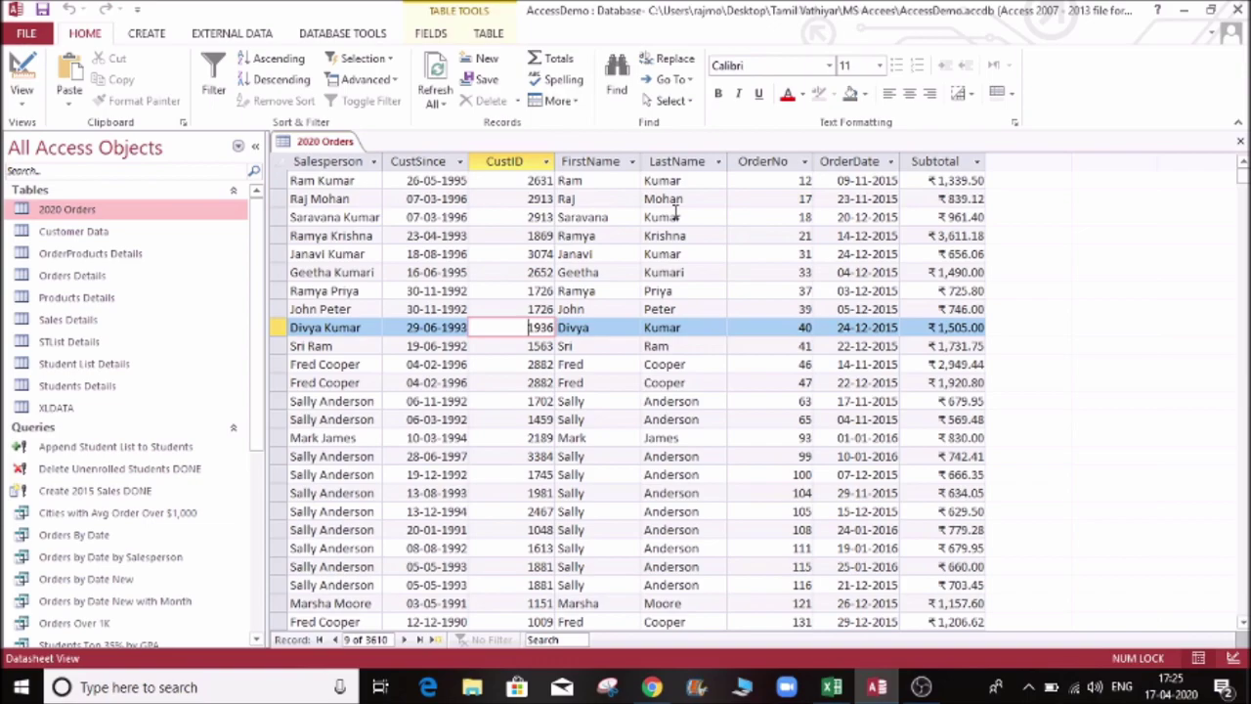
# Examine the LastName and Subtotal values in the 2020 Orders table.
pyautogui.click(686, 236)
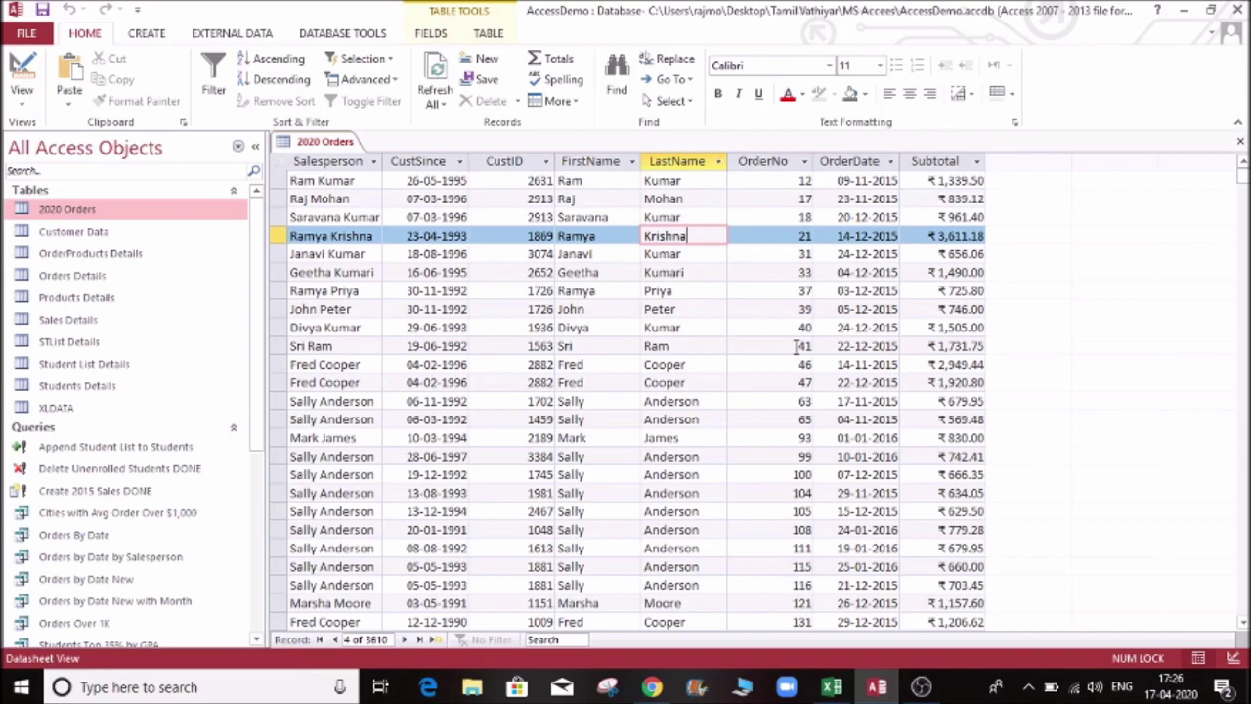
pyautogui.click(708, 344)
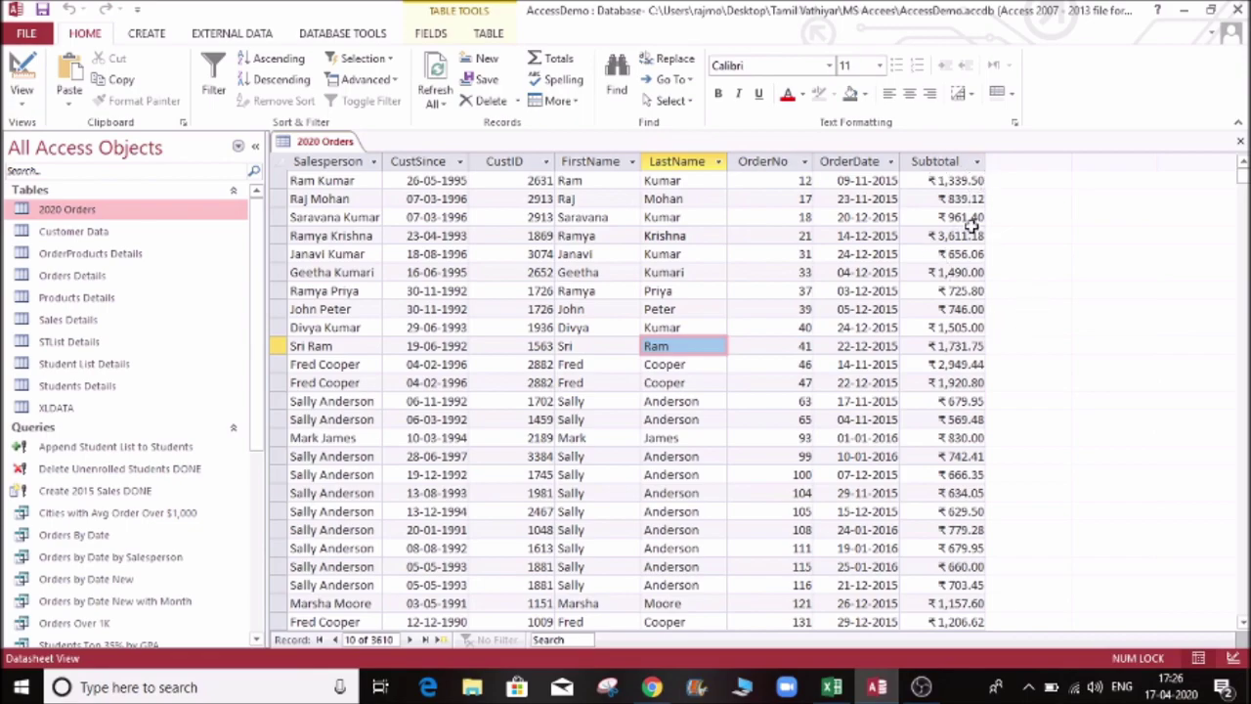
pyautogui.click(944, 181)
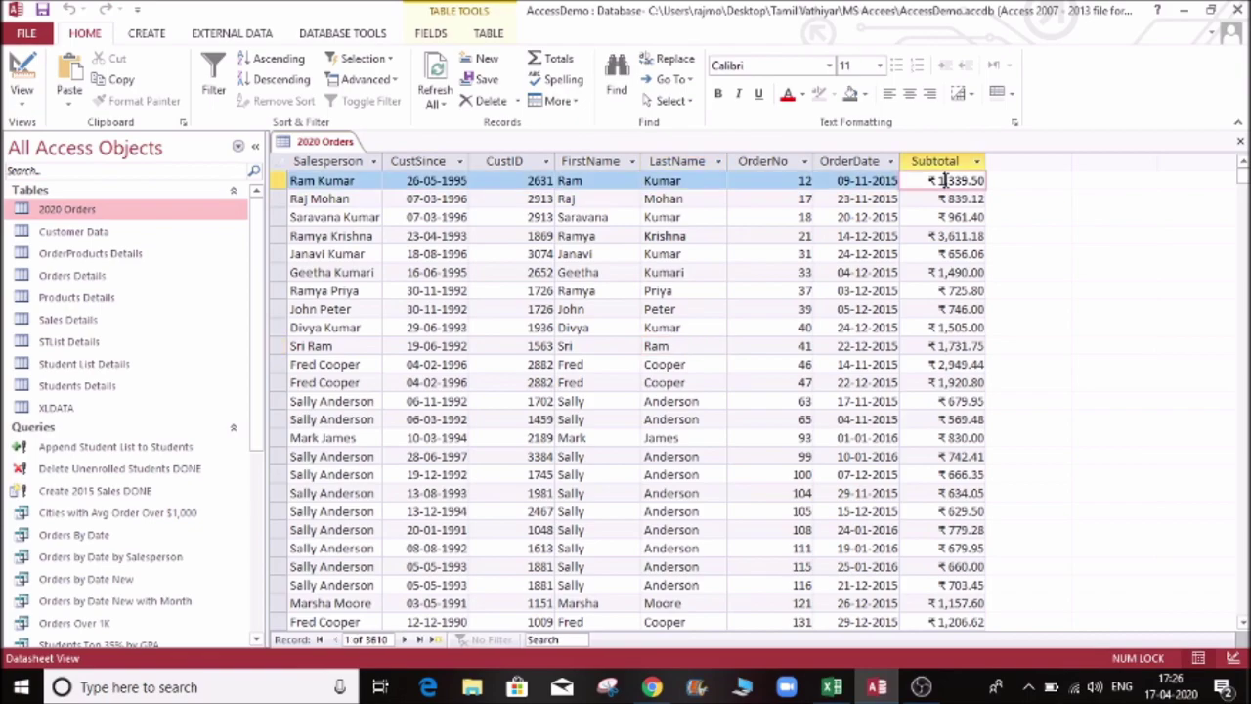
pyautogui.click(941, 199)
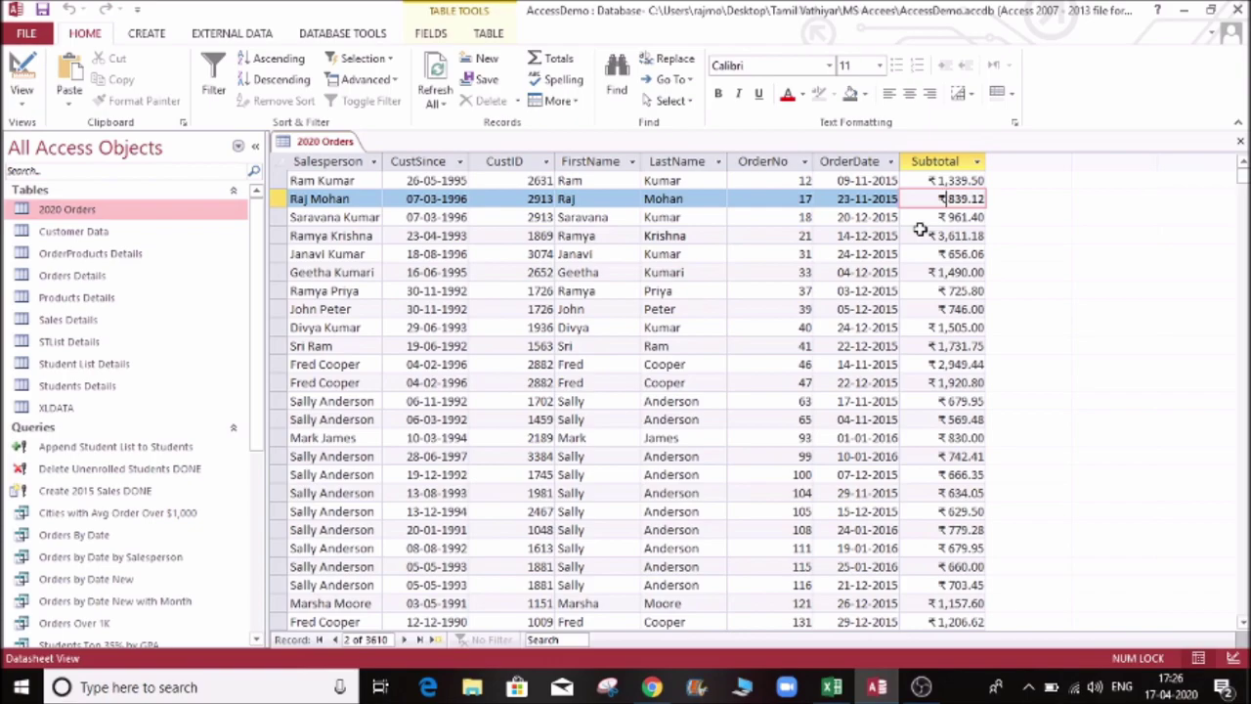
pyautogui.moveTo(937, 234); pyautogui.dragTo(938, 200)
pyautogui.click(944, 183)
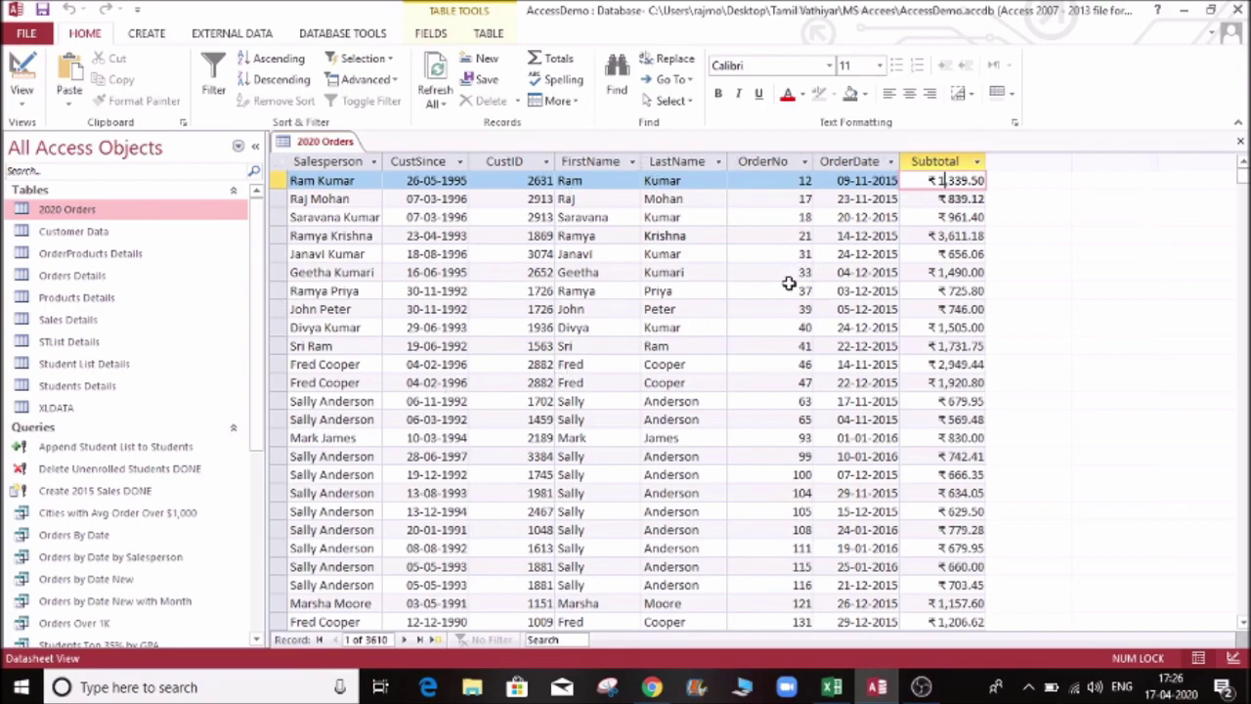
pyautogui.click(931, 235)
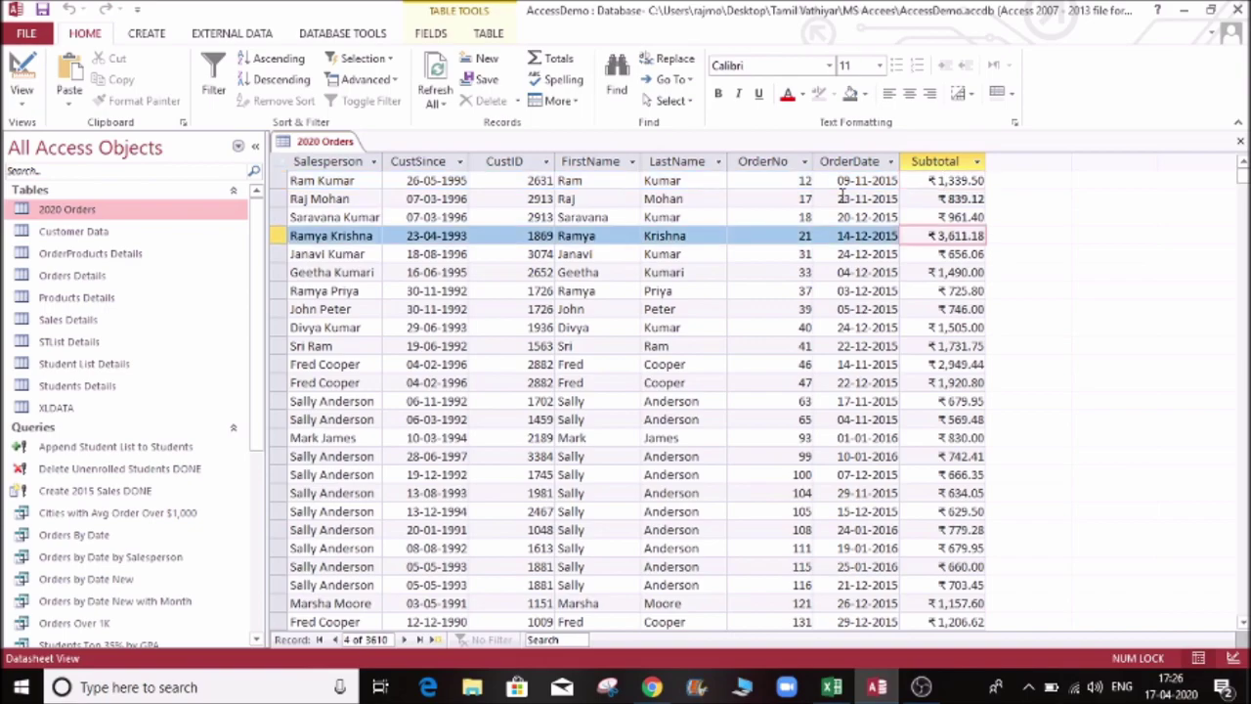
# Create a new query in Design view and add the 2020 Orders table to it.
pyautogui.click(149, 34)
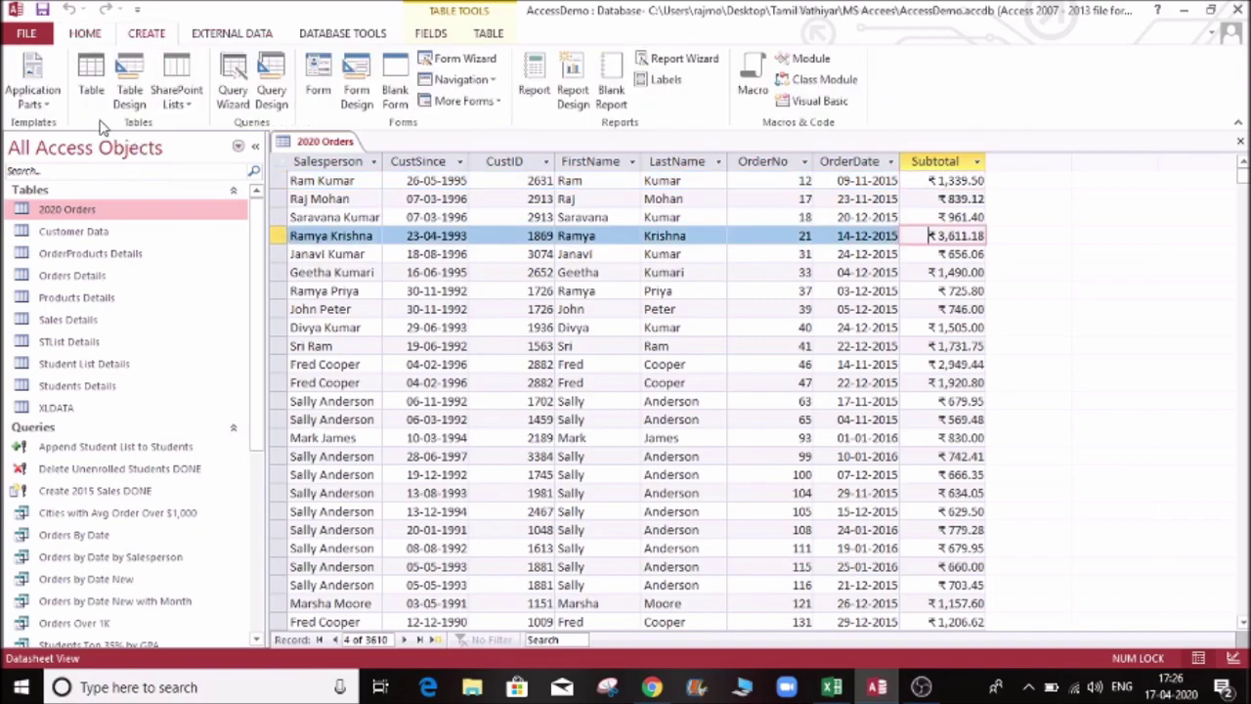
pyautogui.click(273, 80)
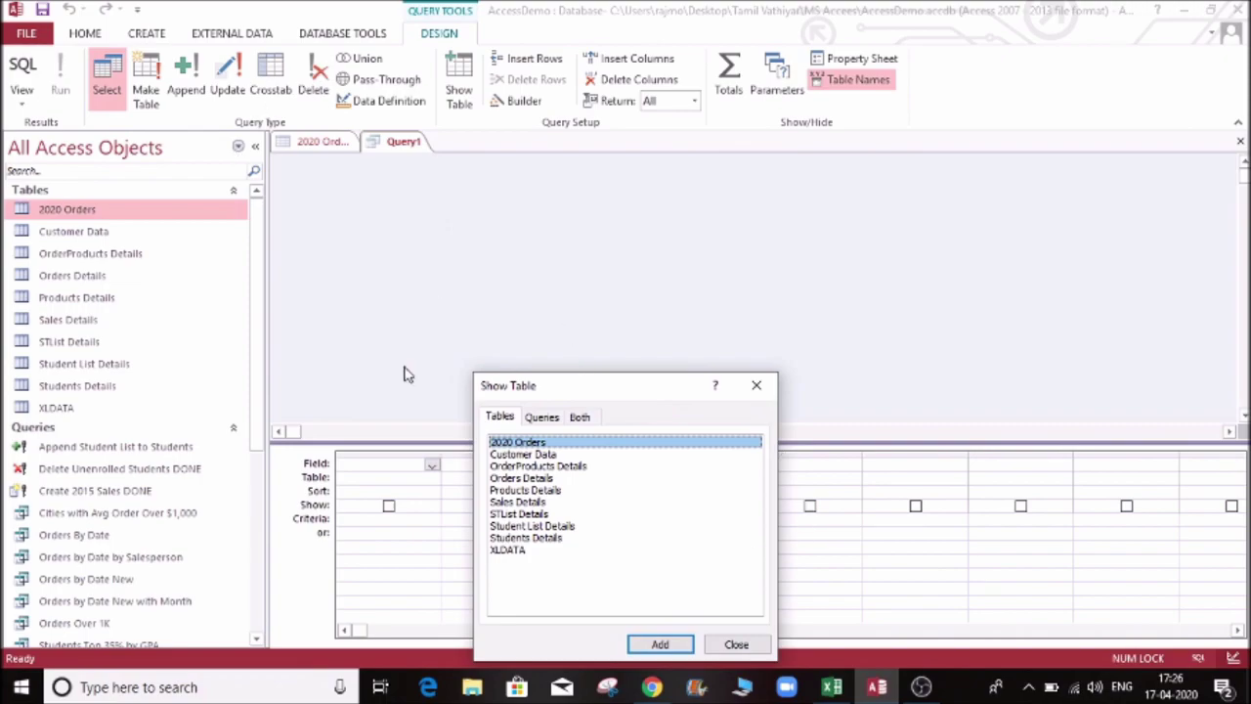
pyautogui.moveTo(636, 387); pyautogui.dragTo(985, 157)
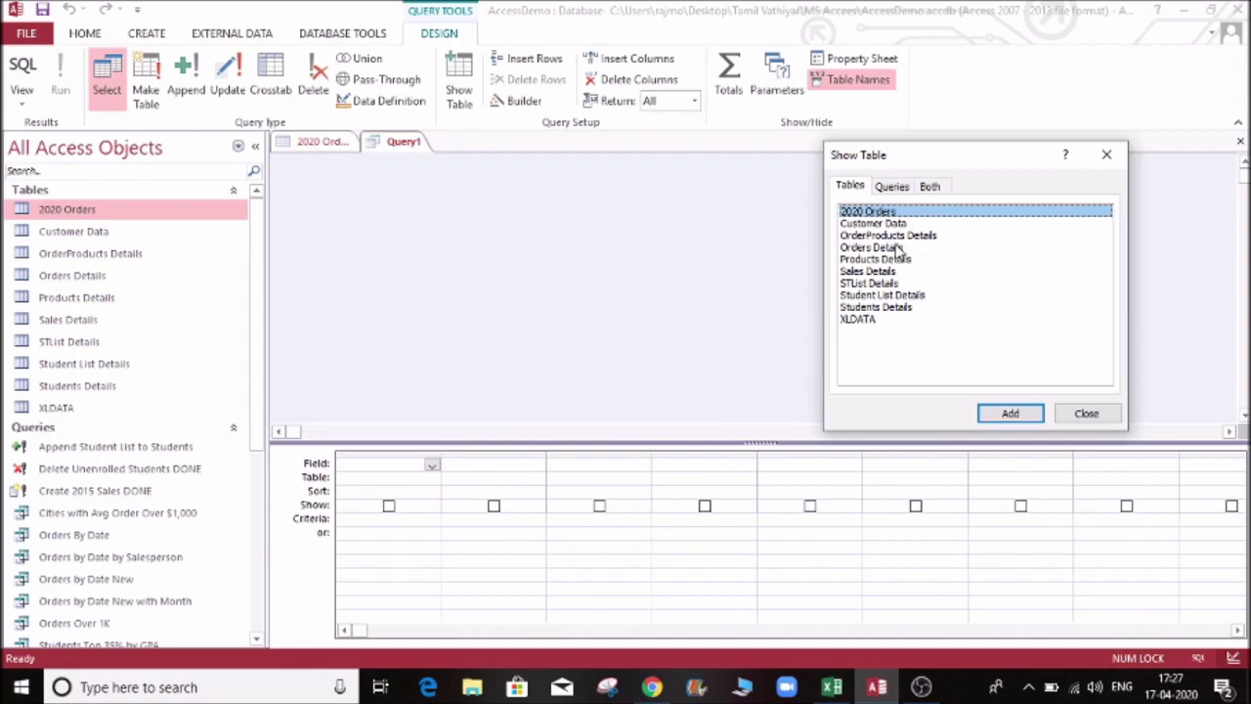
pyautogui.click(909, 186)
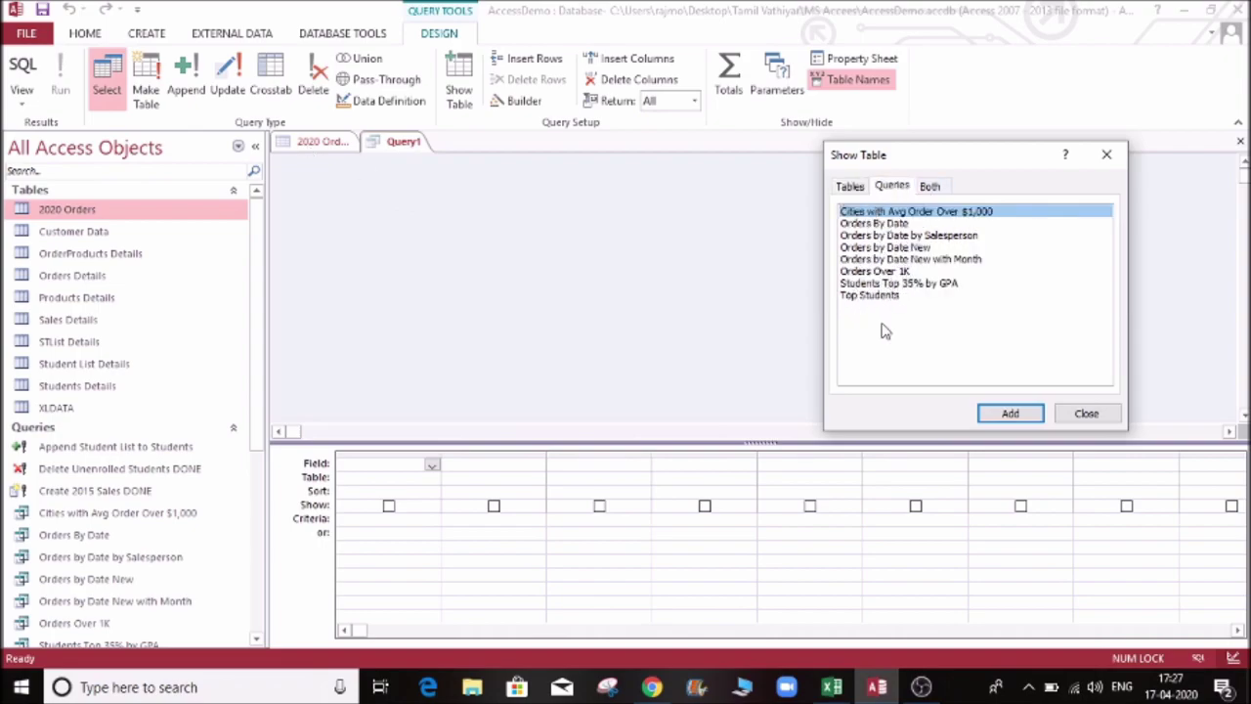
pyautogui.click(928, 186)
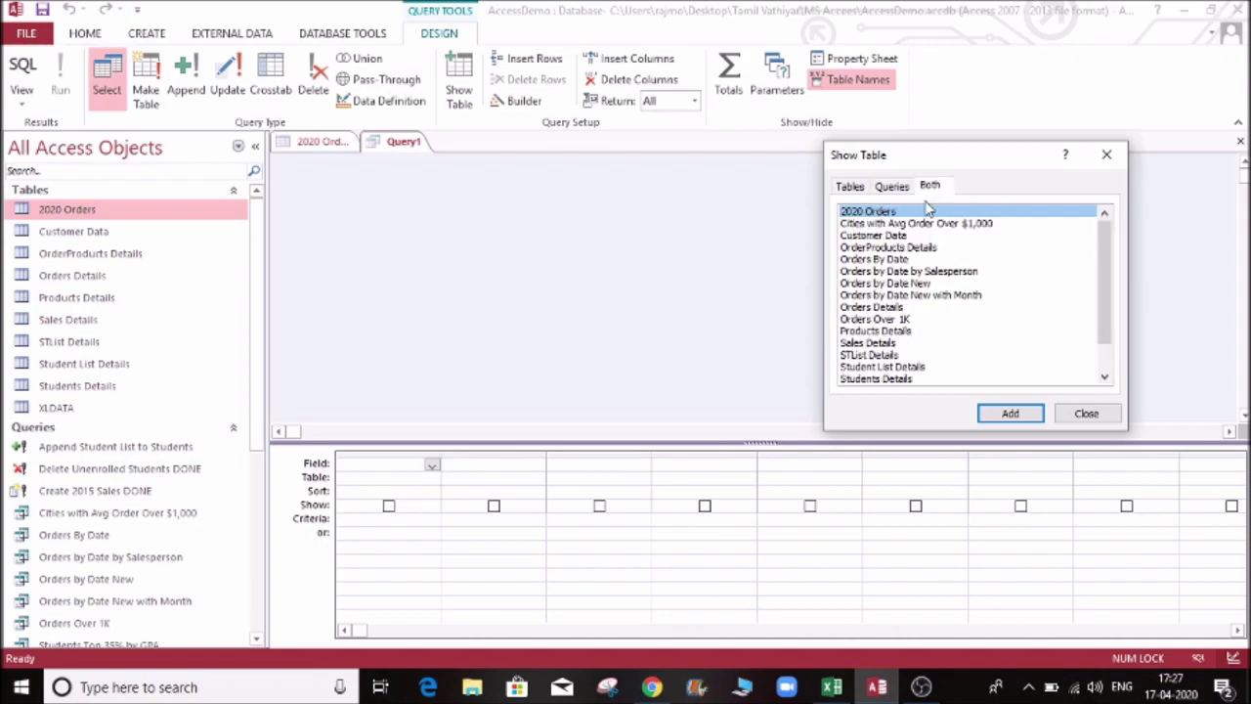
pyautogui.click(850, 187)
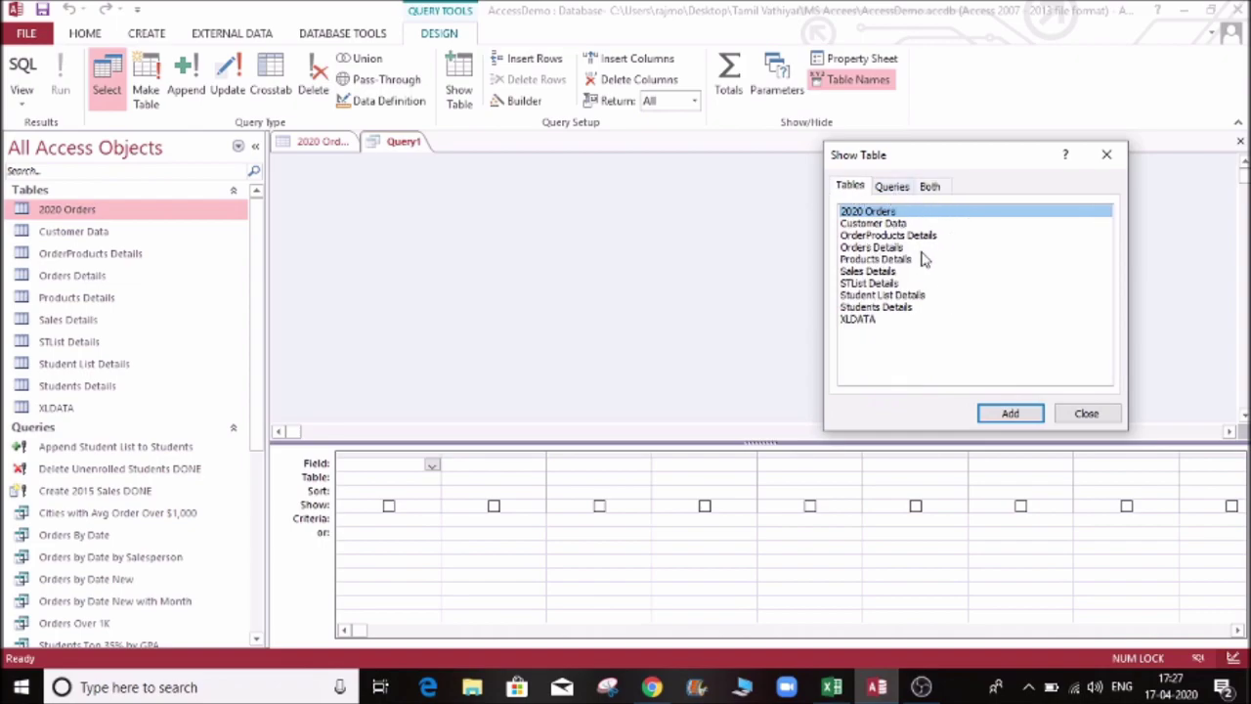
pyautogui.click(1010, 414)
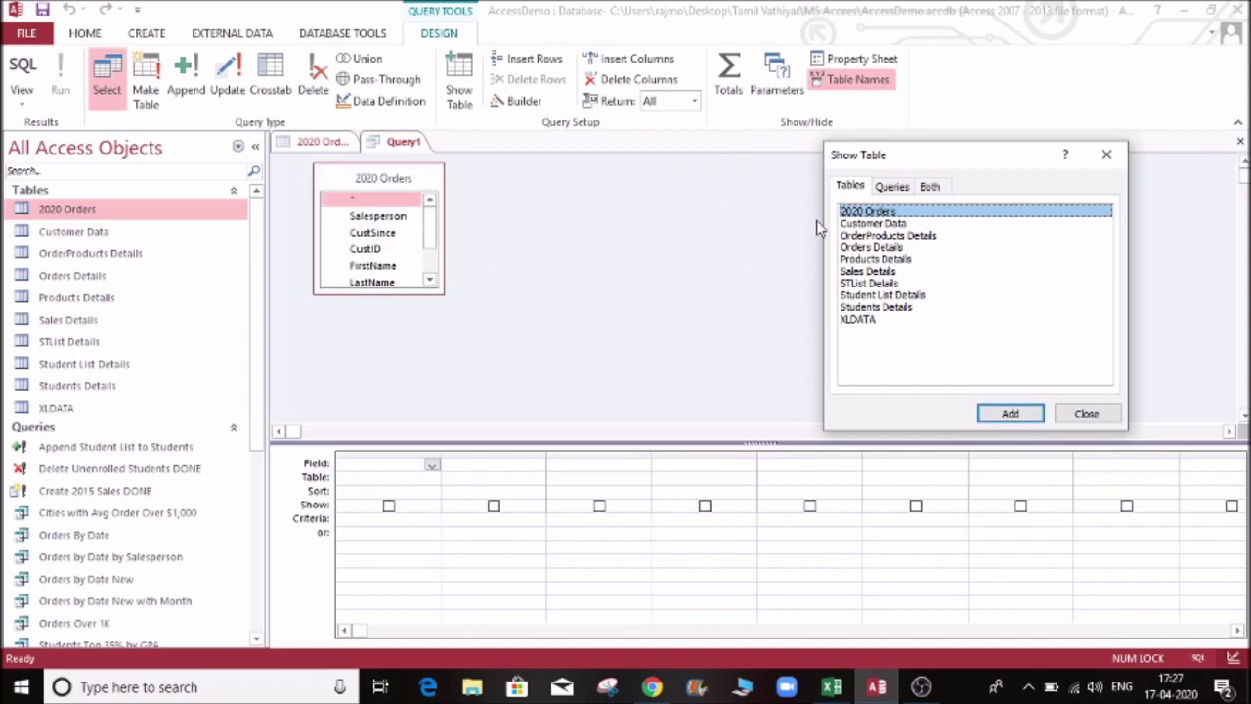
pyautogui.click(1087, 414)
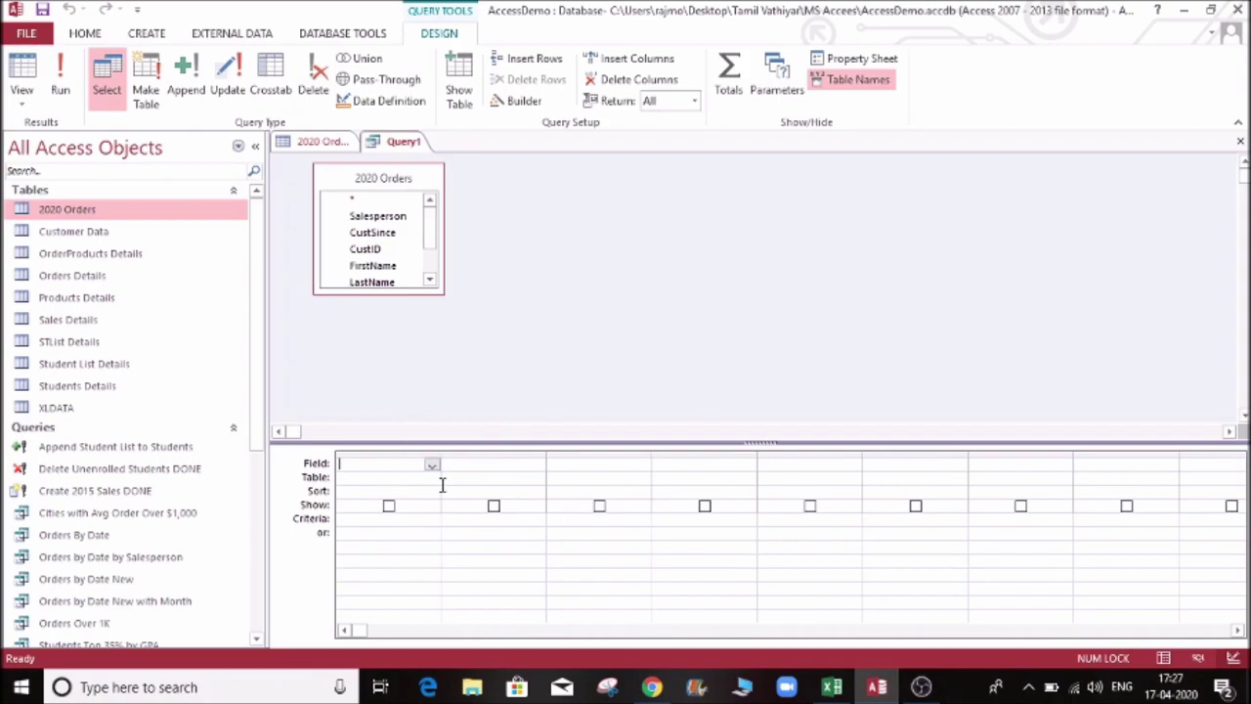
# Enlarge the query design grid and add all 2020 Orders fields (2020 Orders.*) as the first column.
pyautogui.moveTo(485, 441); pyautogui.dragTo(528, 309)
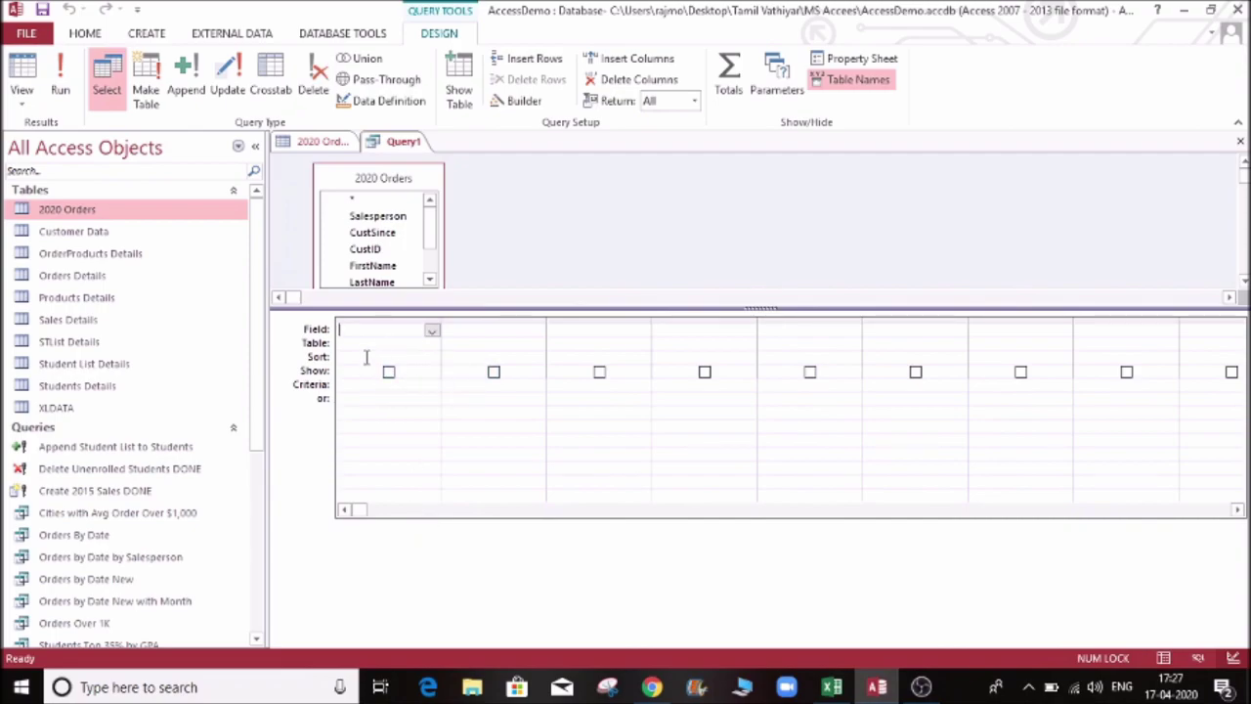
pyautogui.click(432, 332)
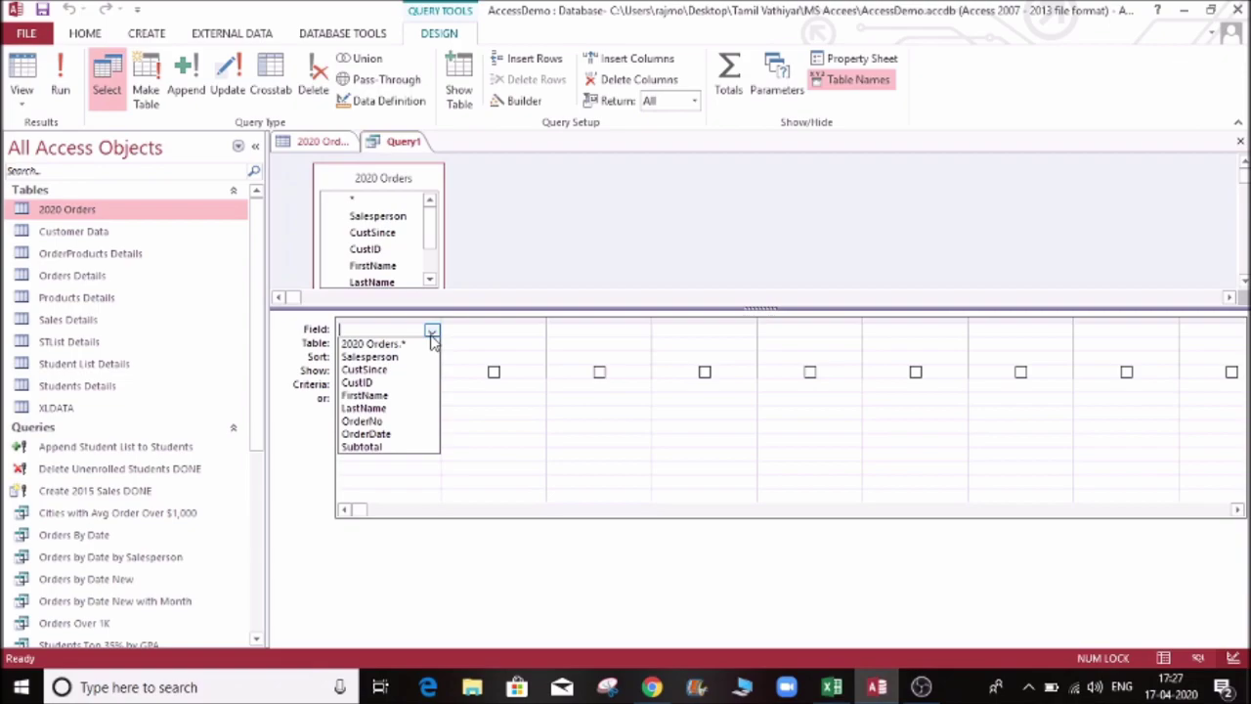
pyautogui.click(415, 344)
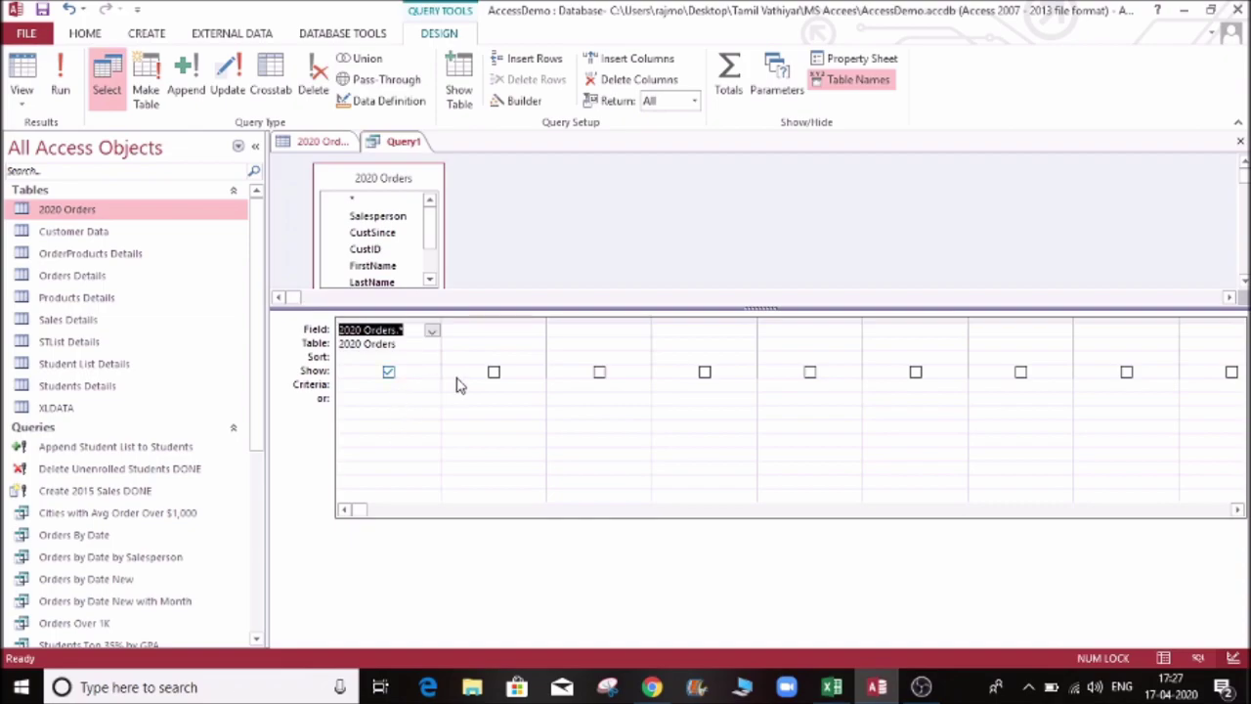
# Add the Salesperson field from 2020 Orders as the second column of the query grid.
pyautogui.click(489, 332)
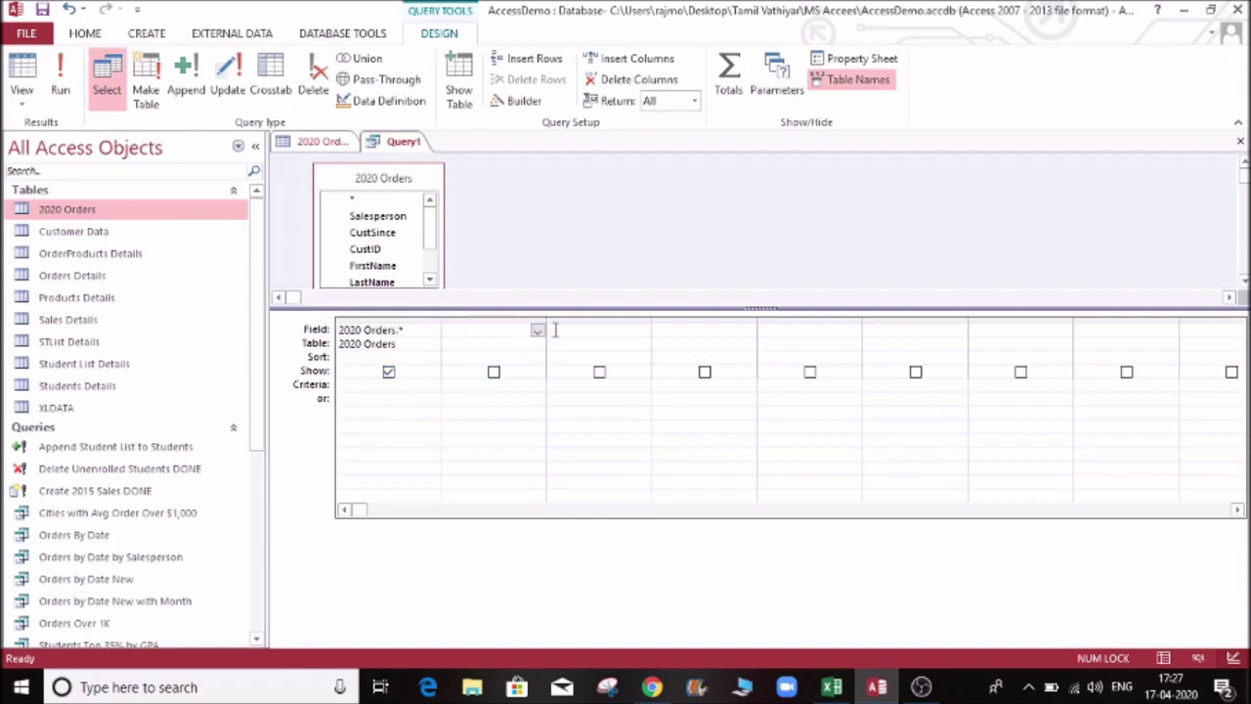
pyautogui.click(537, 331)
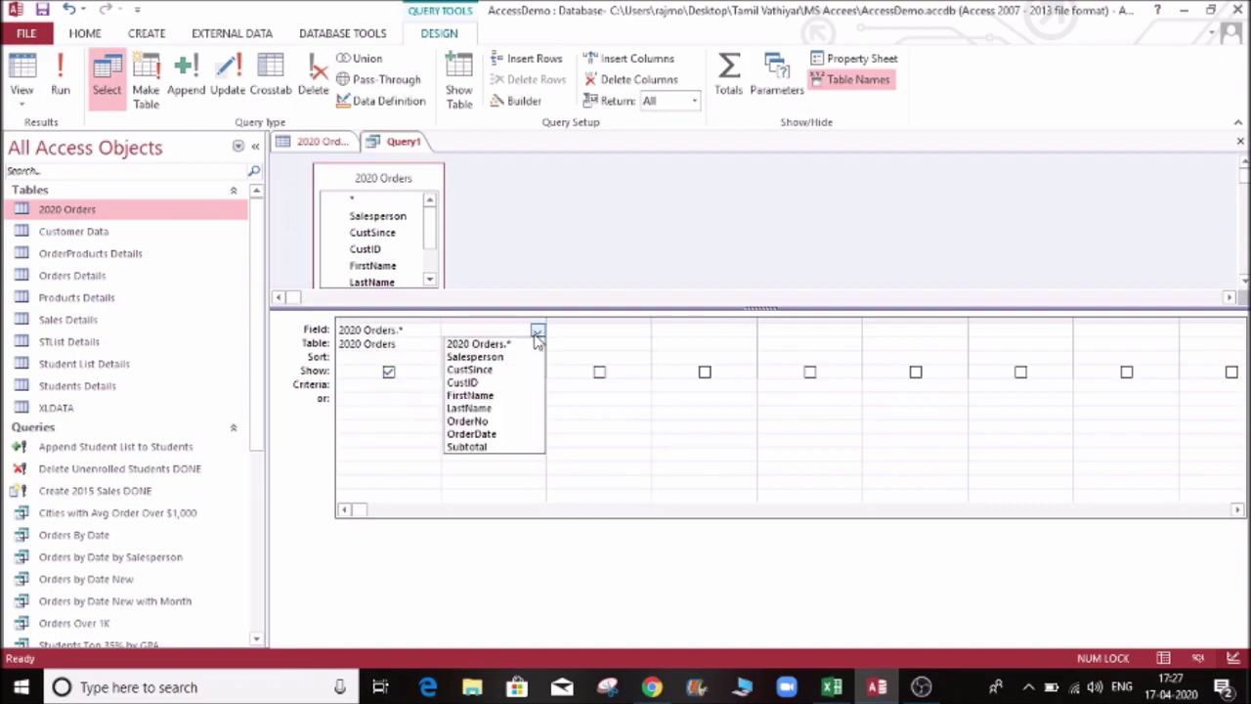
pyautogui.click(521, 356)
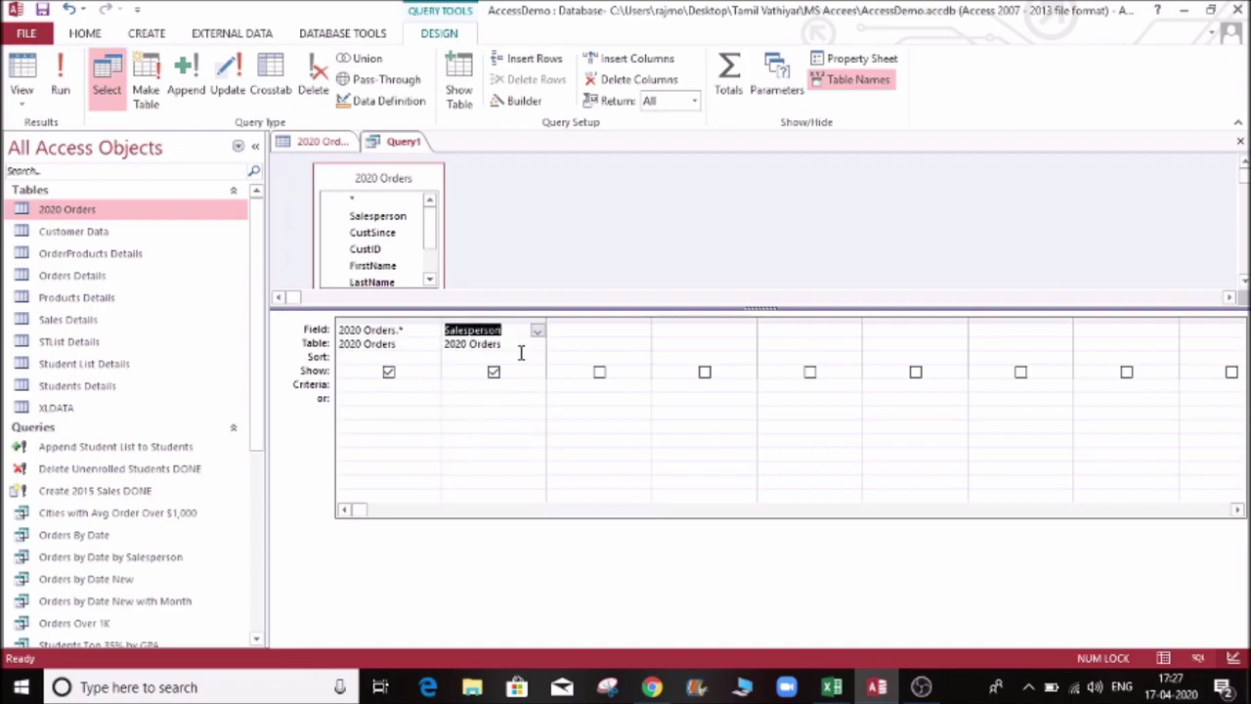
pyautogui.click(501, 345)
pyautogui.click(506, 330)
# Check the Salesperson column in the 2020 Orders table and sort the query's Salesperson field Ascending.
pyautogui.click(311, 141)
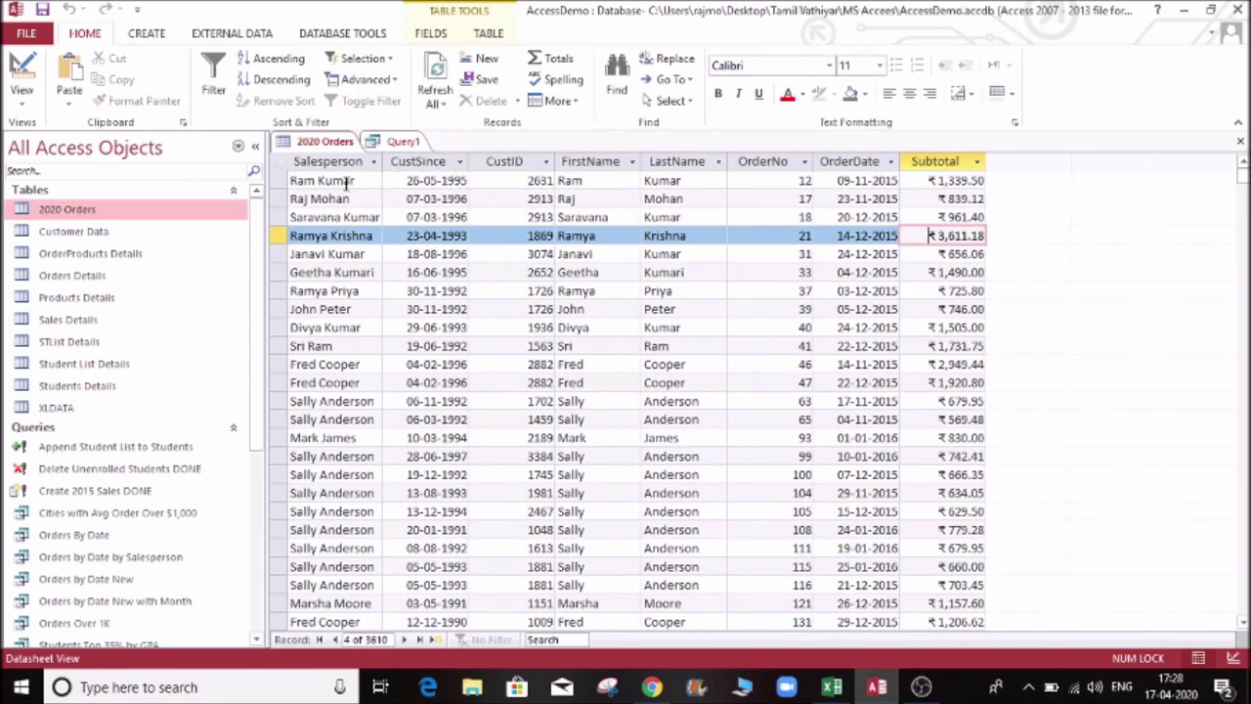
pyautogui.click(402, 143)
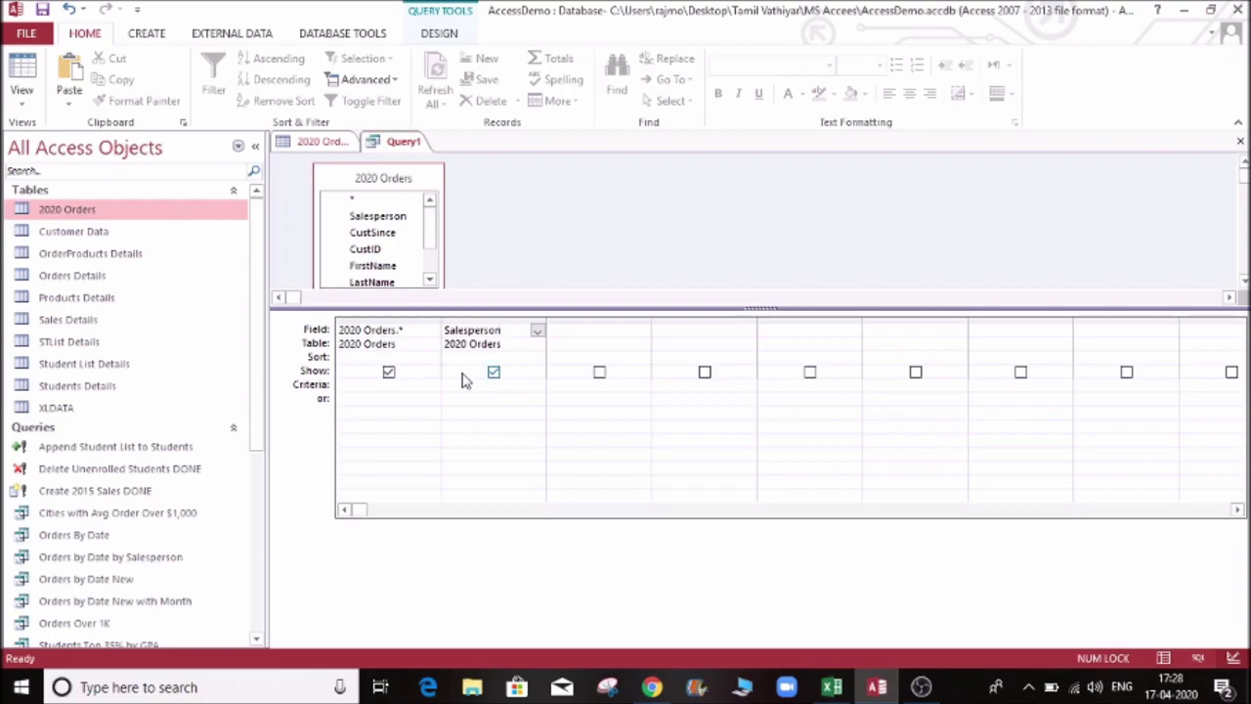
pyautogui.click(490, 386)
pyautogui.click(499, 355)
pyautogui.click(493, 399)
pyautogui.click(505, 360)
pyautogui.click(538, 359)
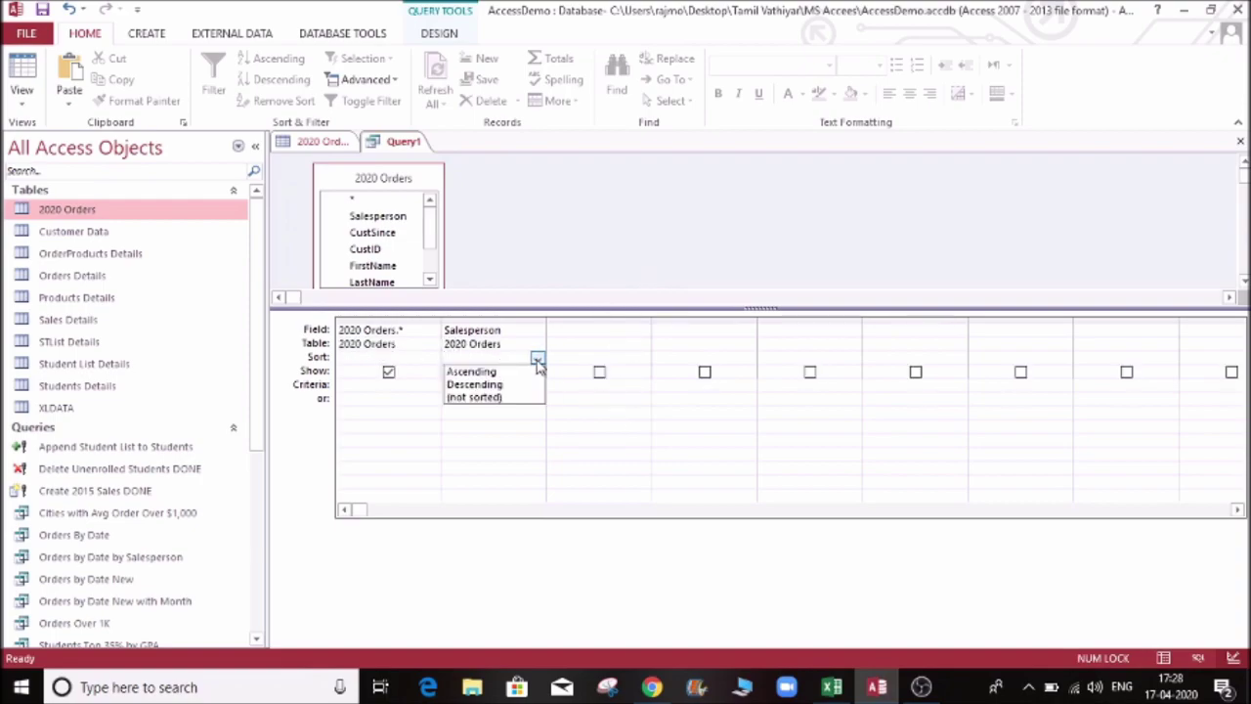
pyautogui.click(515, 372)
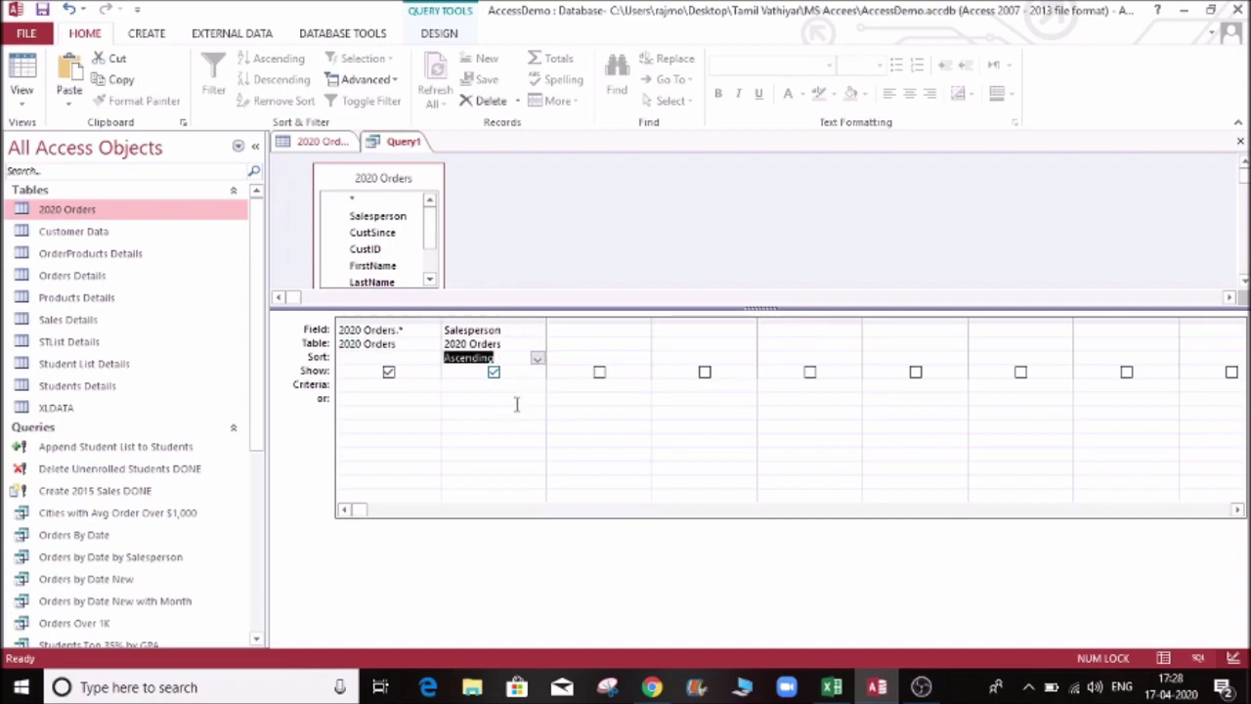
# Add the Subtotal field from the 2020 Orders table as the third column of the query grid.
pyautogui.click(565, 329)
pyautogui.click(642, 331)
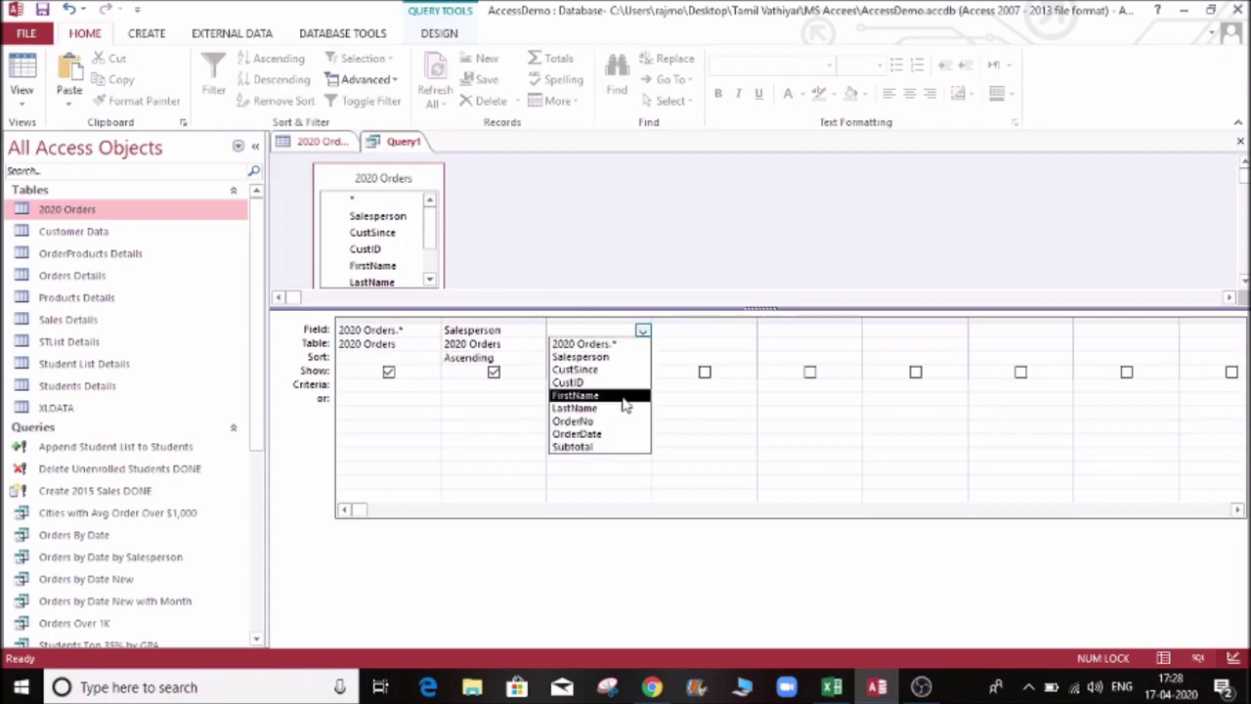
pyautogui.click(603, 447)
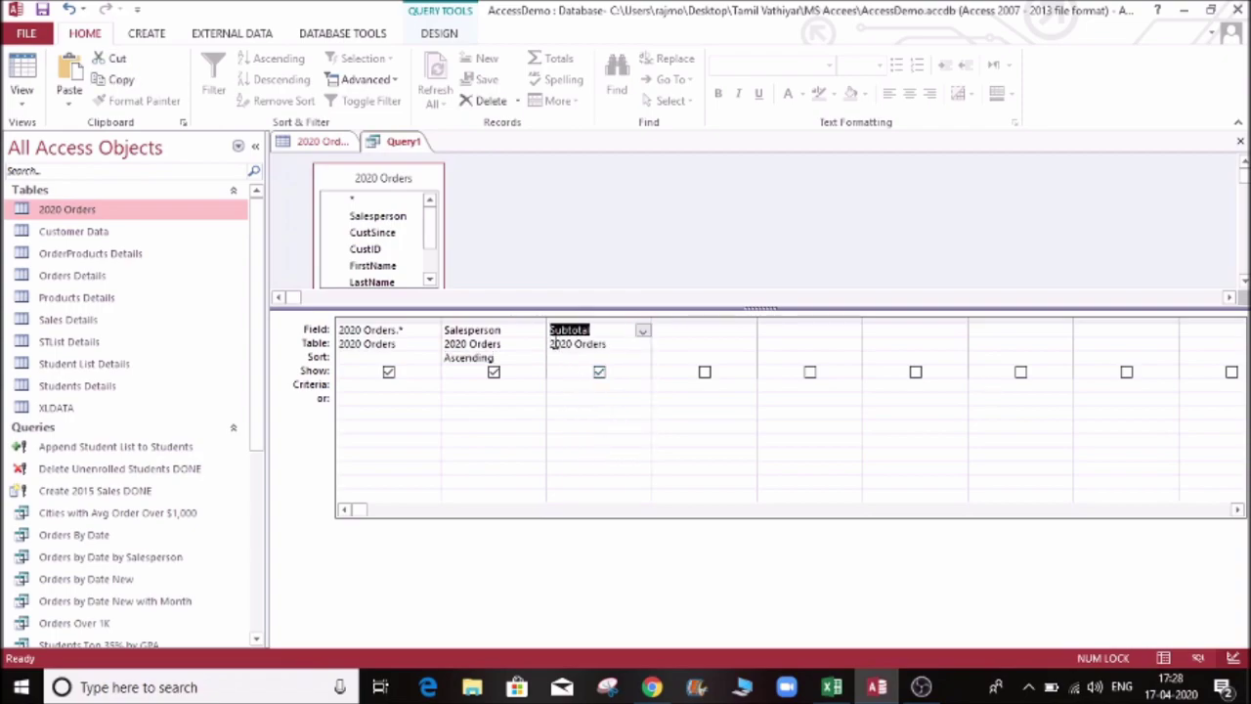
pyautogui.click(642, 345)
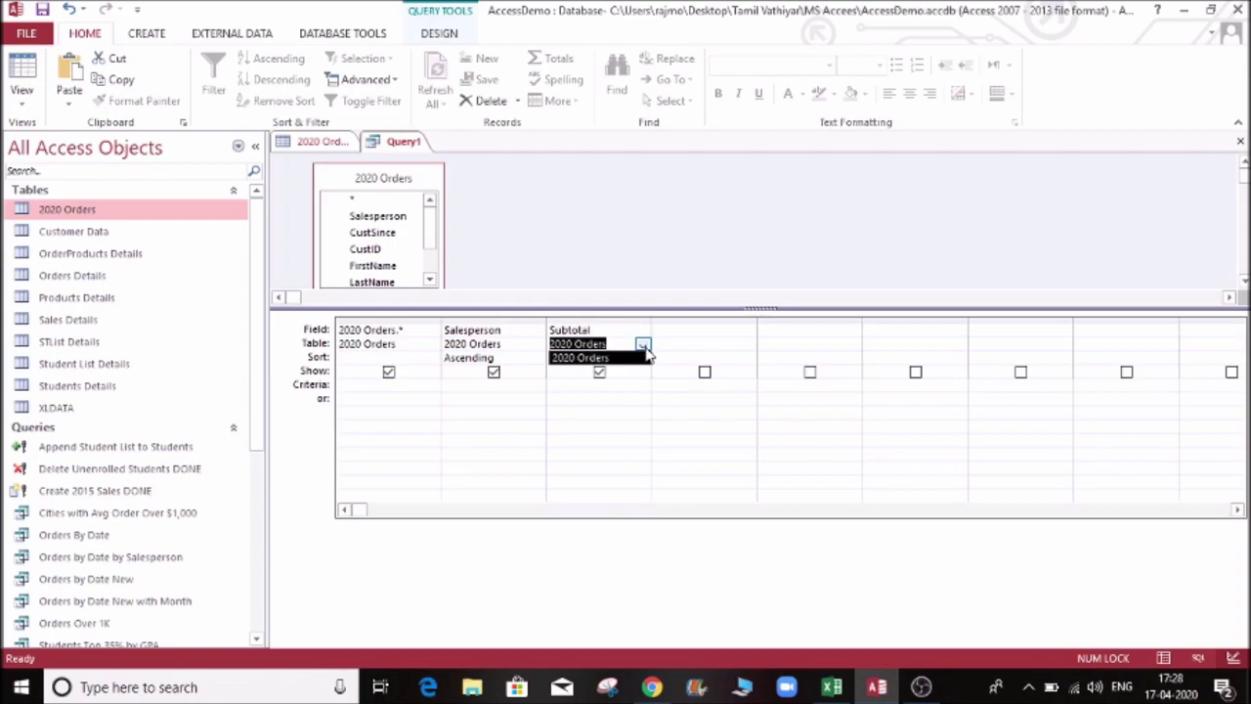
pyautogui.click(646, 355)
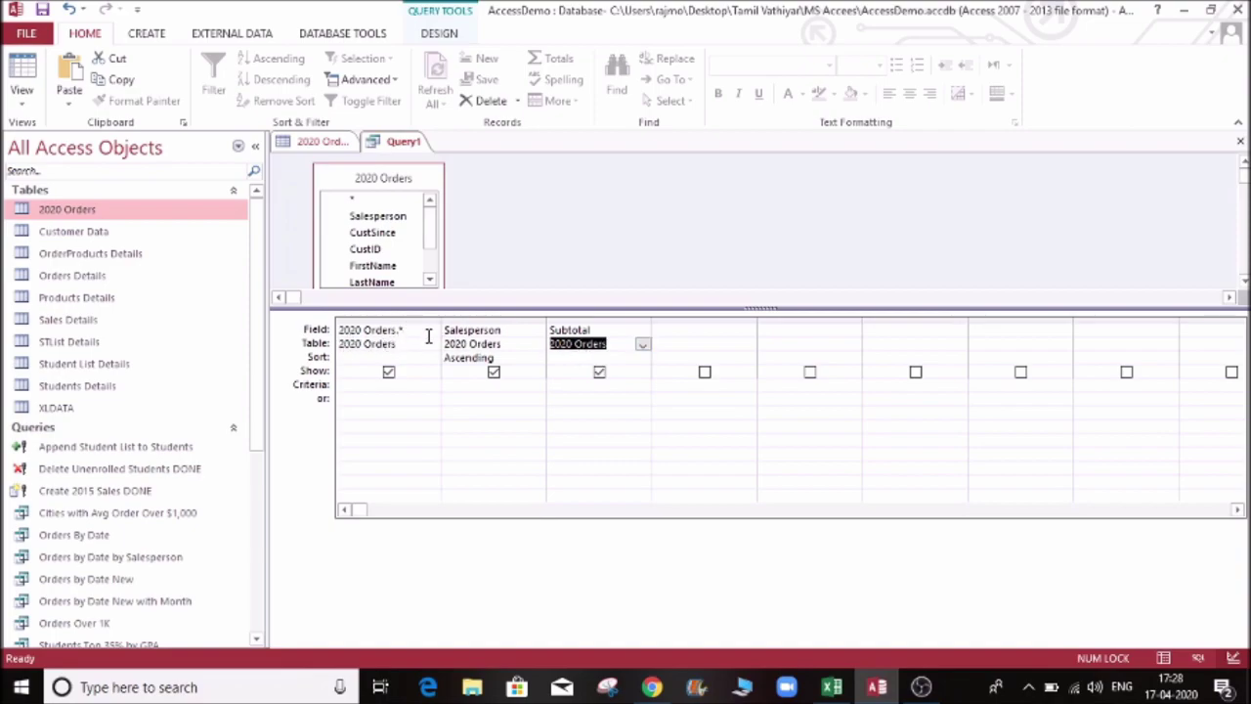
# Sort the query's Subtotal field Ascending.
pyautogui.click(578, 359)
pyautogui.click(642, 358)
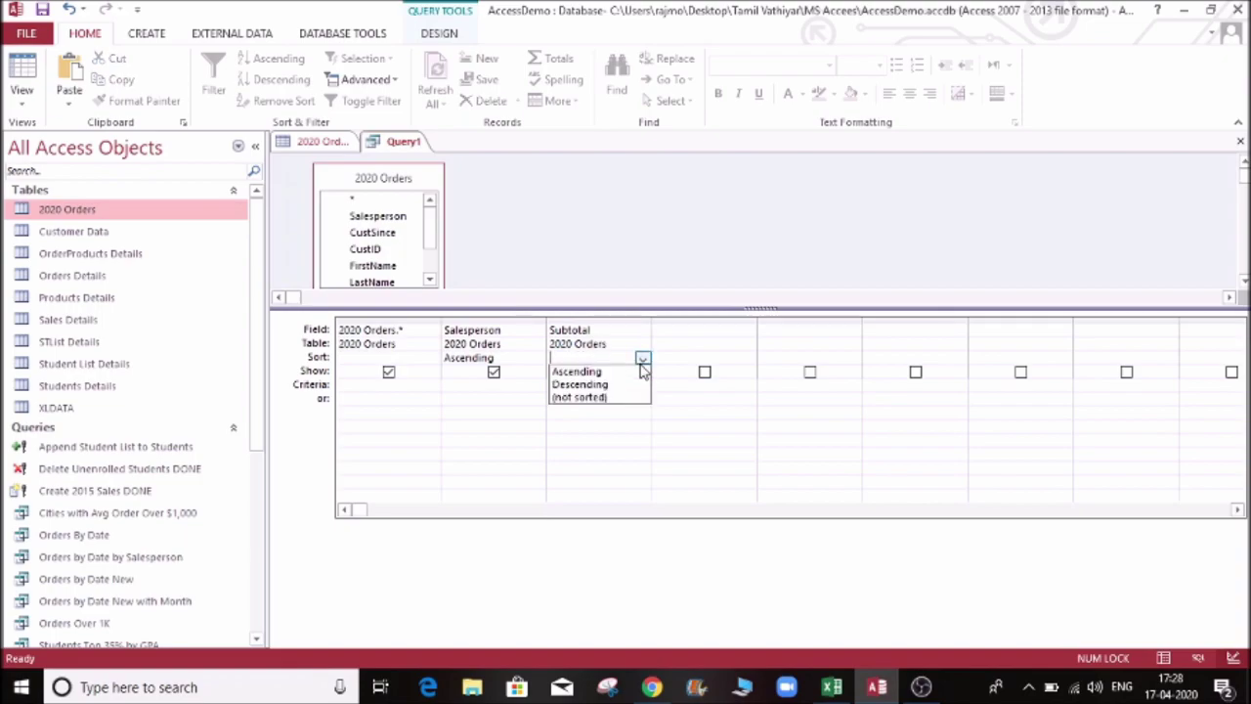
pyautogui.click(606, 372)
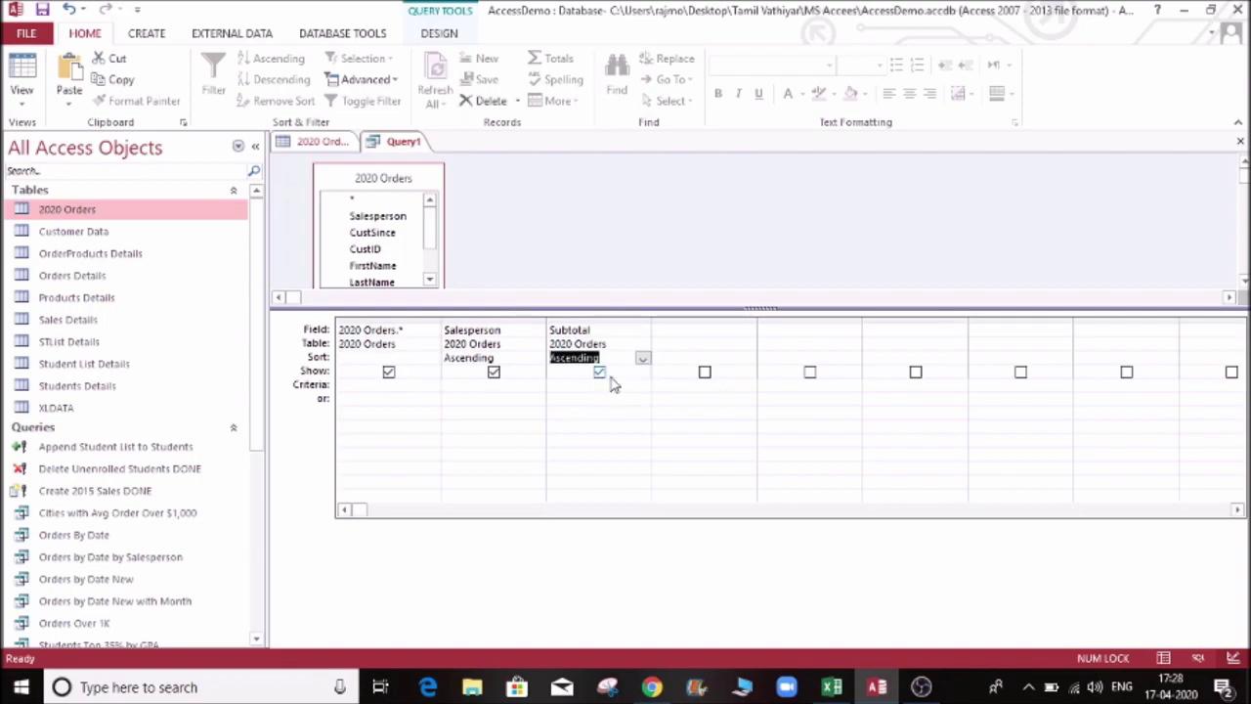
# Set the sort order of the query's Subtotal field to Descending.
pyautogui.click(590, 390)
pyautogui.click(631, 357)
pyautogui.click(642, 359)
pyautogui.click(589, 382)
# Set the Subtotal criteria to >500 and run the query.
pyautogui.click(589, 387)
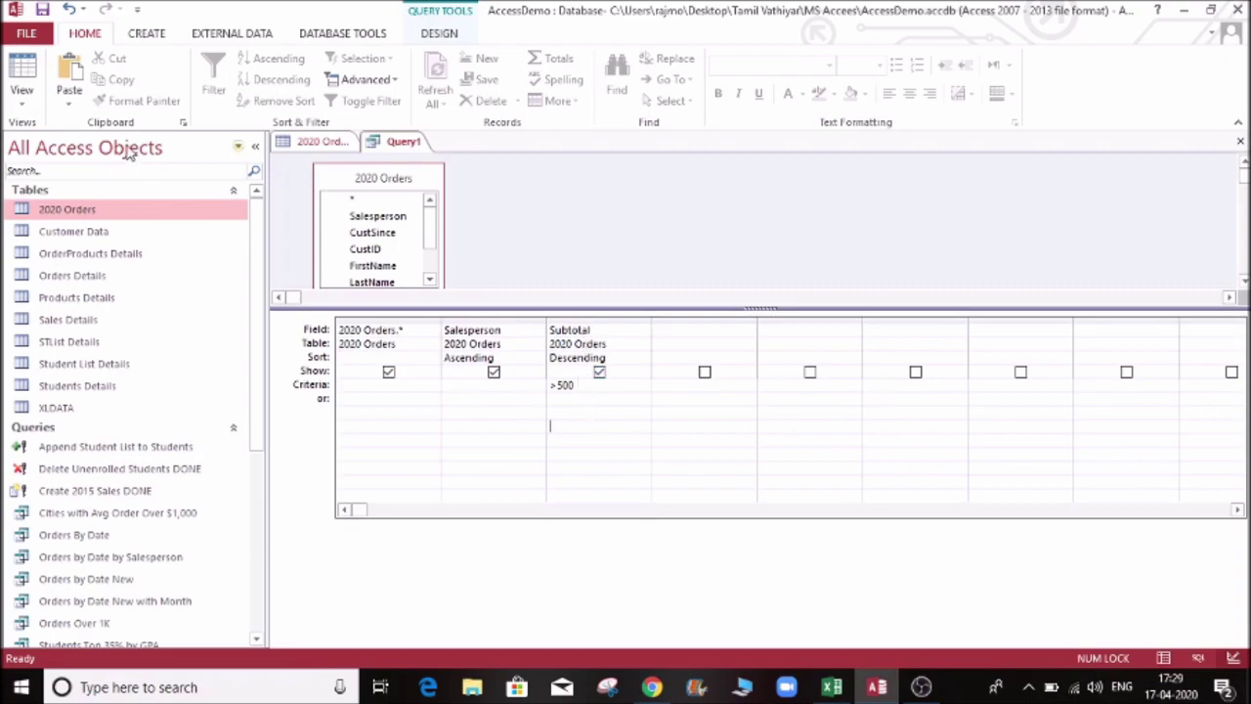
pyautogui.click(715, 395)
pyautogui.click(436, 32)
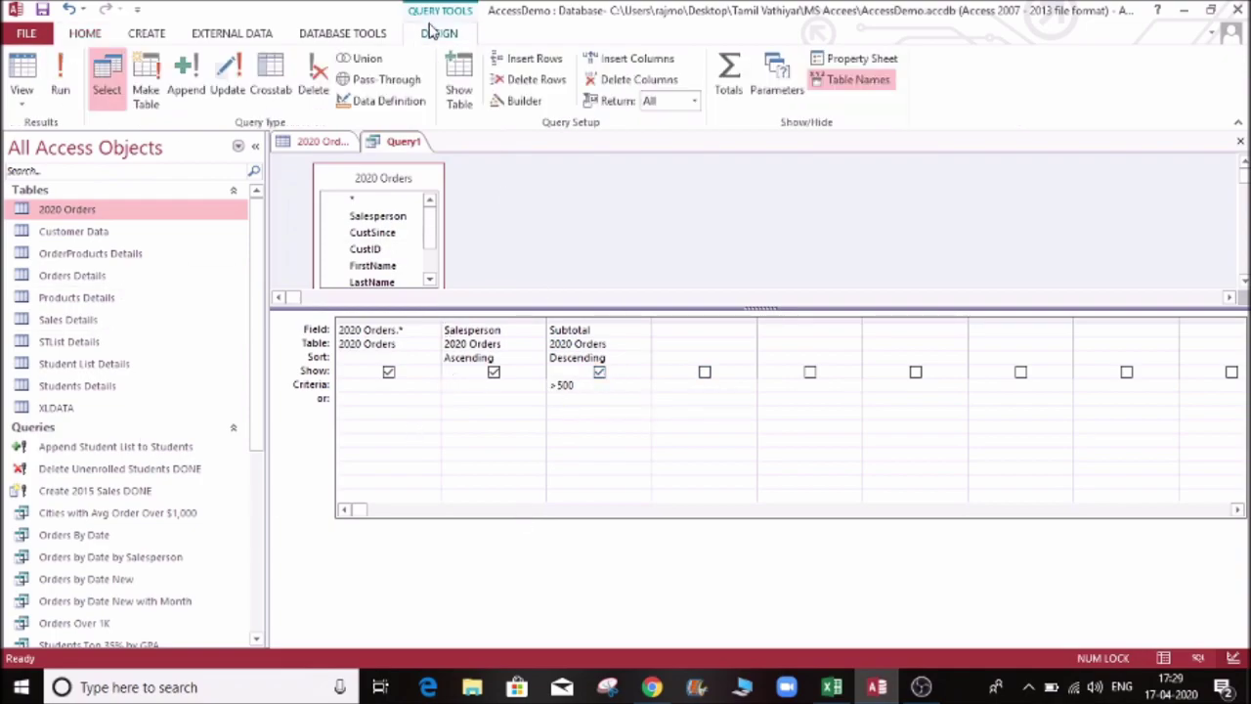
pyautogui.click(63, 86)
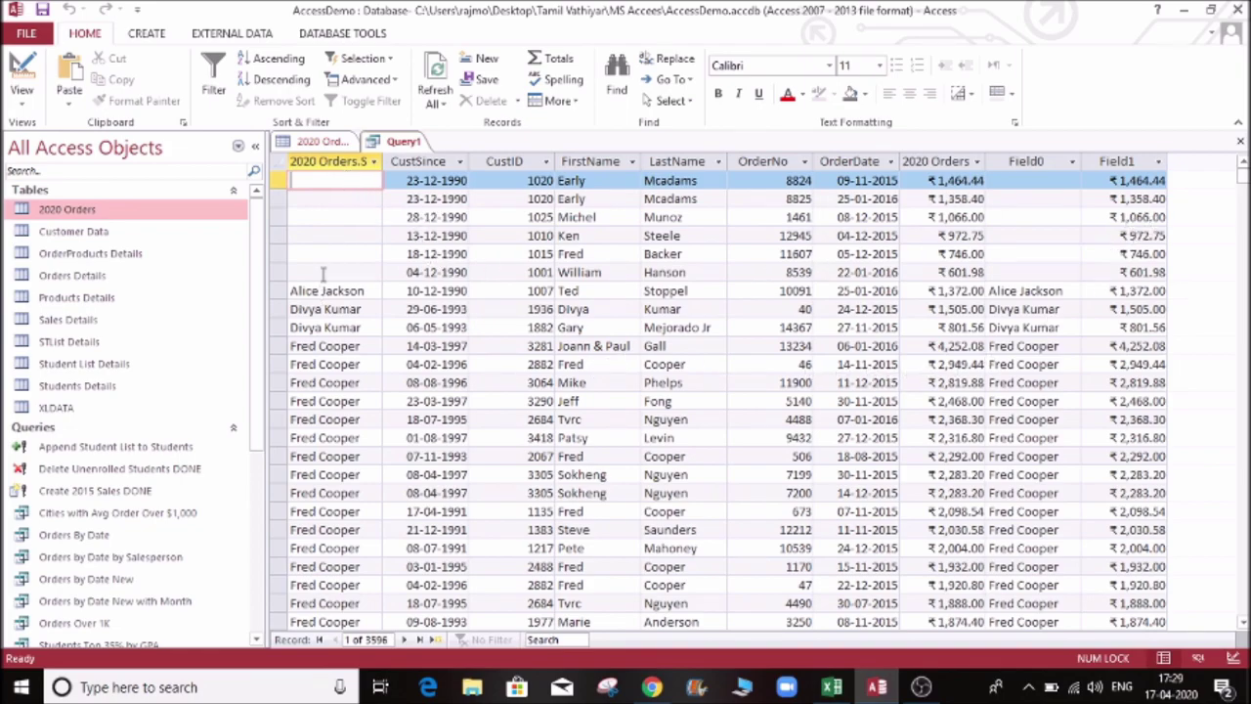
# Examine how the query results are ordered by salesperson, from the blank entries through the named ones.
pyautogui.click(340, 196)
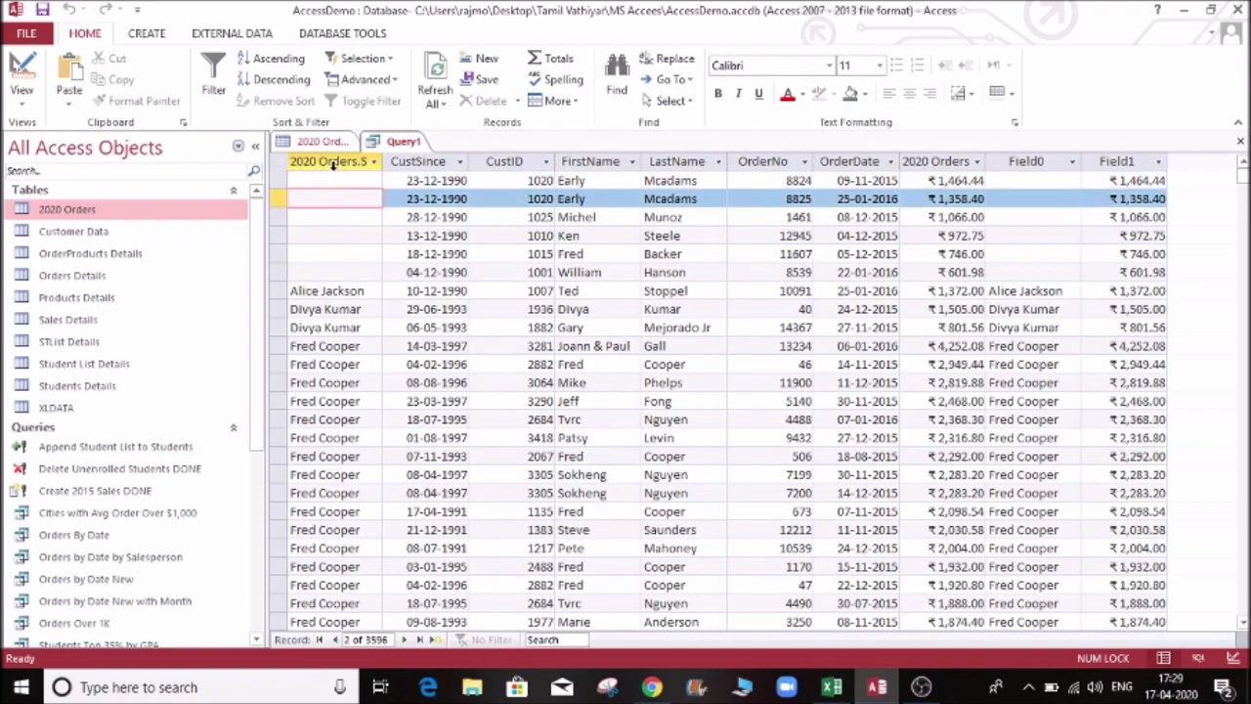
pyautogui.click(335, 178)
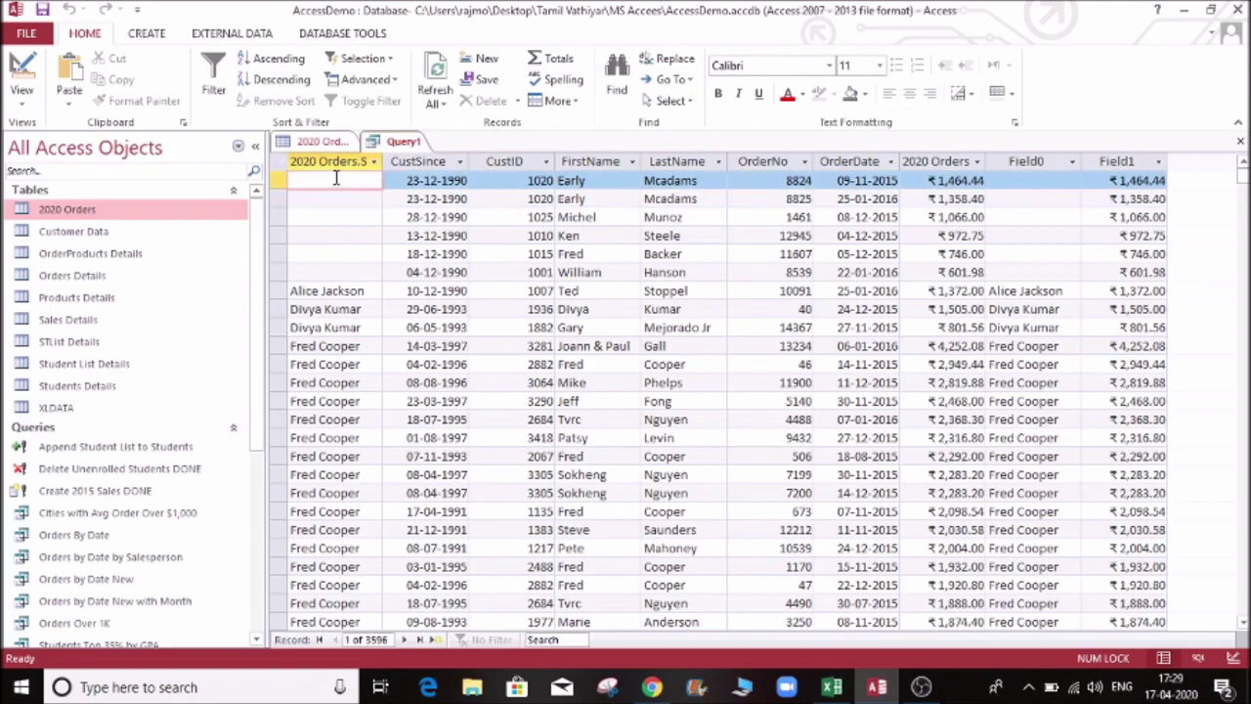
pyautogui.click(324, 290)
pyautogui.click(324, 309)
pyautogui.click(332, 364)
pyautogui.click(330, 420)
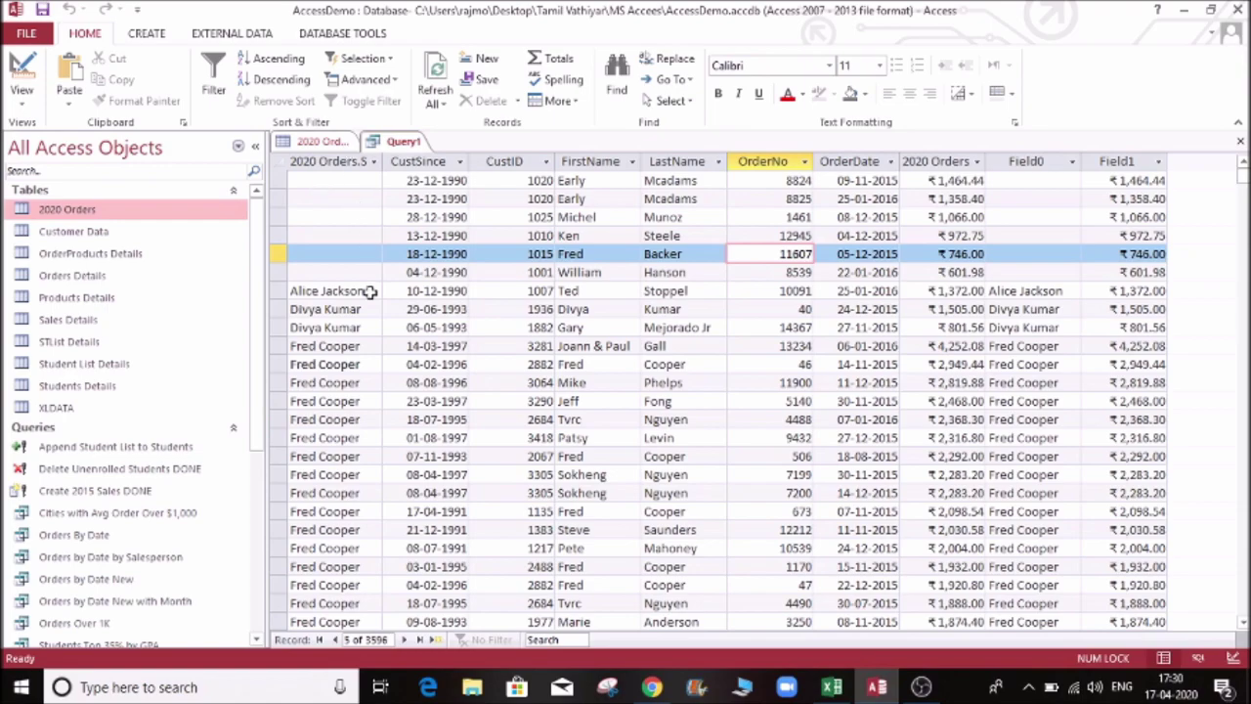
# Examine the order of the subtotals within each salesperson's group in the query results.
pyautogui.click(939, 235)
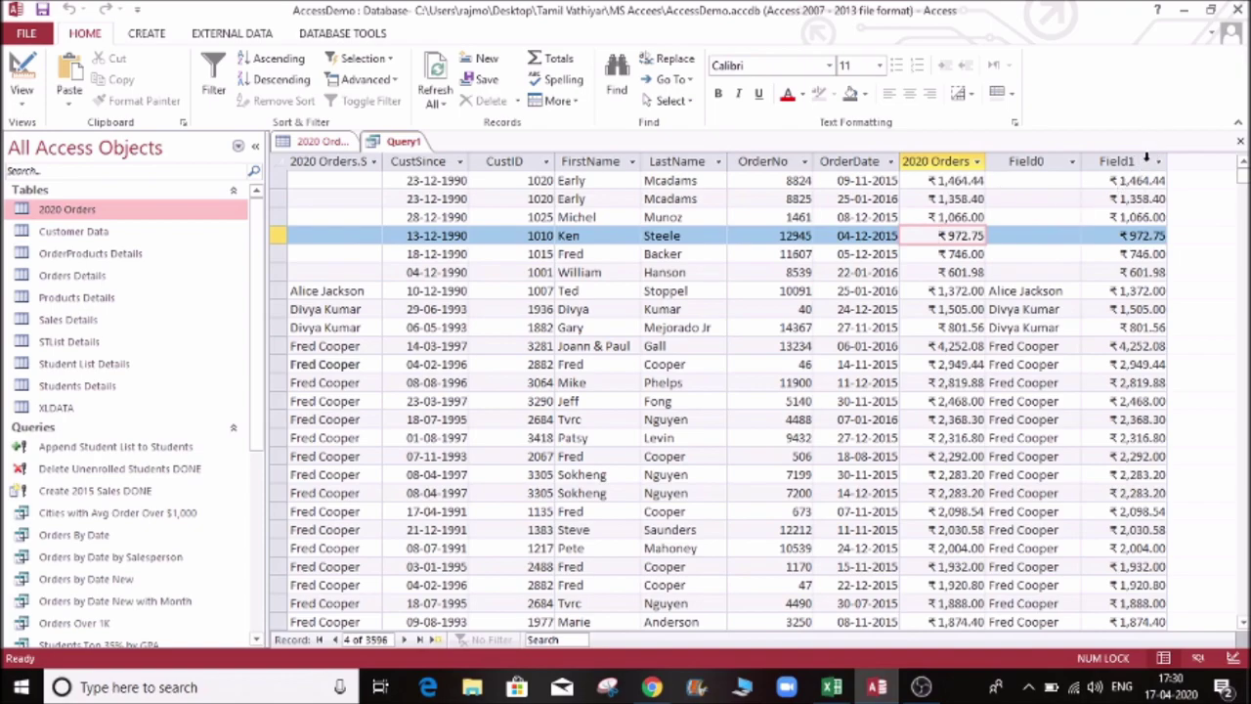
pyautogui.click(946, 181)
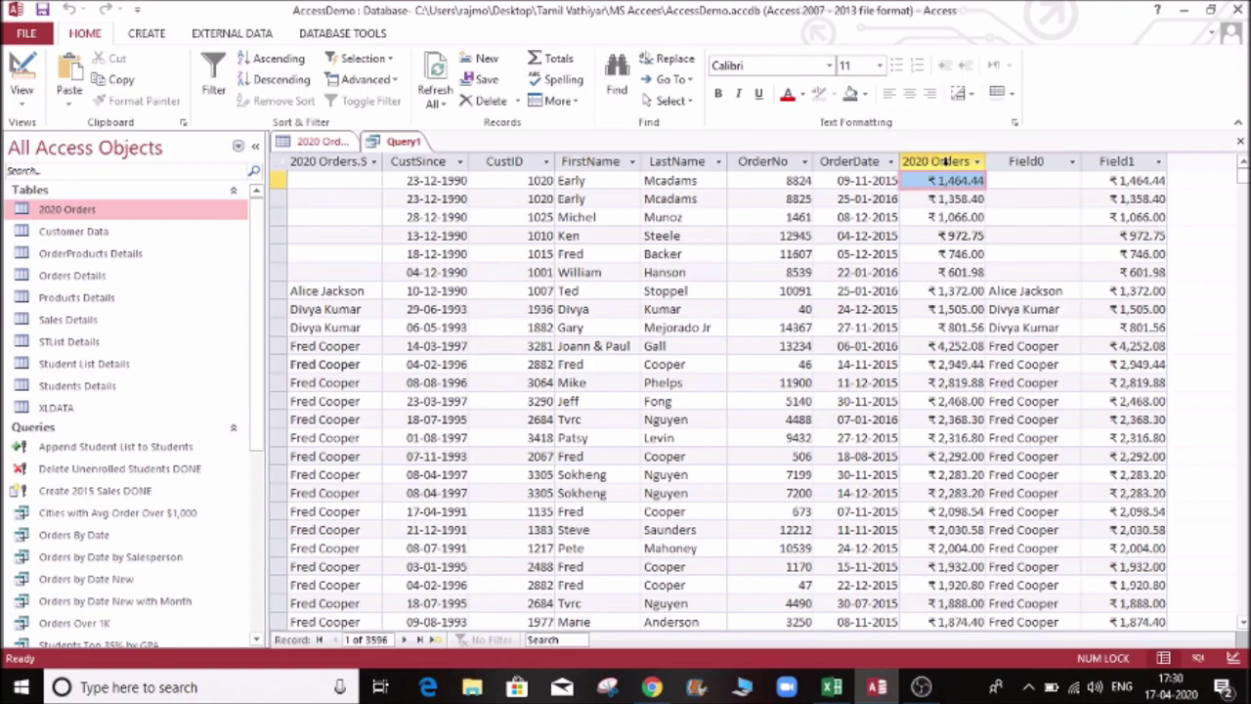
pyautogui.click(963, 273)
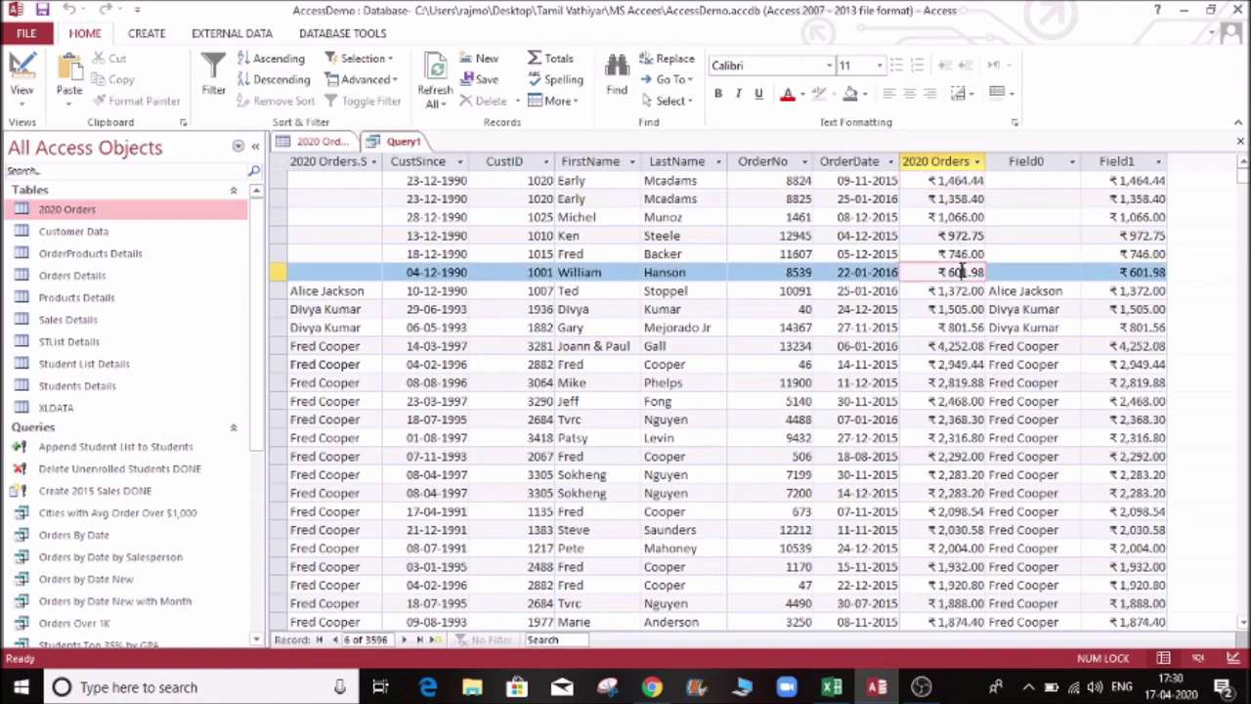
pyautogui.click(969, 289)
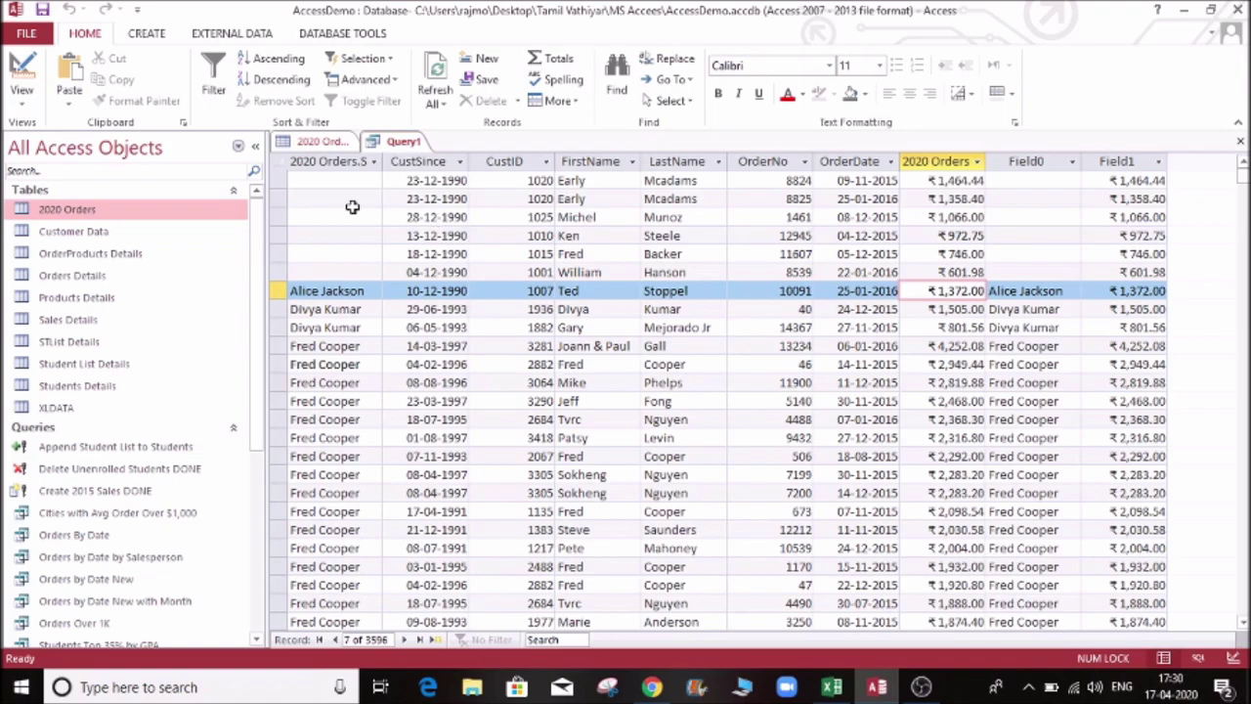
pyautogui.click(344, 178)
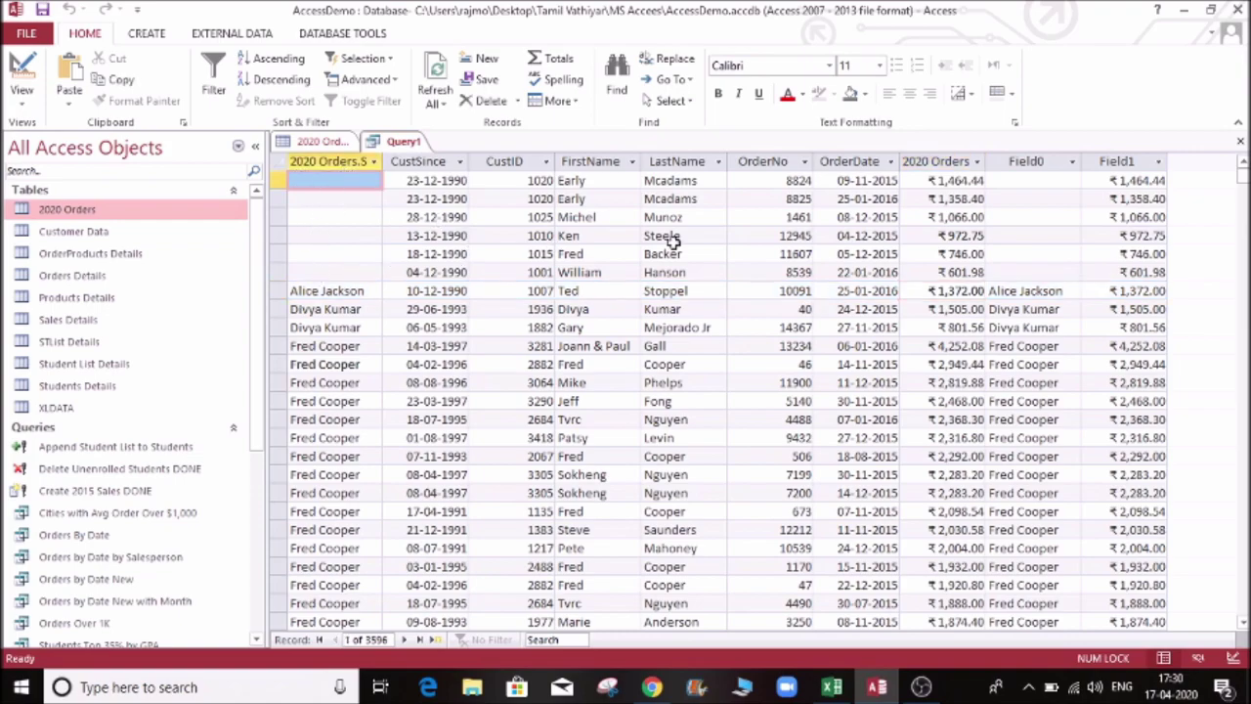
pyautogui.click(956, 179)
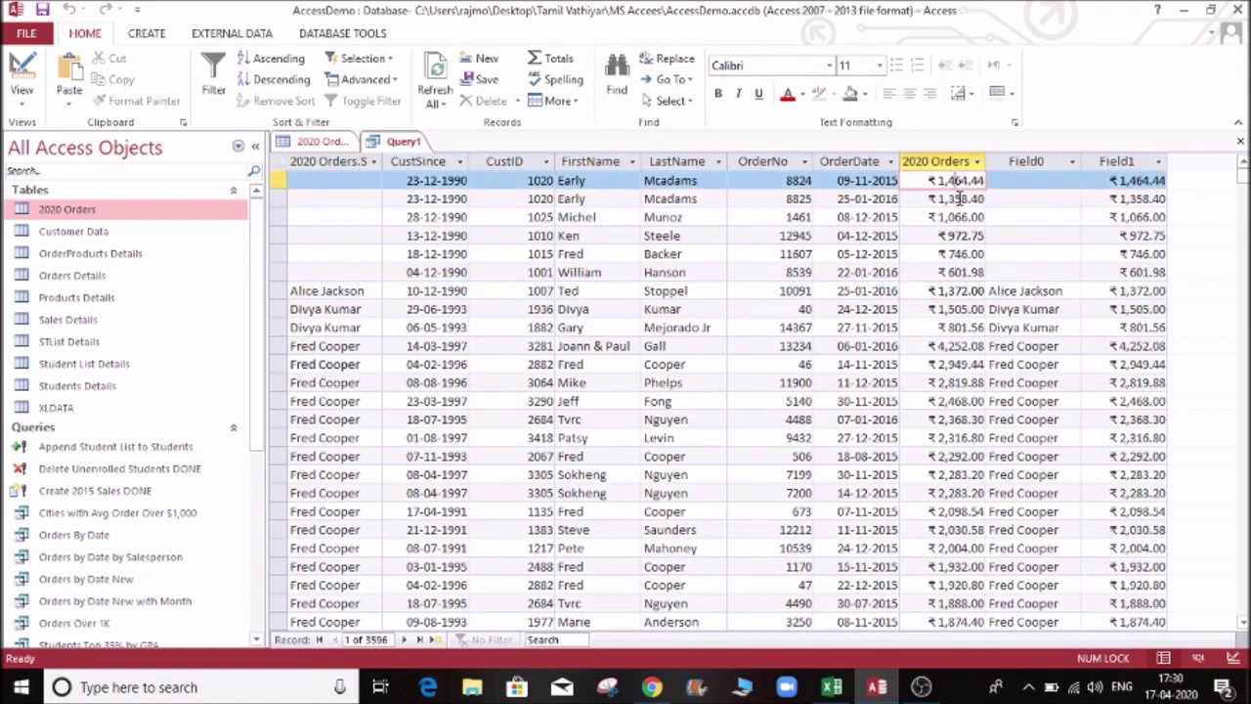
pyautogui.click(958, 199)
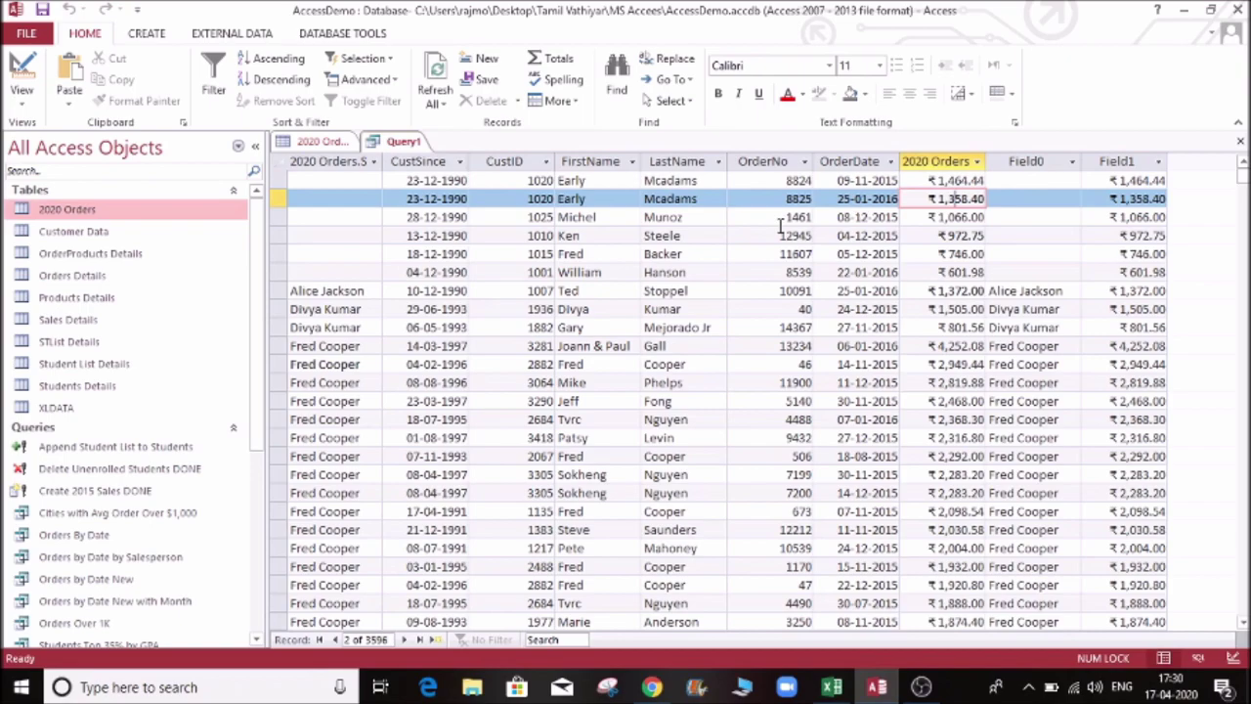
pyautogui.click(957, 273)
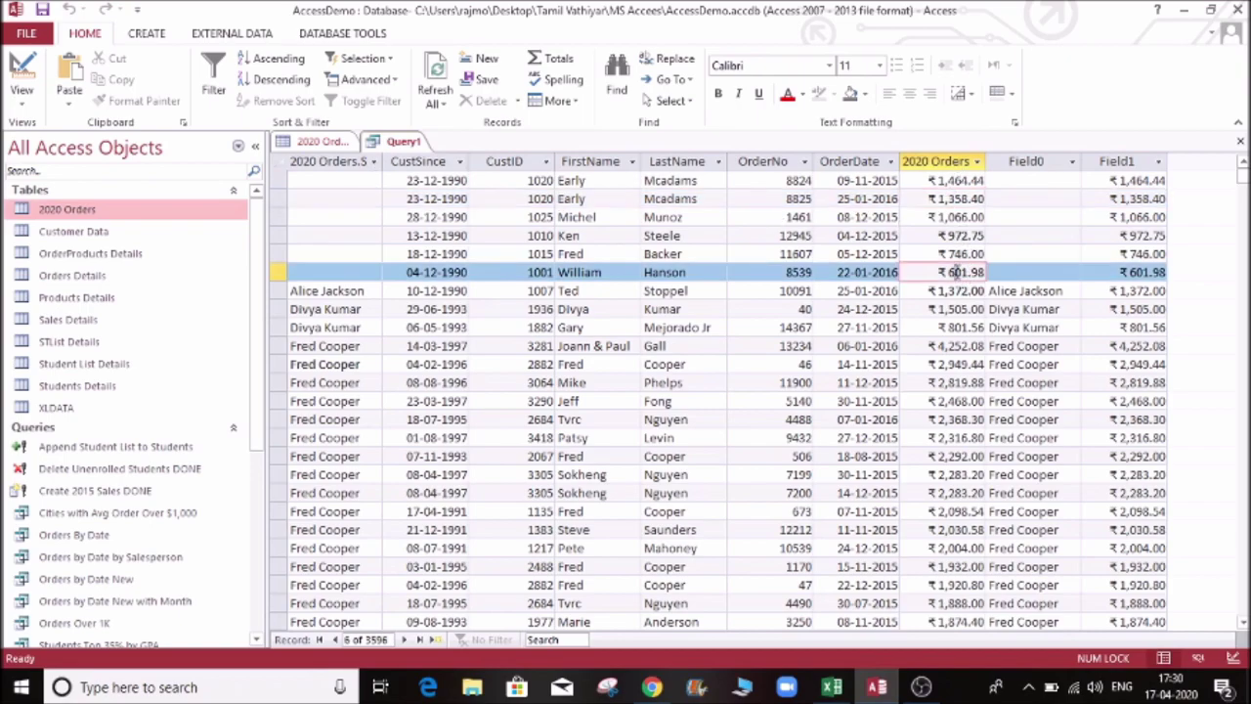
pyautogui.click(947, 292)
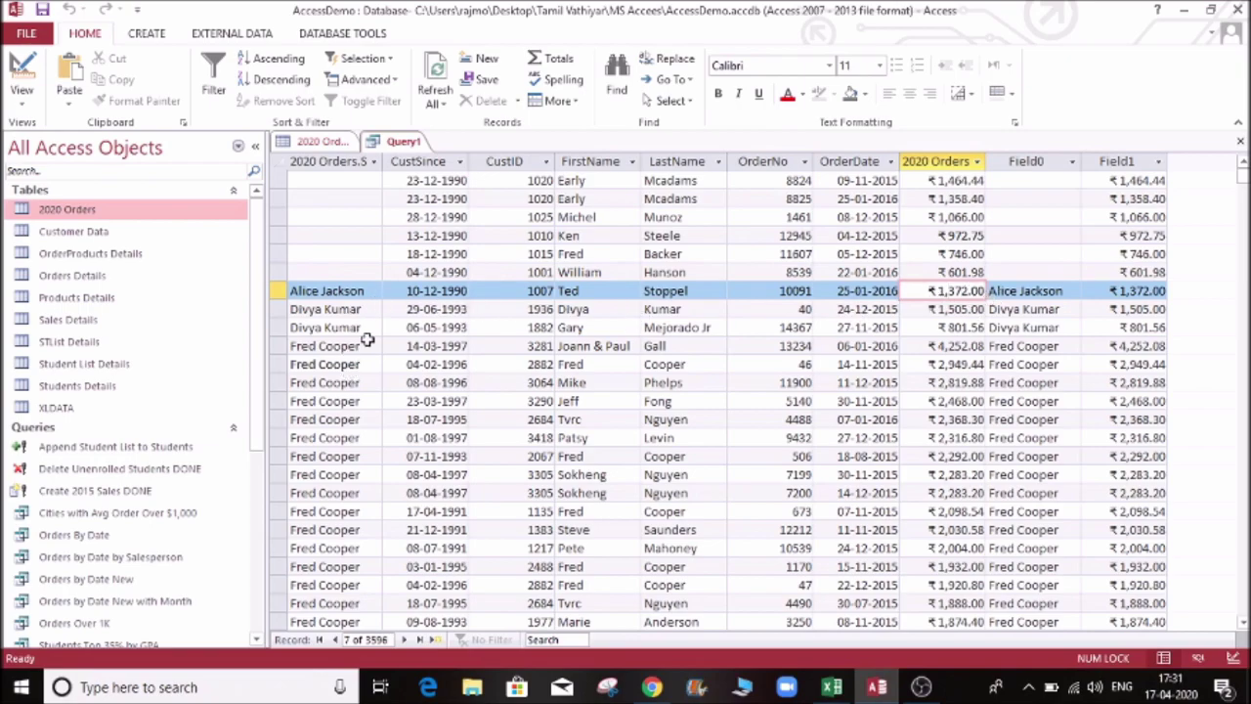
pyautogui.click(948, 308)
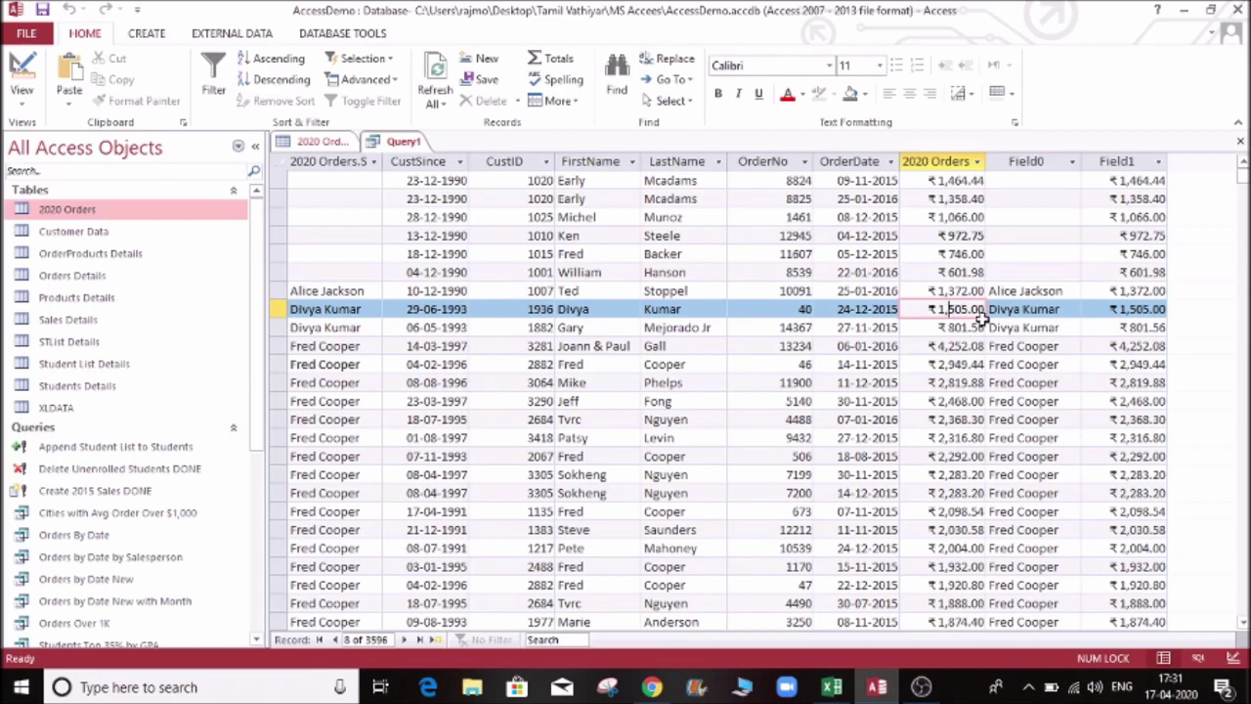
pyautogui.click(956, 325)
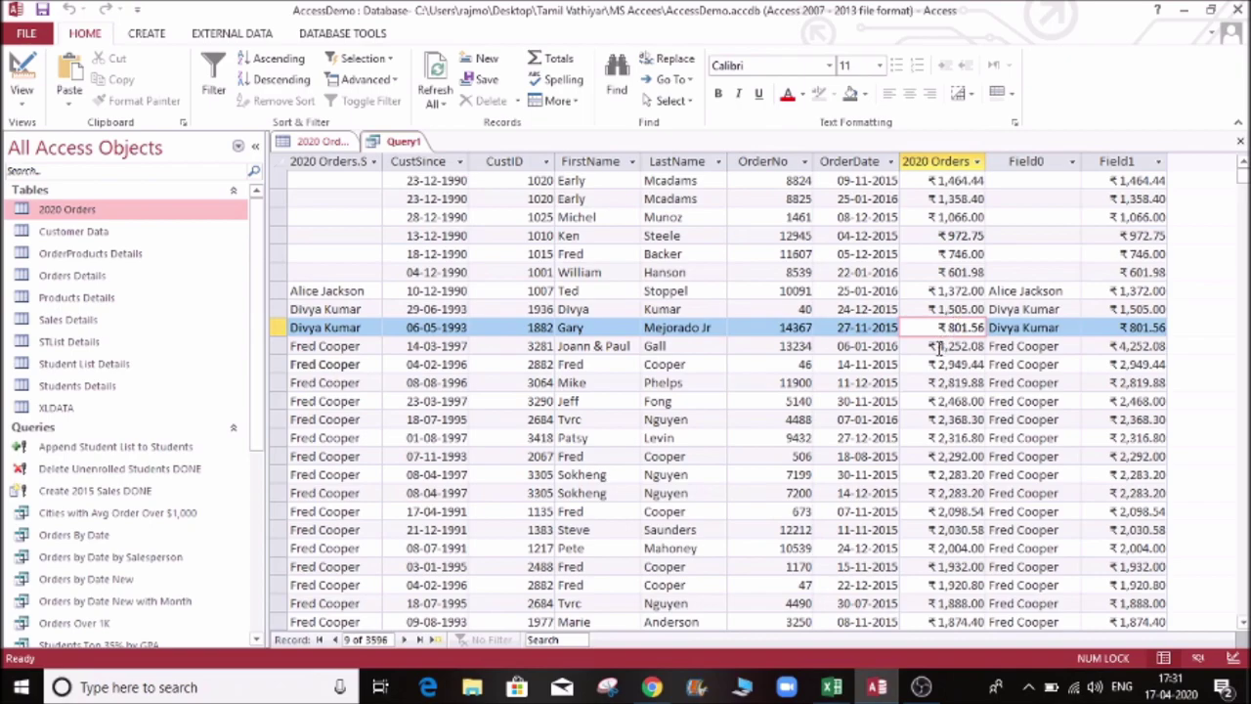
pyautogui.click(937, 346)
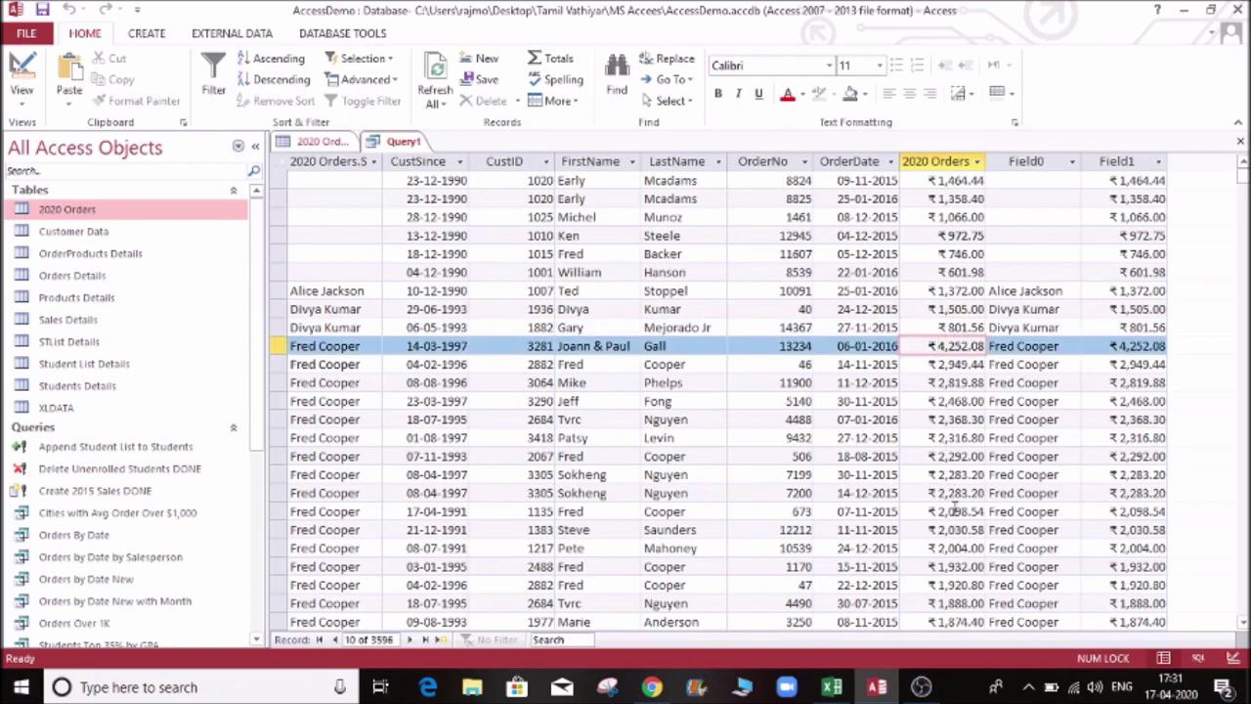
# Create a new query in design view based on the 2020 Orders table.
pyautogui.click(328, 143)
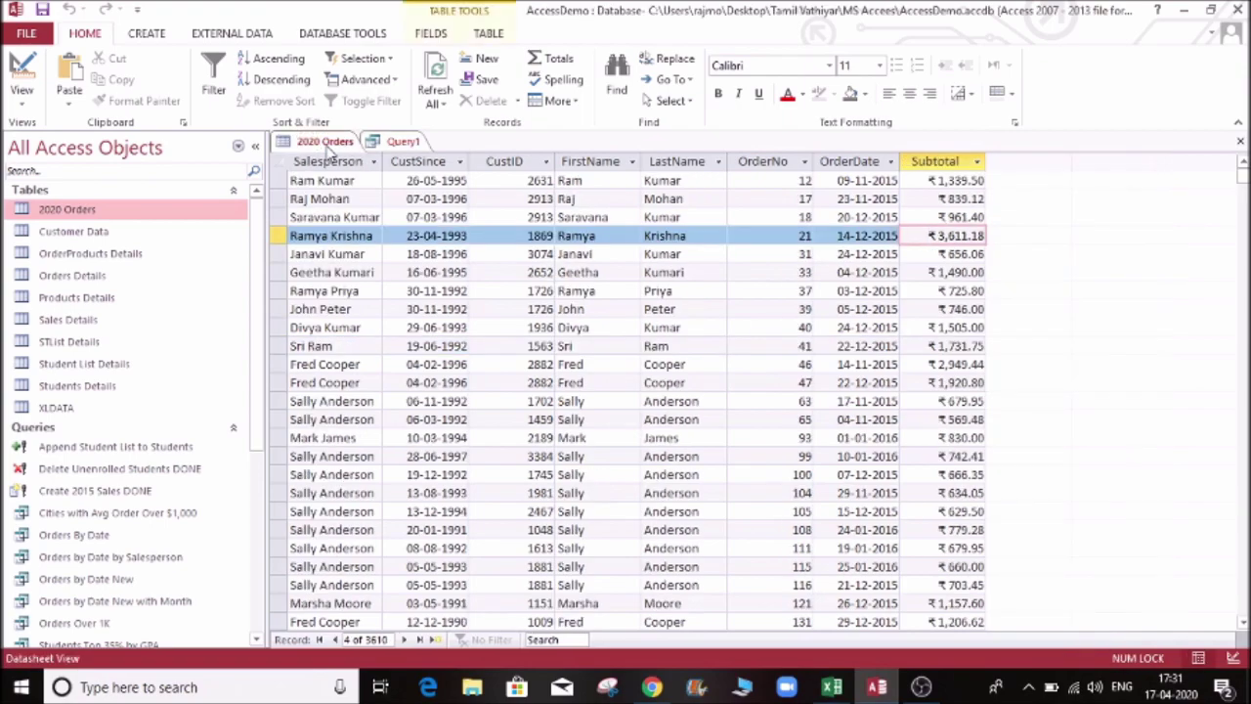
pyautogui.click(146, 34)
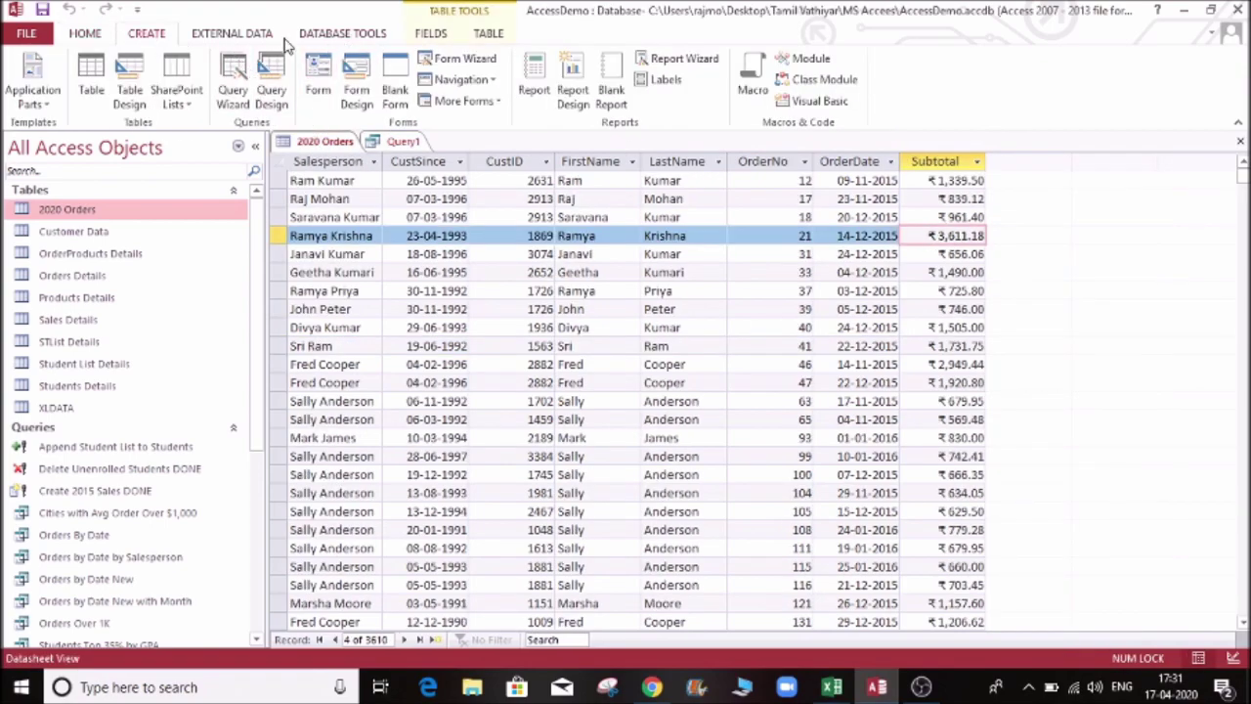
pyautogui.click(278, 98)
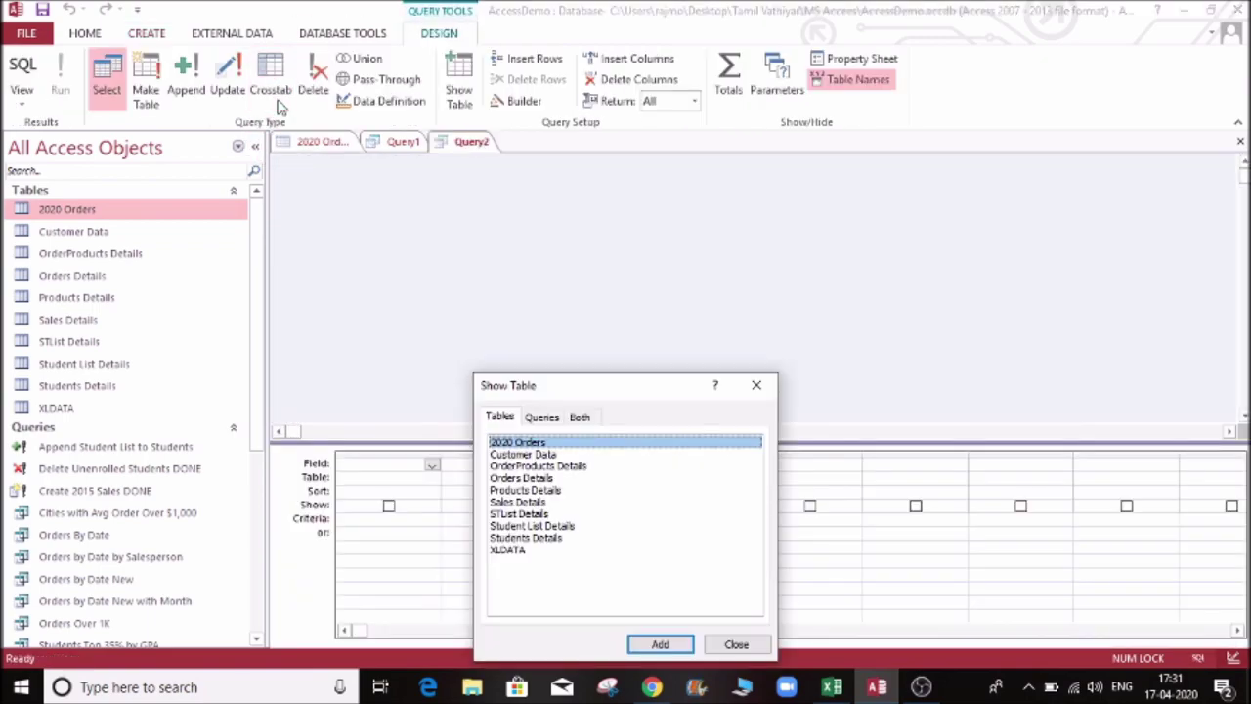
pyautogui.click(660, 647)
pyautogui.click(755, 386)
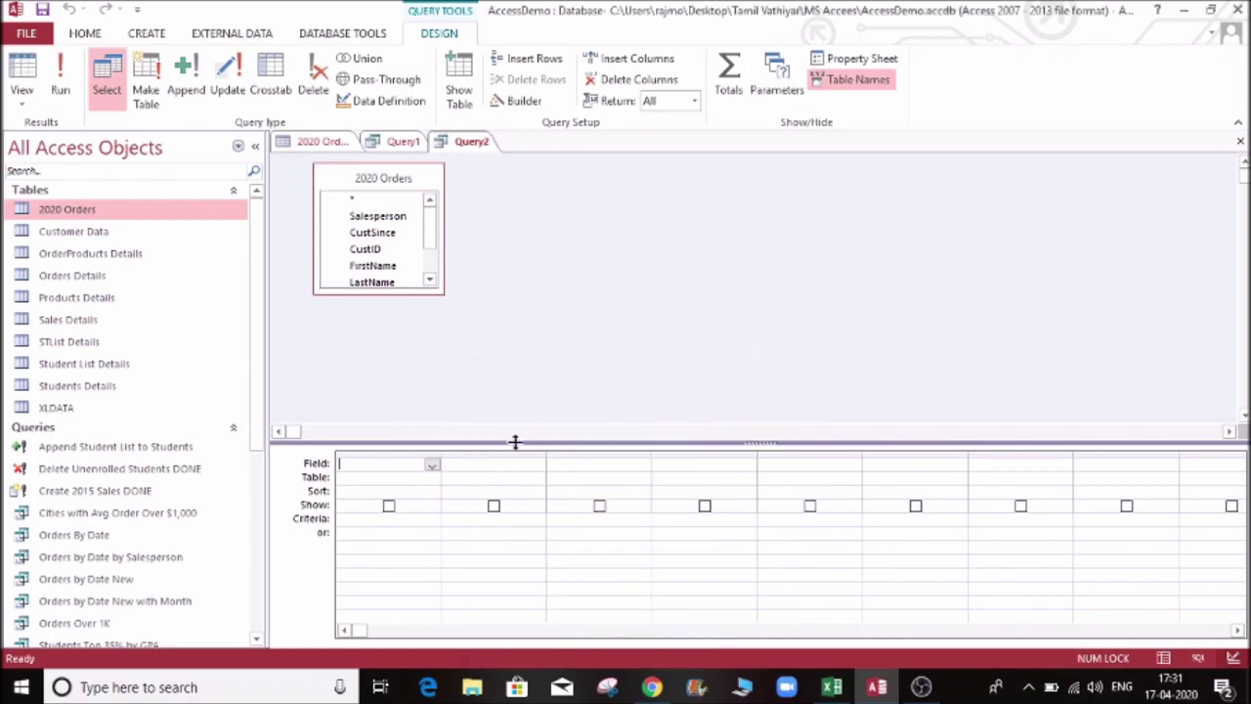
# Add all 2020 Orders fields as the query grid's first column and the Subtotal field as the second.
pyautogui.click(432, 467)
pyautogui.click(371, 478)
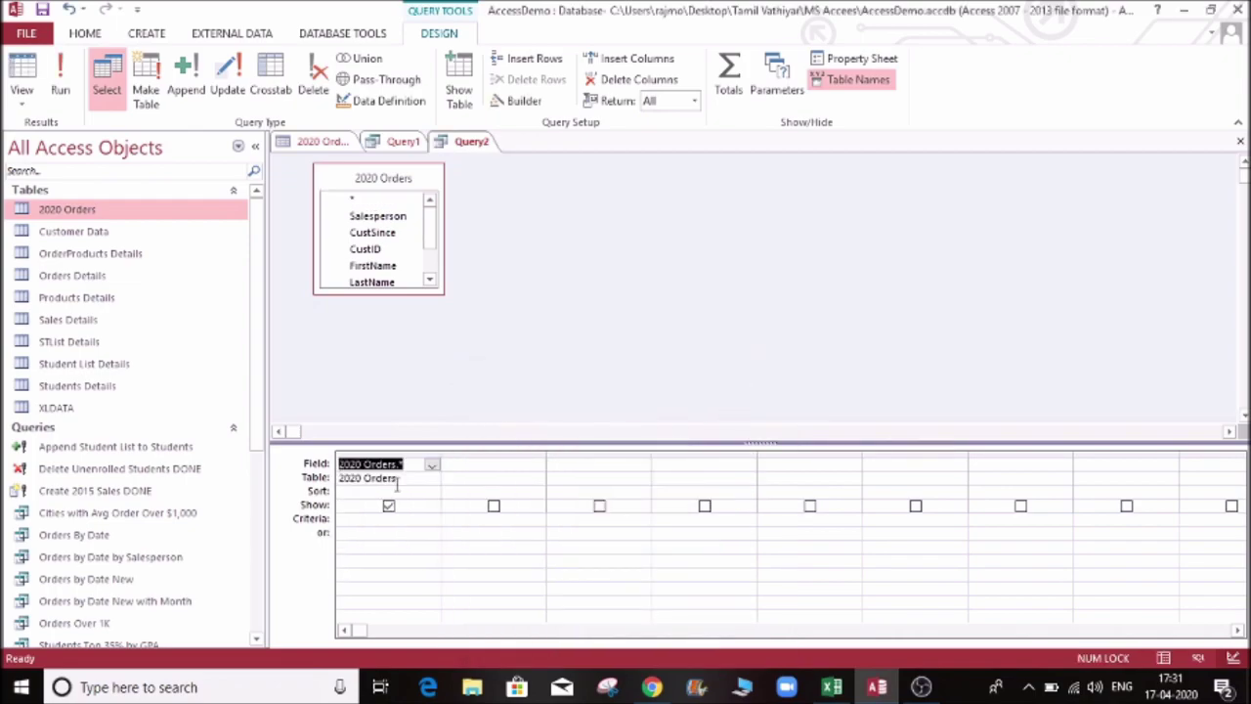
pyautogui.click(499, 467)
pyautogui.click(538, 466)
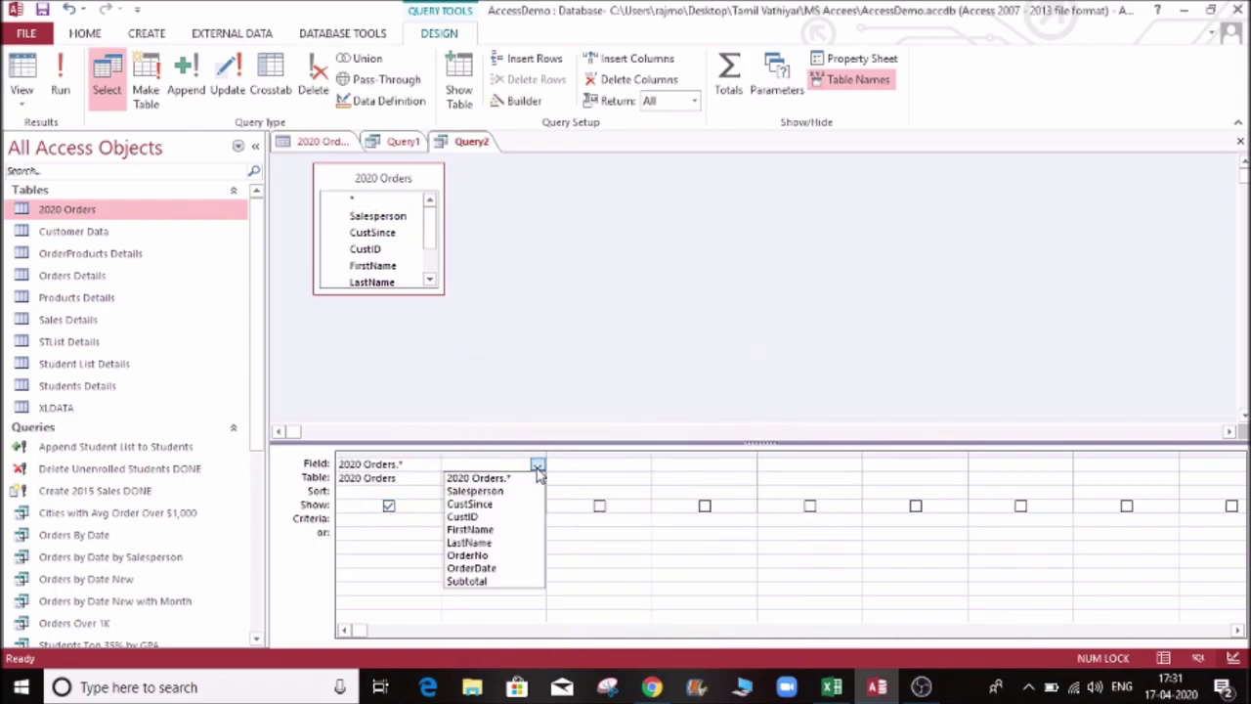
pyautogui.click(489, 580)
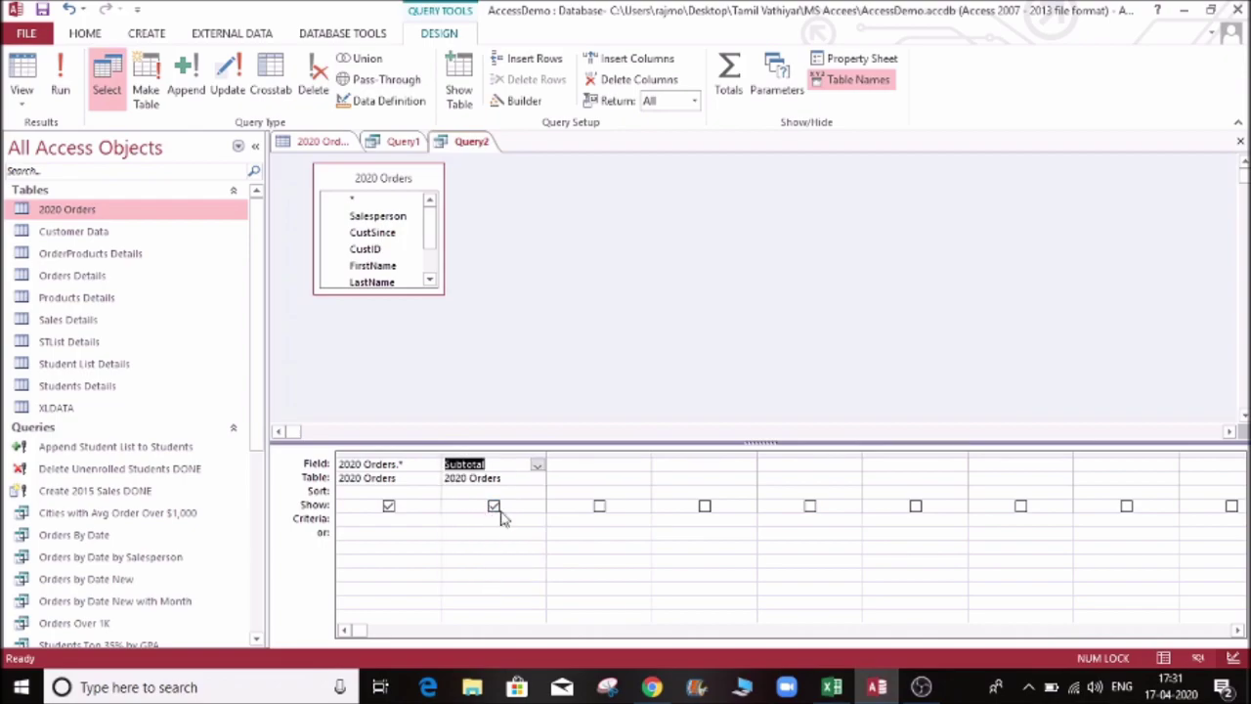
# Sort the new query's Subtotal field Ascending.
pyautogui.click(506, 492)
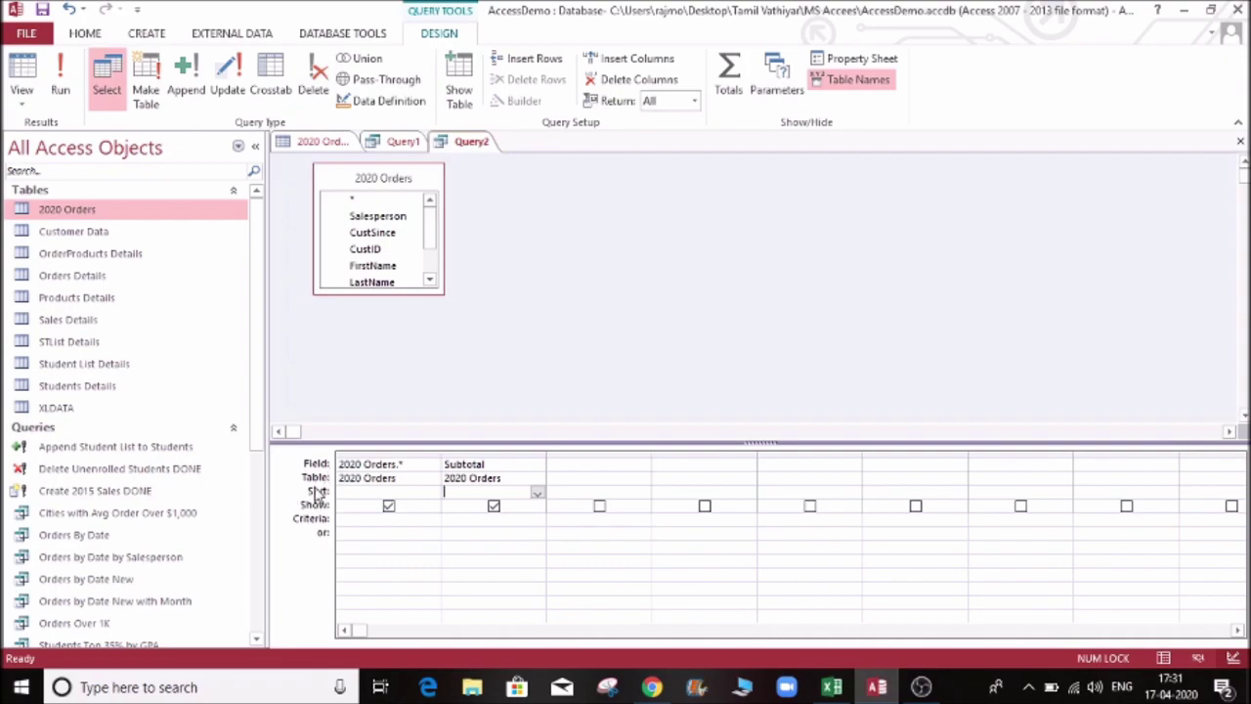
pyautogui.click(538, 493)
pyautogui.click(521, 507)
# Set the Subtotal criteria to >1000, run the query and look through its results.
pyautogui.click(508, 518)
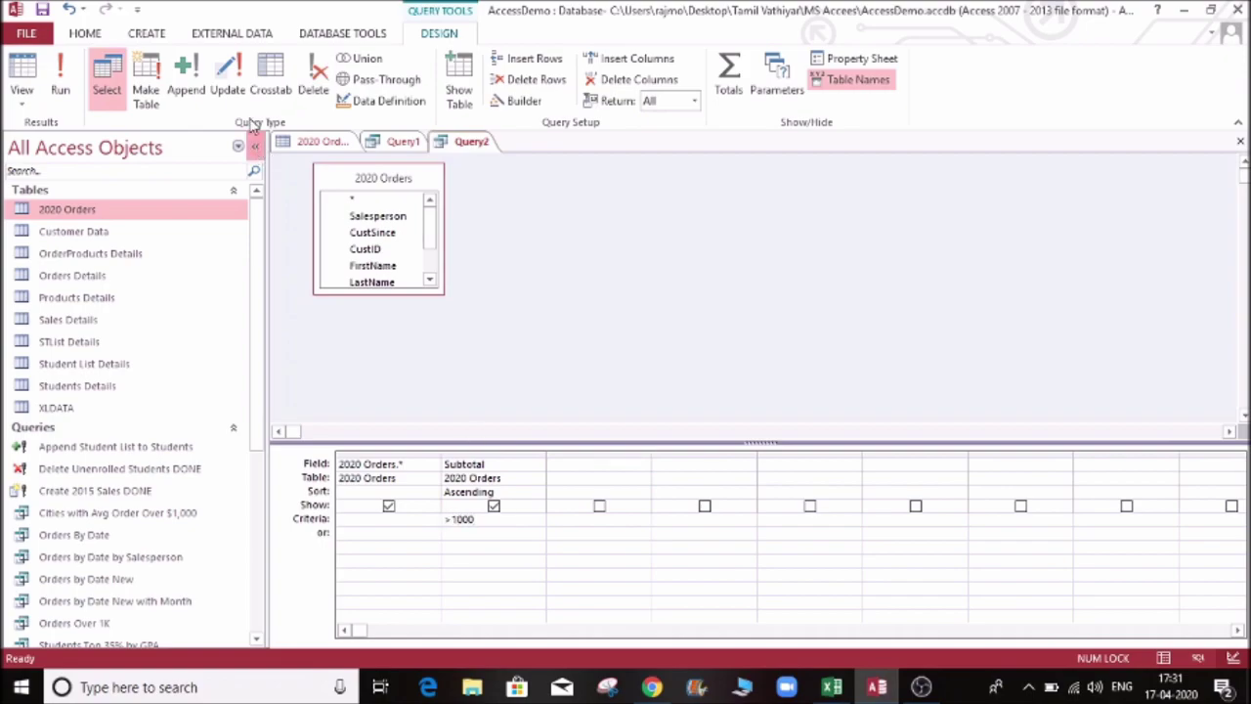
pyautogui.click(60, 81)
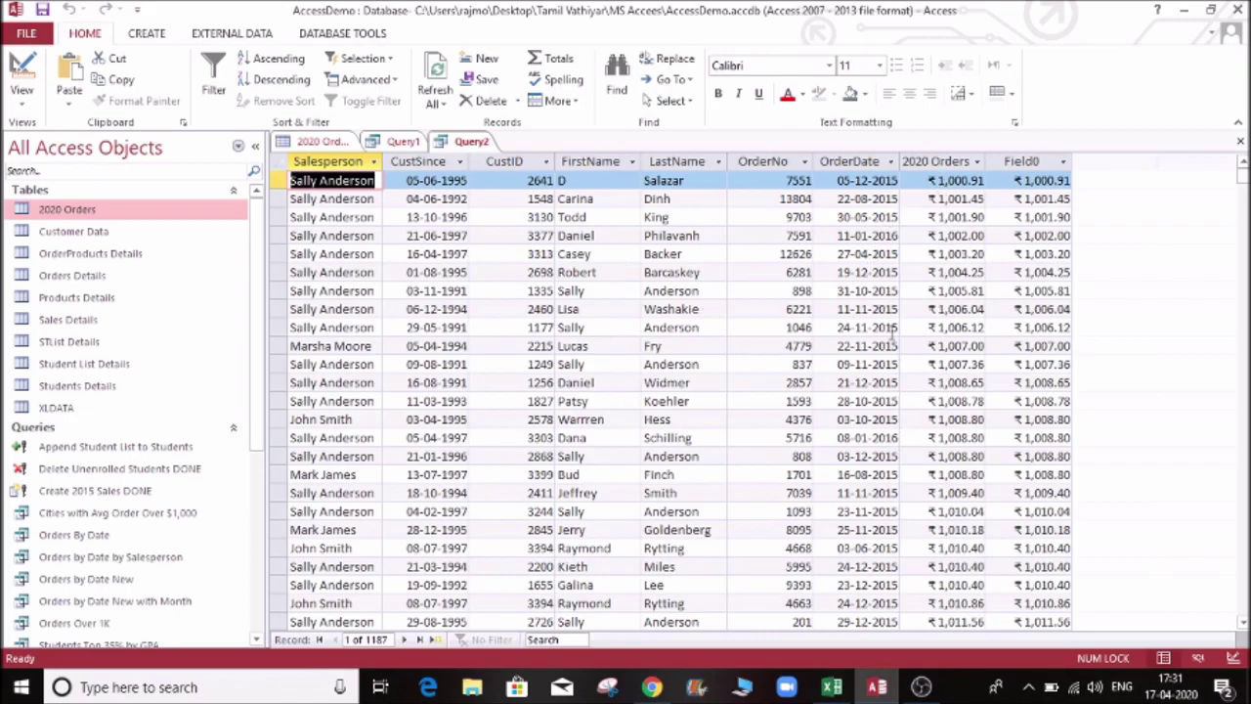
pyautogui.scroll(-6, 889, 382)
pyautogui.scroll(-8, 1111, 306)
pyautogui.moveTo(1244, 199); pyautogui.dragTo(1233, 174)
# Close the query results and save the query as Order > 1000.
pyautogui.click(1238, 143)
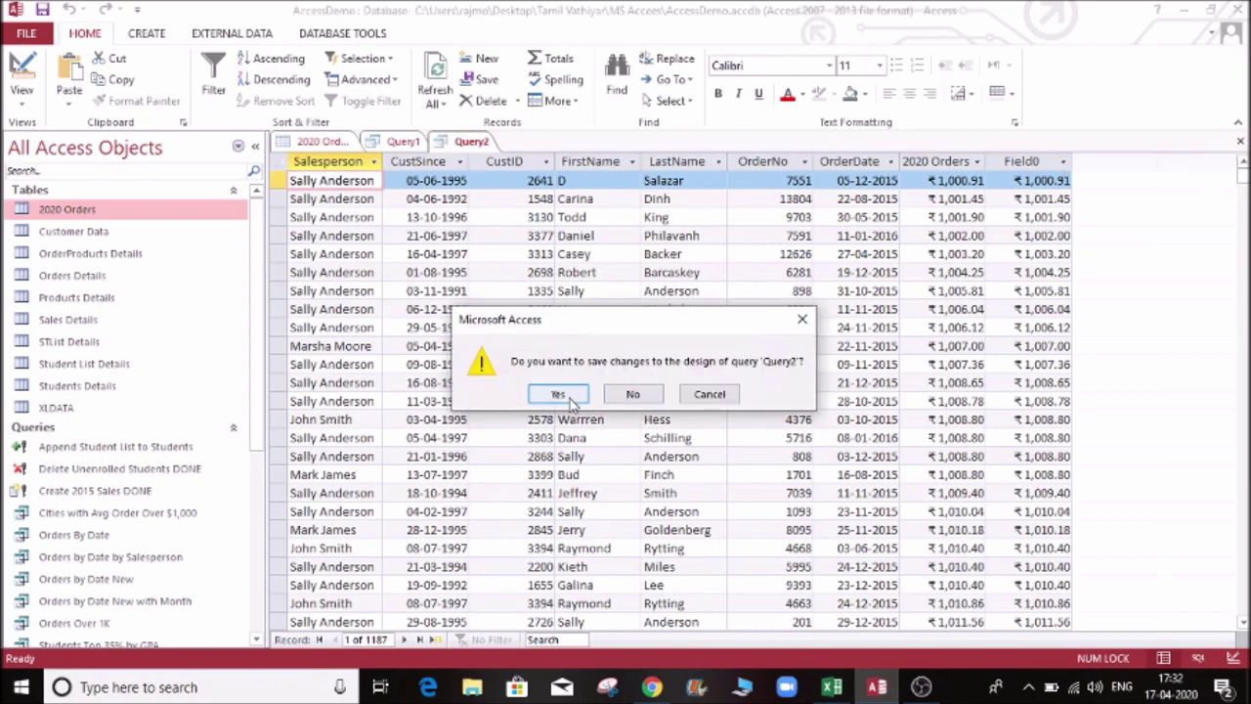
pyautogui.click(573, 399)
pyautogui.press('BackSpace')
pyautogui.press('capslock')
pyautogui.press('capslock')
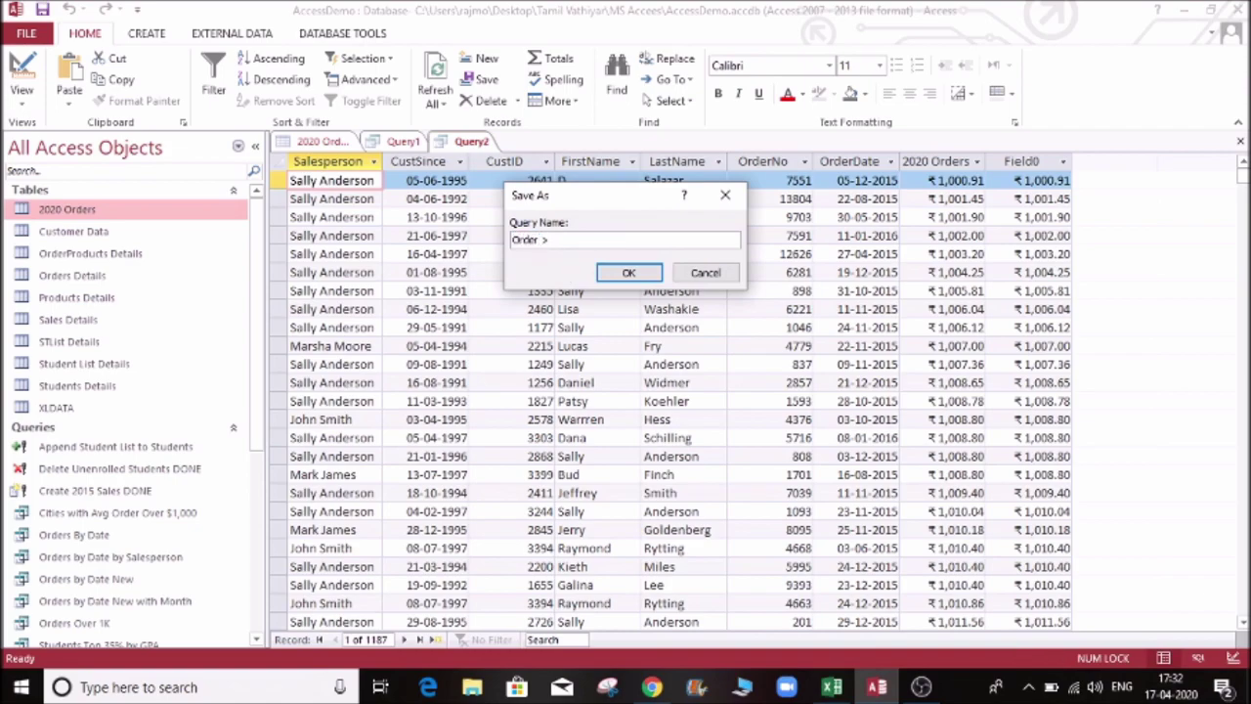
pyautogui.click(626, 272)
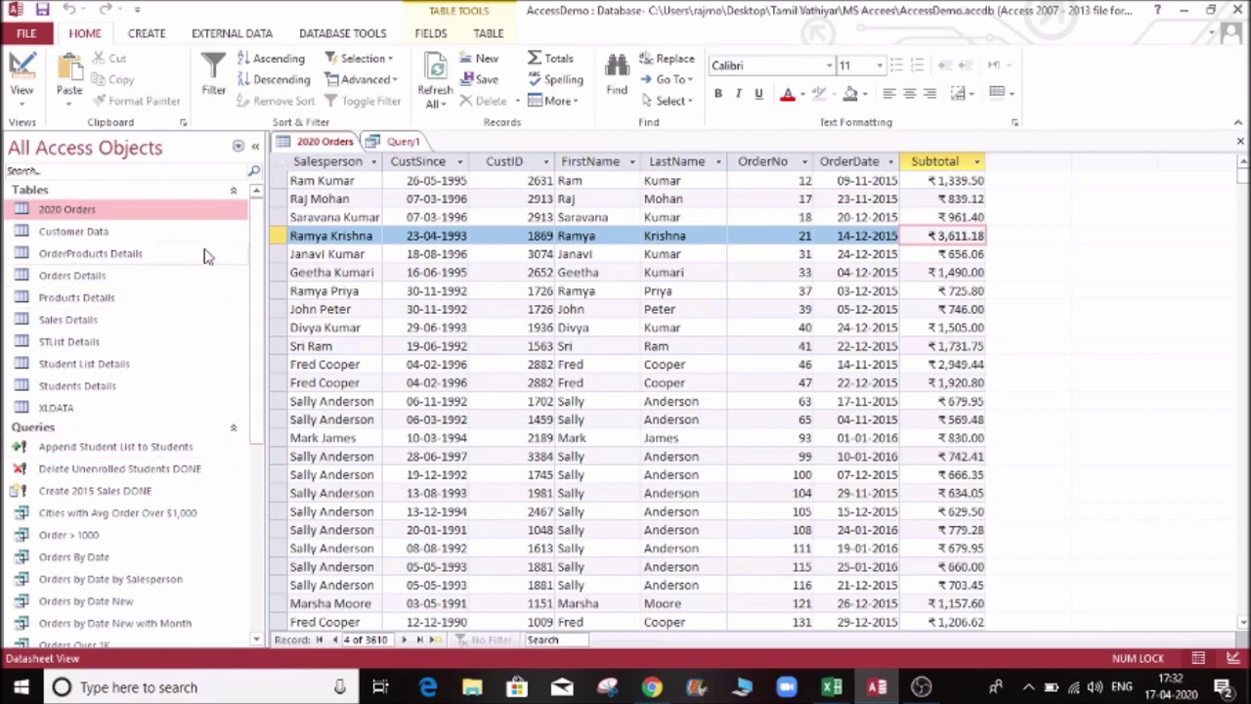
# Limit the database object list to queries to check the saved query, and return to all Access objects.
pyautogui.click(238, 146)
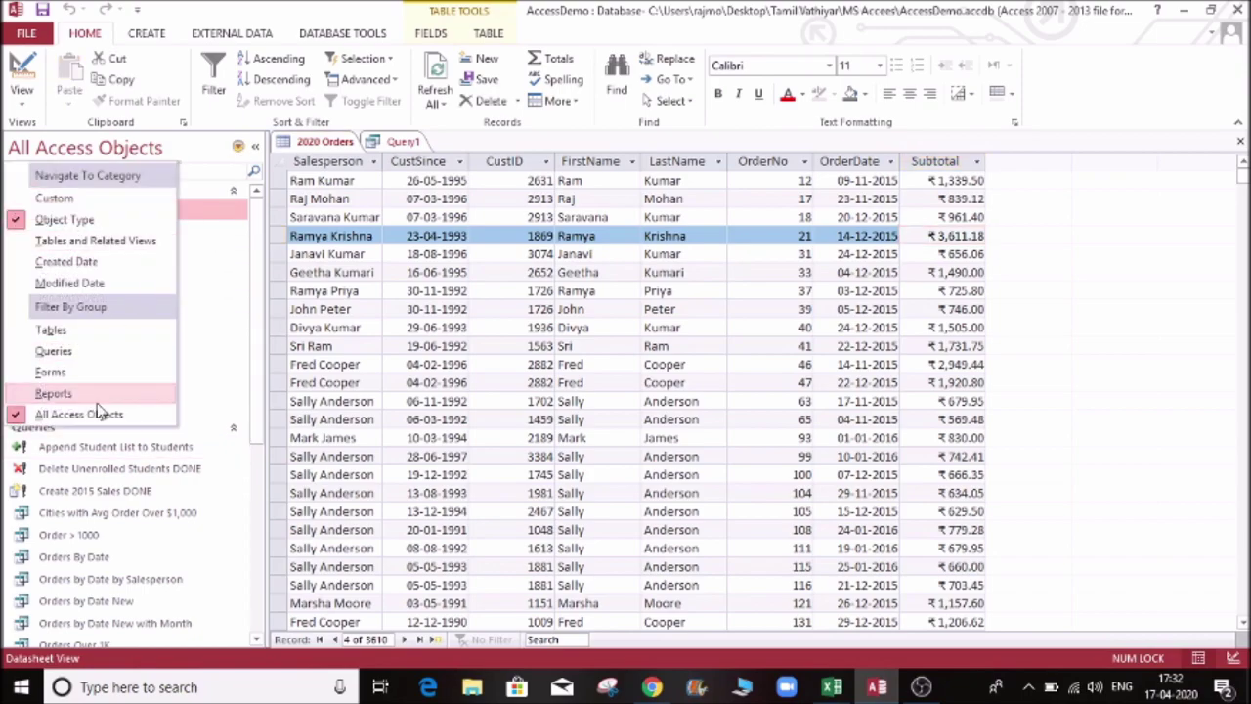
pyautogui.click(58, 351)
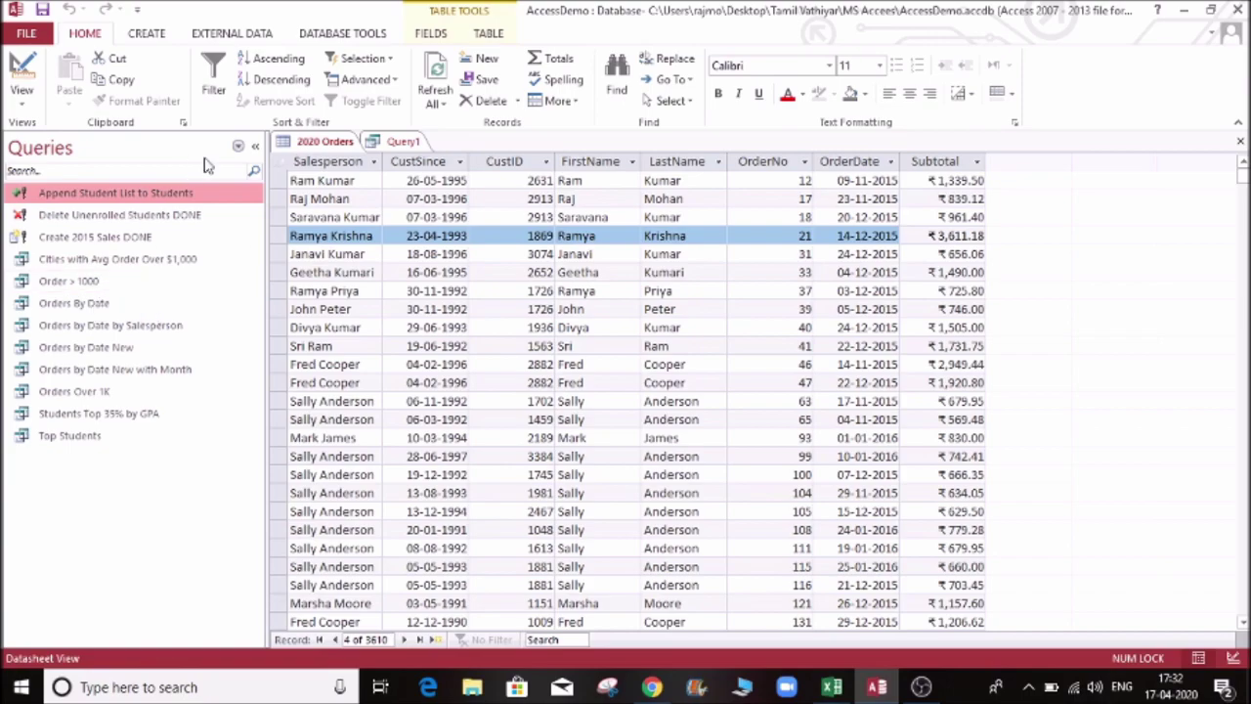
pyautogui.click(238, 145)
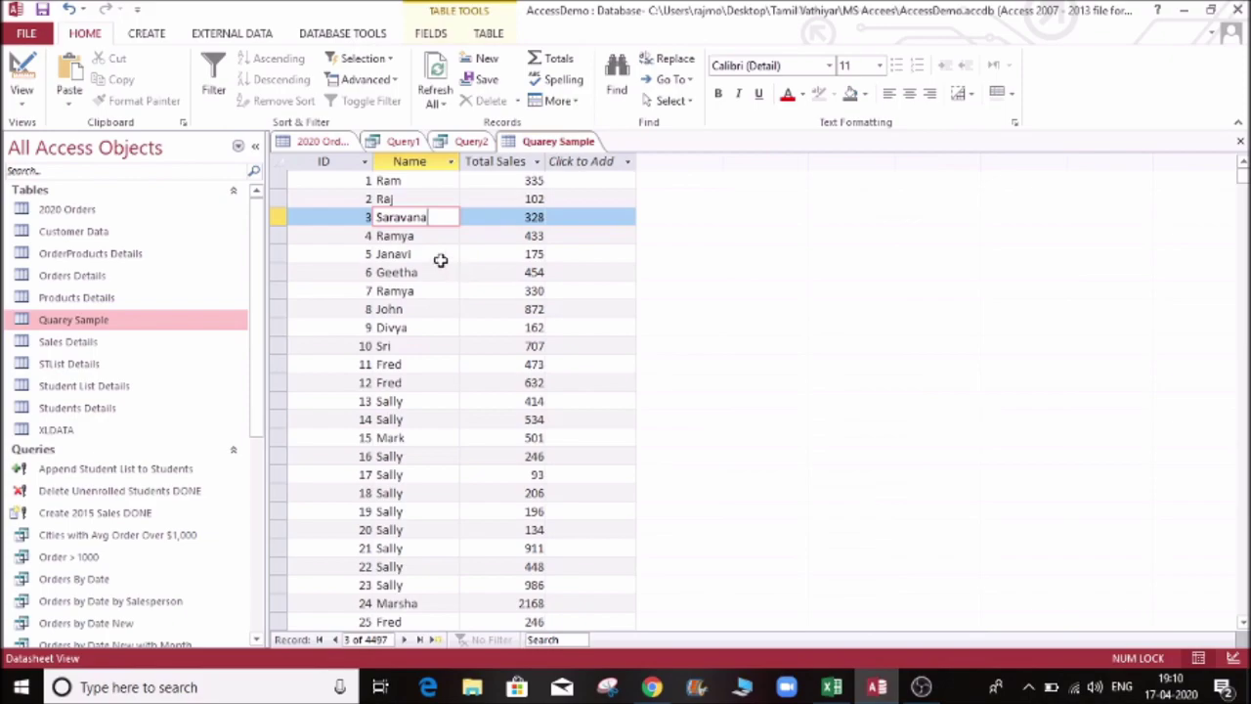
# Display the text filter options for the Name column of the Quarey Sample table.
pyautogui.click(441, 256)
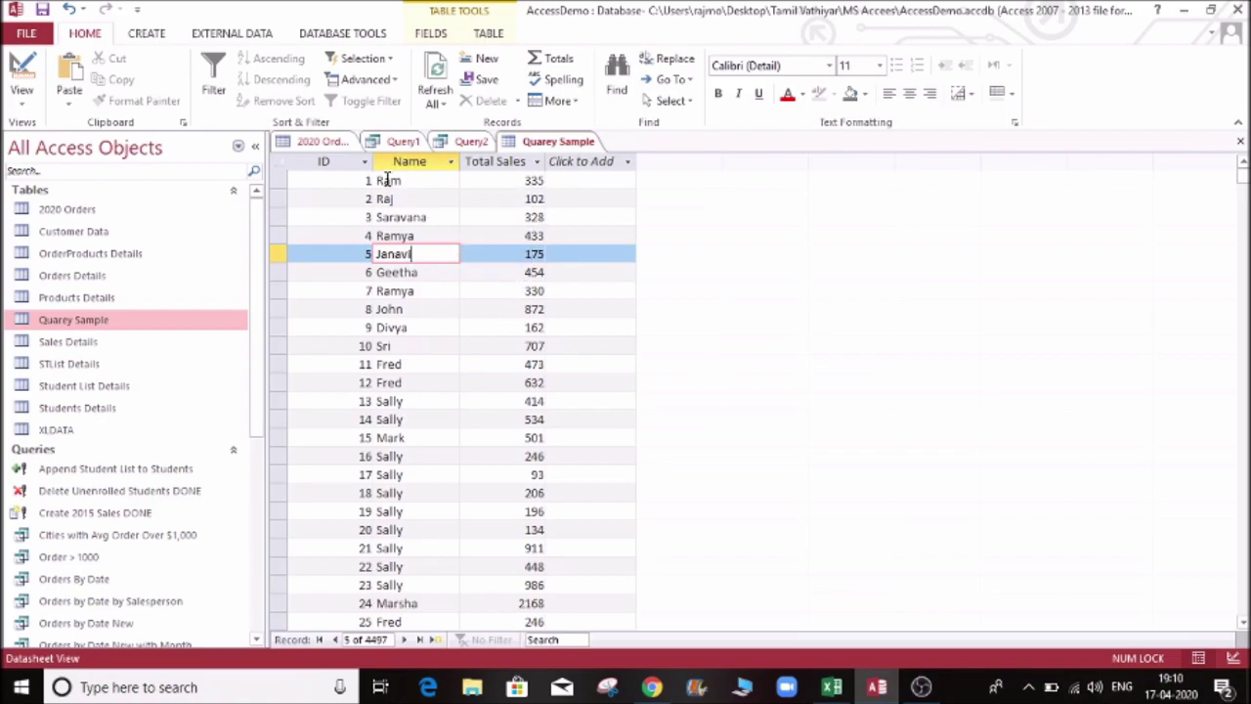
pyautogui.click(335, 179)
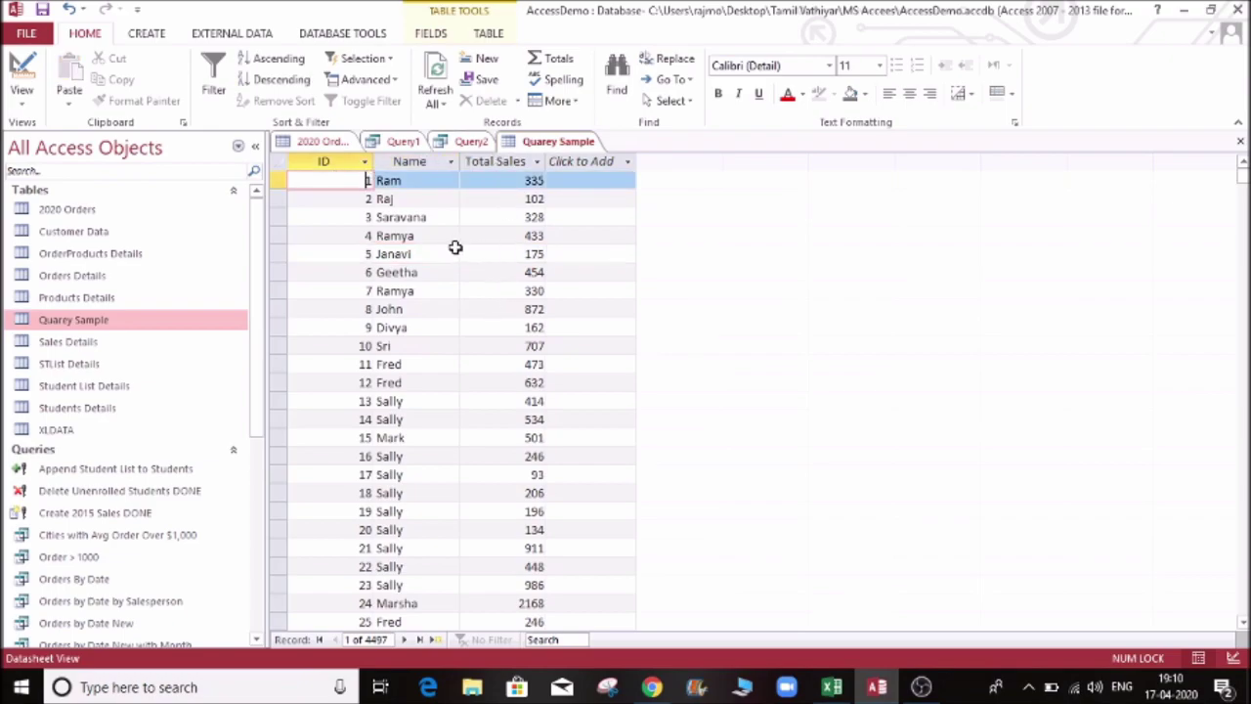
pyautogui.click(451, 161)
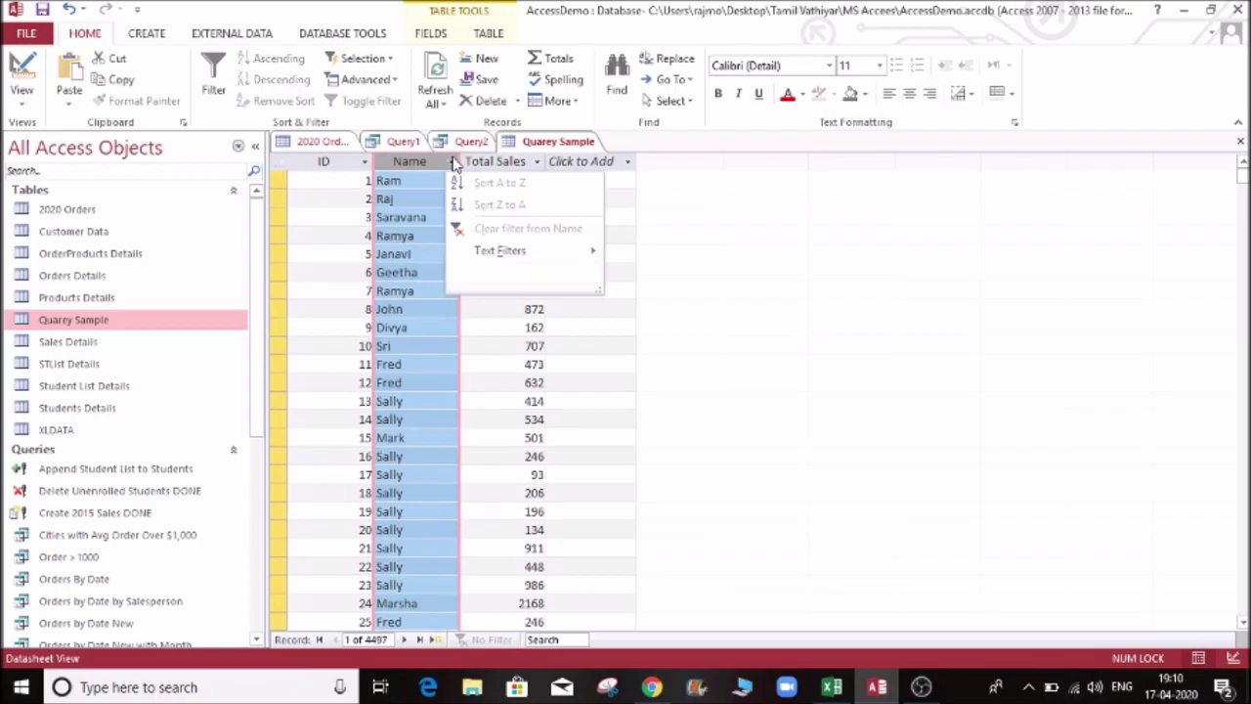
pyautogui.moveTo(507, 253)
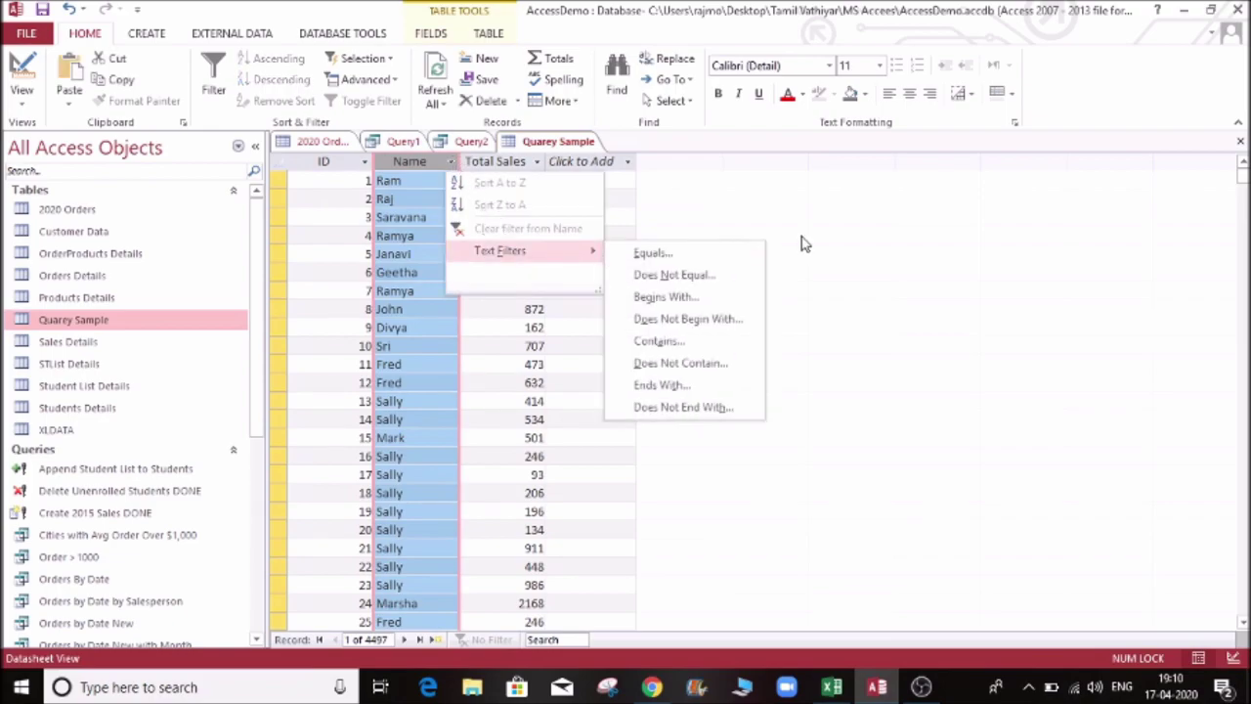
# Filter the Quarey Sample table's Name column to records equal to one first name, and clear that filter.
pyautogui.click(705, 253)
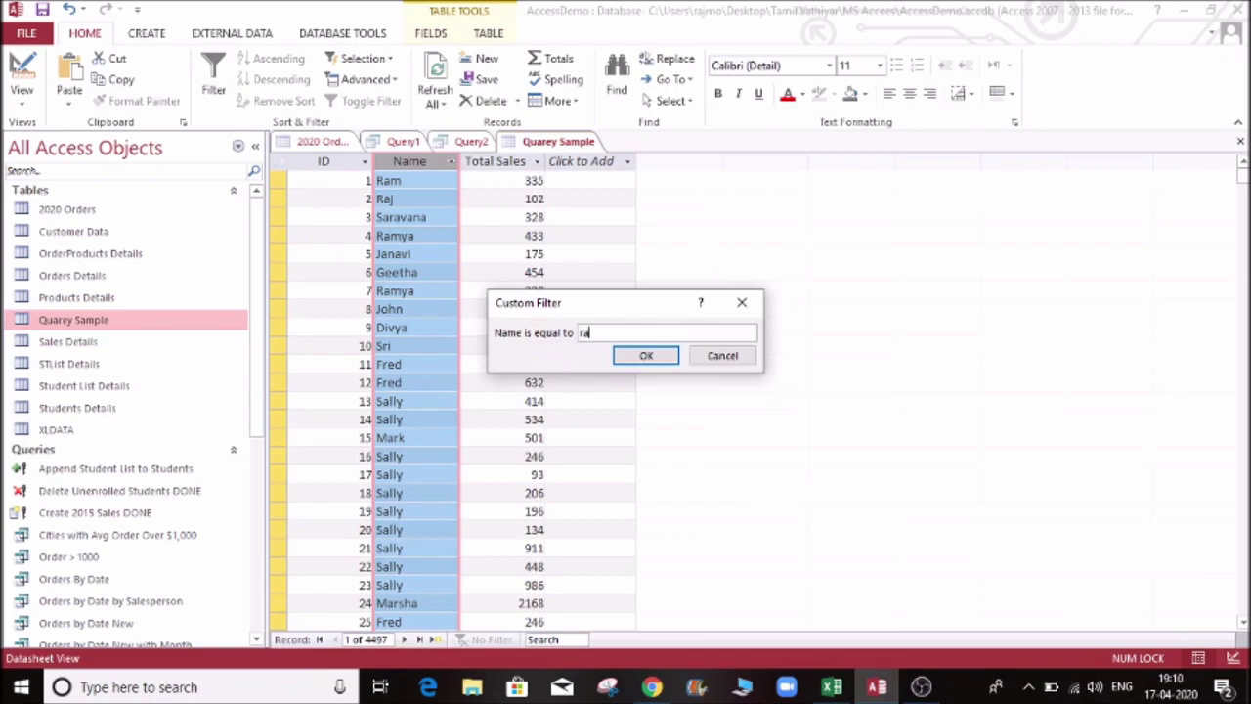
pyautogui.write('ram')
pyautogui.press('Return')
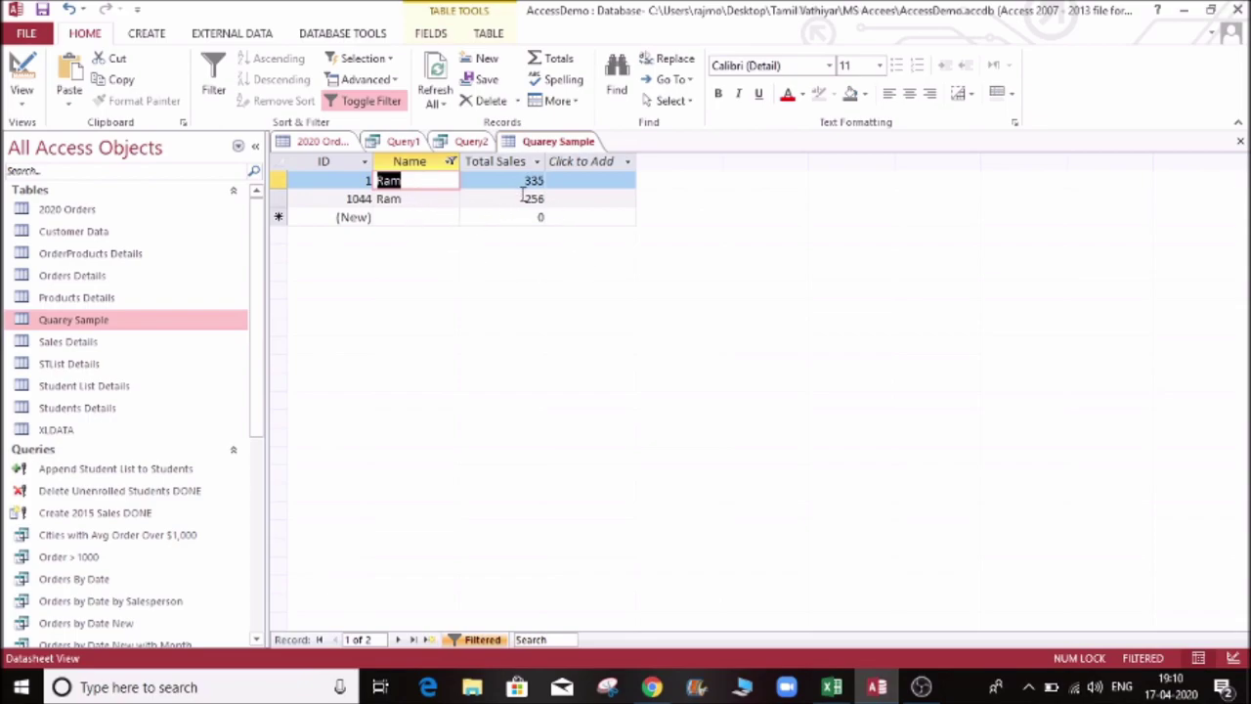
pyautogui.click(451, 164)
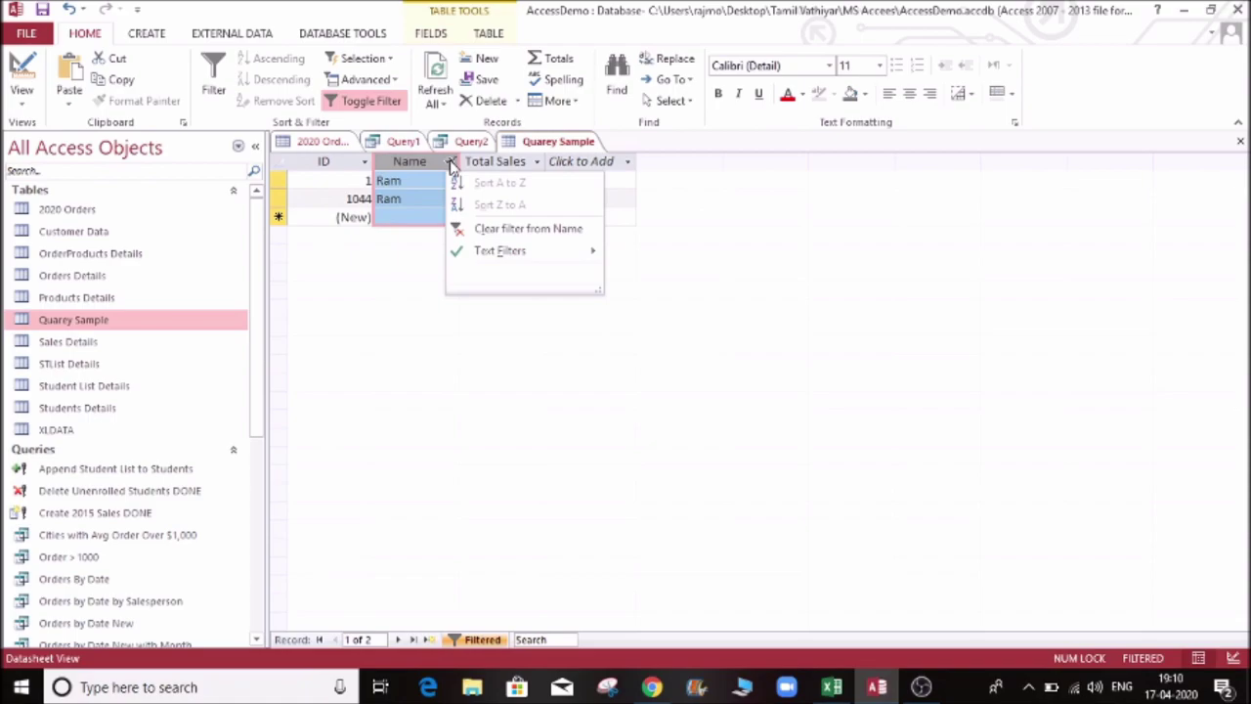
pyautogui.click(498, 226)
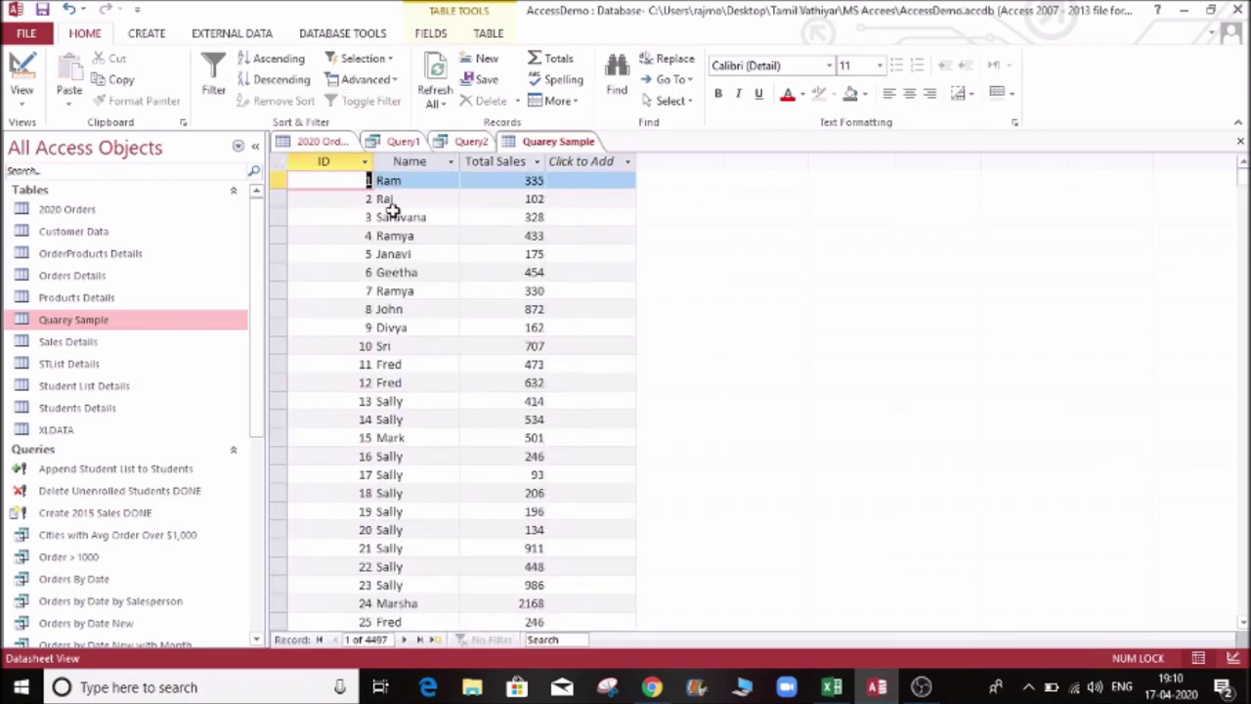
pyautogui.click(415, 217)
pyautogui.click(416, 181)
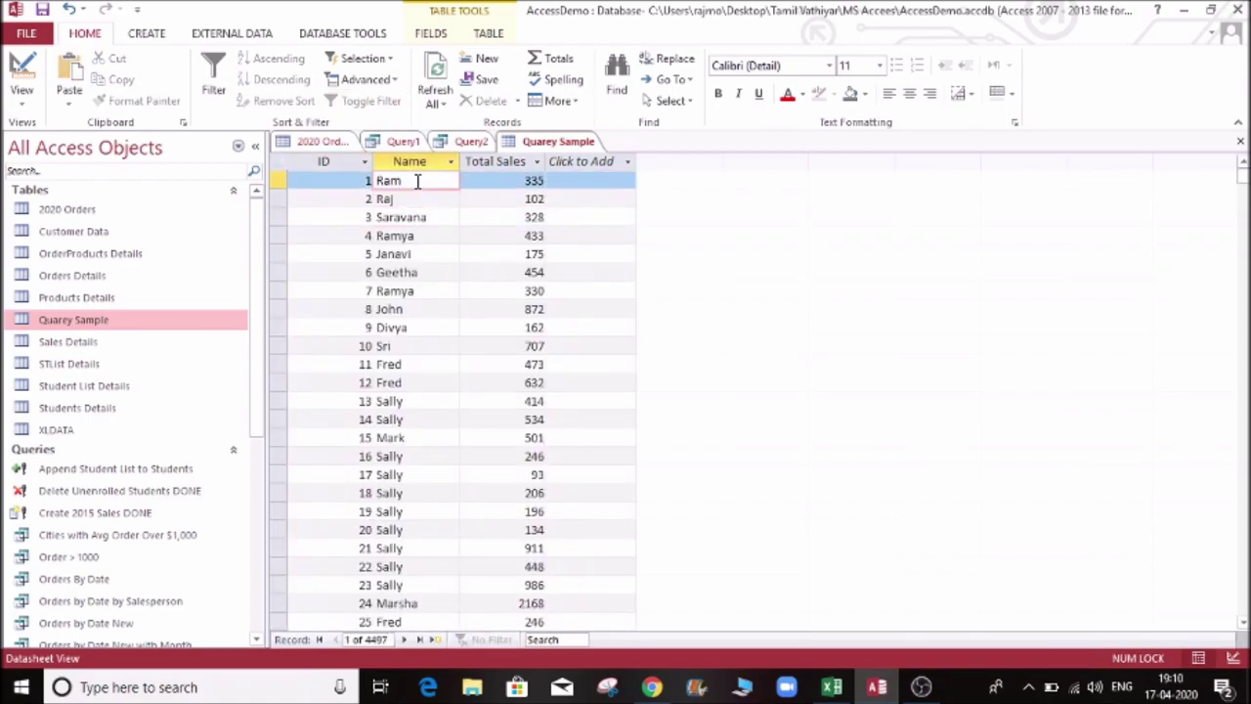
# Create a new query in design view based on the Quarey Sample table.
pyautogui.click(144, 35)
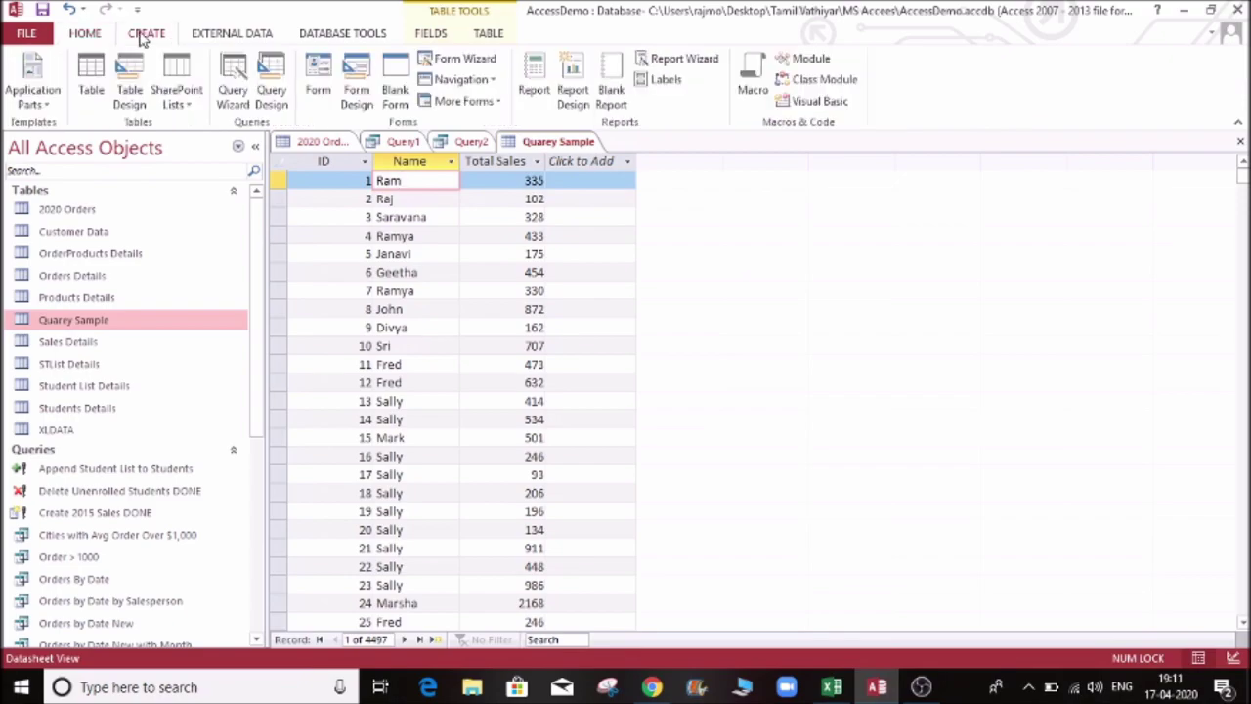
pyautogui.click(273, 95)
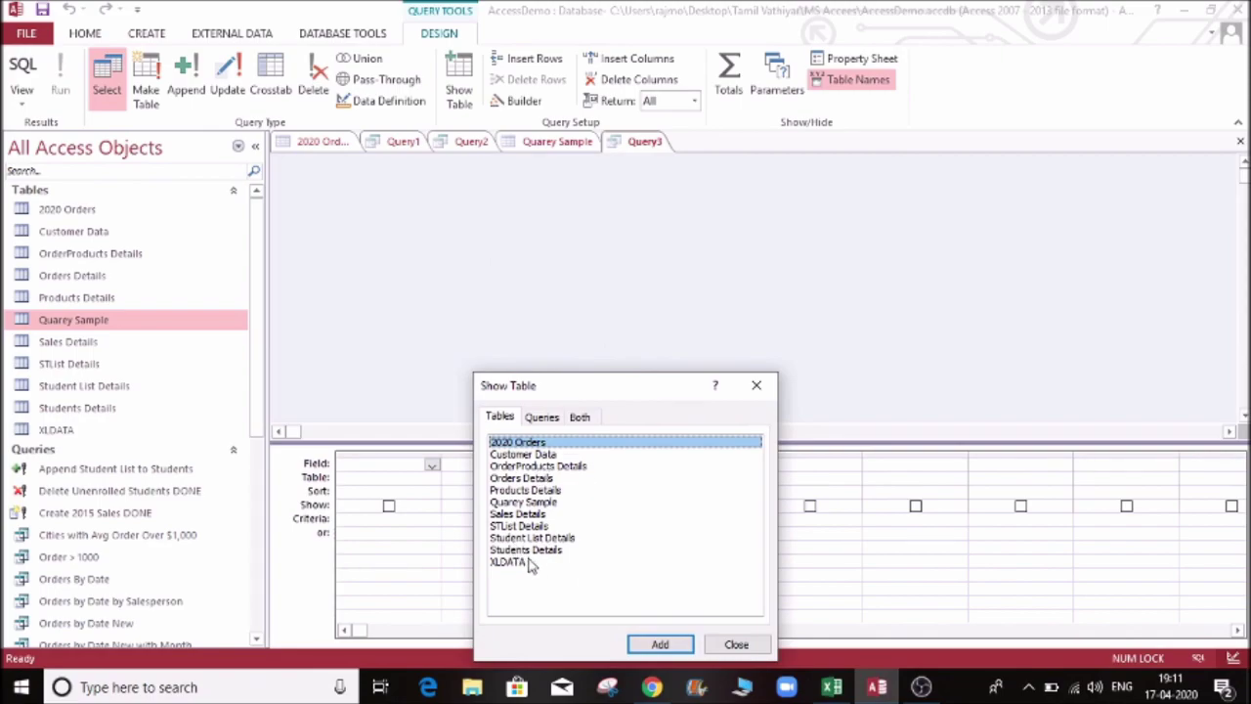
pyautogui.click(526, 502)
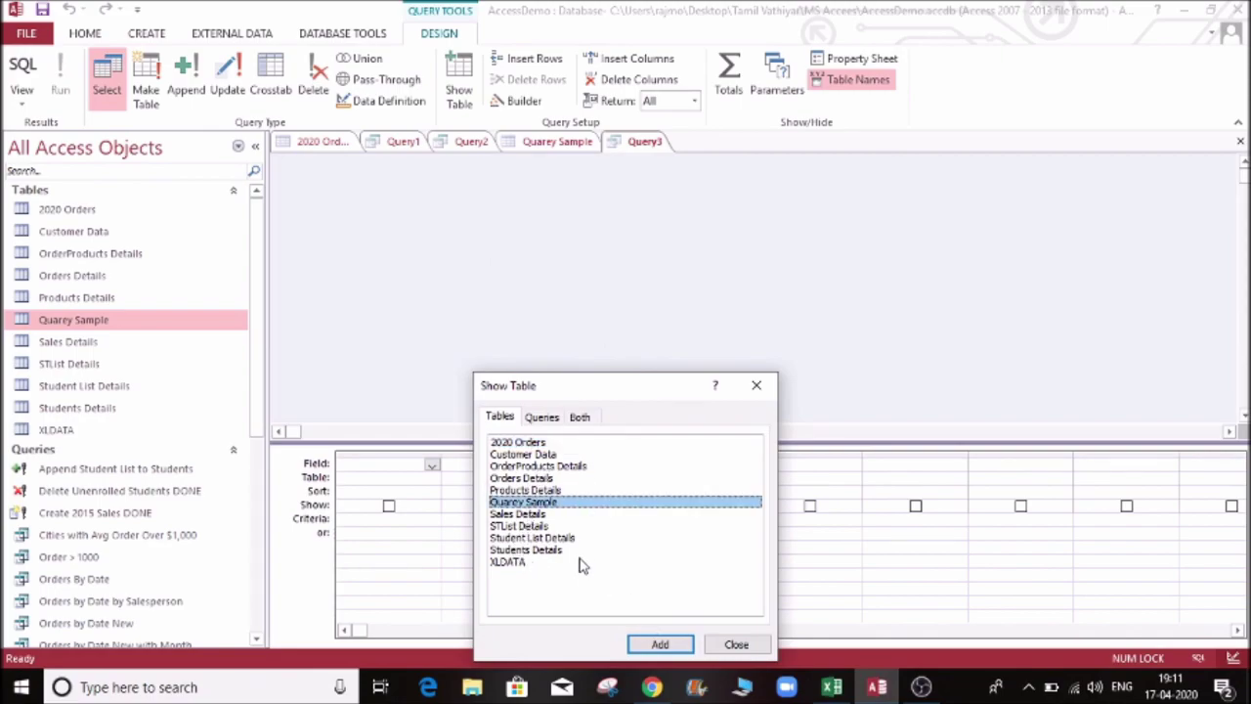
pyautogui.click(684, 646)
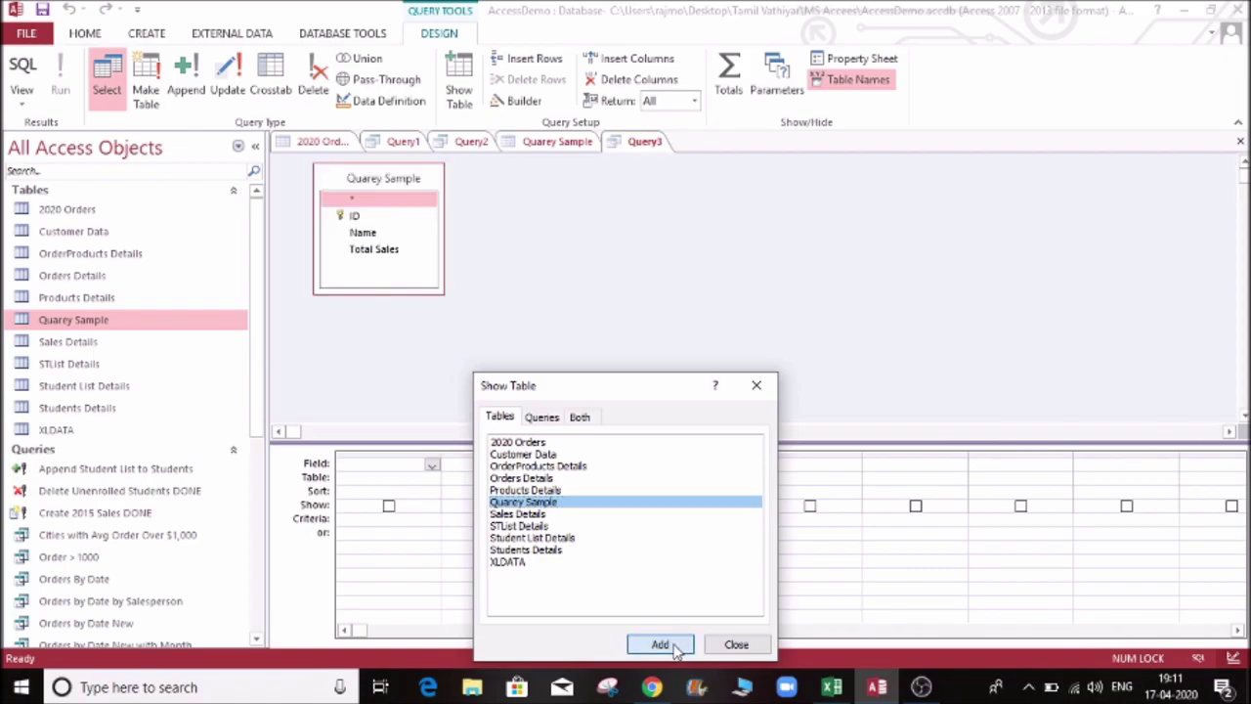
pyautogui.click(736, 646)
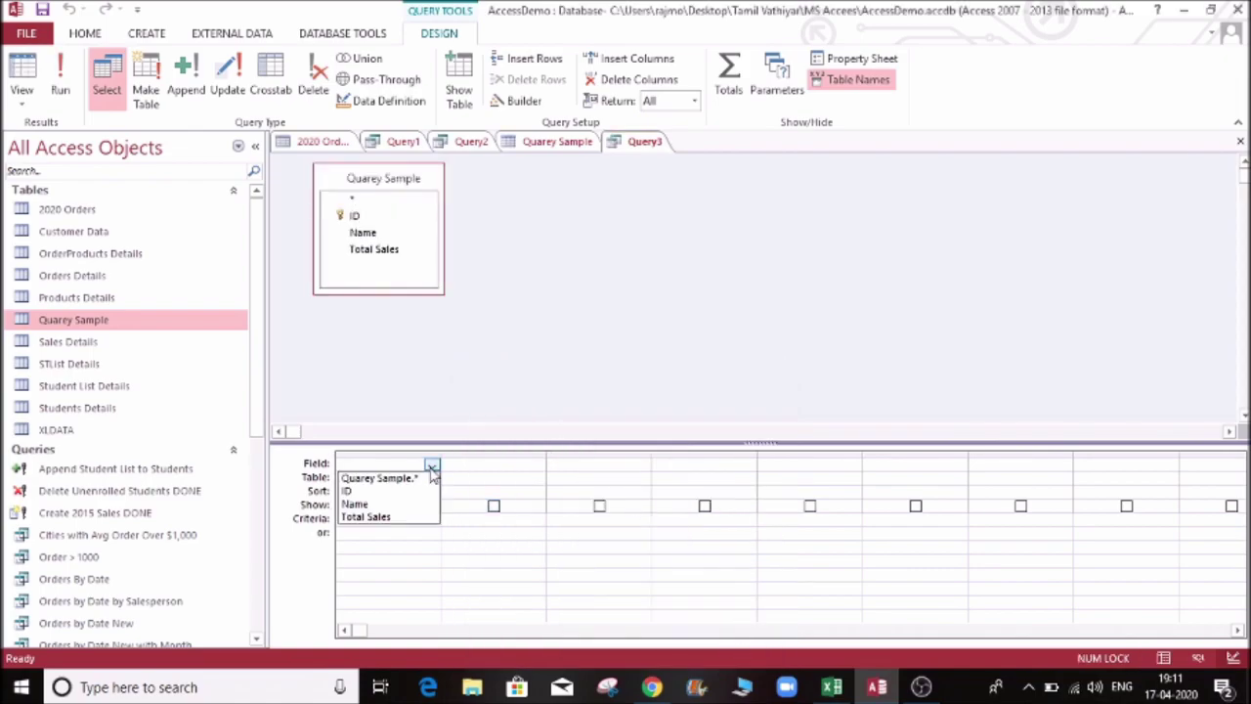
# Add the Name field from Quarey Sample as the query's first column, leaving its sort order unset.
pyautogui.click(396, 505)
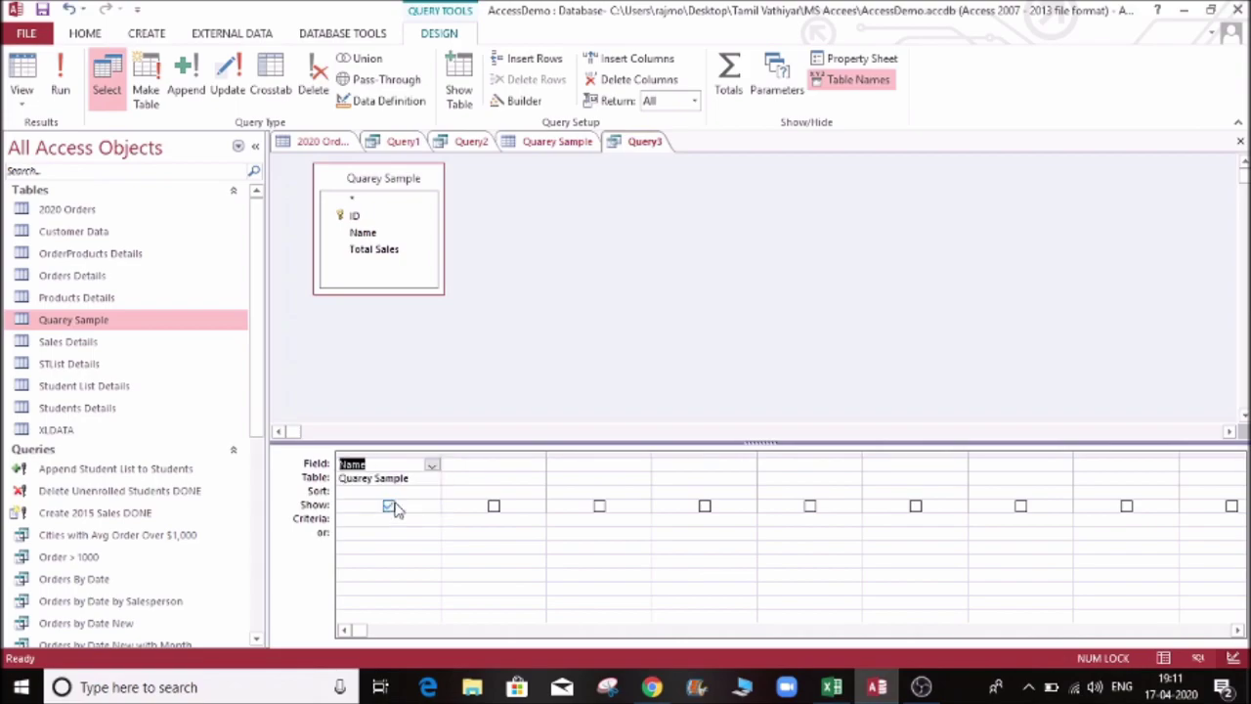
pyautogui.click(436, 479)
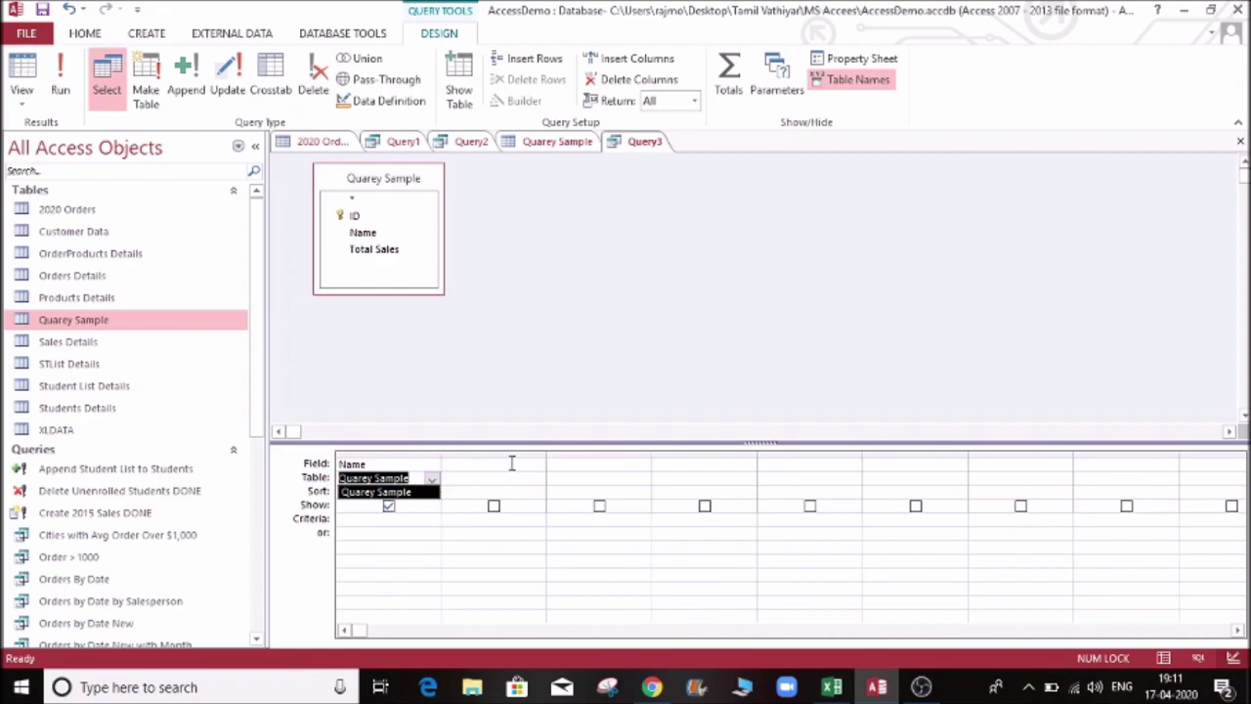
pyautogui.click(511, 464)
pyautogui.click(433, 493)
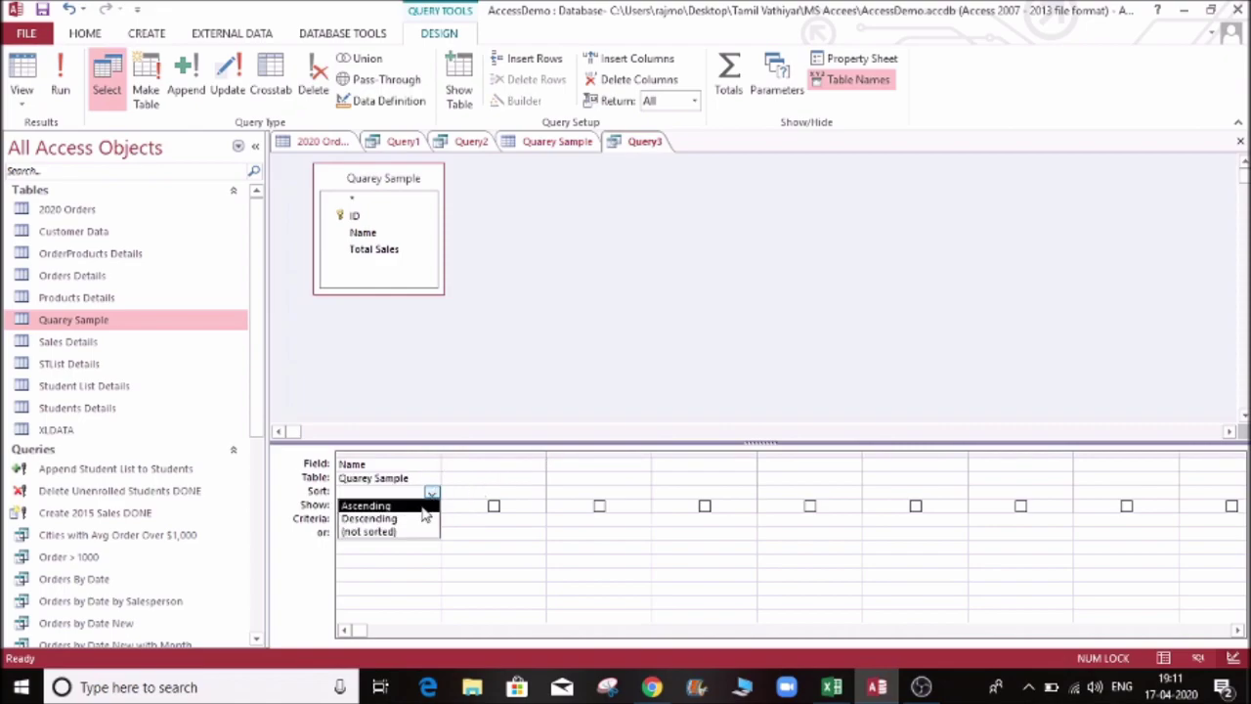
pyautogui.click(493, 481)
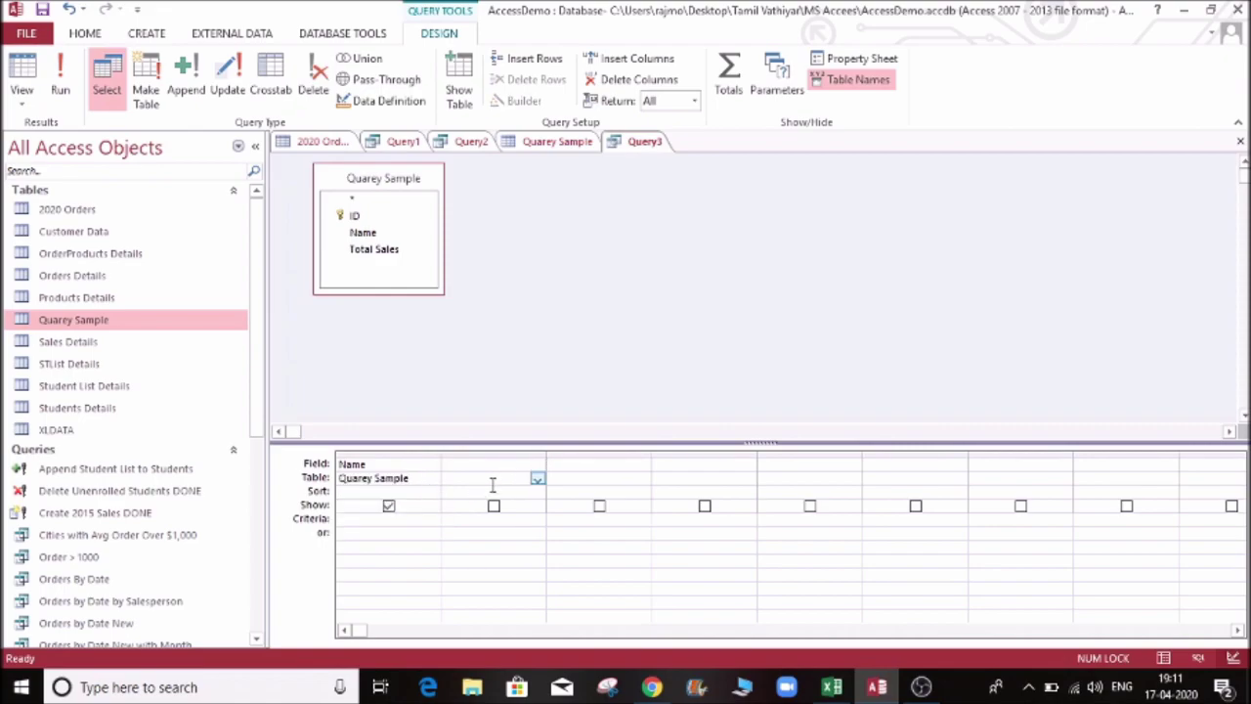
# Turn on totals for the query and keep the Name field set to Group By.
pyautogui.click(734, 78)
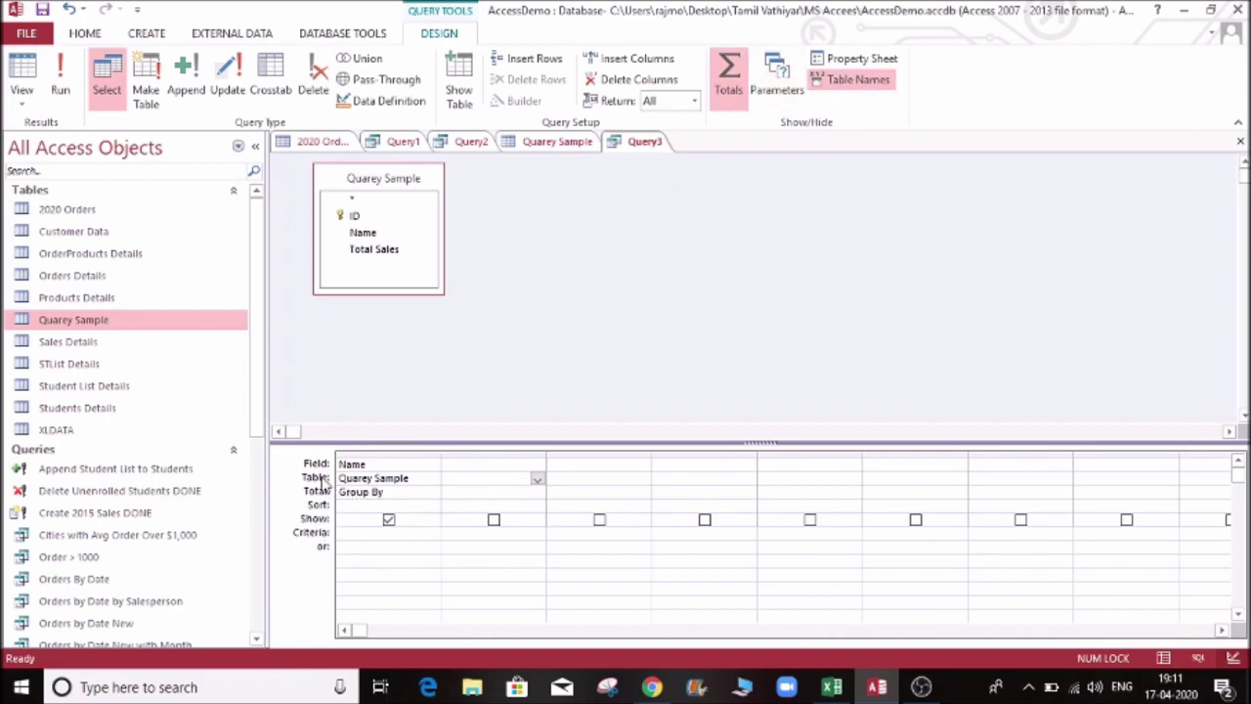
pyautogui.click(728, 78)
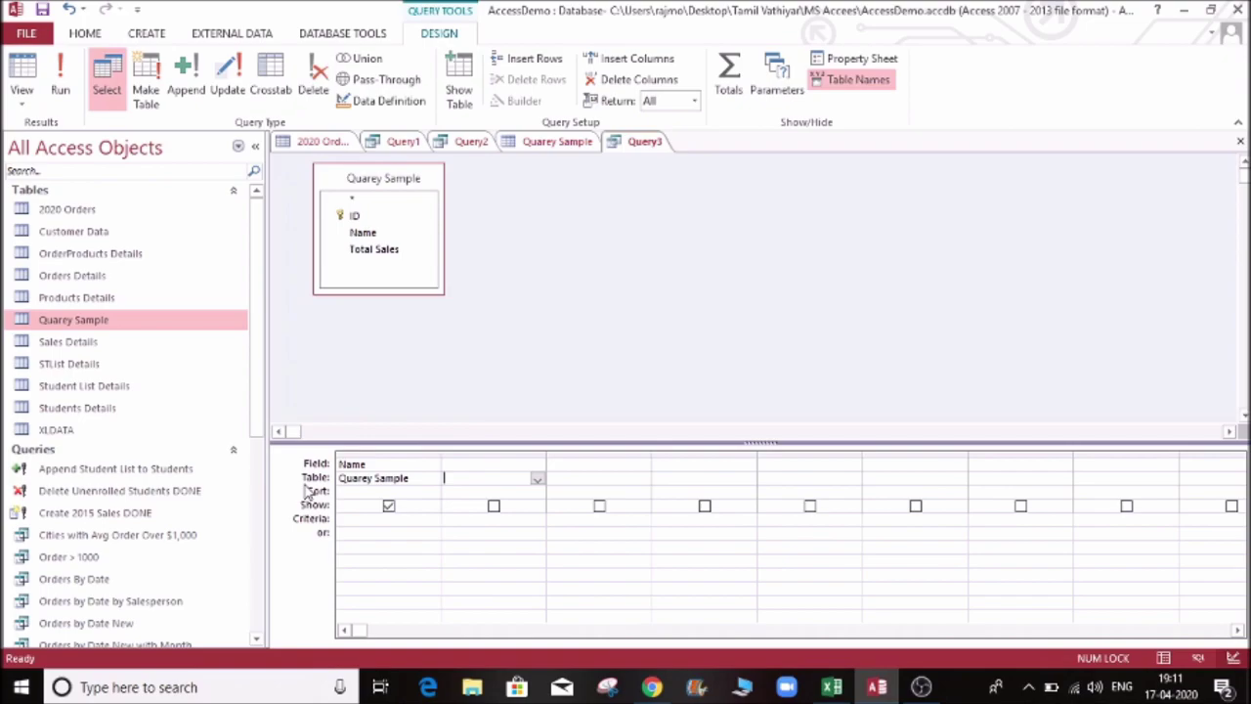
pyautogui.click(733, 86)
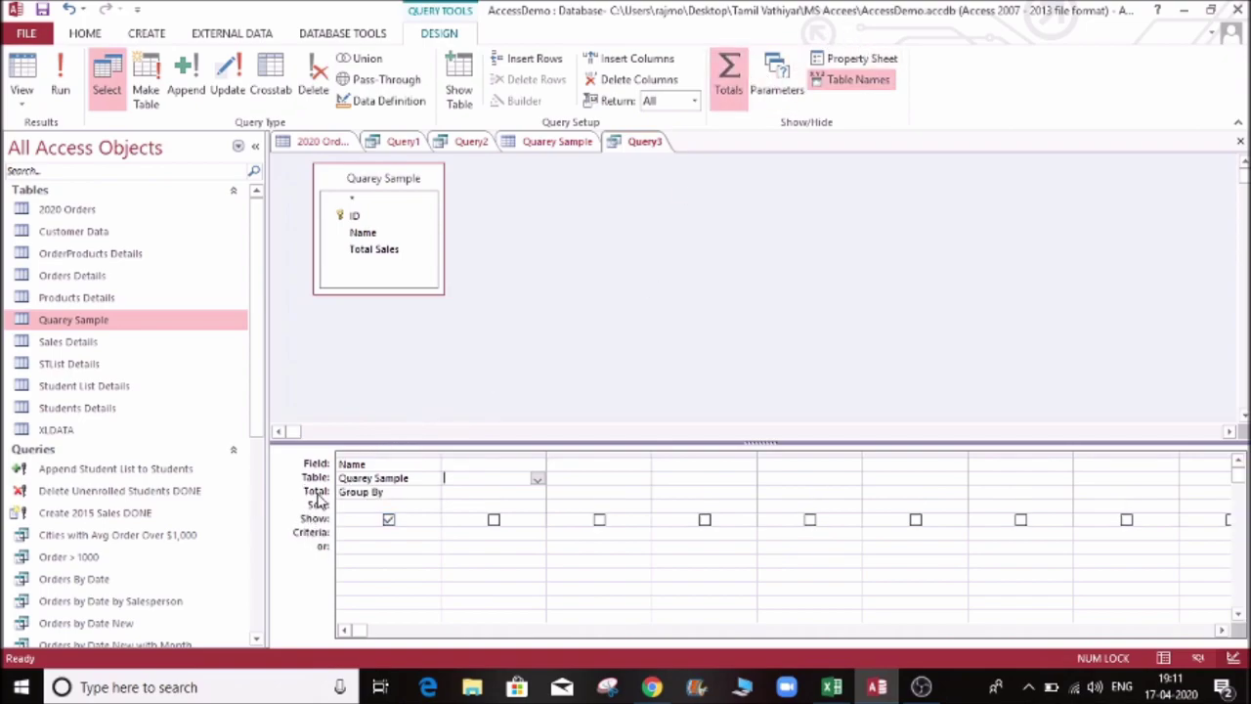
pyautogui.click(428, 491)
pyautogui.click(433, 492)
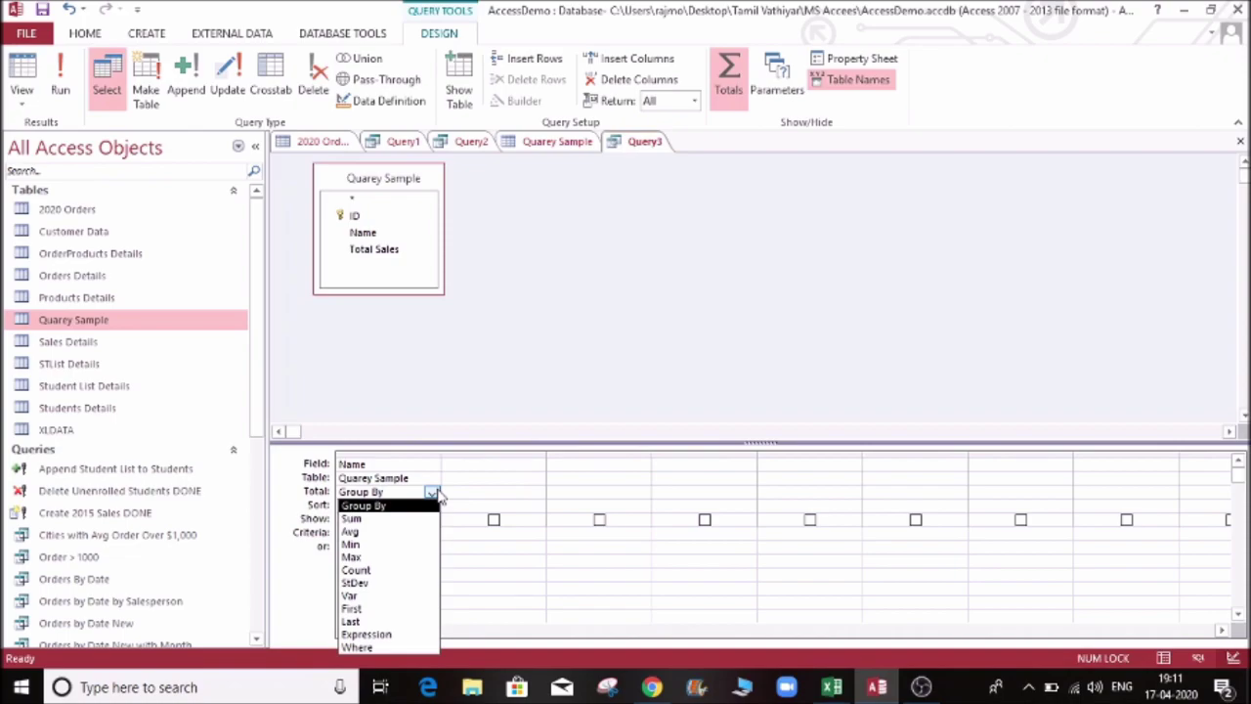
pyautogui.click(433, 493)
# Add the Total Sales field as the second query column and set its total to Sum.
pyautogui.click(478, 464)
pyautogui.click(538, 465)
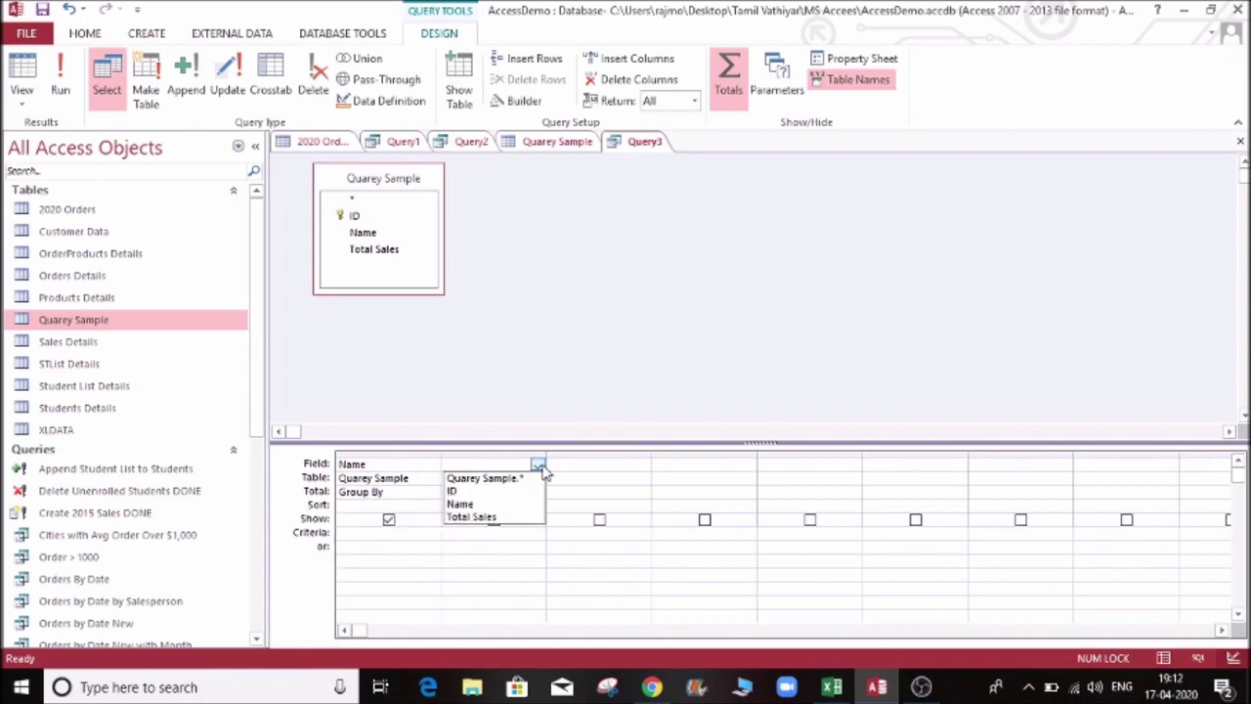
pyautogui.click(497, 515)
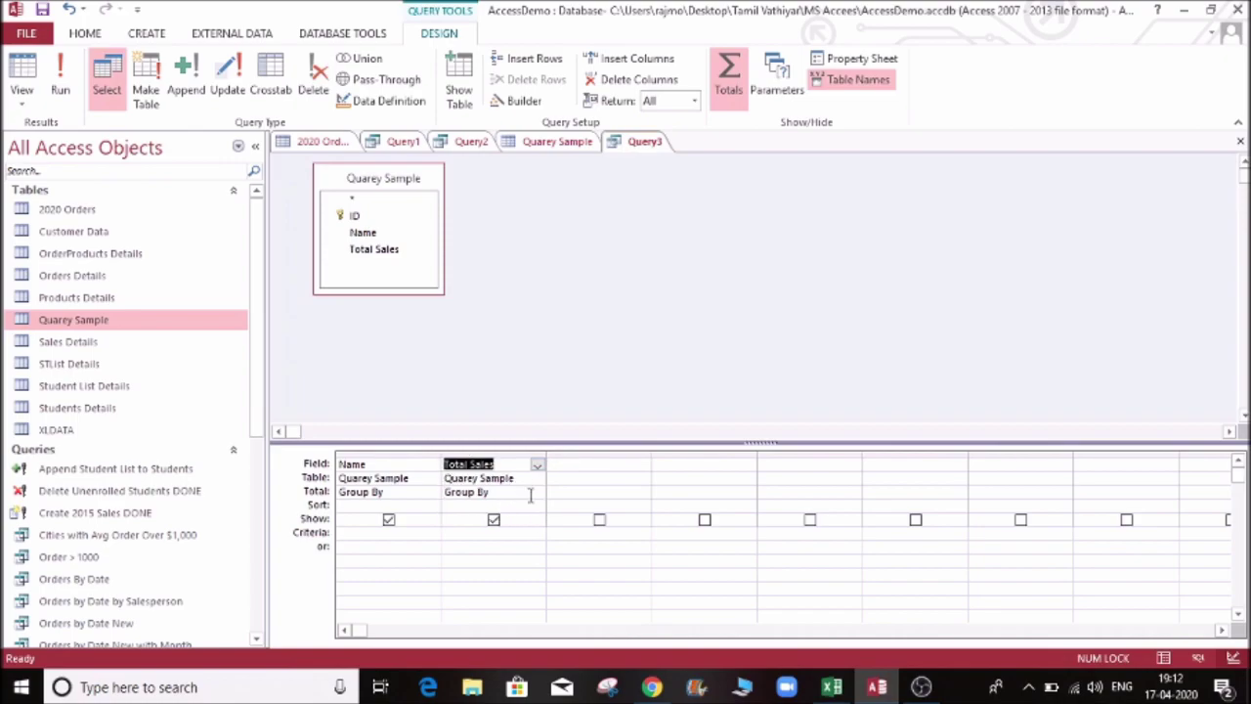
pyautogui.click(530, 496)
pyautogui.click(540, 494)
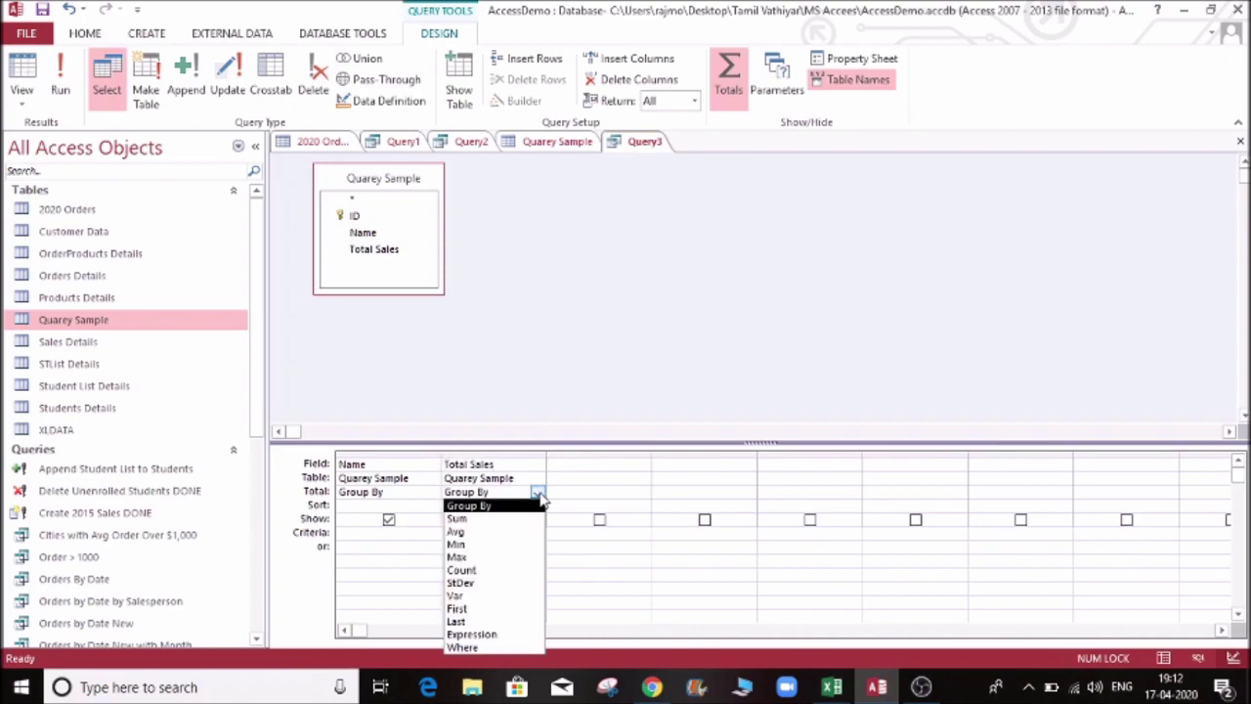
pyautogui.click(499, 518)
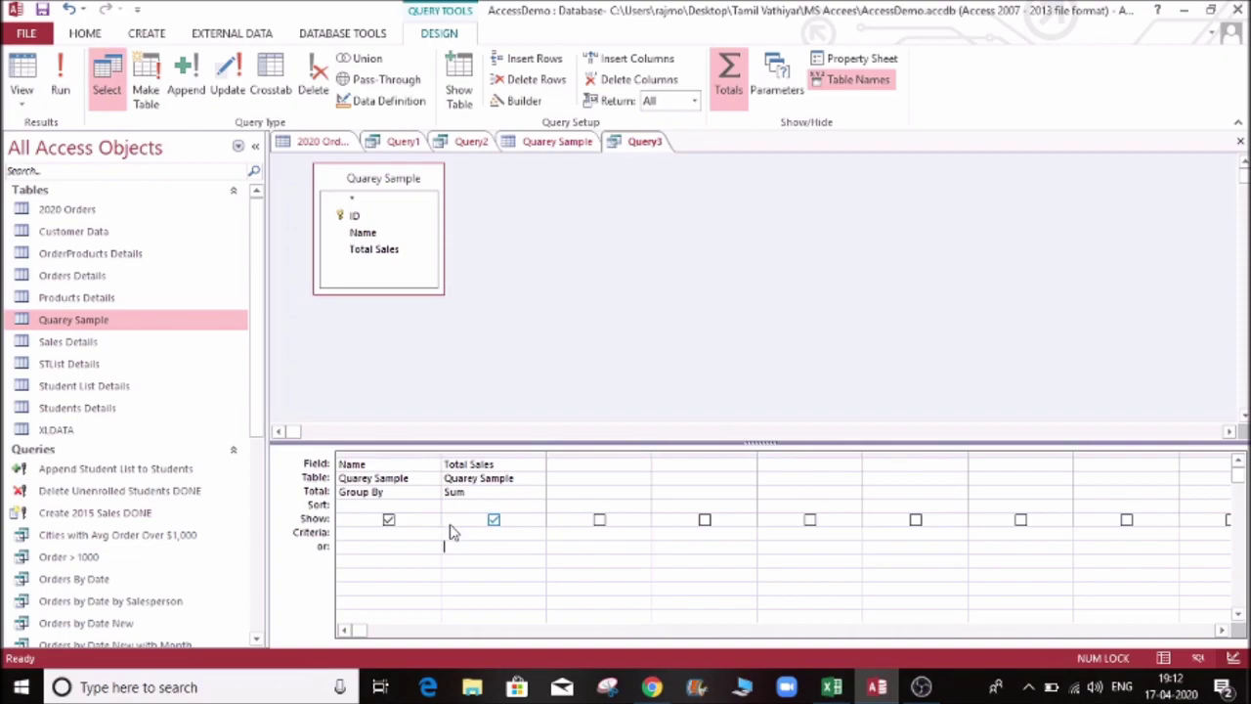
# Sort the summed Total Sales column in descending order, and run the query to review the top names.
pyautogui.click(472, 504)
pyautogui.click(538, 506)
pyautogui.click(511, 532)
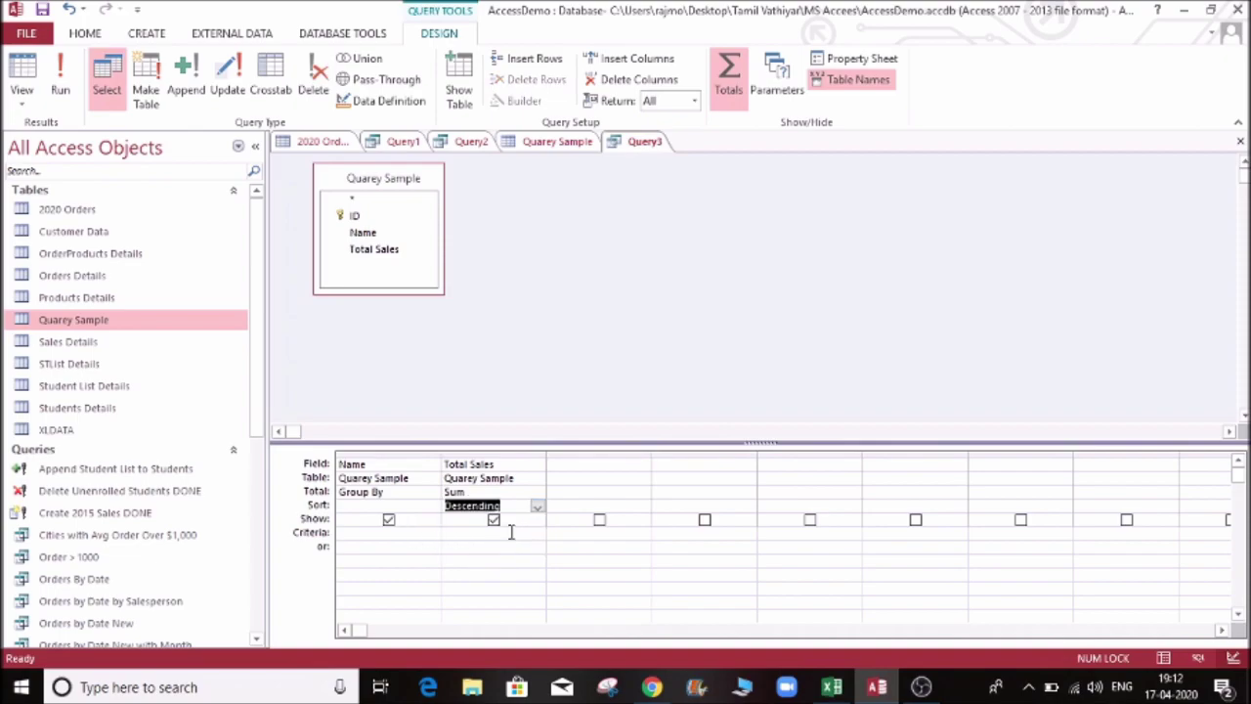
pyautogui.click(471, 535)
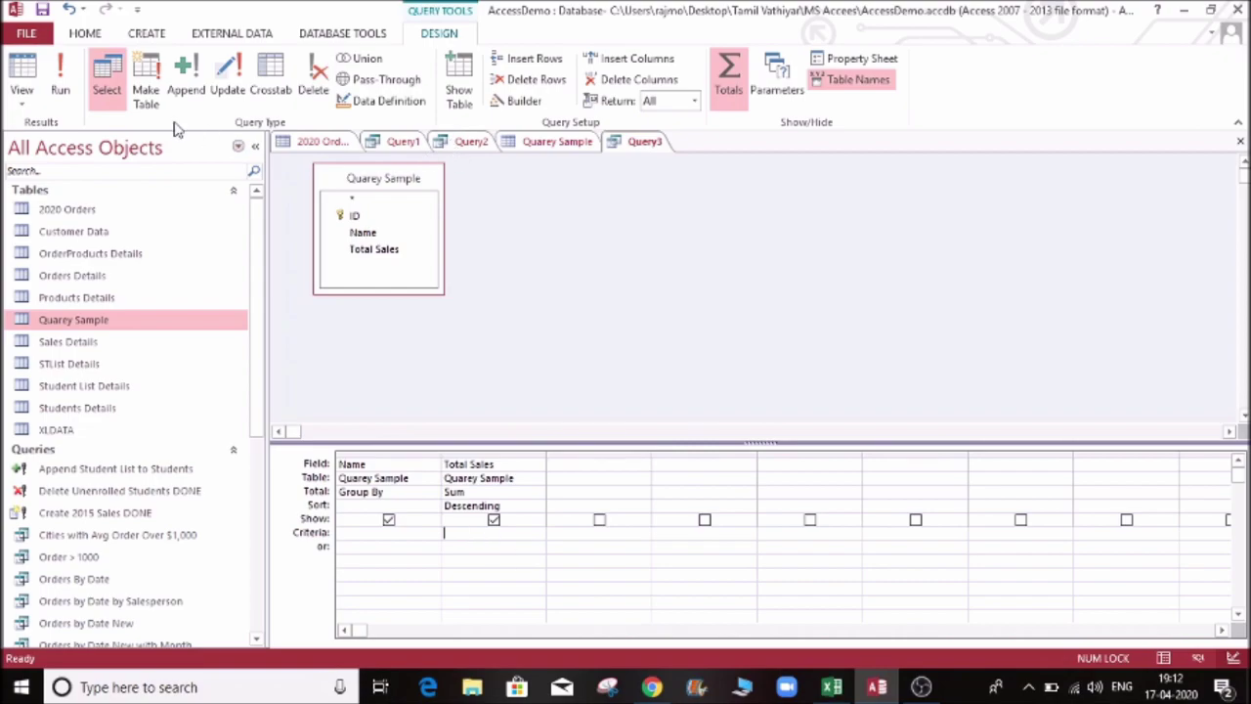
pyautogui.click(59, 78)
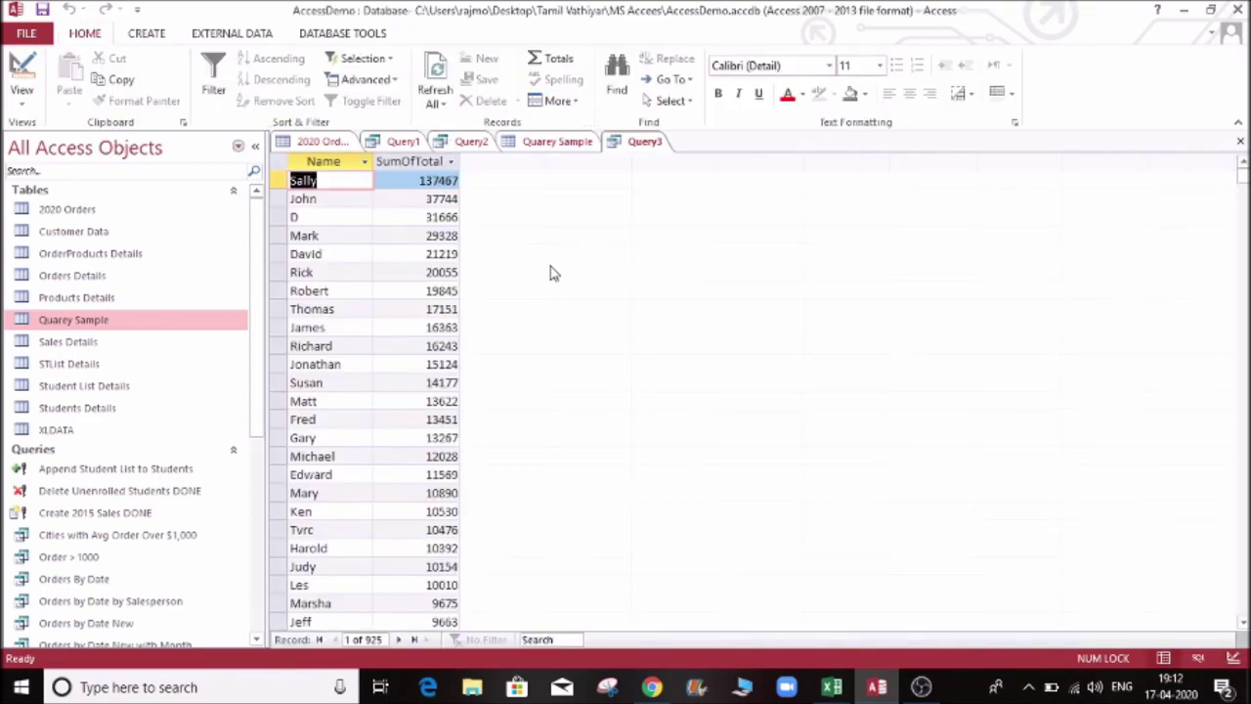
pyautogui.click(346, 198)
pyautogui.click(354, 180)
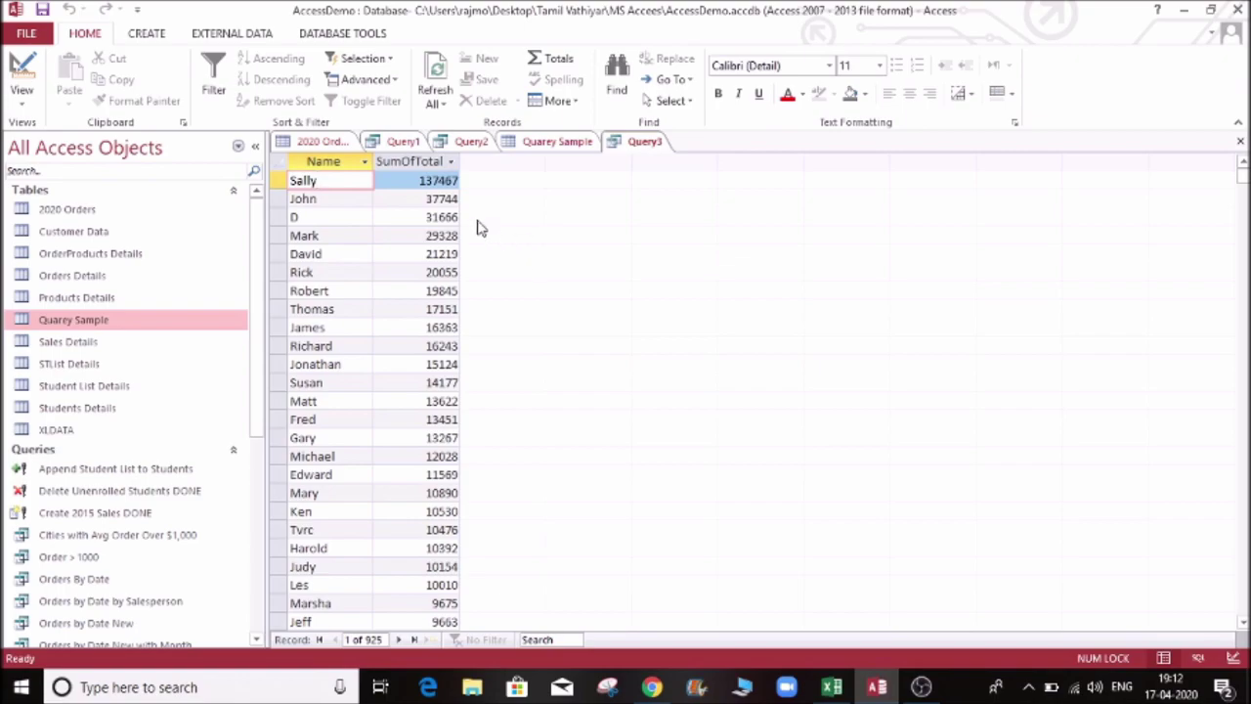
pyautogui.click(341, 198)
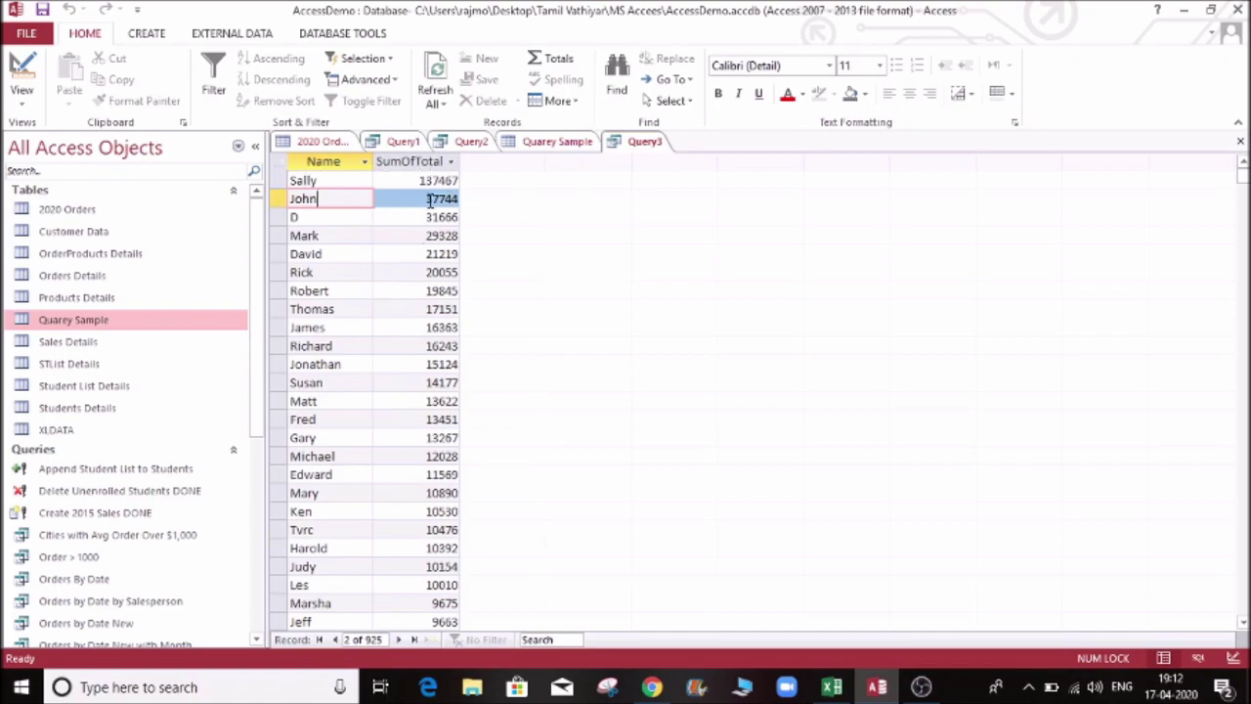
# Close the query results and save the query as Highest Sales.
pyautogui.click(1240, 141)
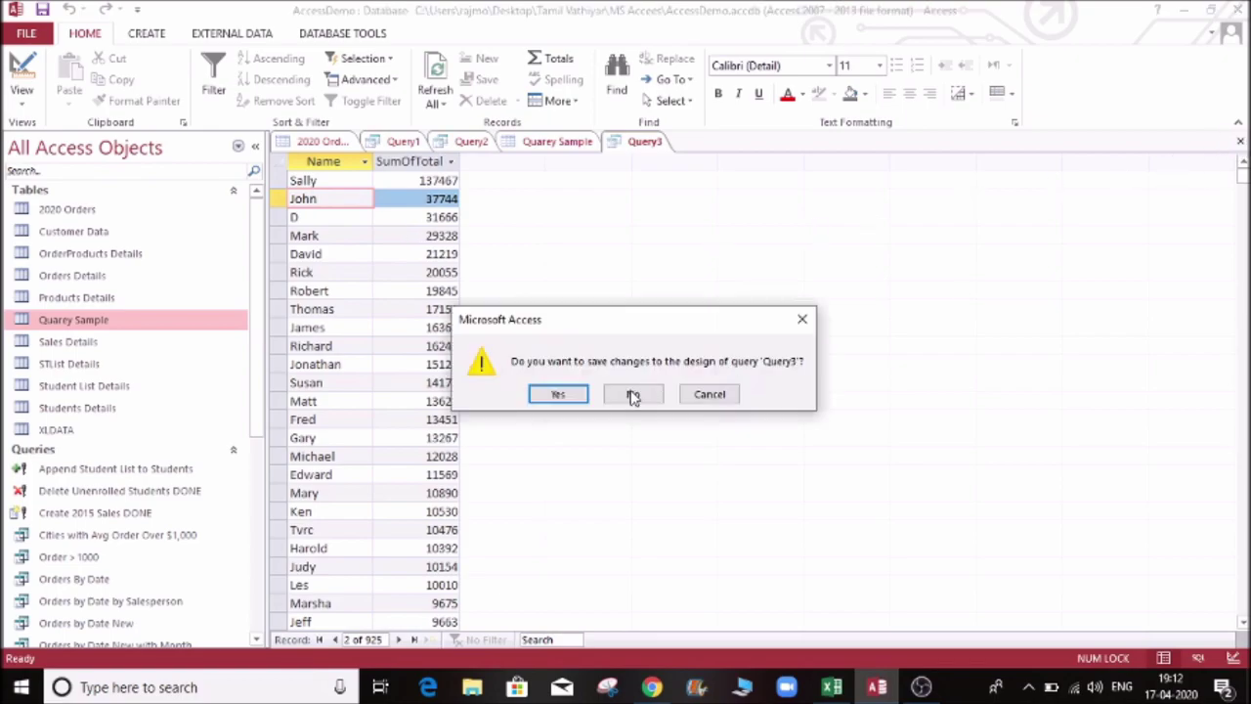
pyautogui.click(558, 393)
pyautogui.press('BackSpace')
pyautogui.press('capslock')
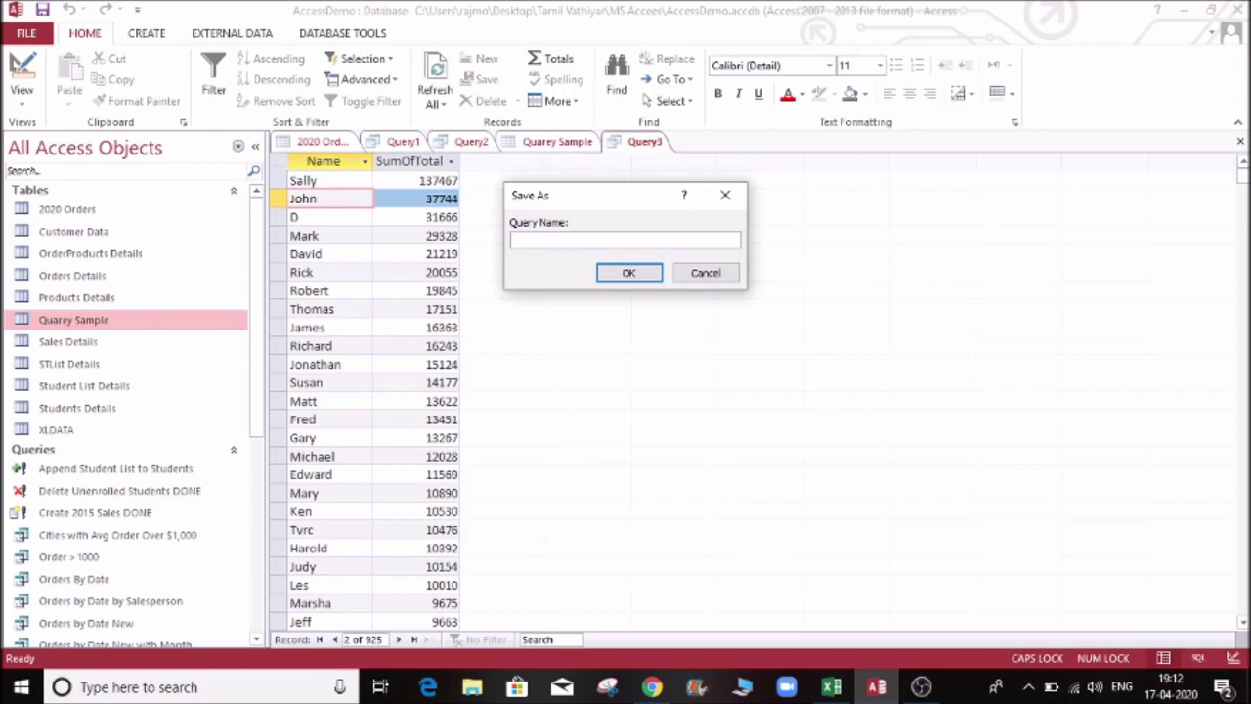
pyautogui.write('H')
pyautogui.press('capslock')
pyautogui.write('ighest')
pyautogui.press('capslock')
pyautogui.write('Sales')
pyautogui.press('capslock')
pyautogui.click(629, 272)
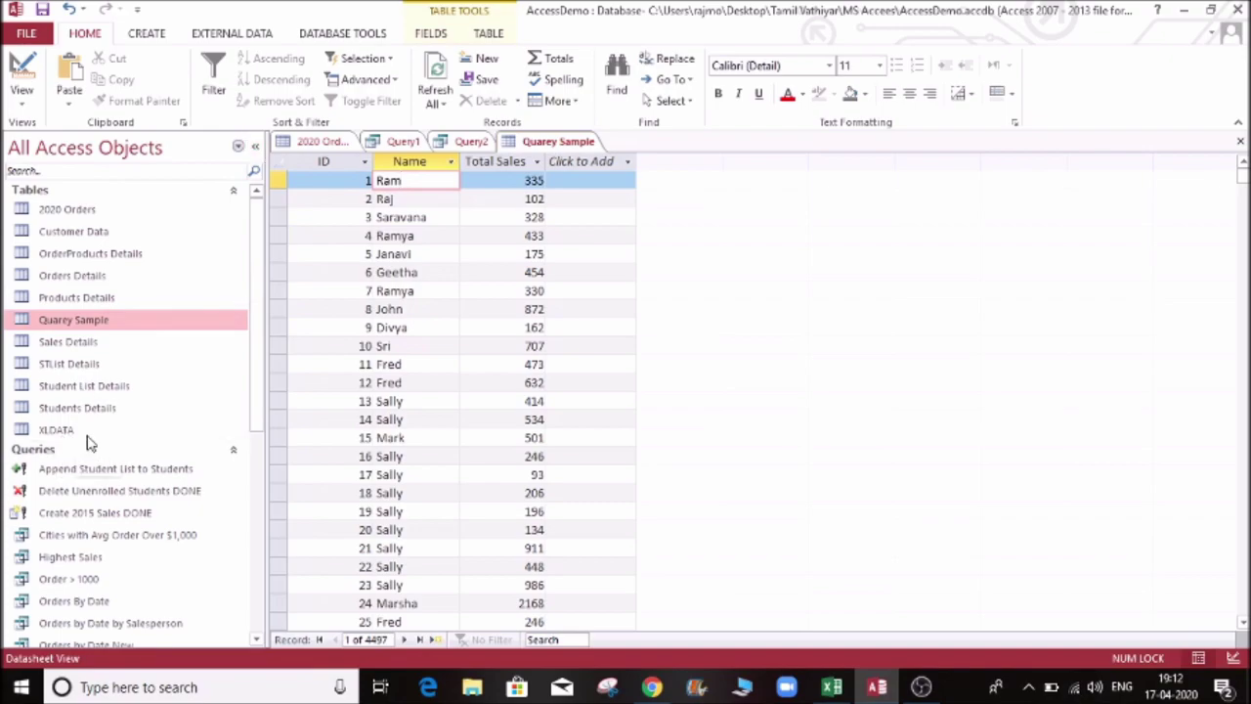
# Open the saved Highest Sales query to check its results, and return to the Quarey Sample table.
pyautogui.click(95, 557)
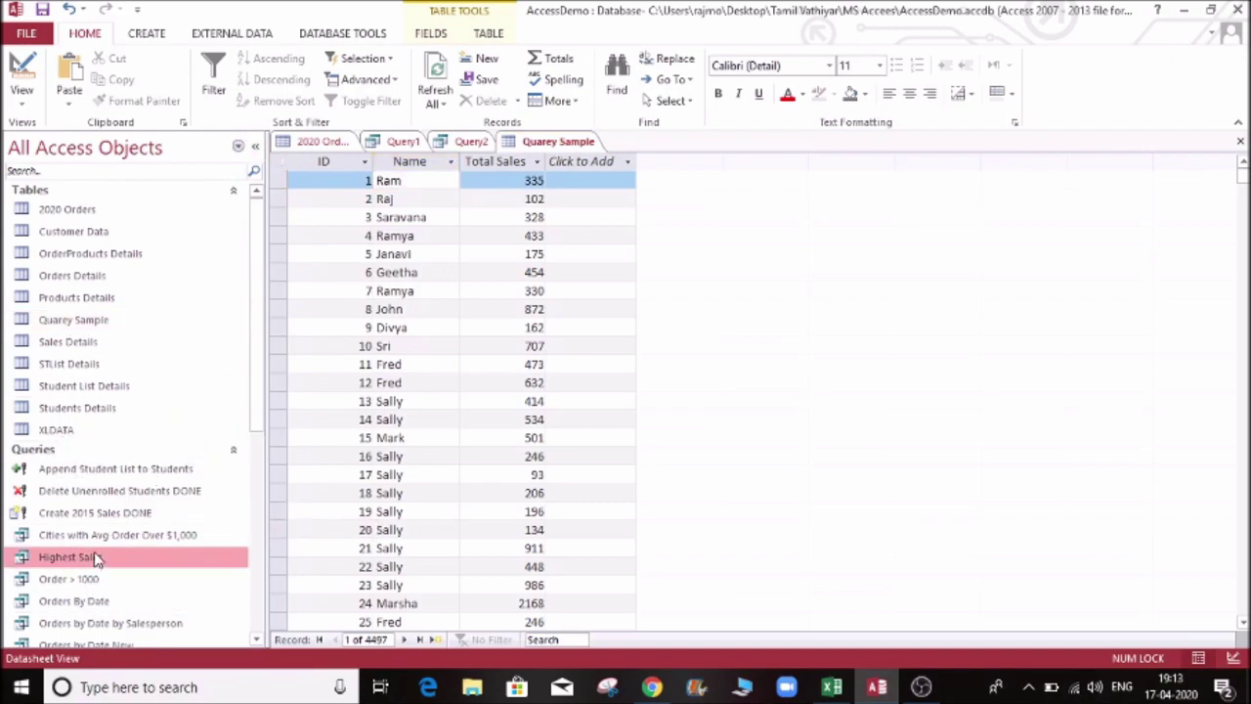
pyautogui.doubleClick(95, 557)
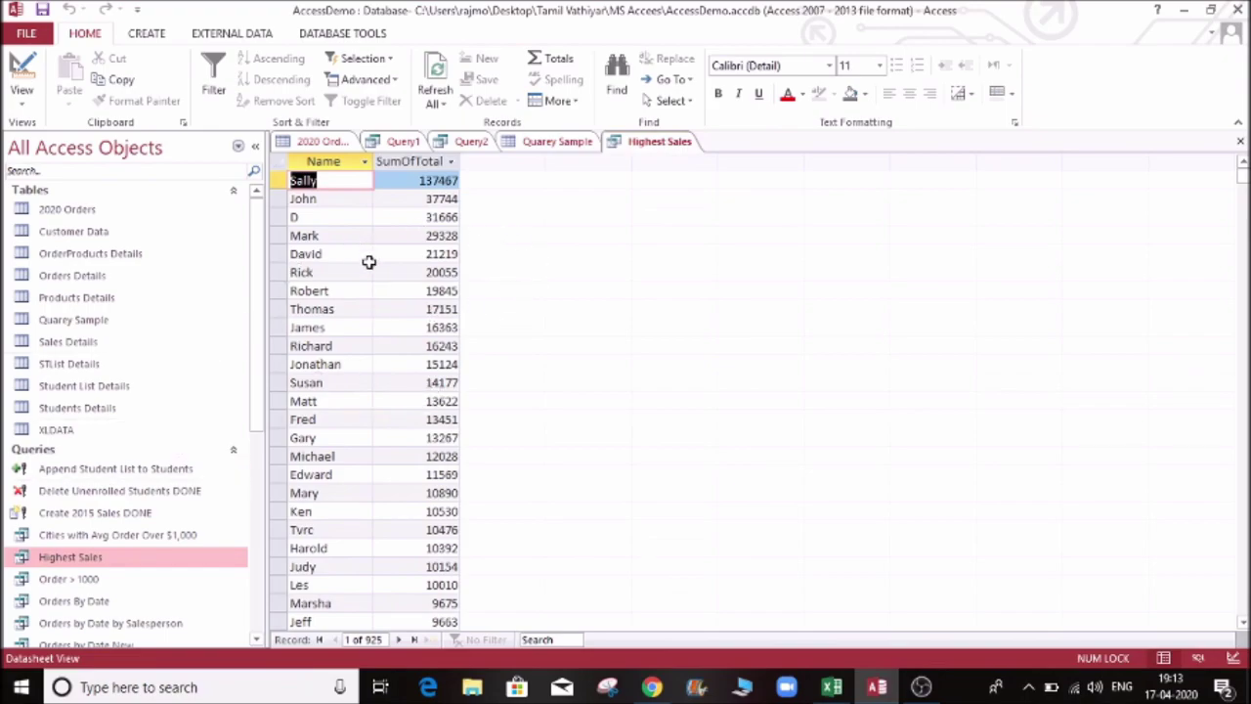
pyautogui.click(535, 143)
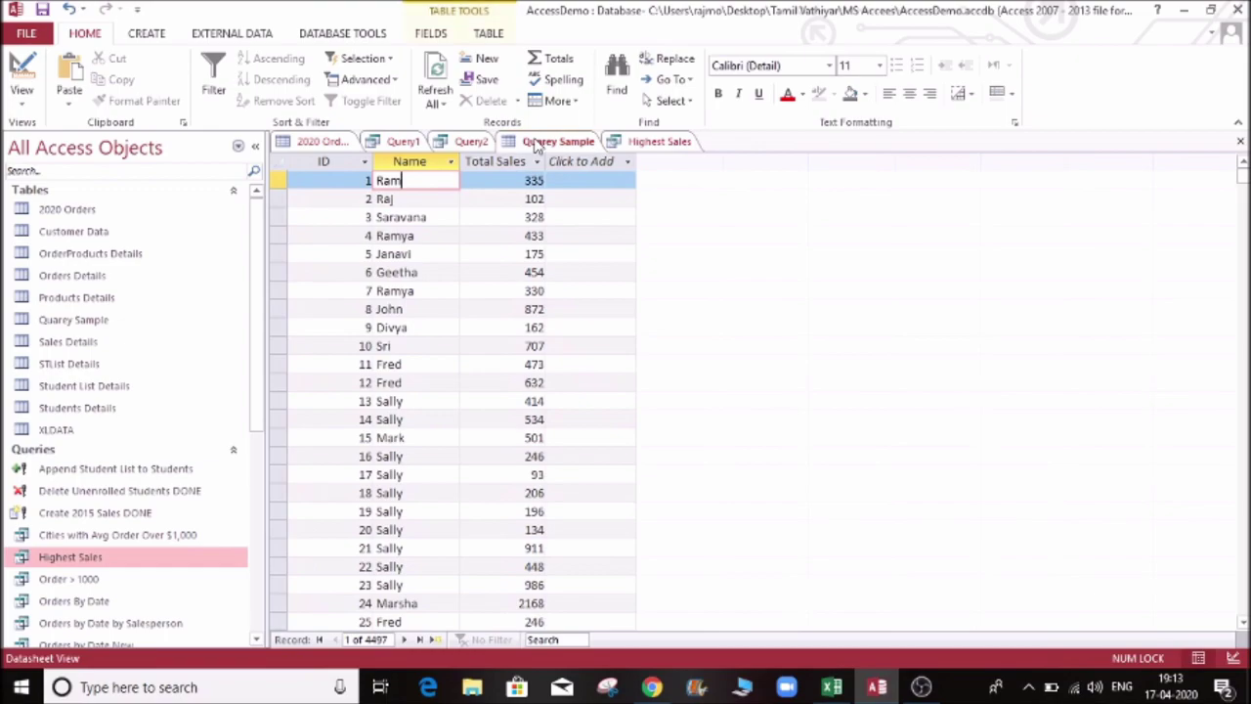
# Create a new query in Design view and add the Quarey Sample table as its source.
pyautogui.click(154, 37)
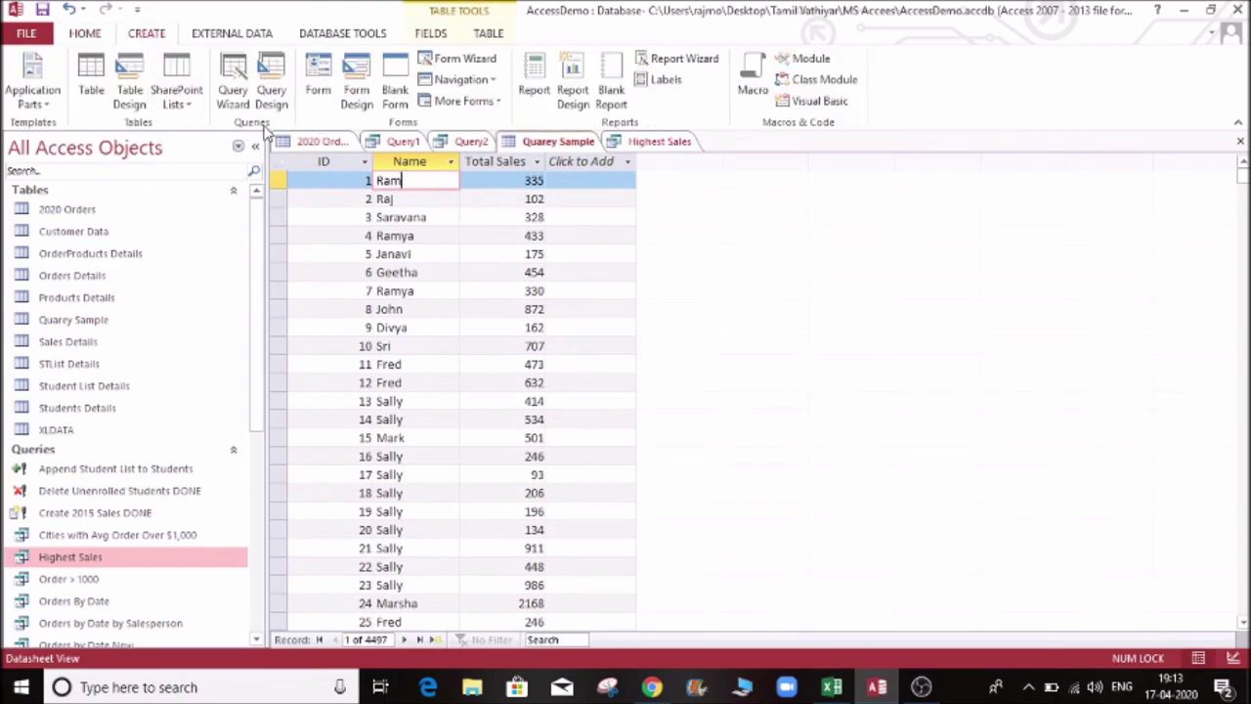
pyautogui.click(272, 88)
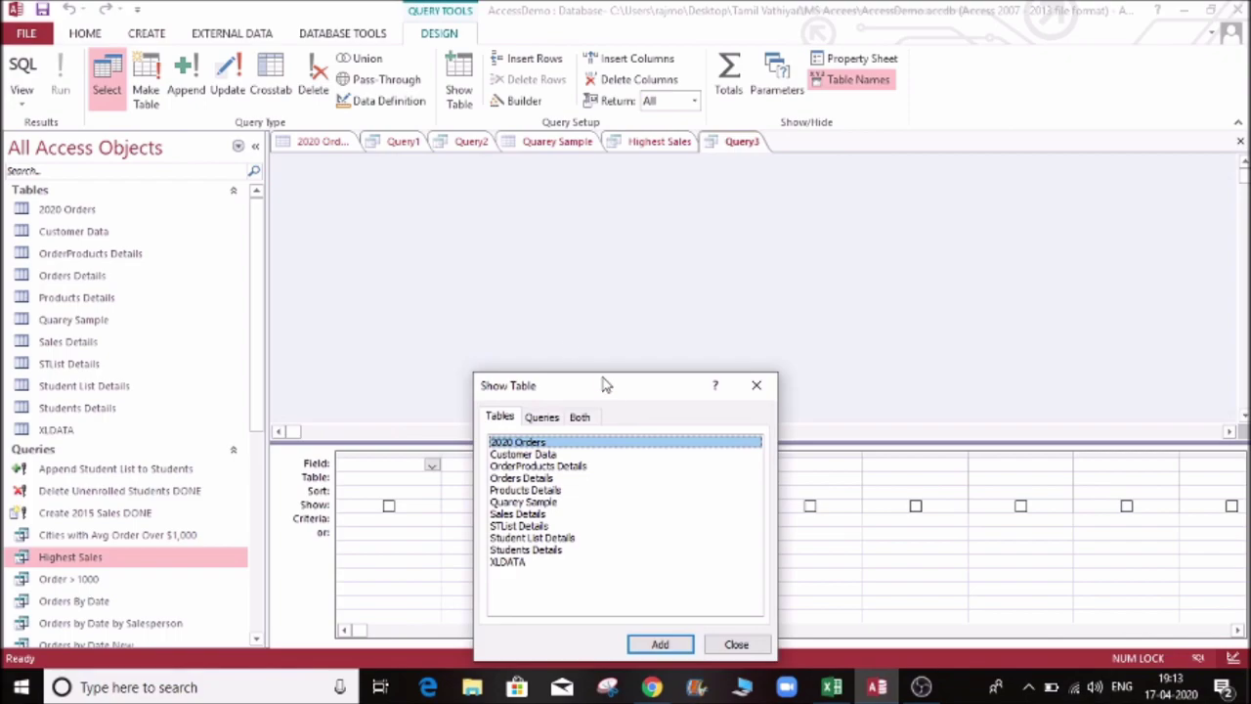
pyautogui.click(532, 550)
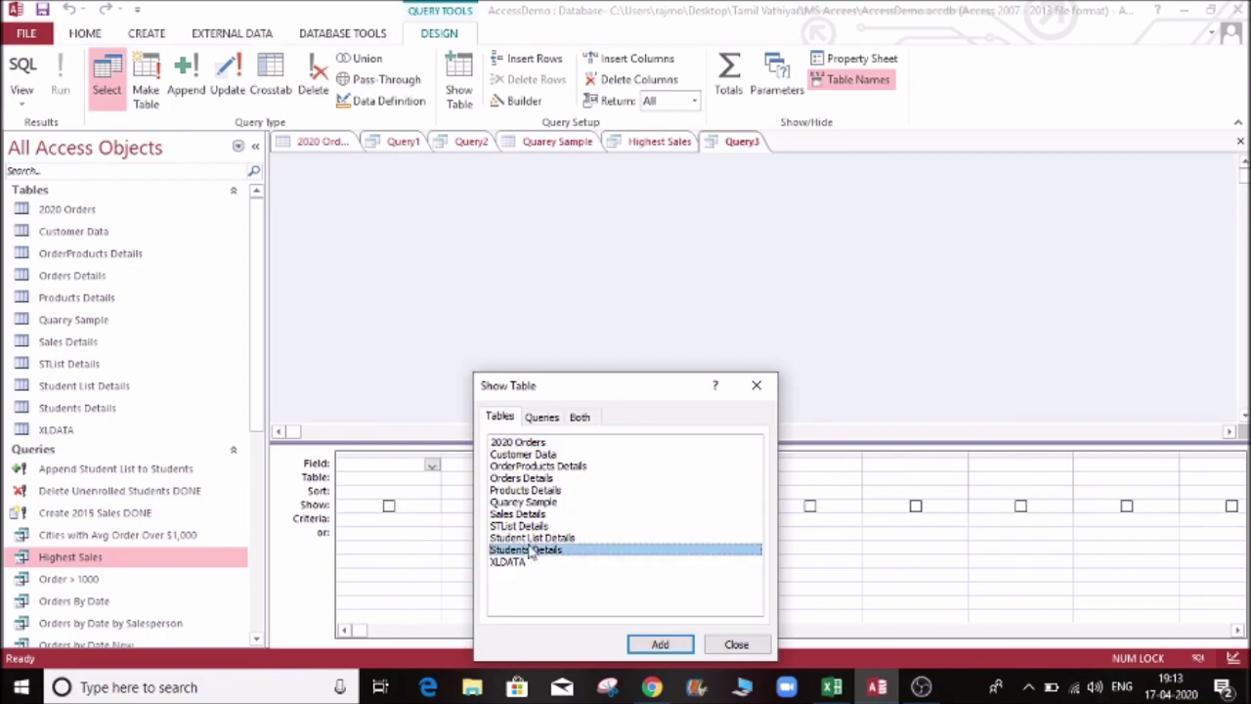
pyautogui.click(527, 502)
pyautogui.click(658, 644)
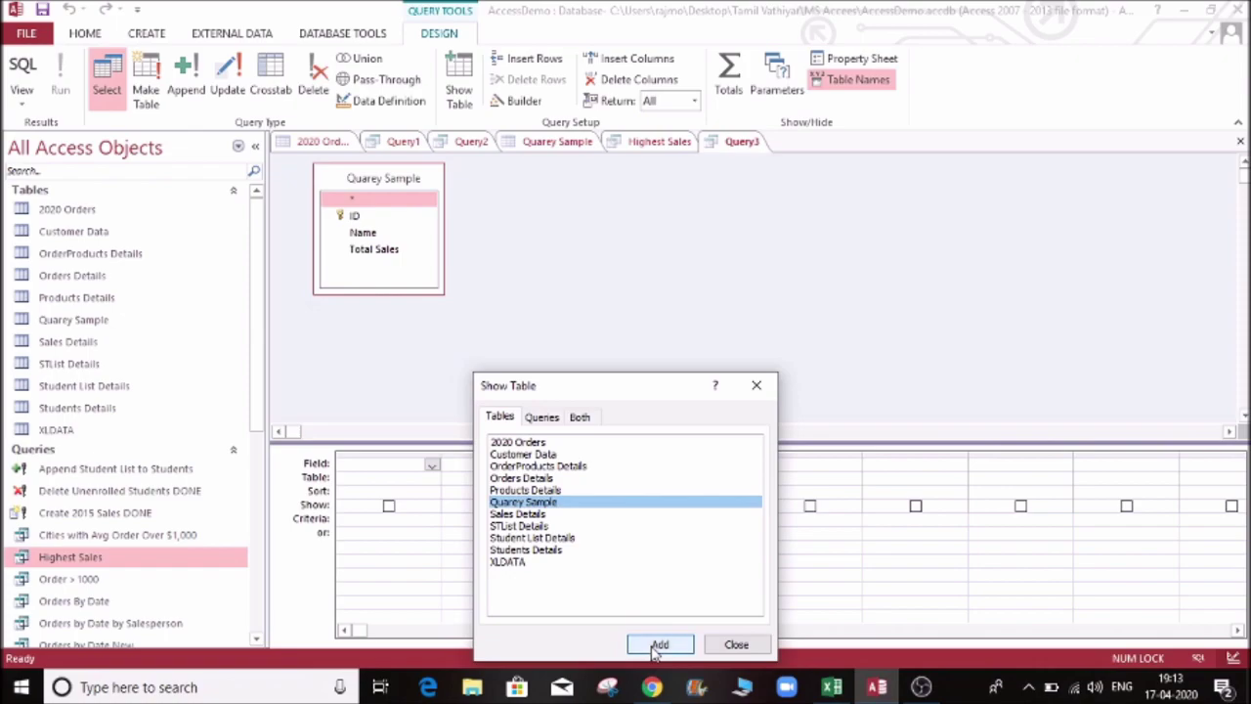
pyautogui.click(735, 647)
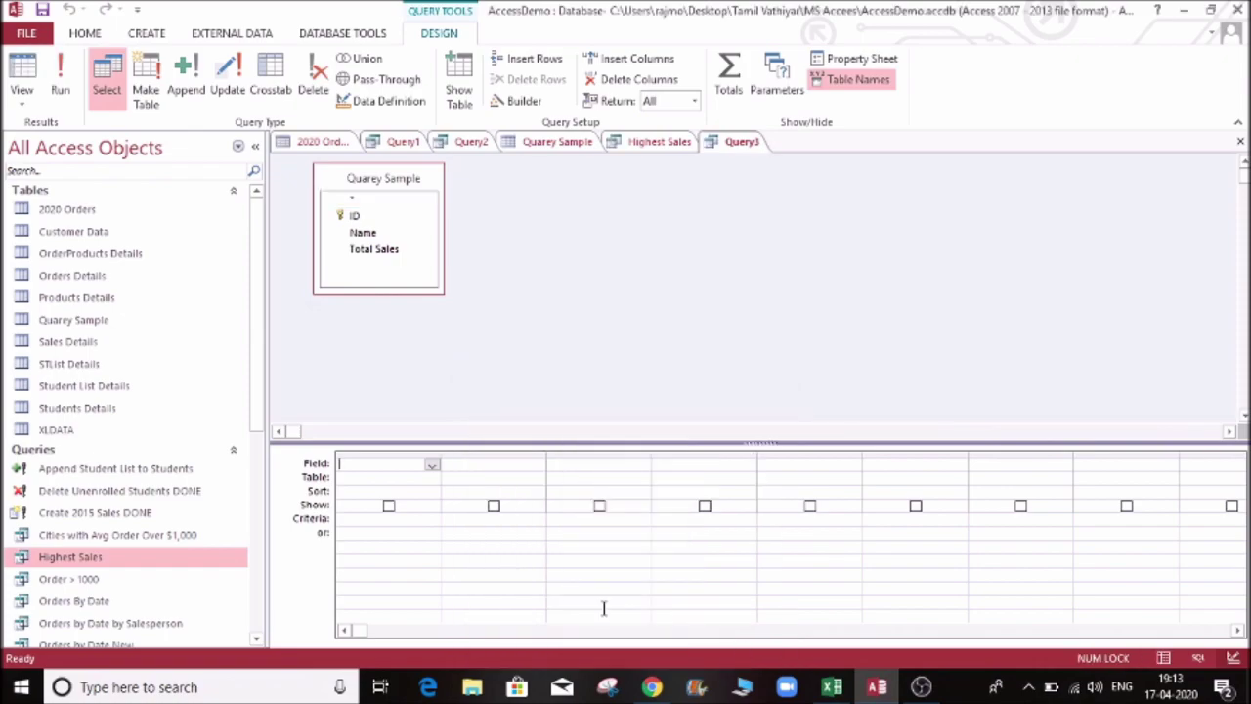
# Add the Name field as the first query column and turn on totals so it is grouped.
pyautogui.click(431, 464)
pyautogui.click(406, 503)
pyautogui.click(415, 493)
pyautogui.click(728, 83)
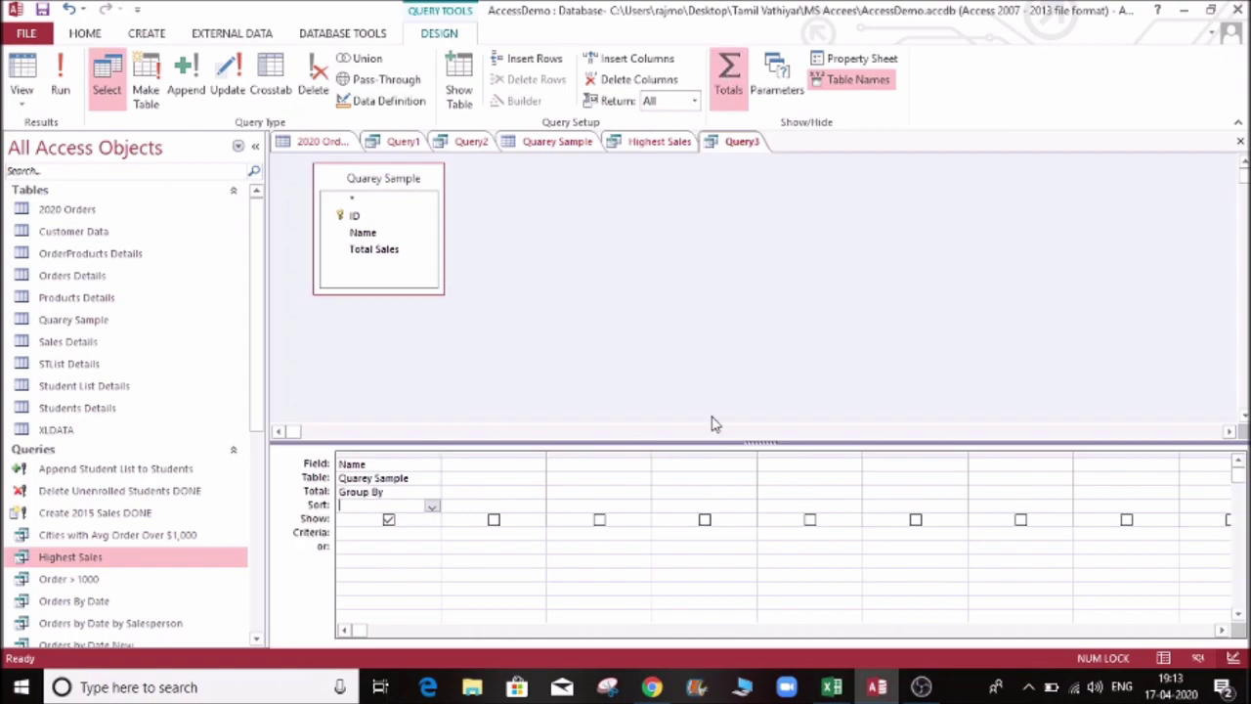
pyautogui.click(431, 506)
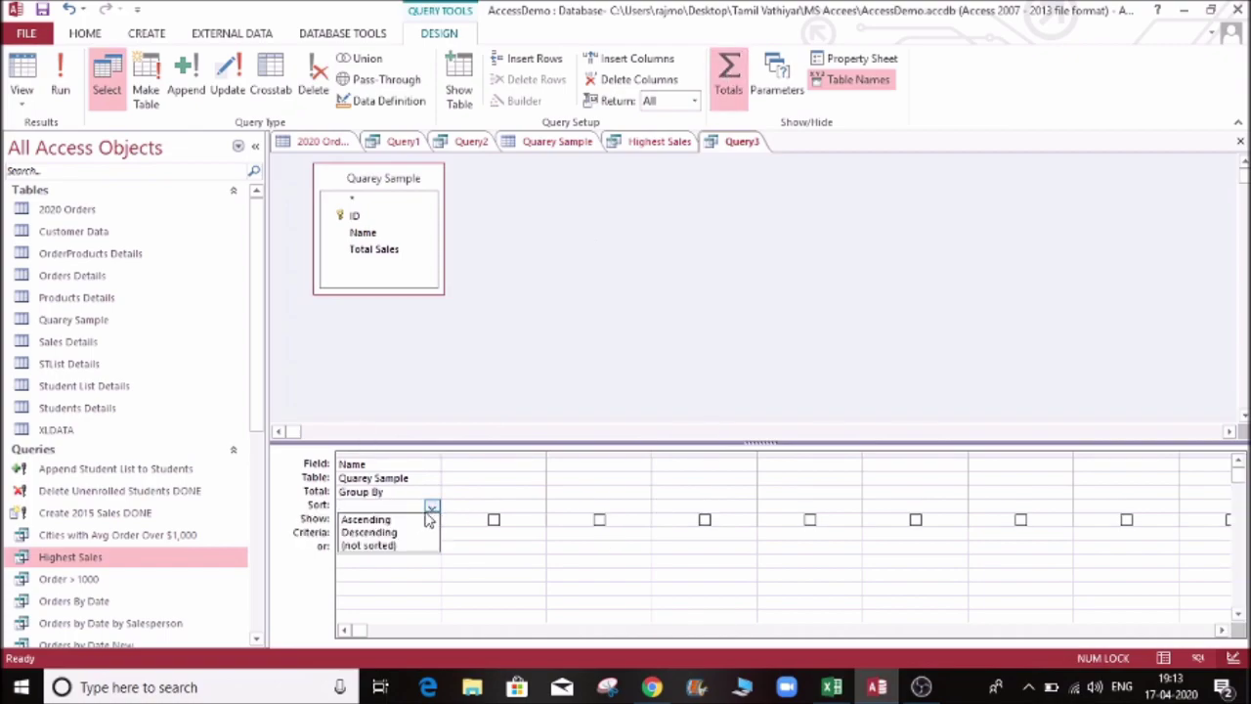
pyautogui.click(445, 492)
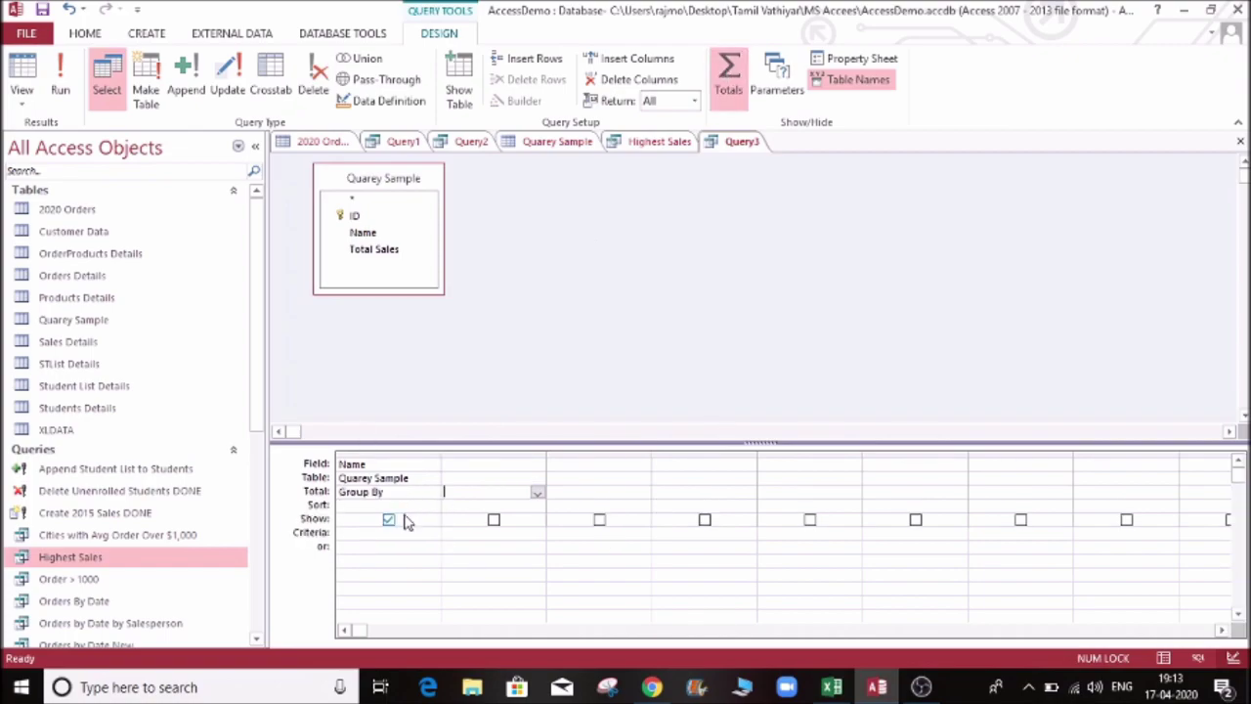
# Add the Total Sales field as the second query column and set its total to Count.
pyautogui.click(537, 466)
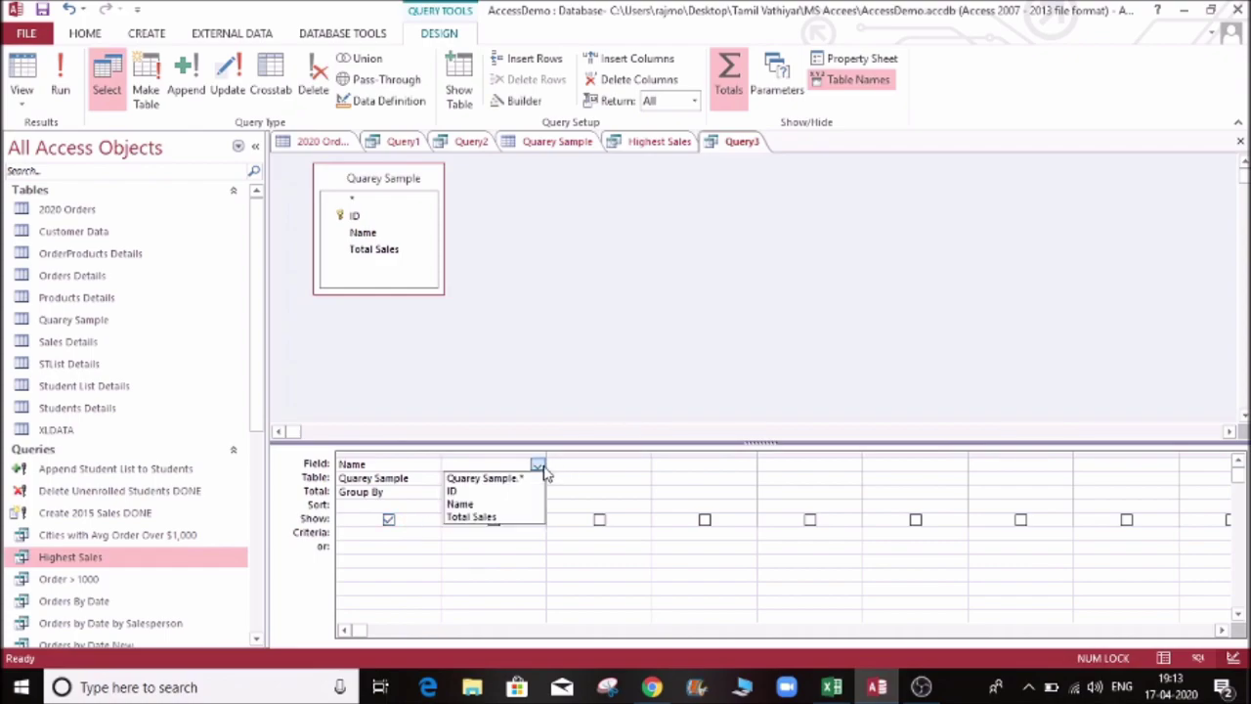
pyautogui.click(494, 514)
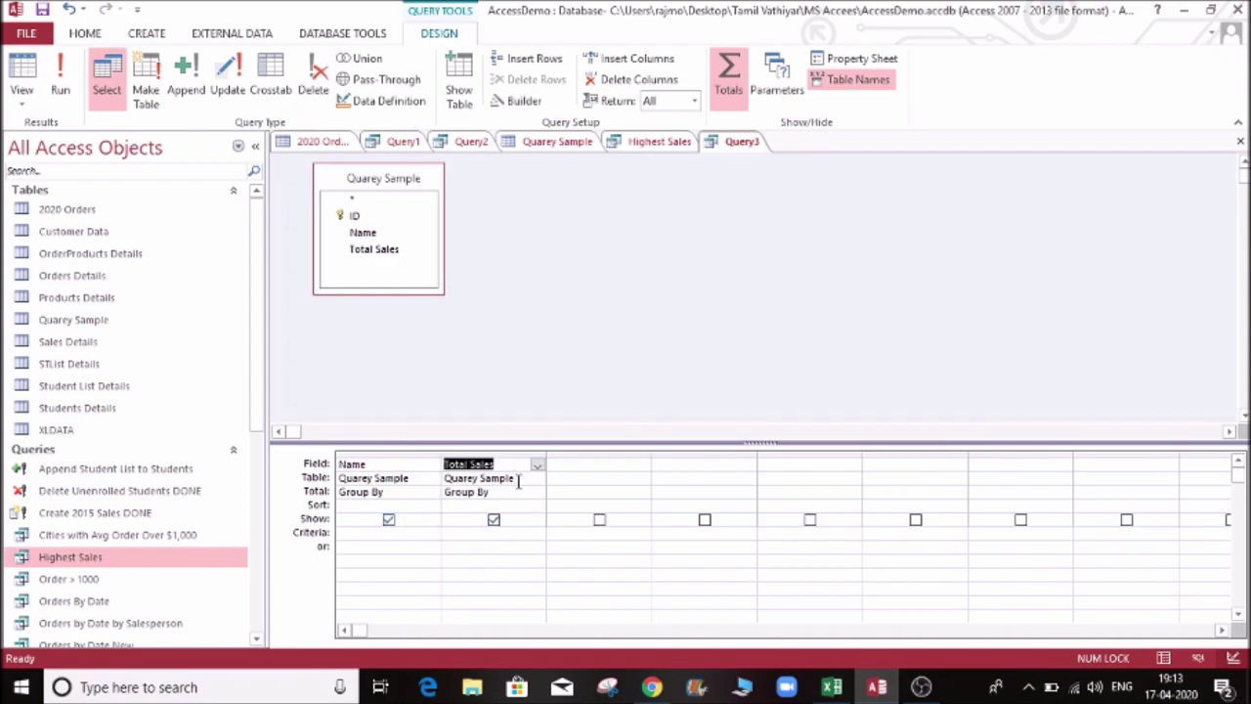
pyautogui.click(525, 478)
pyautogui.click(515, 492)
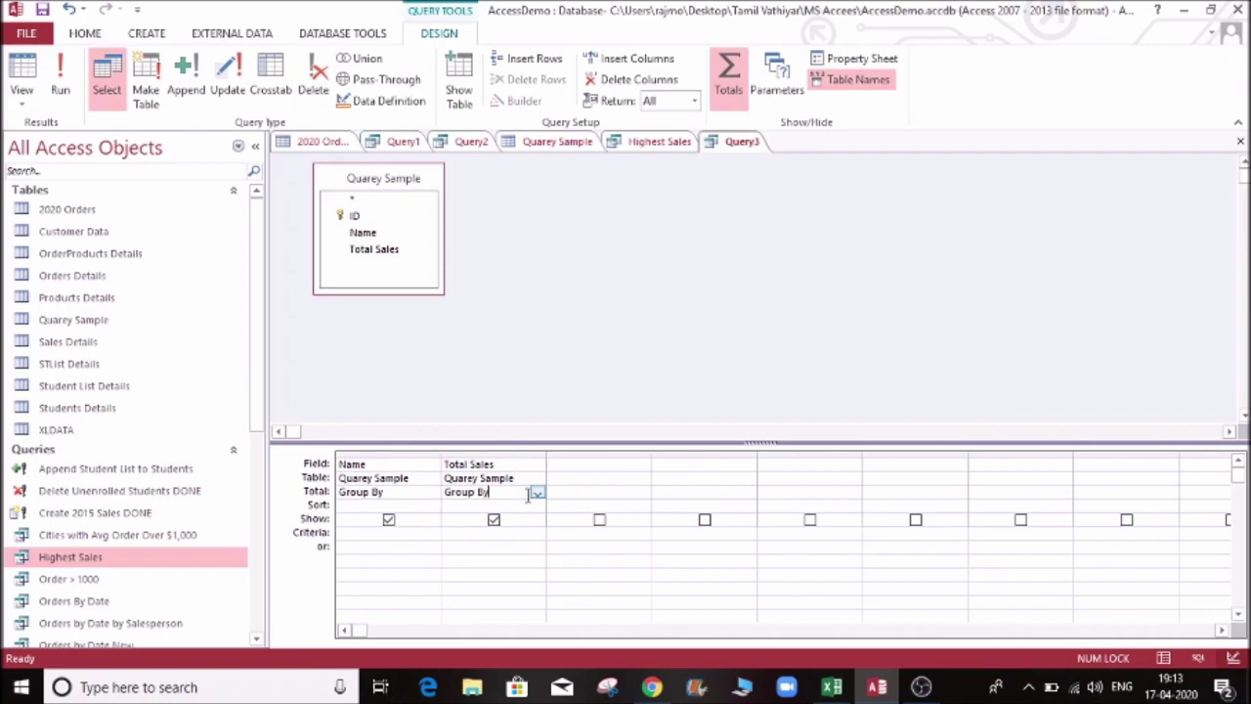
pyautogui.click(537, 495)
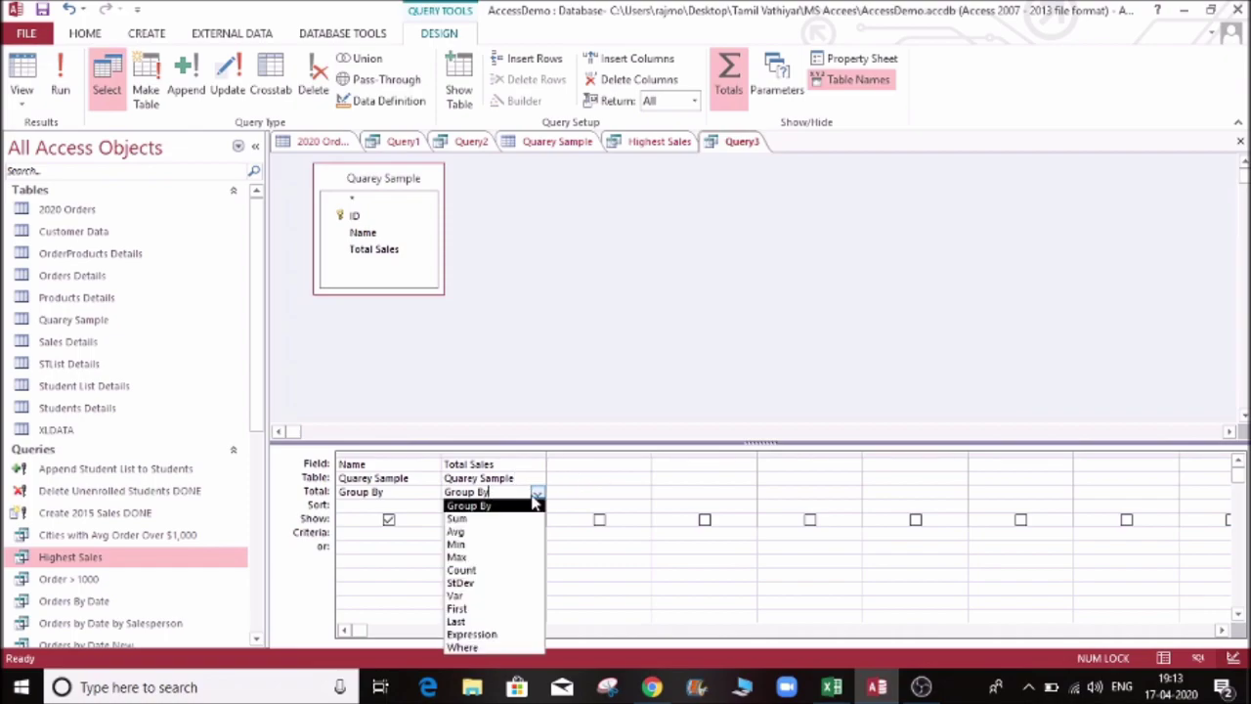
pyautogui.click(496, 571)
pyautogui.click(495, 534)
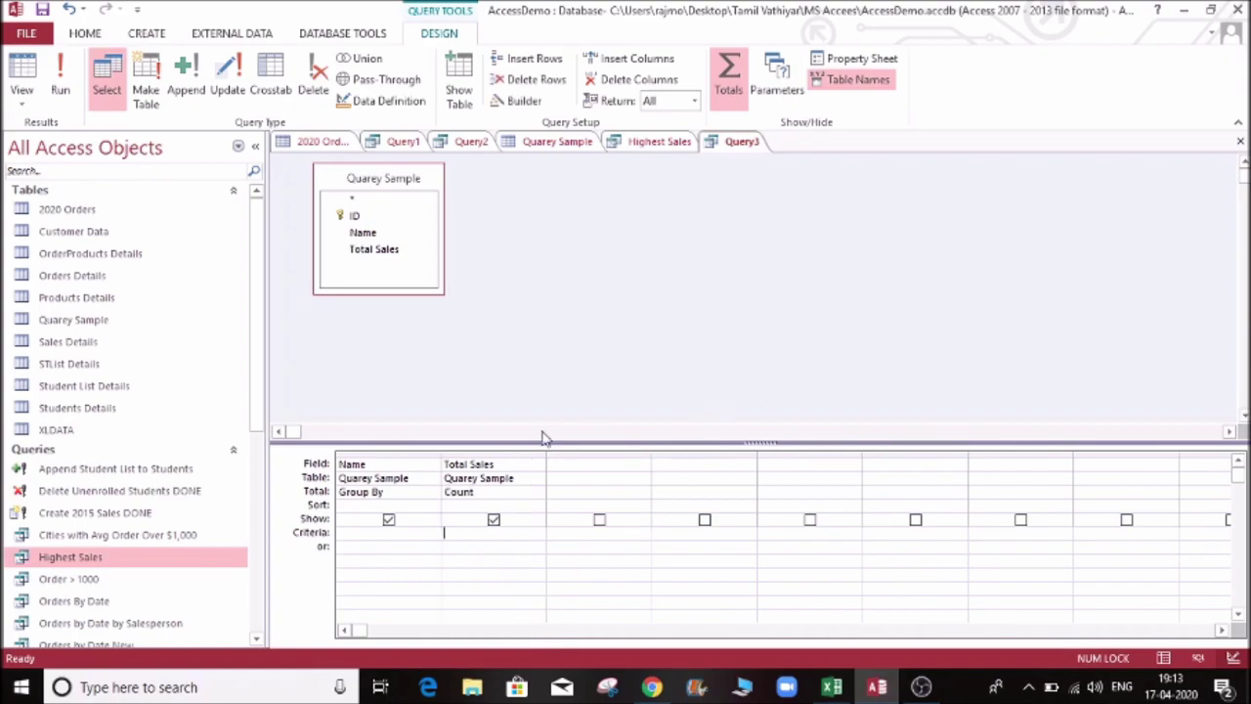
# Run the query to examine the sales count per name, and try the count column's sort options in the results.
pyautogui.click(59, 81)
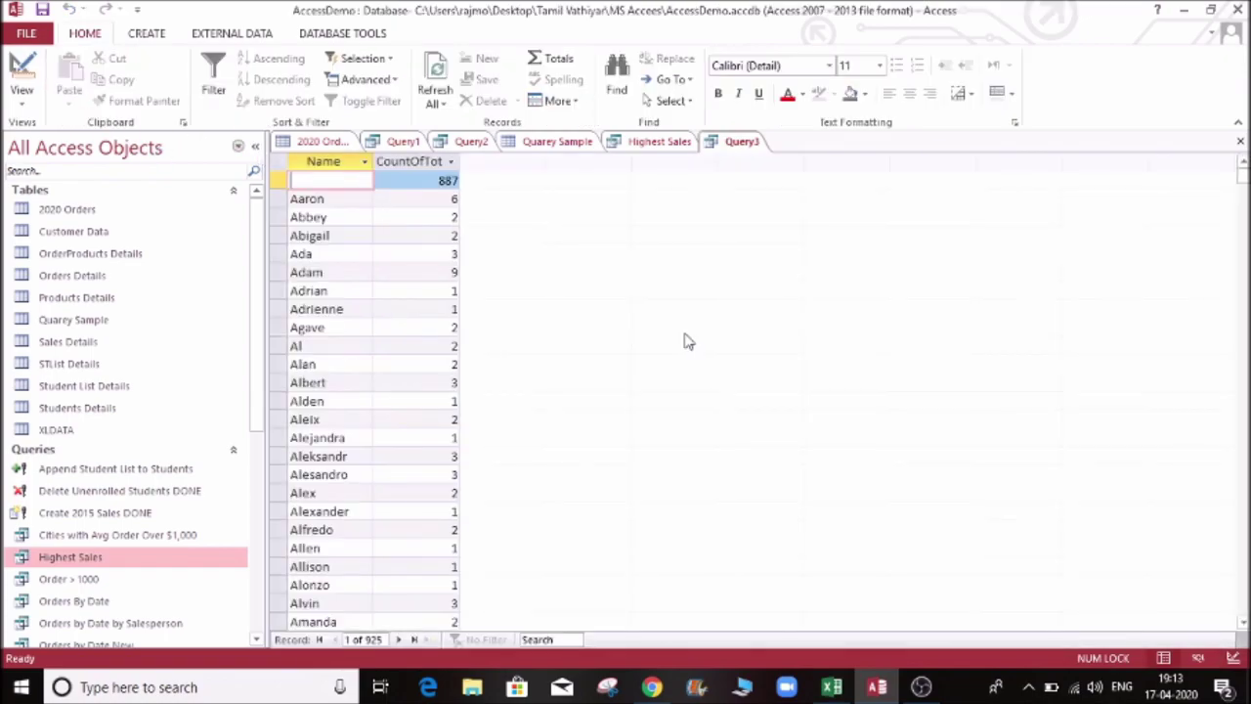
pyautogui.click(408, 217)
pyautogui.click(328, 198)
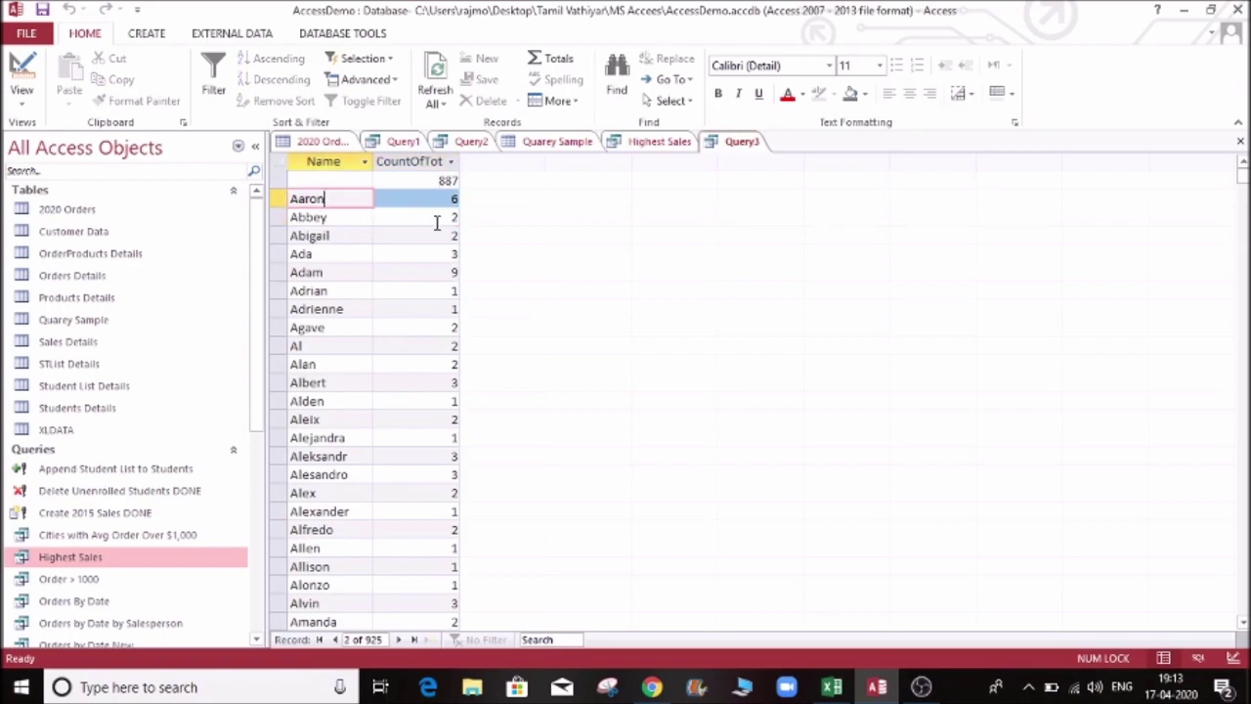
pyautogui.click(449, 161)
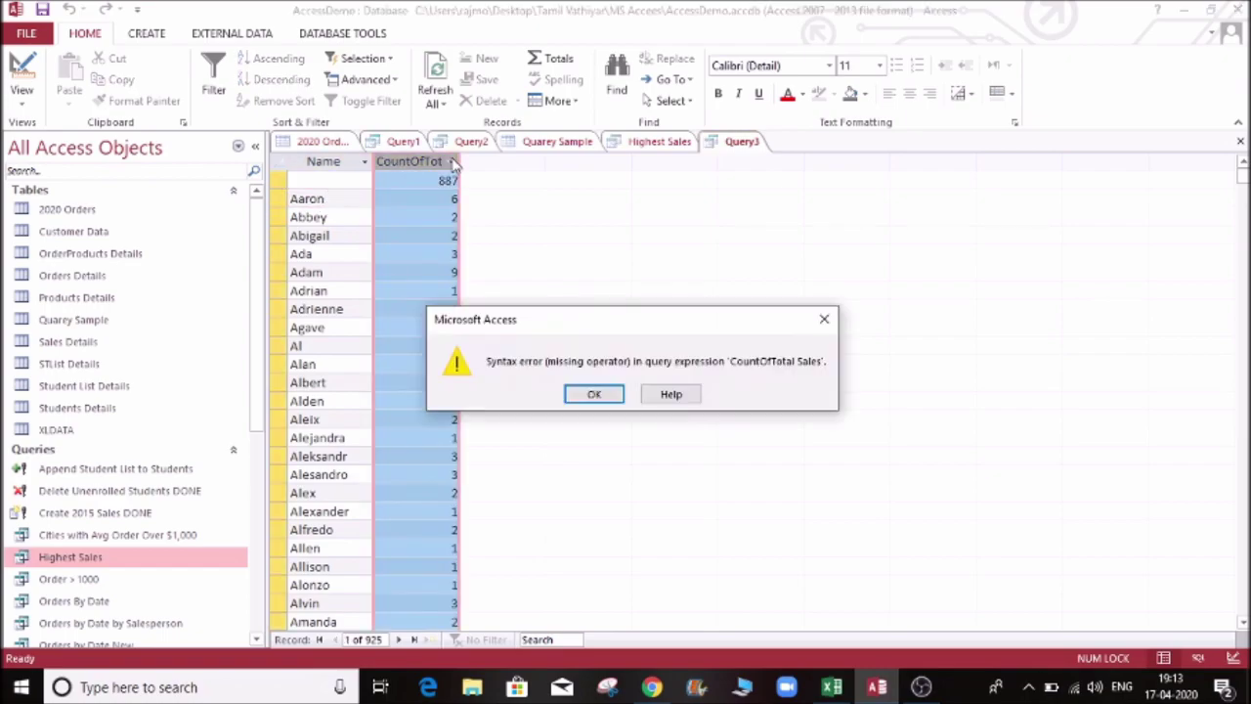
pyautogui.click(596, 394)
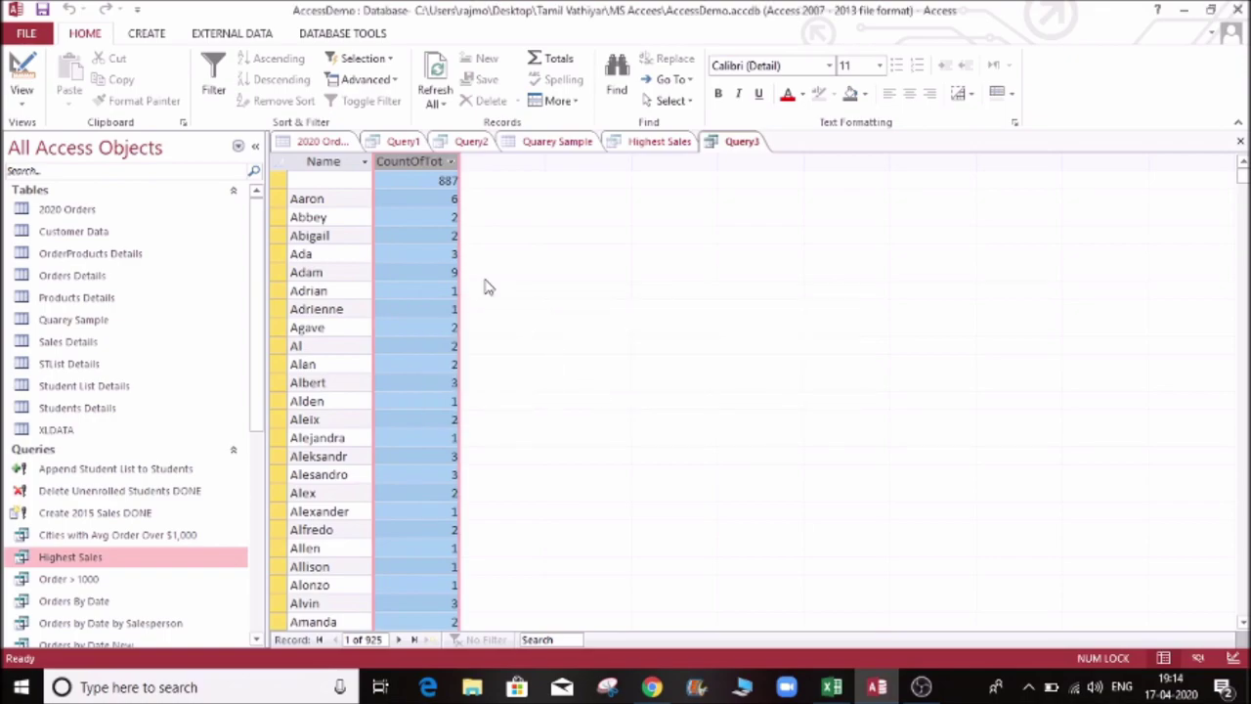
pyautogui.click(427, 236)
pyautogui.click(441, 197)
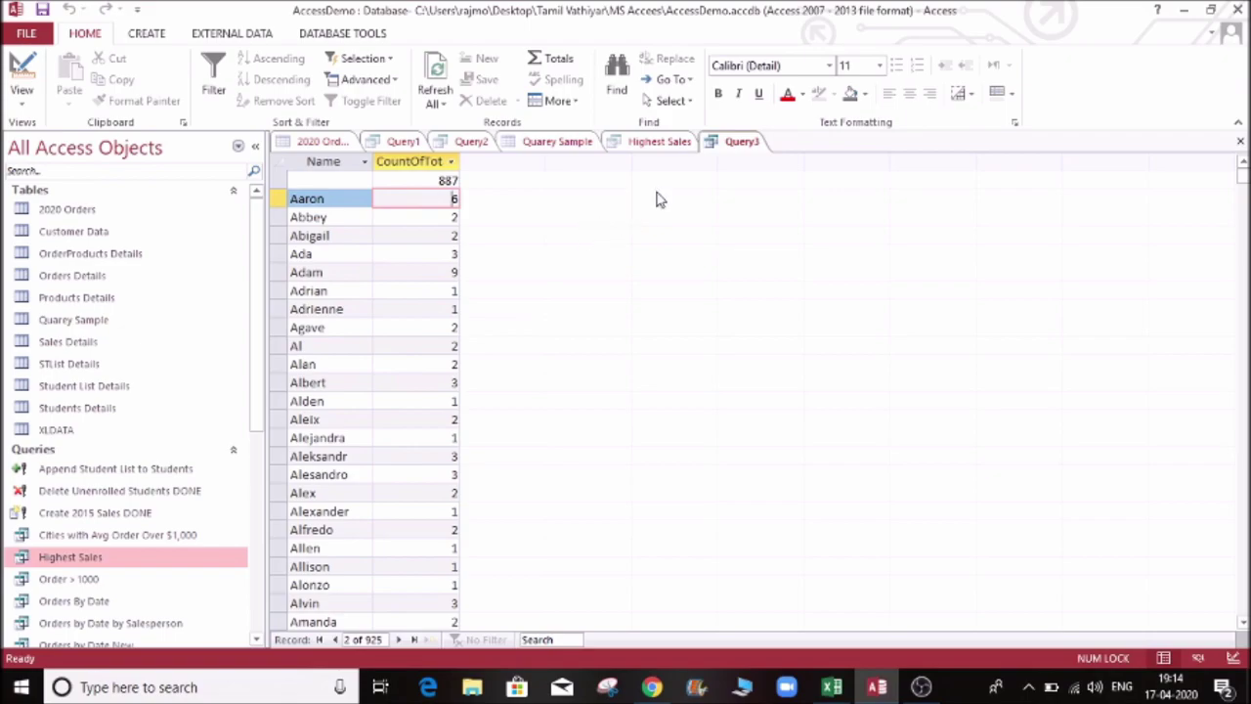
pyautogui.click(332, 235)
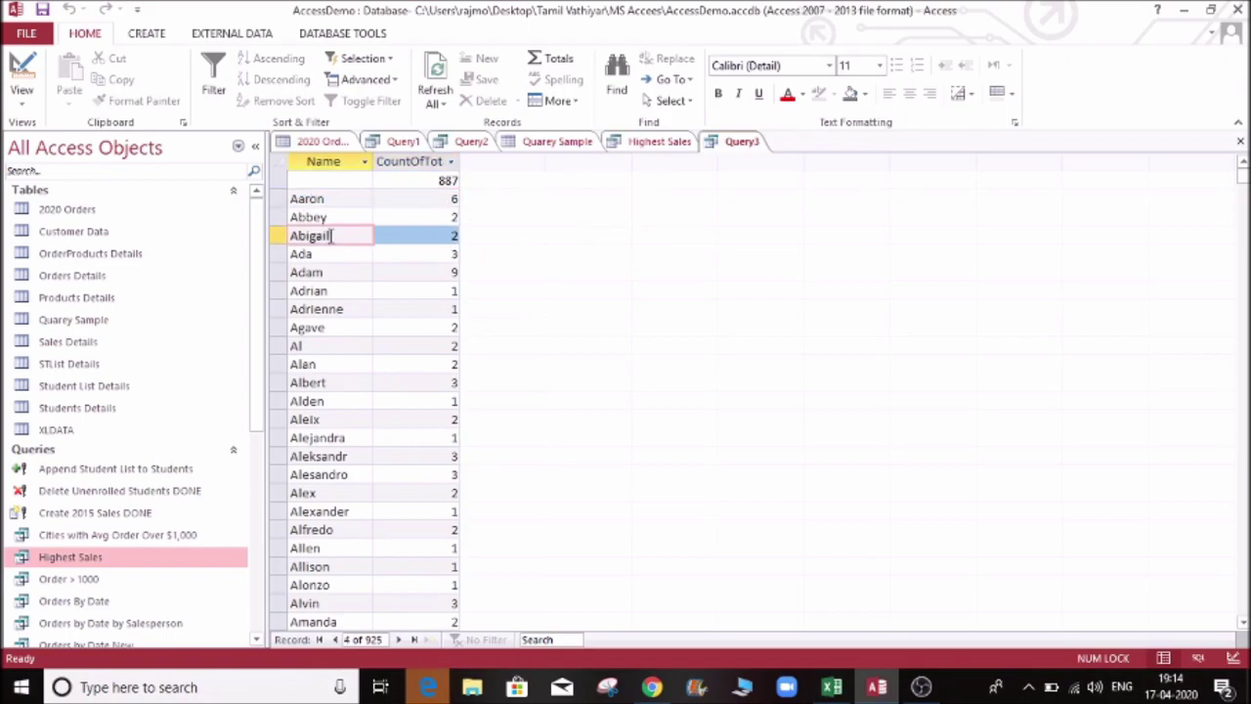
# Return to the query design and sort the counted Total Sales column in descending order.
pyautogui.click(22, 98)
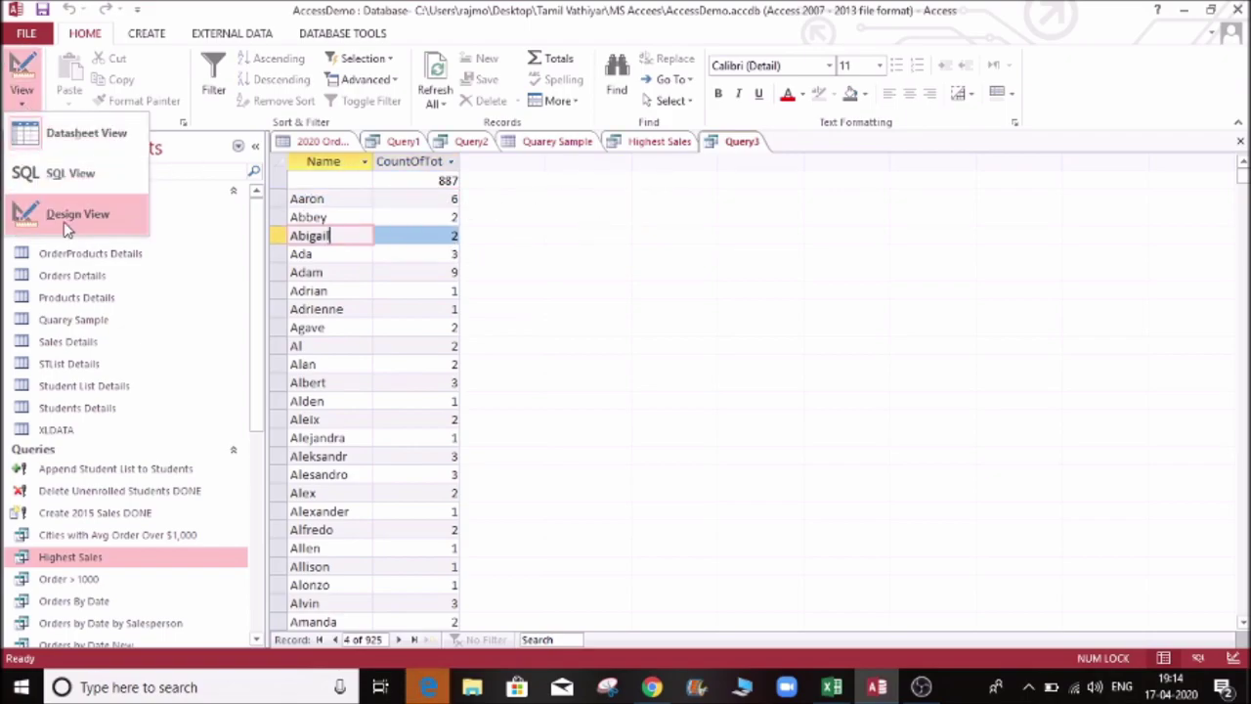
pyautogui.click(66, 227)
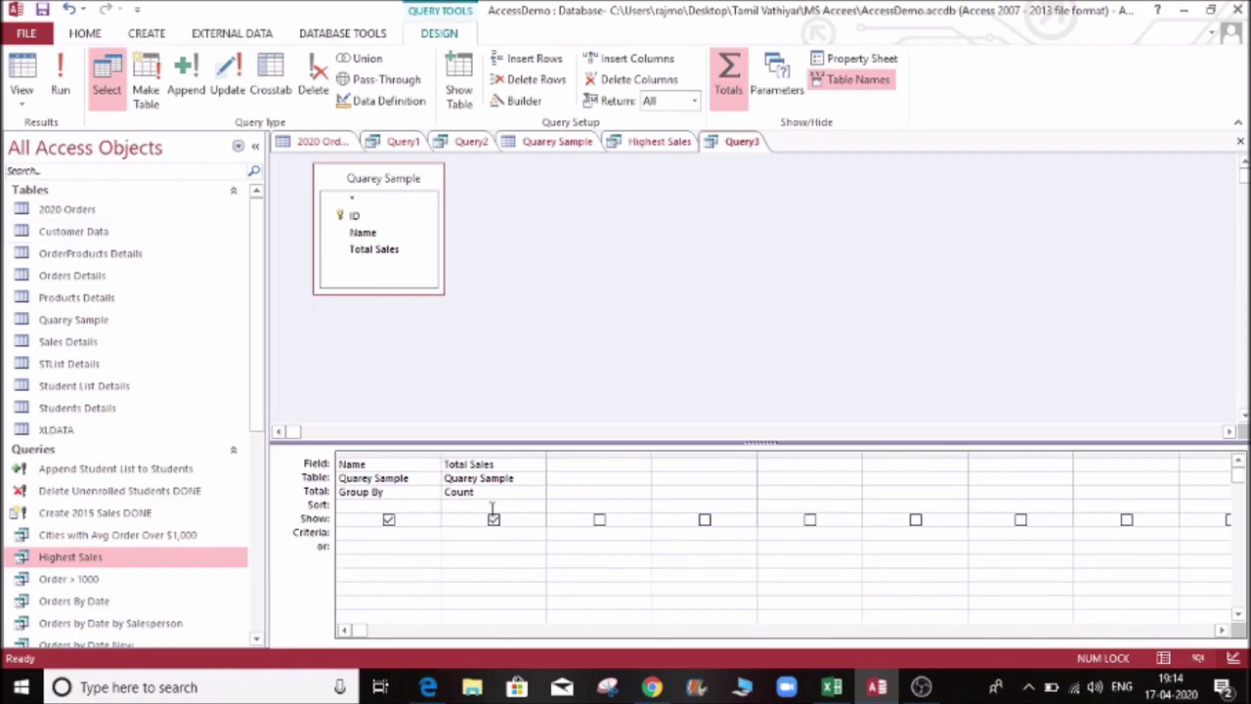
pyautogui.click(534, 505)
pyautogui.click(538, 507)
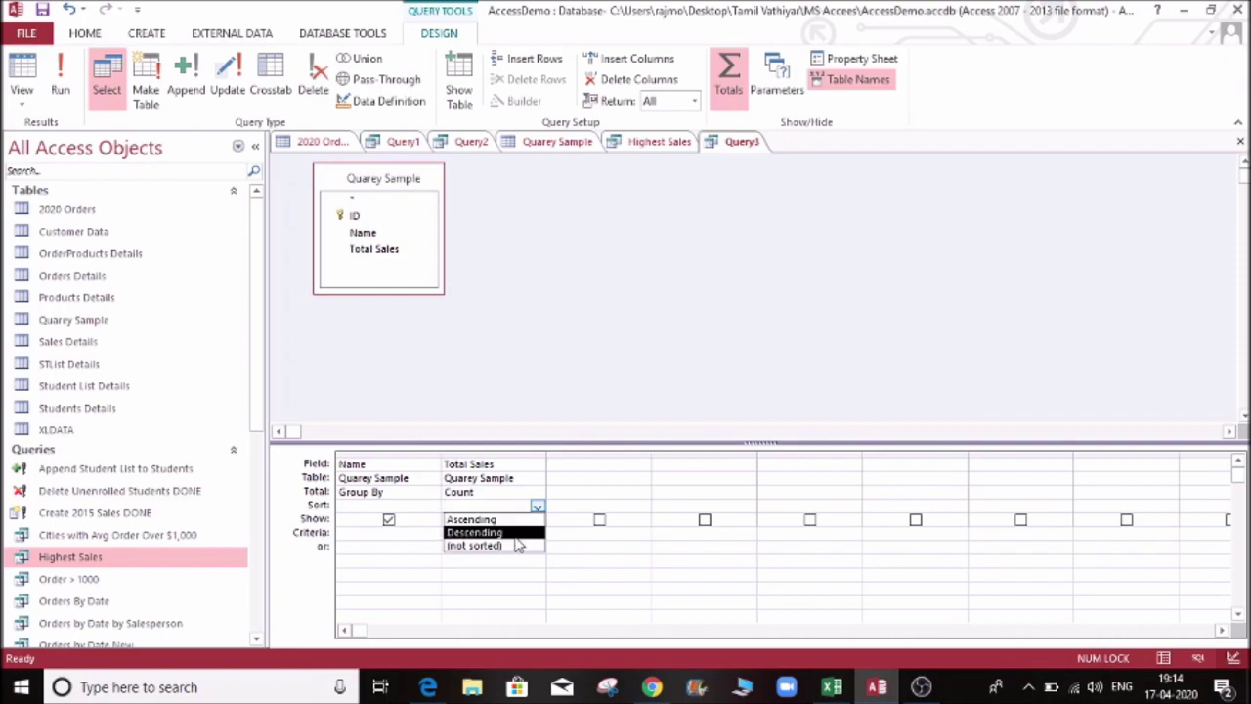
pyautogui.click(516, 532)
pyautogui.click(505, 545)
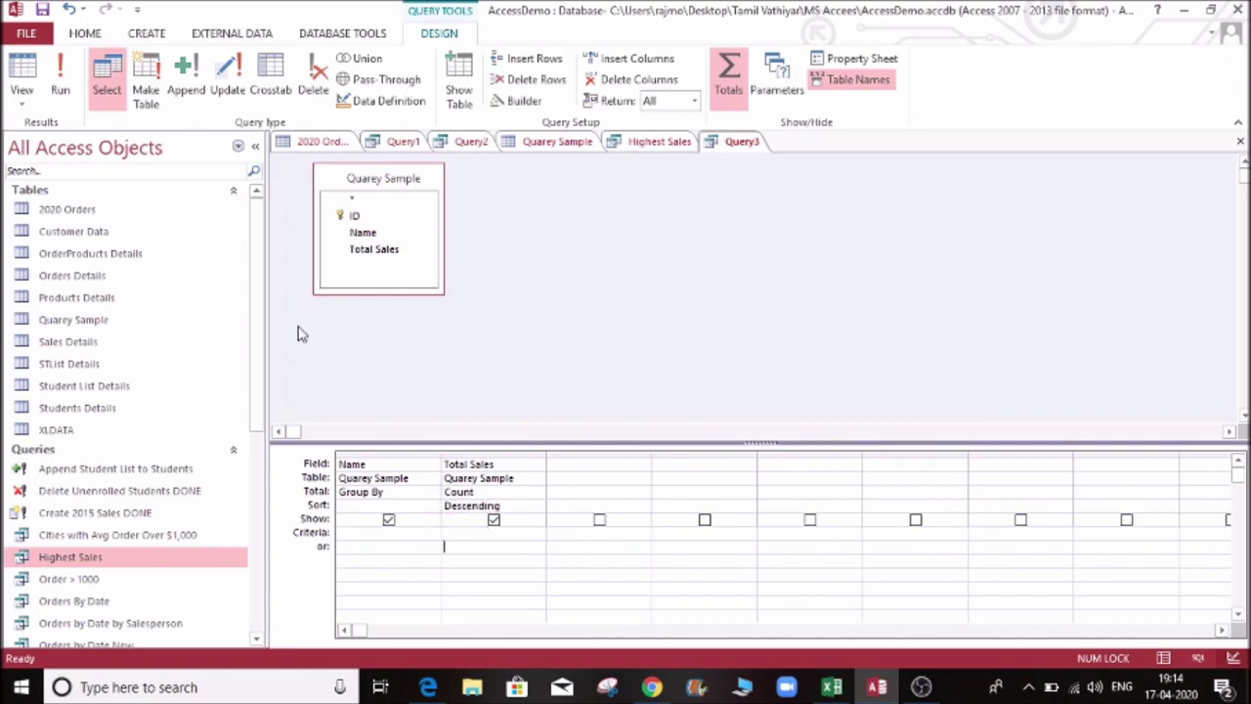
# Run the query, review the names with the highest sales counts, and return to the query design.
pyautogui.click(60, 78)
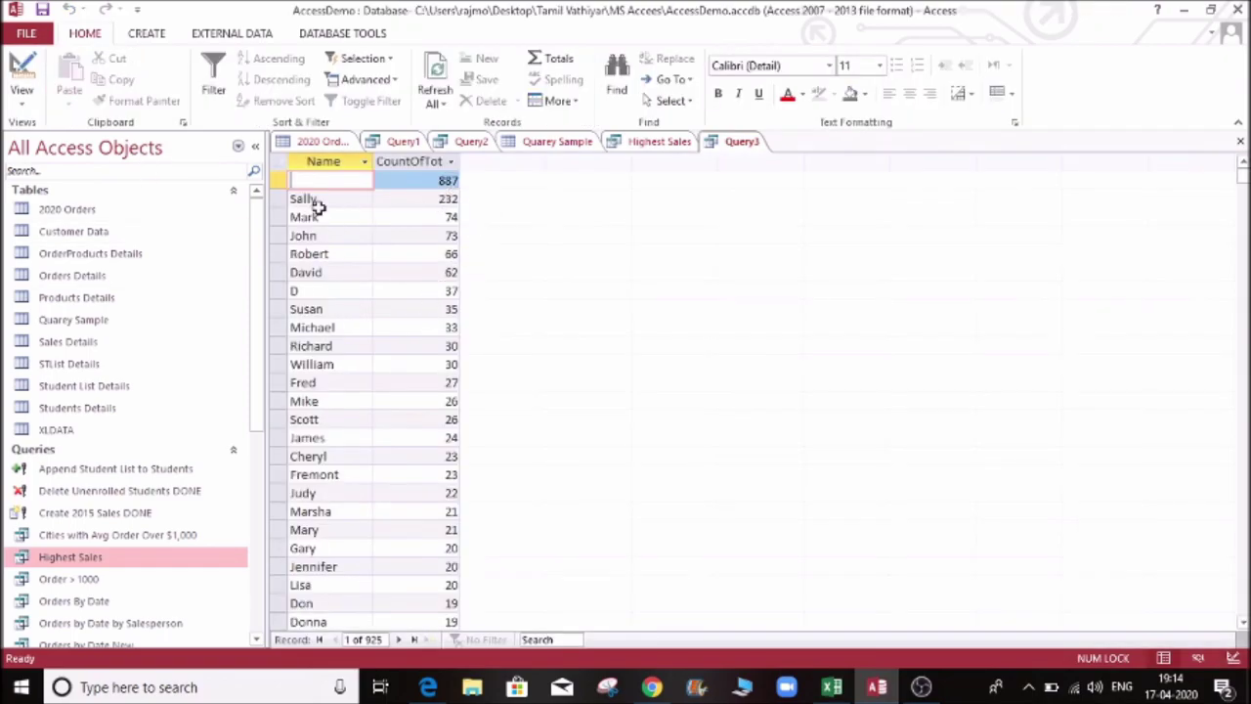
pyautogui.click(449, 217)
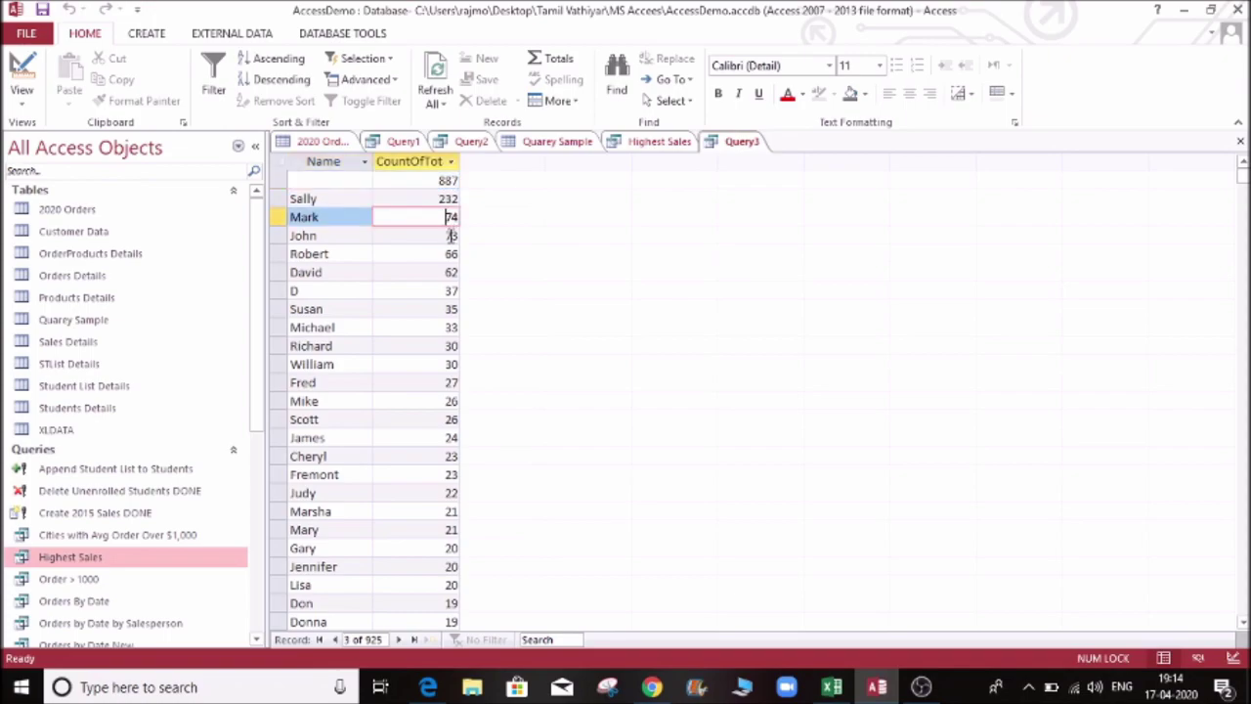
pyautogui.click(451, 235)
pyautogui.scroll(-15, 464, 532)
pyautogui.scroll(15, 469, 560)
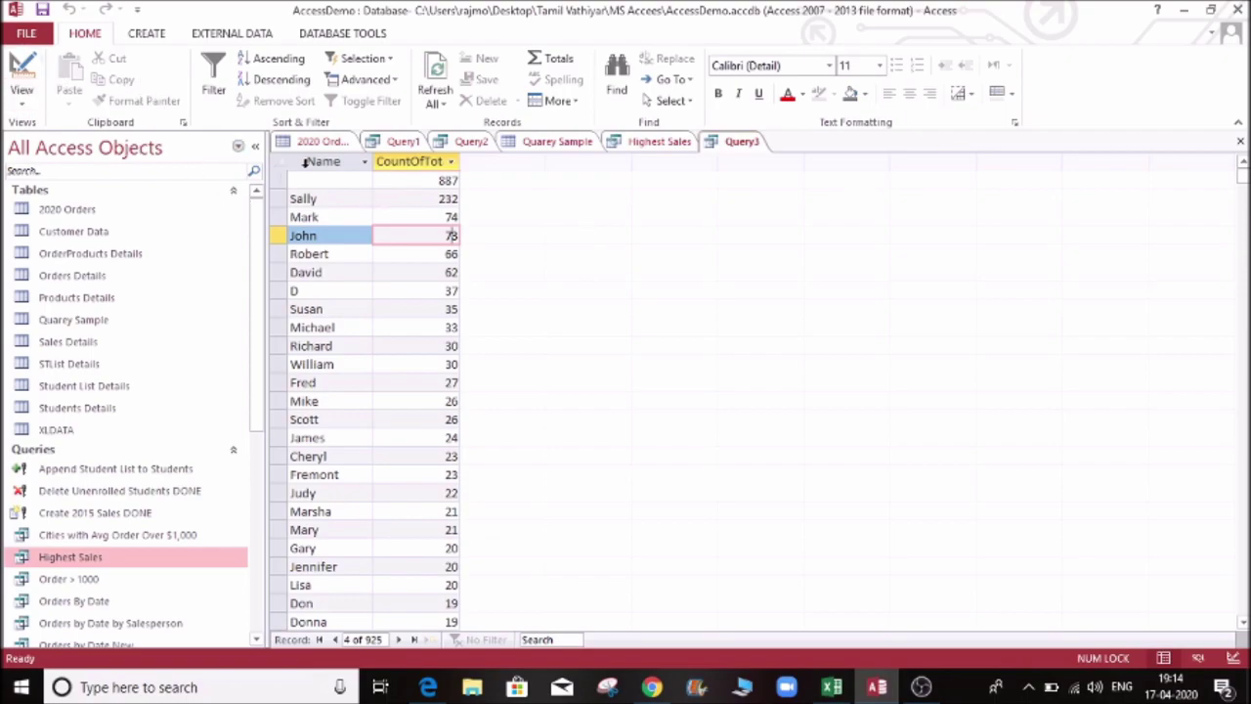
pyautogui.click(26, 104)
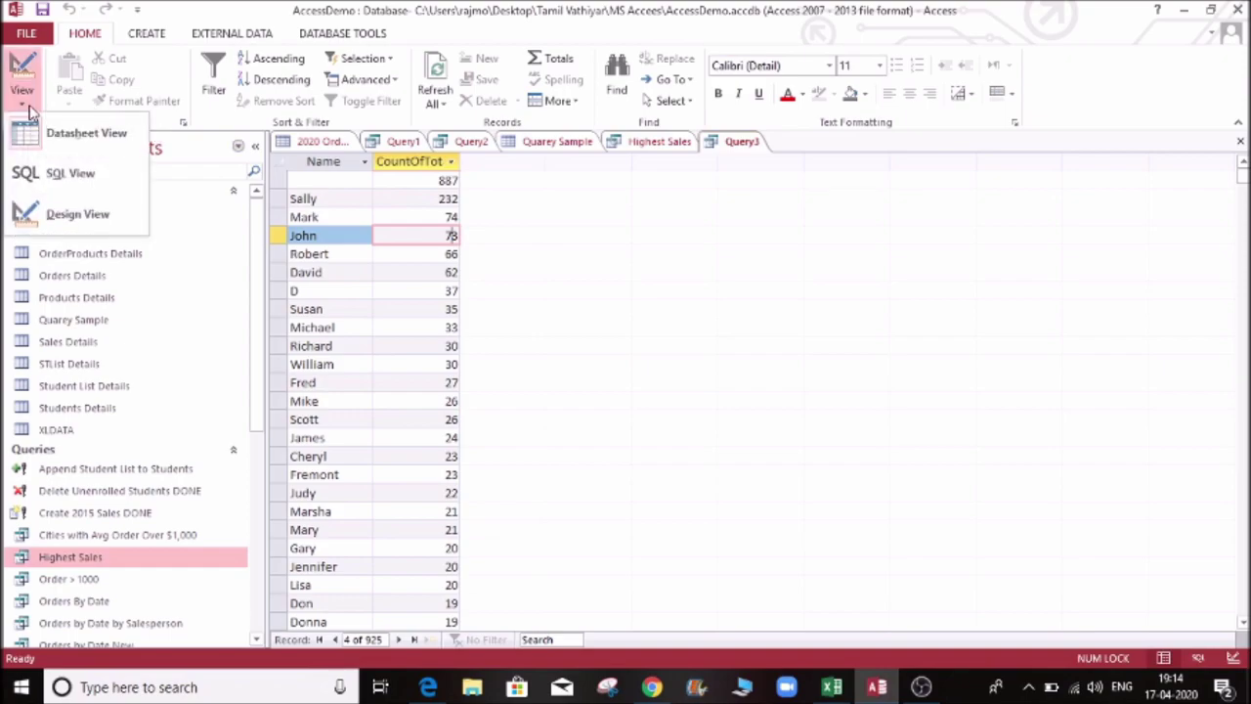
pyautogui.click(51, 213)
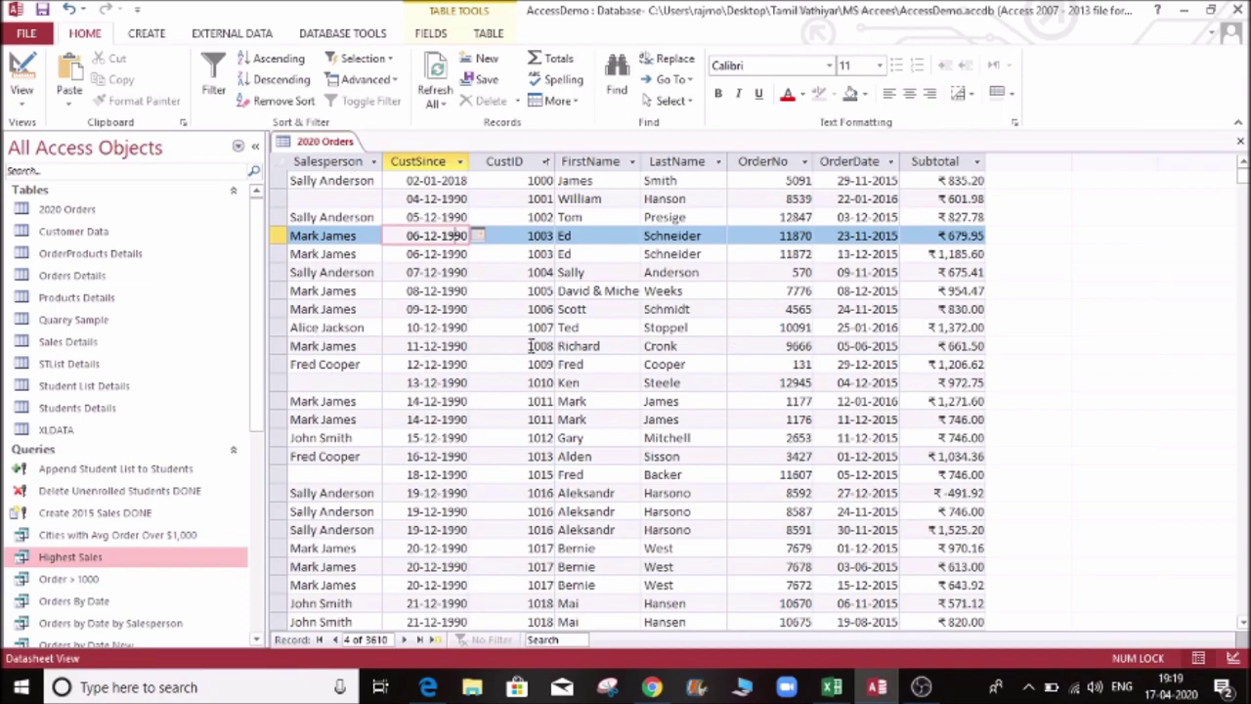
# Sort the 2020 Orders table by CustID in descending order, and sort it back in ascending order.
pyautogui.click(516, 183)
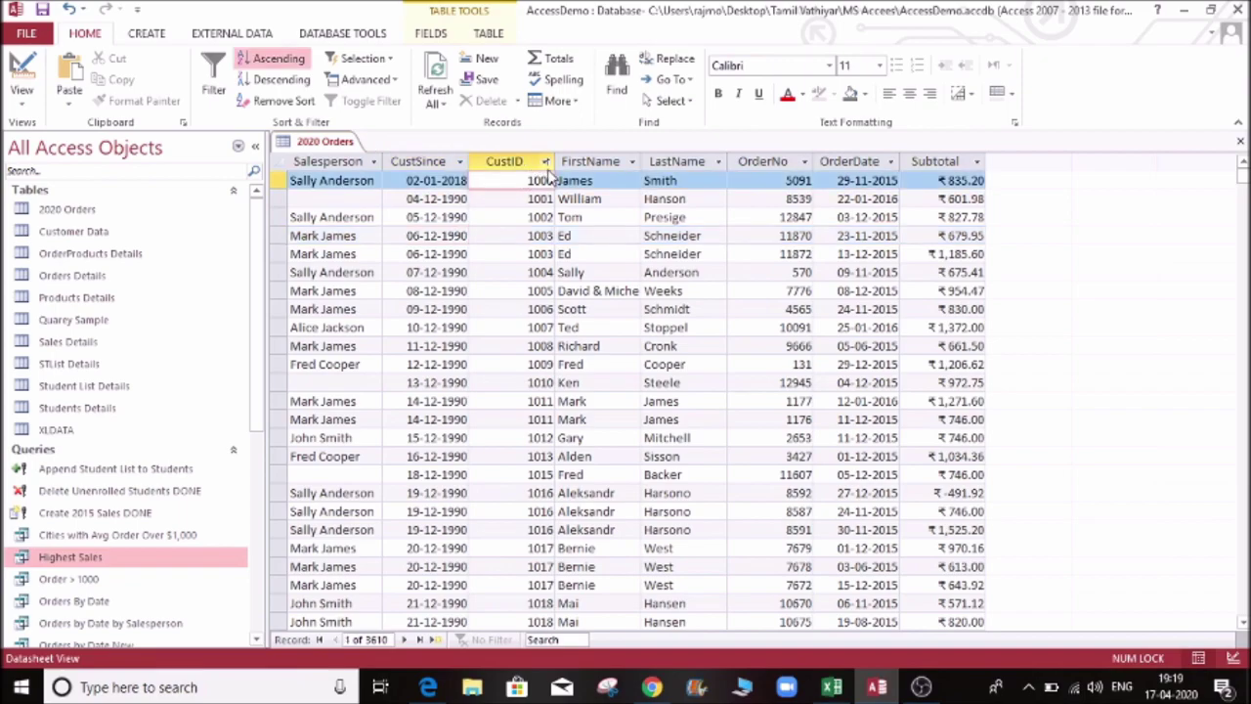
pyautogui.click(546, 162)
pyautogui.click(616, 205)
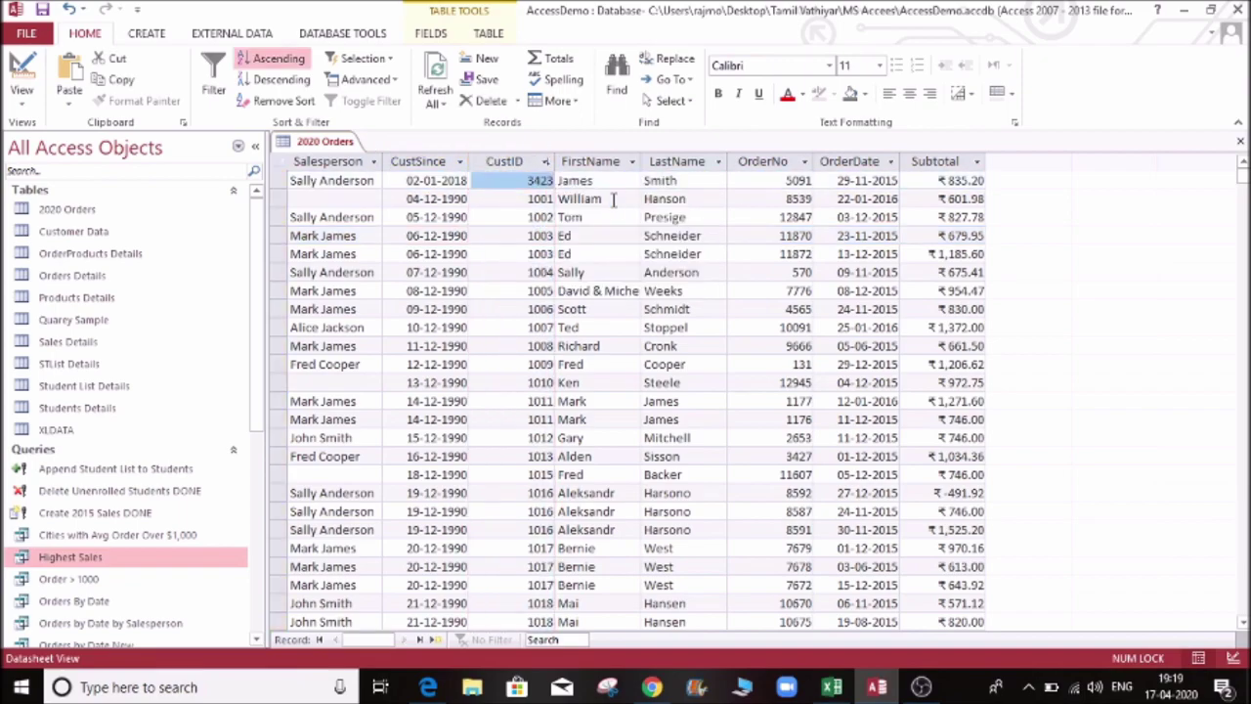
pyautogui.click(546, 163)
pyautogui.click(587, 182)
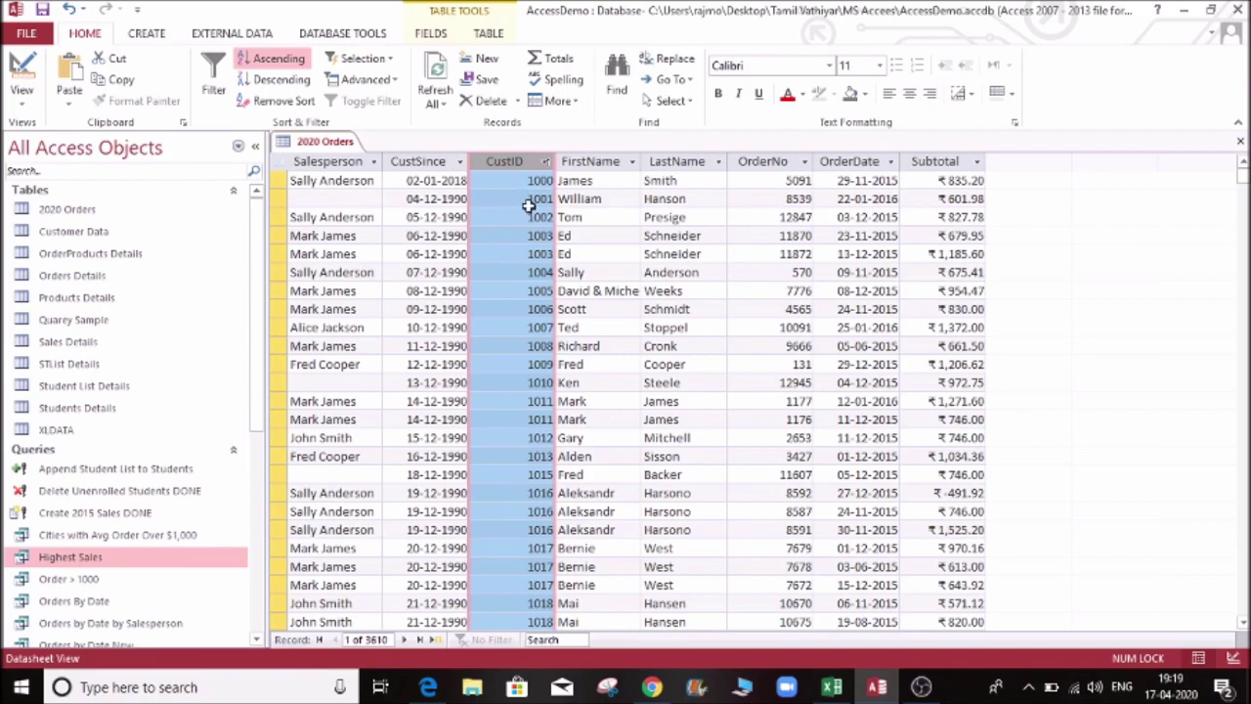
# Review the first 2020 Orders record field by field, from FirstName to Subtotal.
pyautogui.click(617, 183)
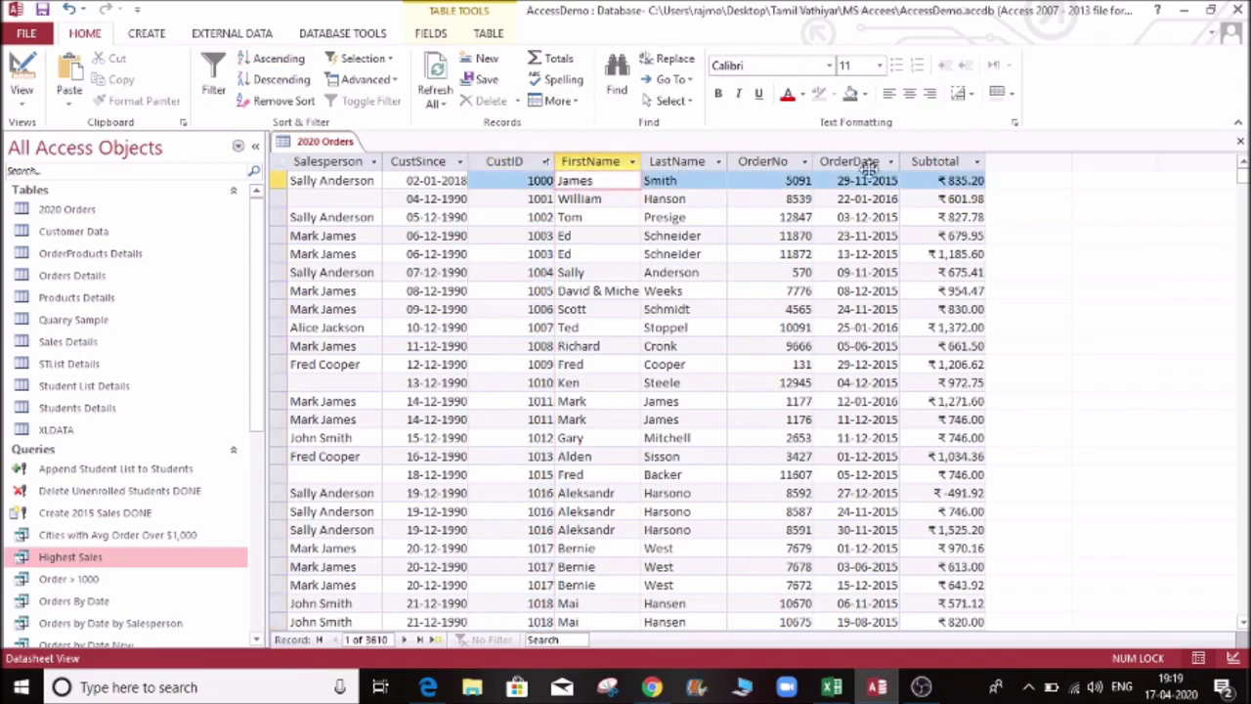
pyautogui.press('Tab')
pyautogui.press('Tab')
pyautogui.press('Tab')
pyautogui.press('Tab')
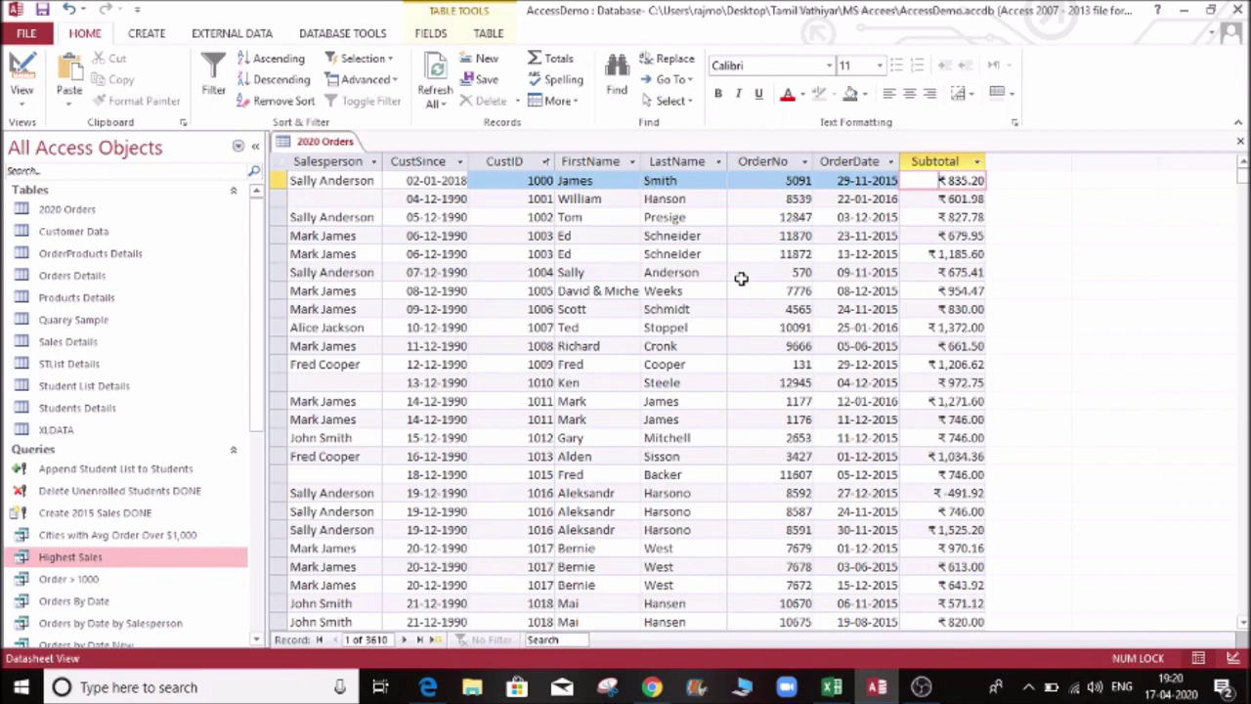
# Create a new query in Design view based on the 2020 Orders table.
pyautogui.click(137, 33)
pyautogui.click(272, 89)
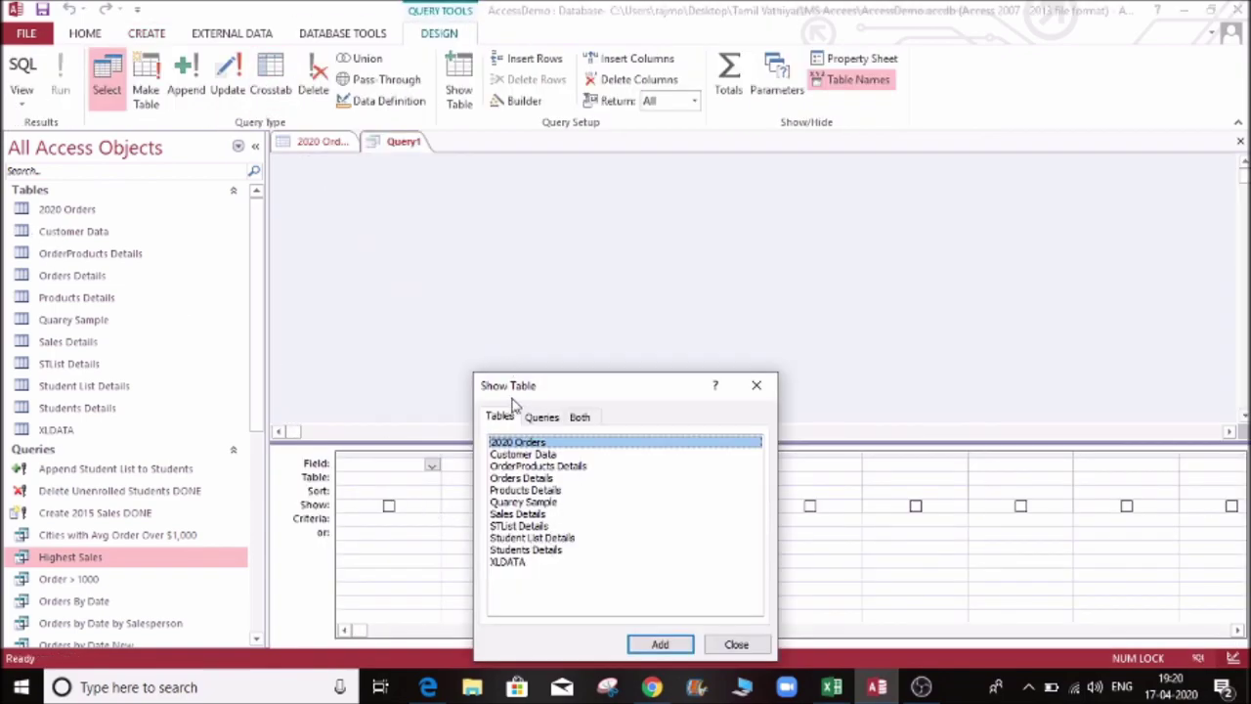
pyautogui.click(675, 646)
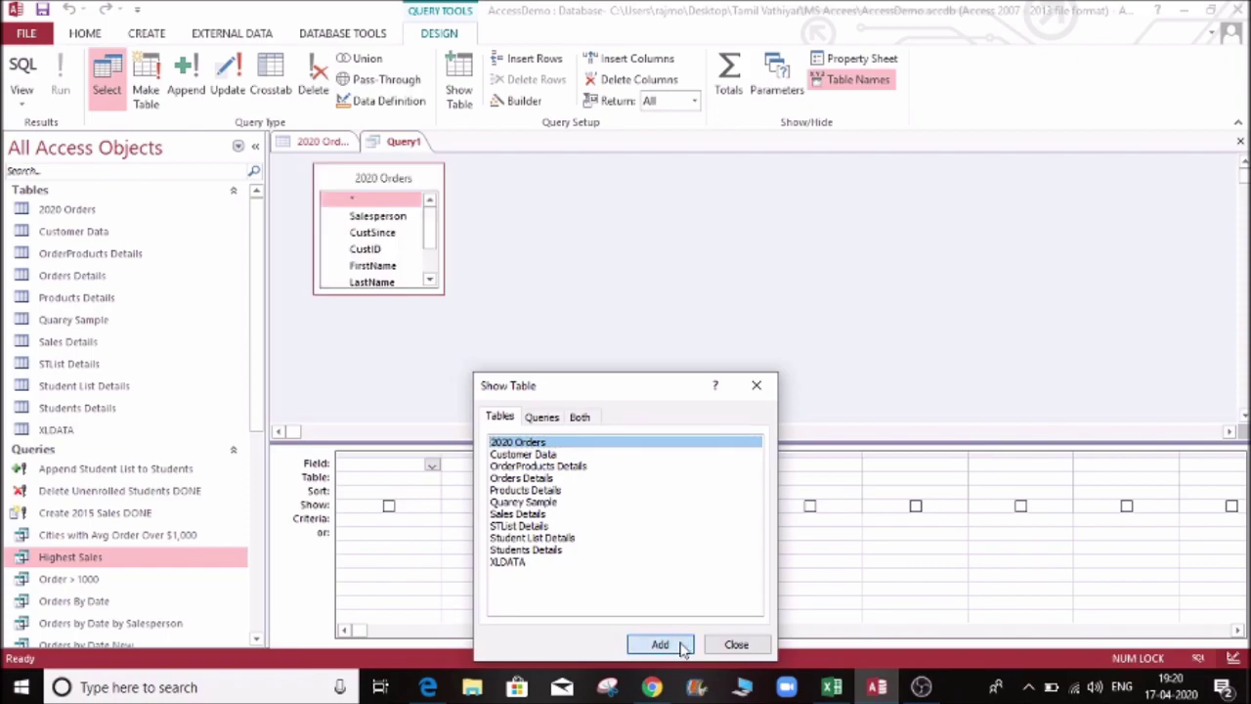
pyautogui.click(756, 649)
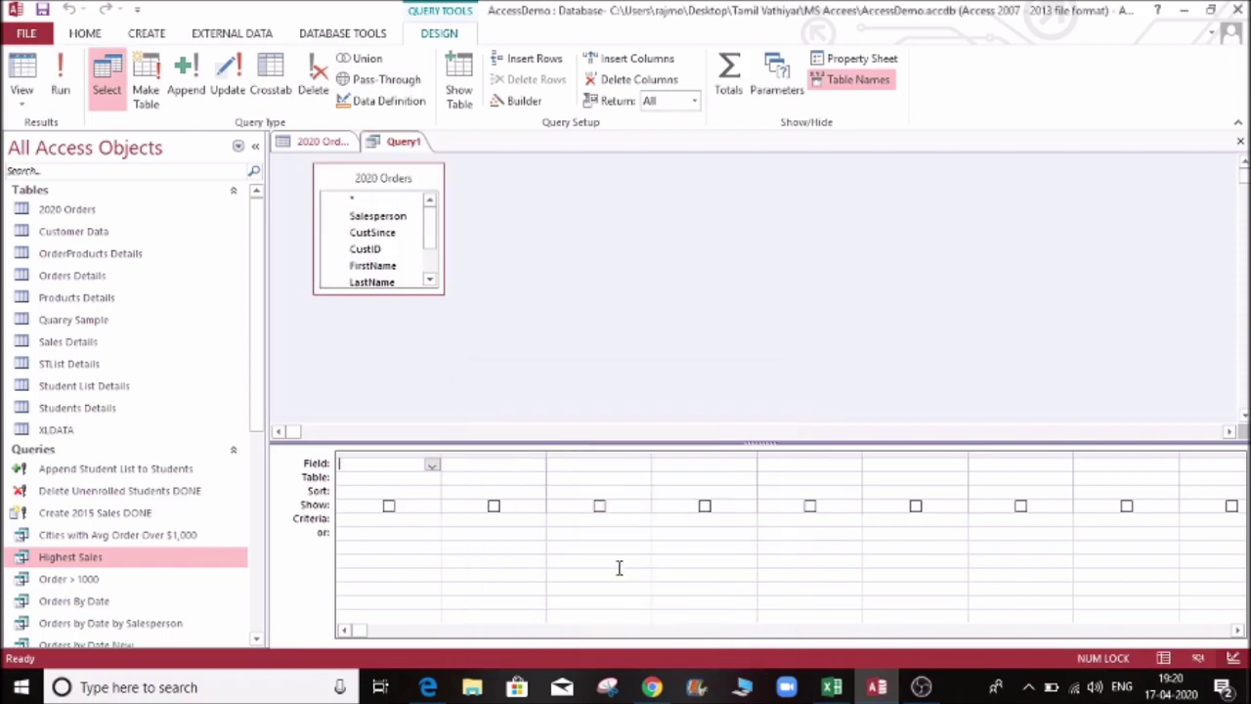
# Add all 2020 Orders fields (2020 Orders.*), Salesperson and CustID as the first three columns of the query.
pyautogui.click(431, 464)
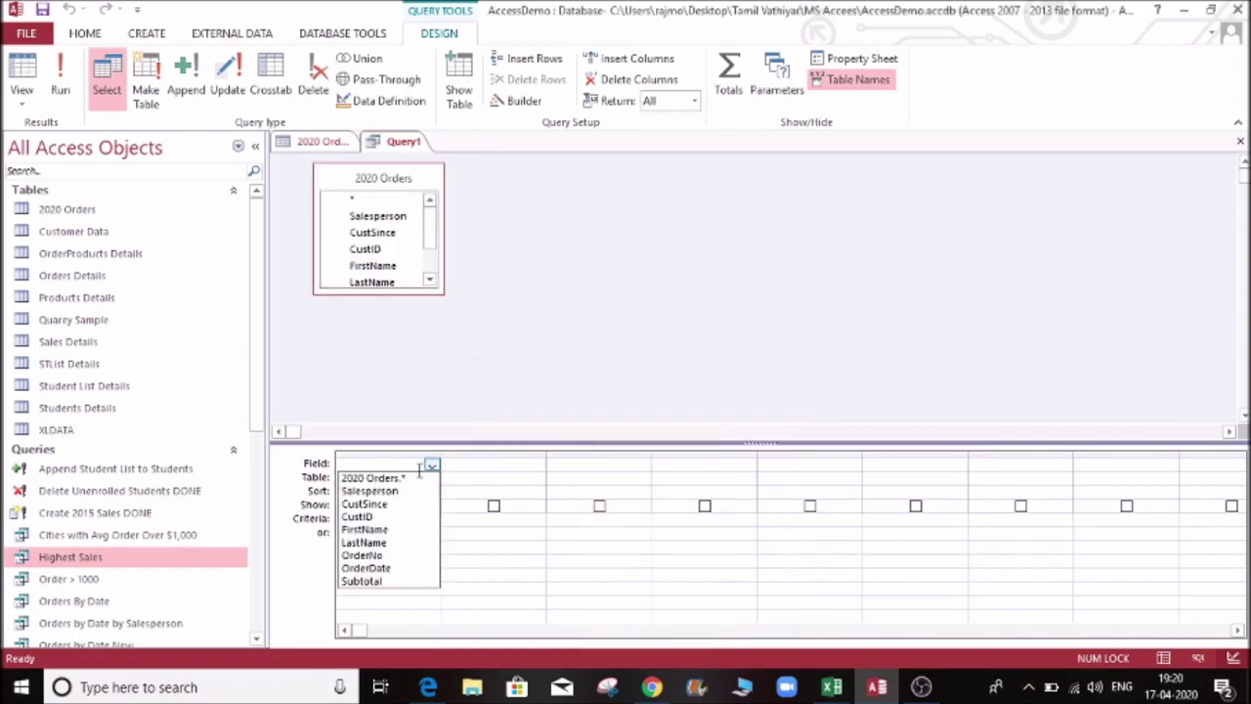
pyautogui.click(404, 479)
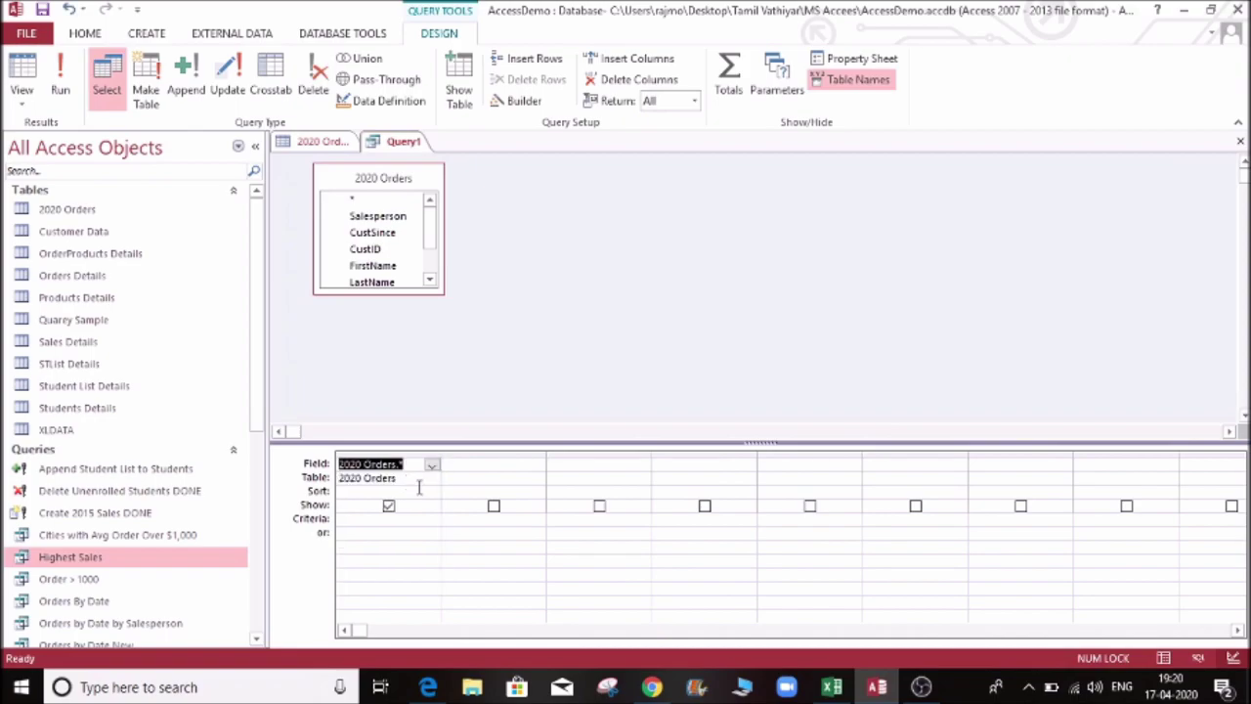
pyautogui.click(526, 465)
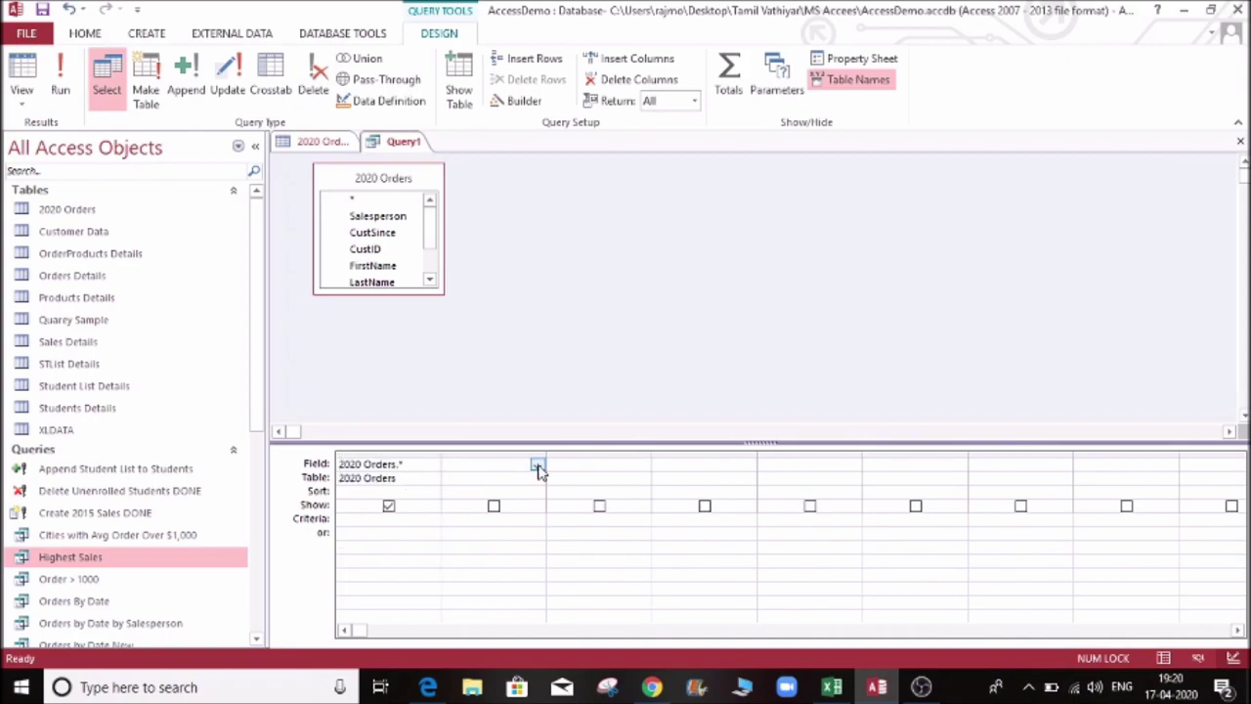
pyautogui.click(539, 467)
pyautogui.click(510, 491)
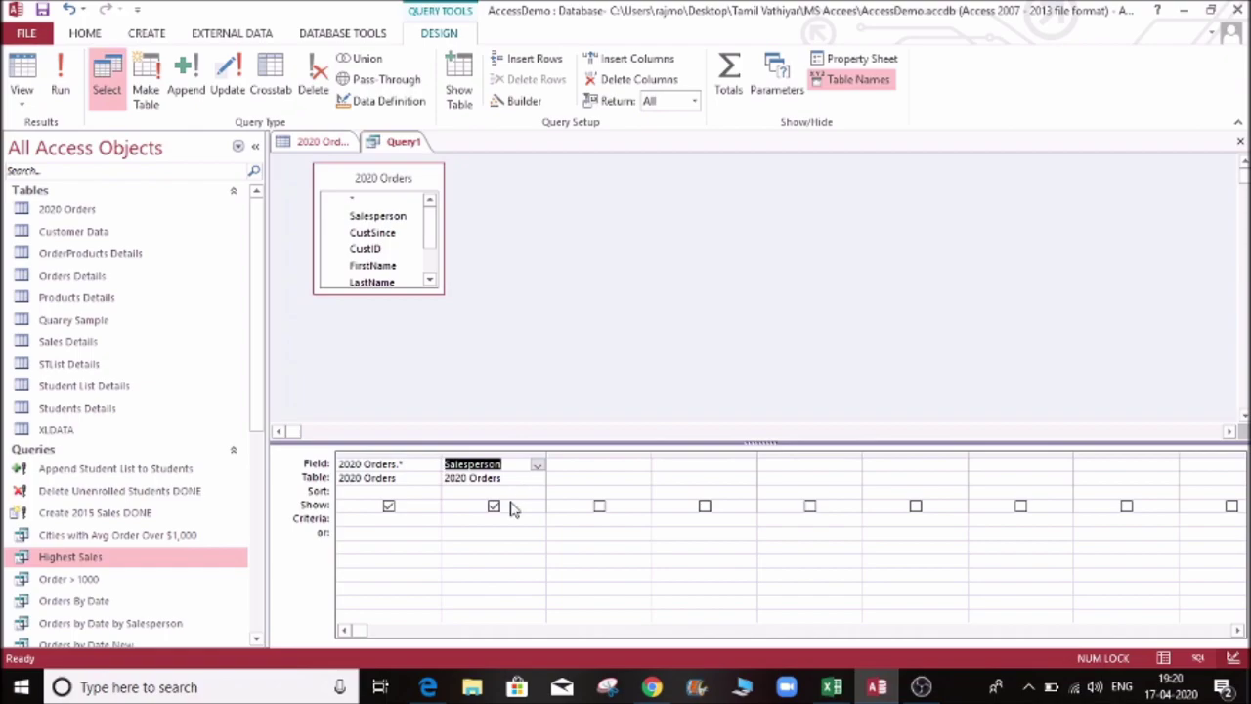
pyautogui.click(636, 467)
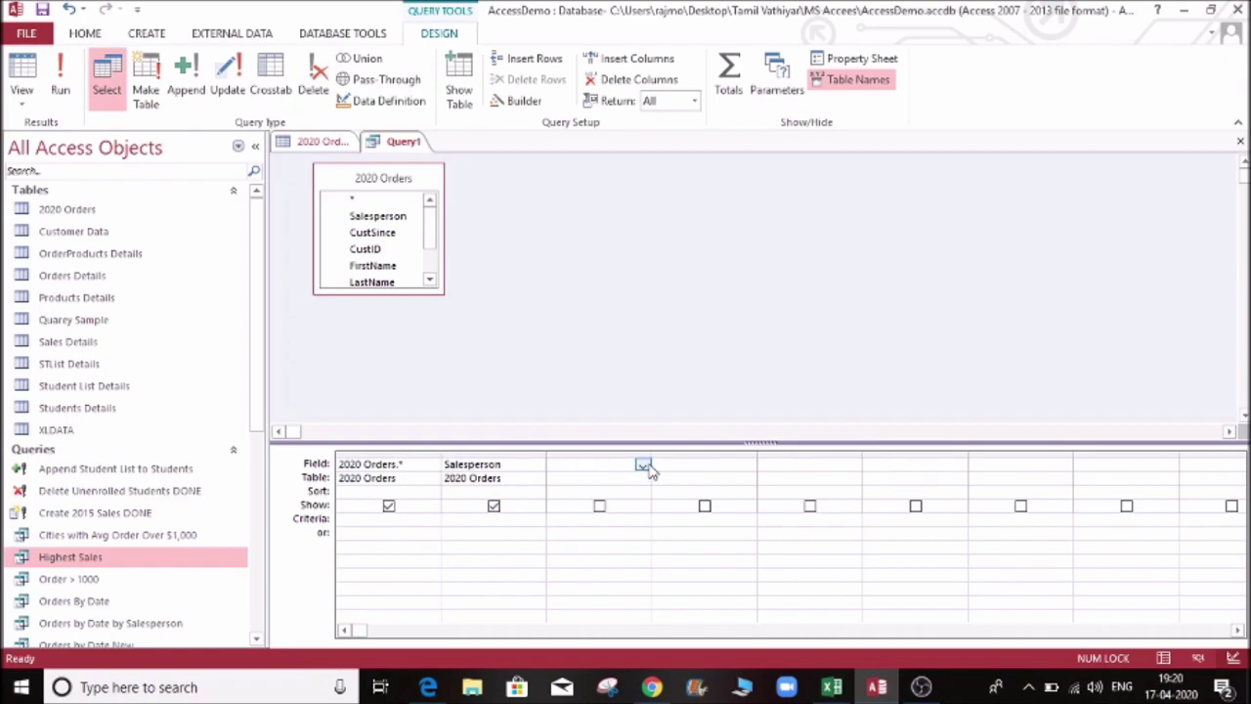
pyautogui.click(644, 466)
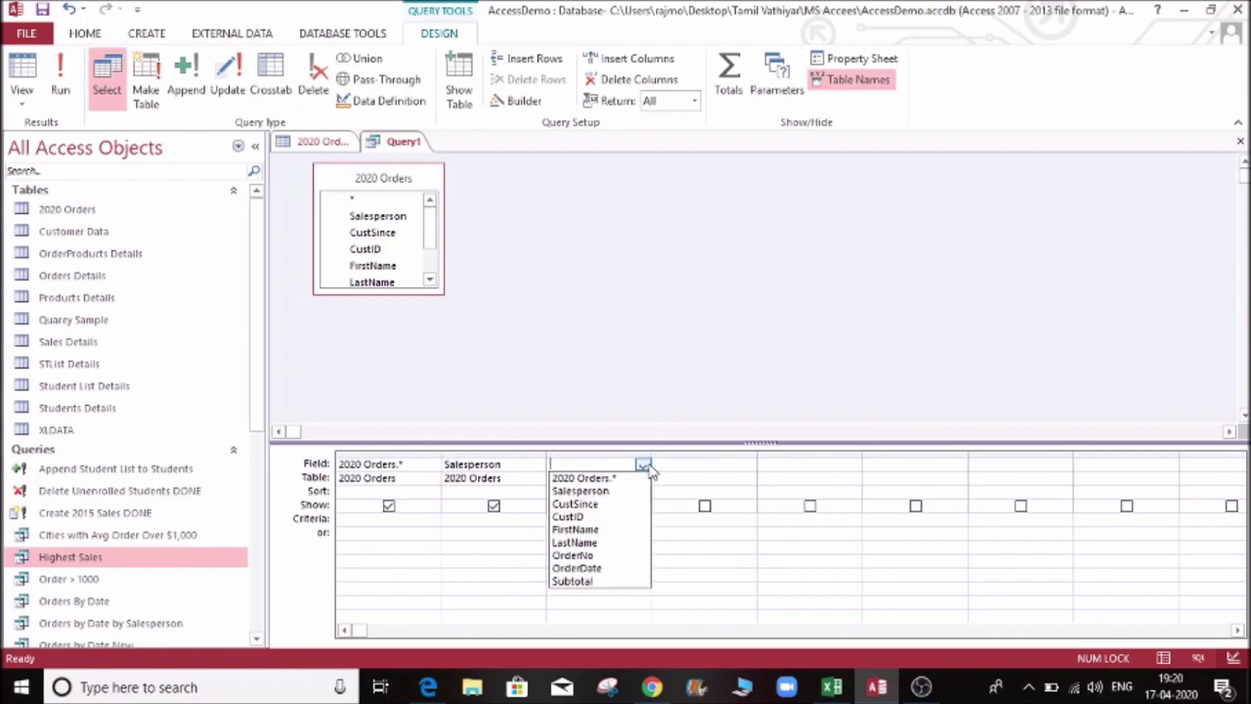
pyautogui.click(608, 518)
# Check the fields in the 2020 Orders datasheet, and set the criterion of the query's CustID column to <1500.
pyautogui.click(715, 467)
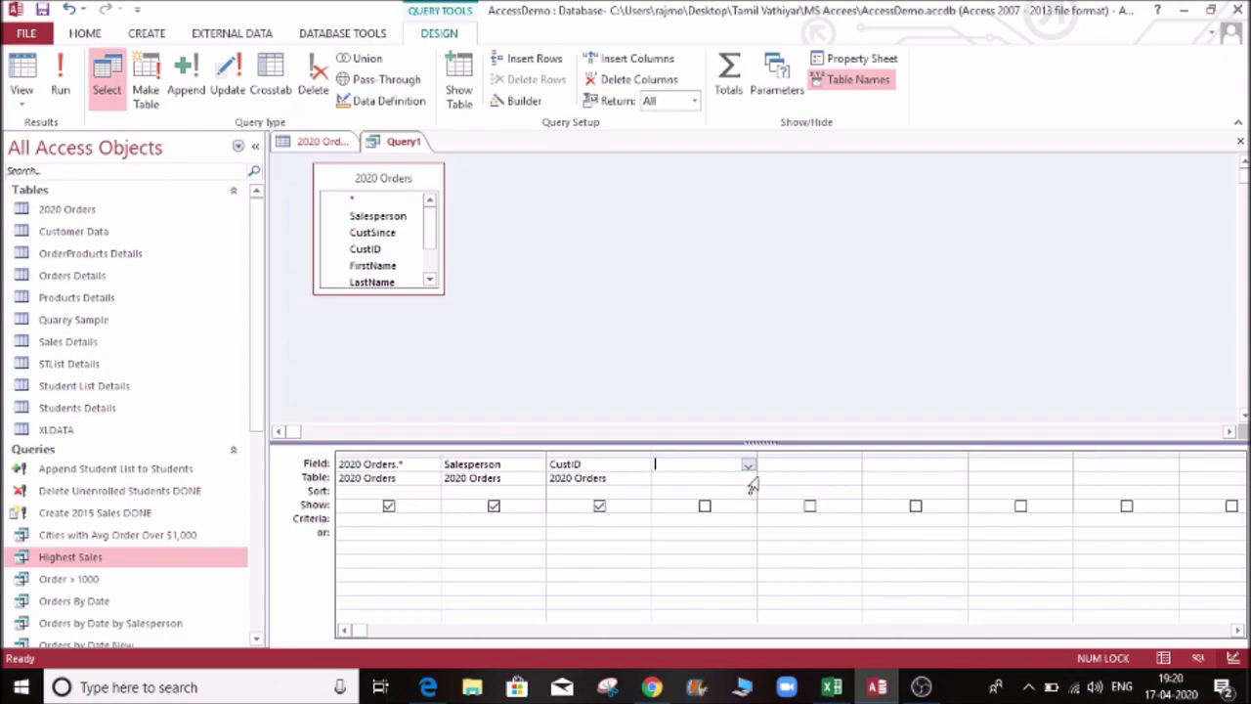
pyautogui.click(748, 467)
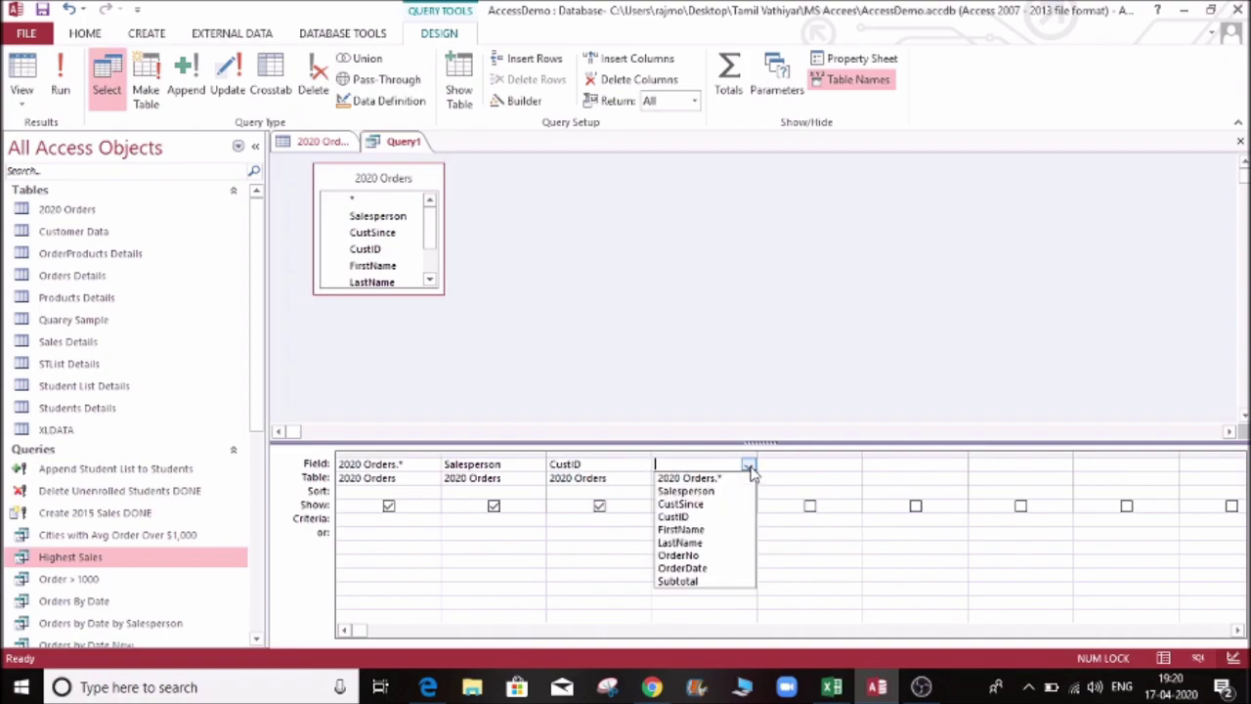
pyautogui.click(304, 144)
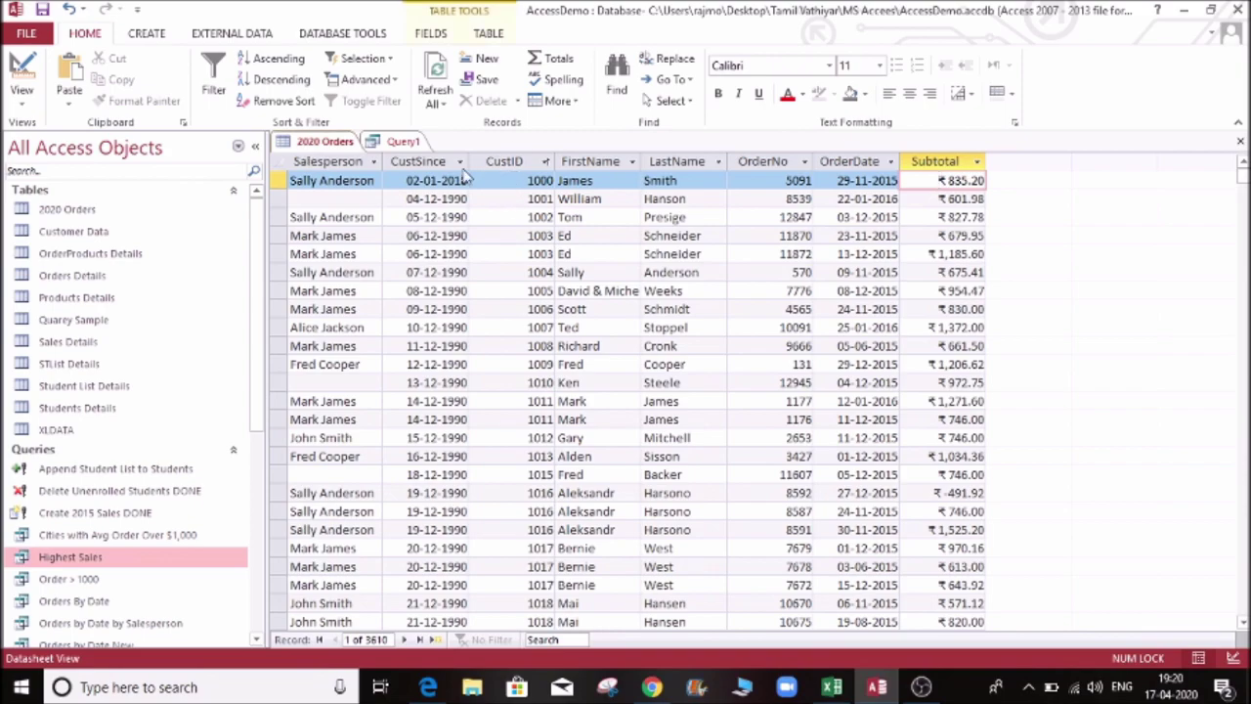
pyautogui.click(403, 141)
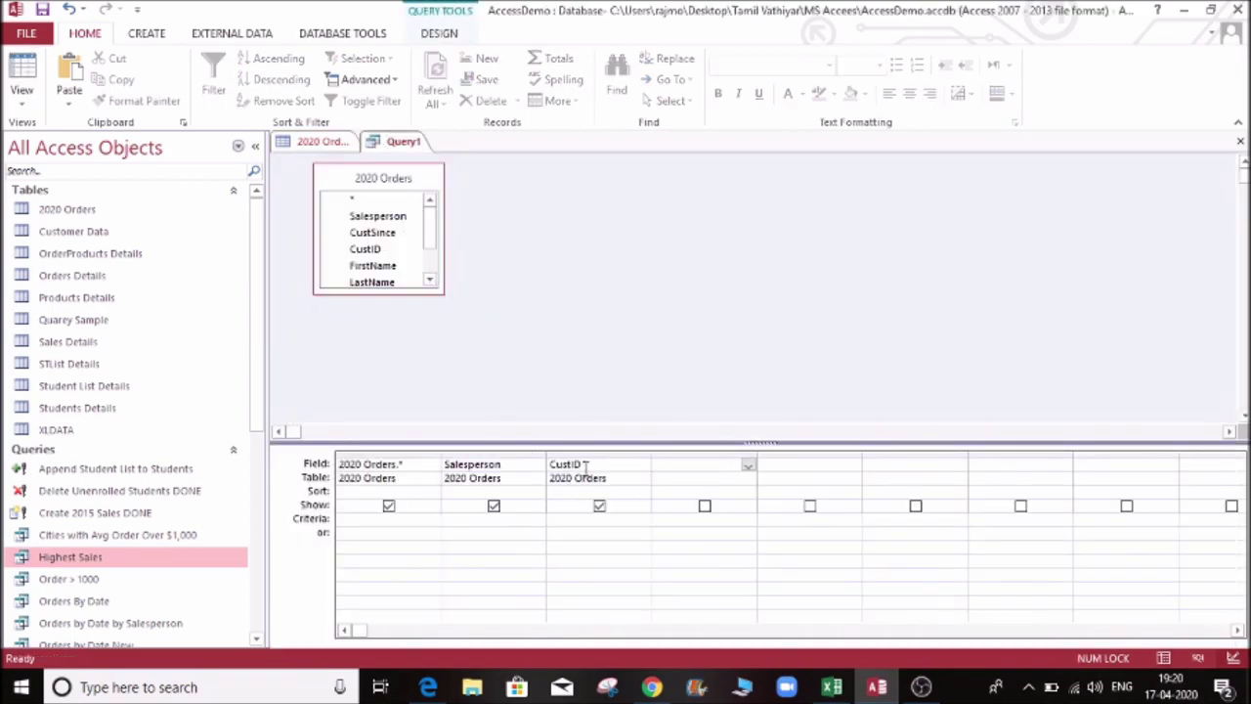
pyautogui.click(617, 477)
pyautogui.click(558, 492)
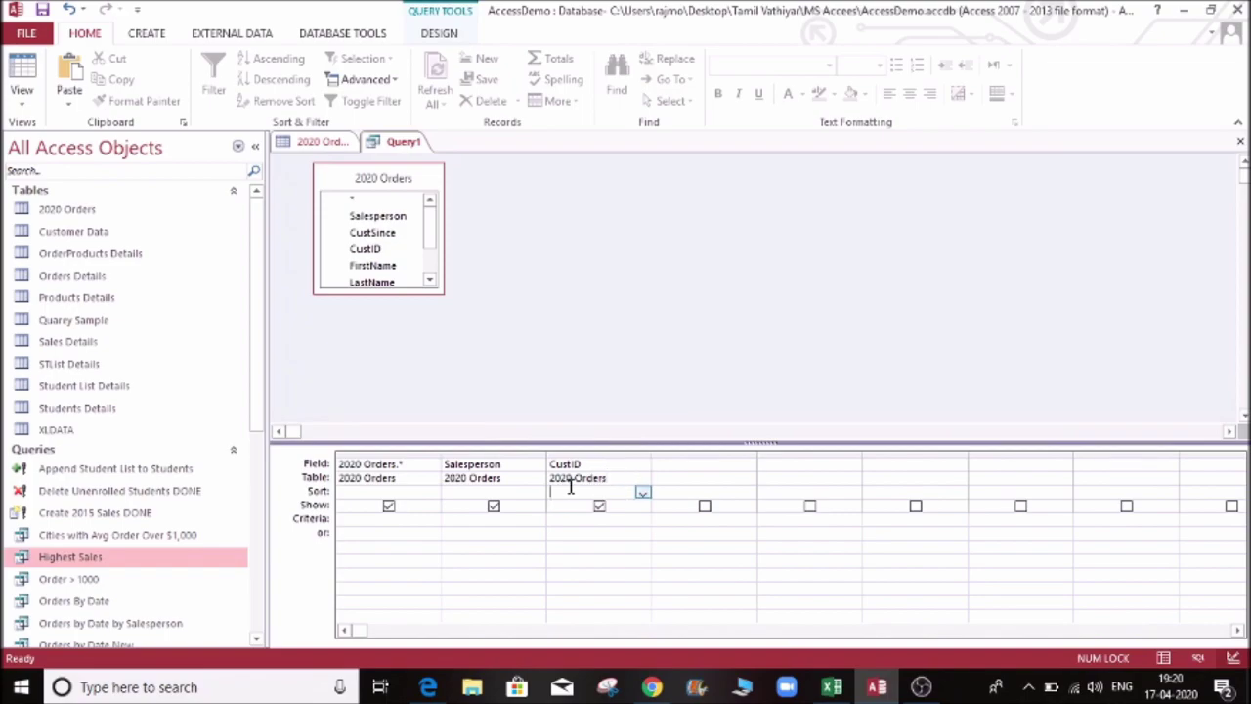
pyautogui.click(642, 492)
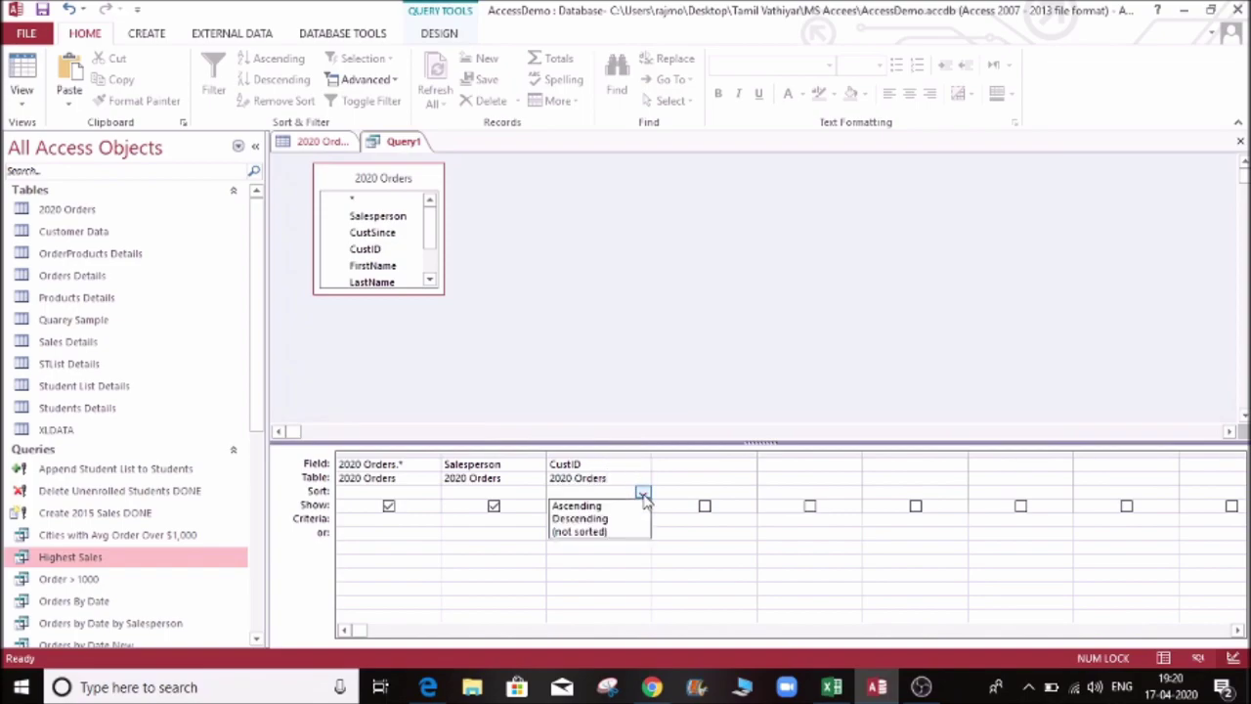
pyautogui.click(697, 532)
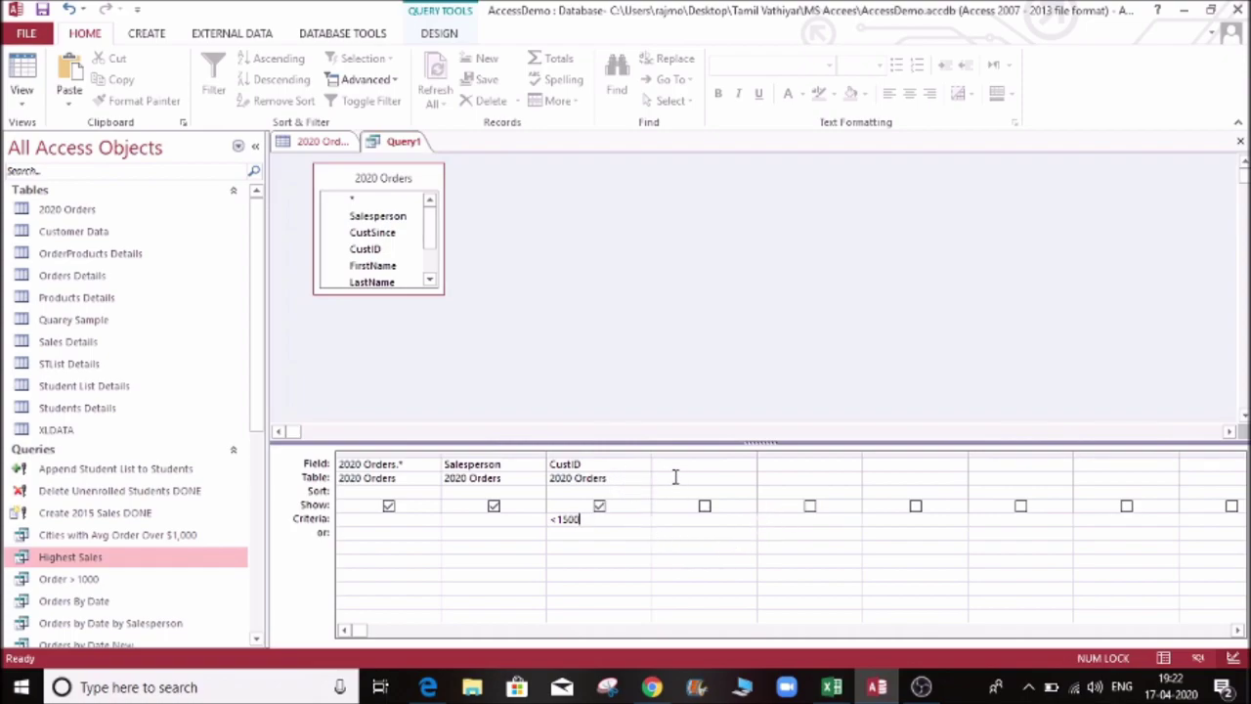
# Add the Subtotal field as the fourth query column with the criterion >1000.
pyautogui.click(747, 466)
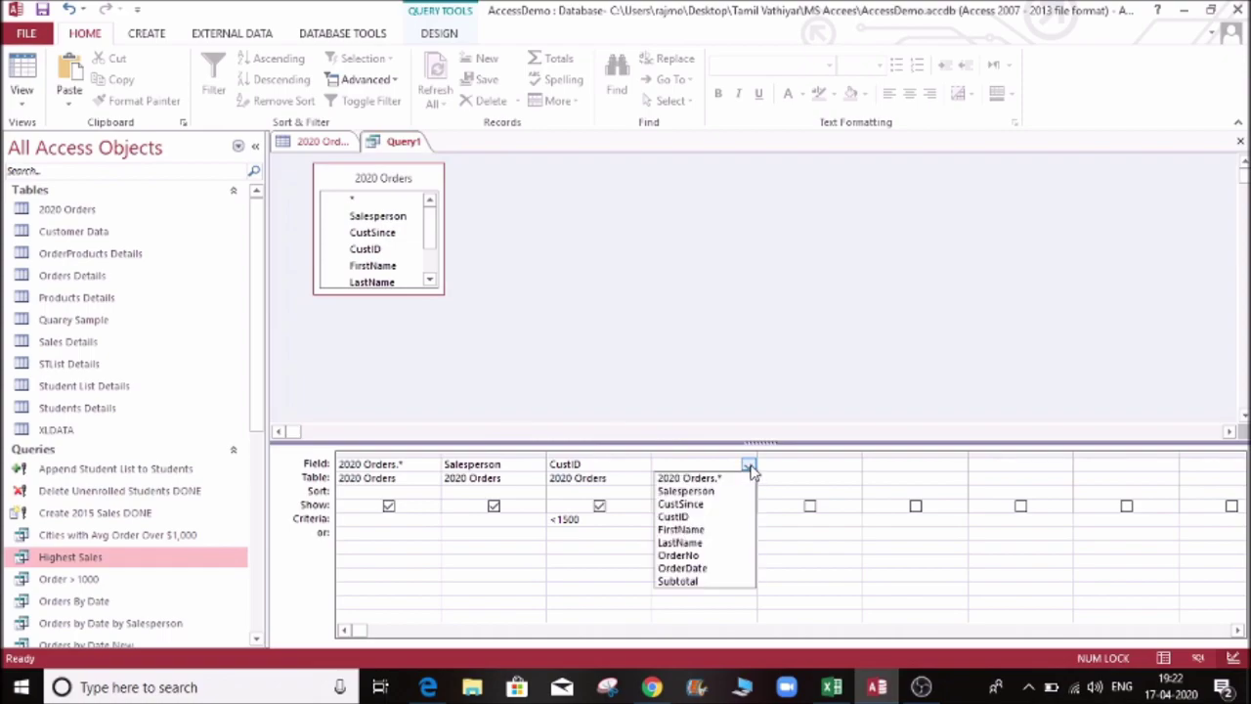
pyautogui.click(700, 585)
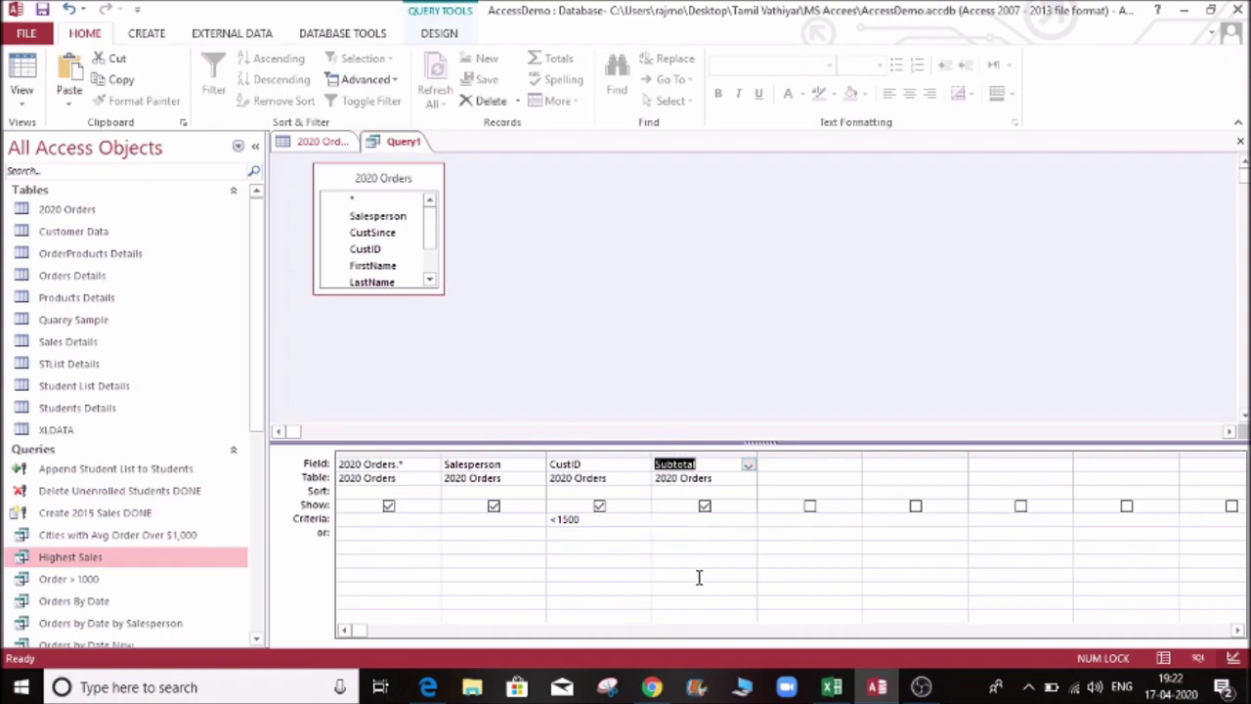
pyautogui.click(699, 525)
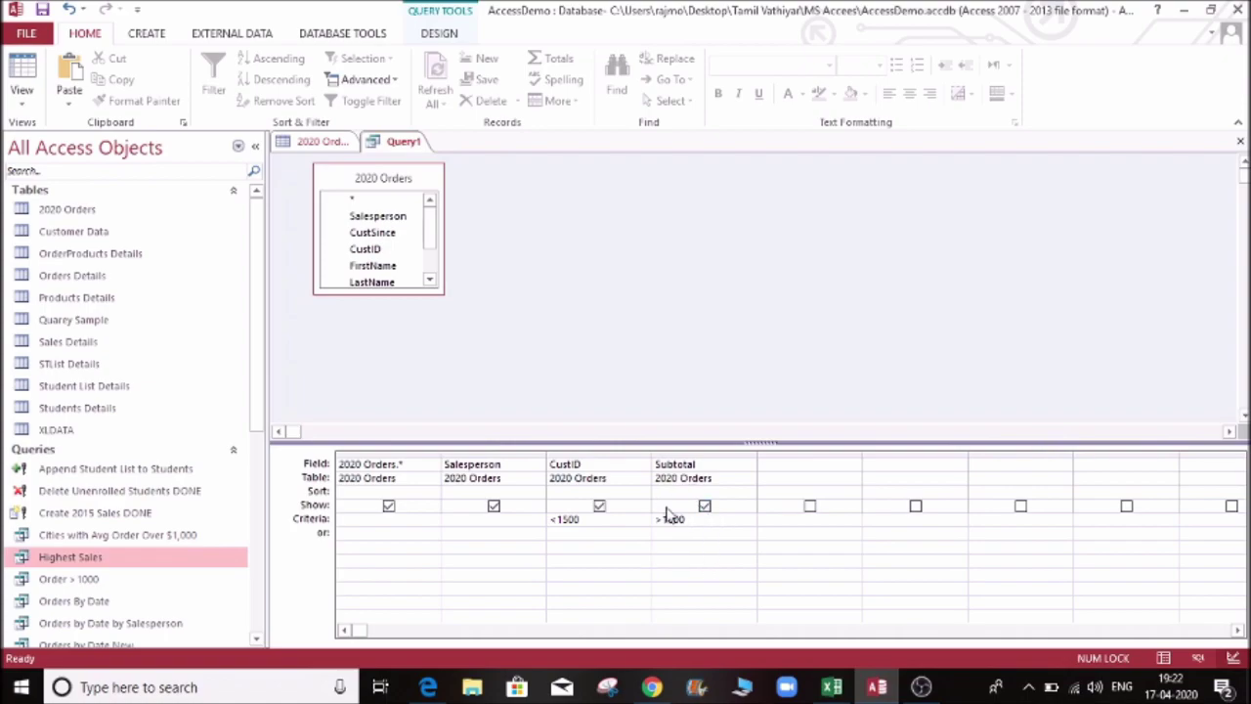
pyautogui.click(805, 465)
# Run the query and review all columns of its results.
pyautogui.click(439, 33)
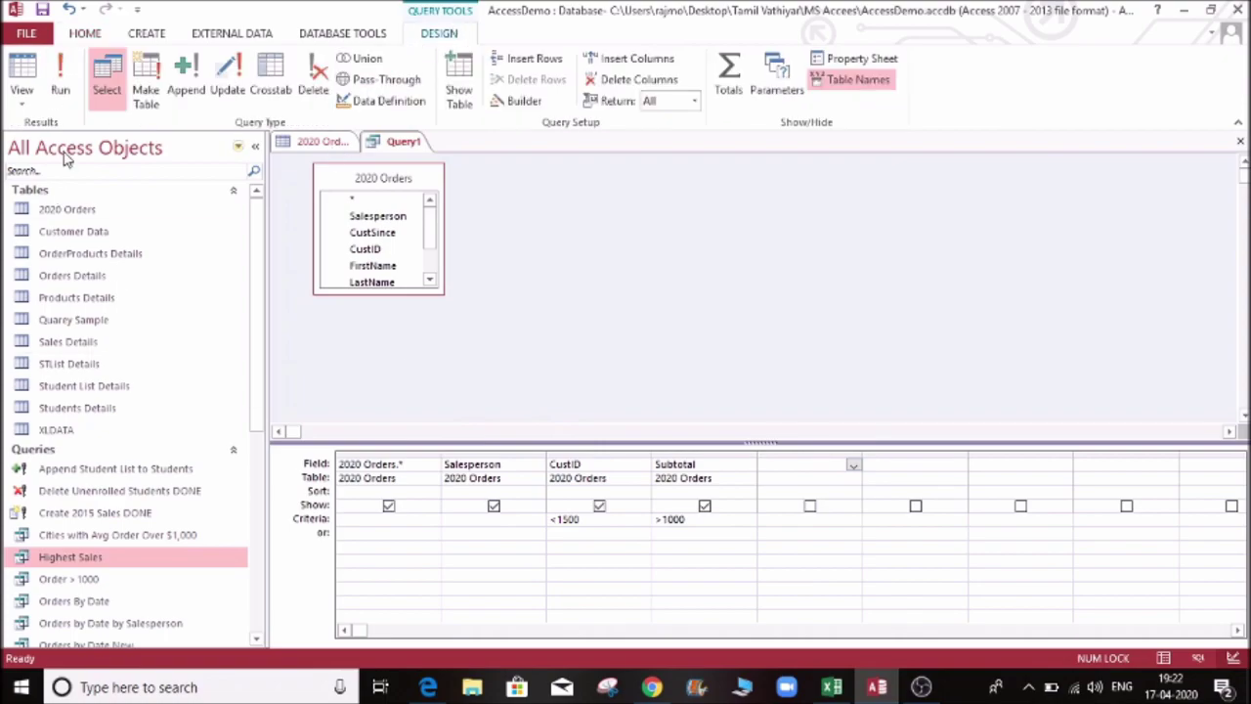
pyautogui.click(60, 78)
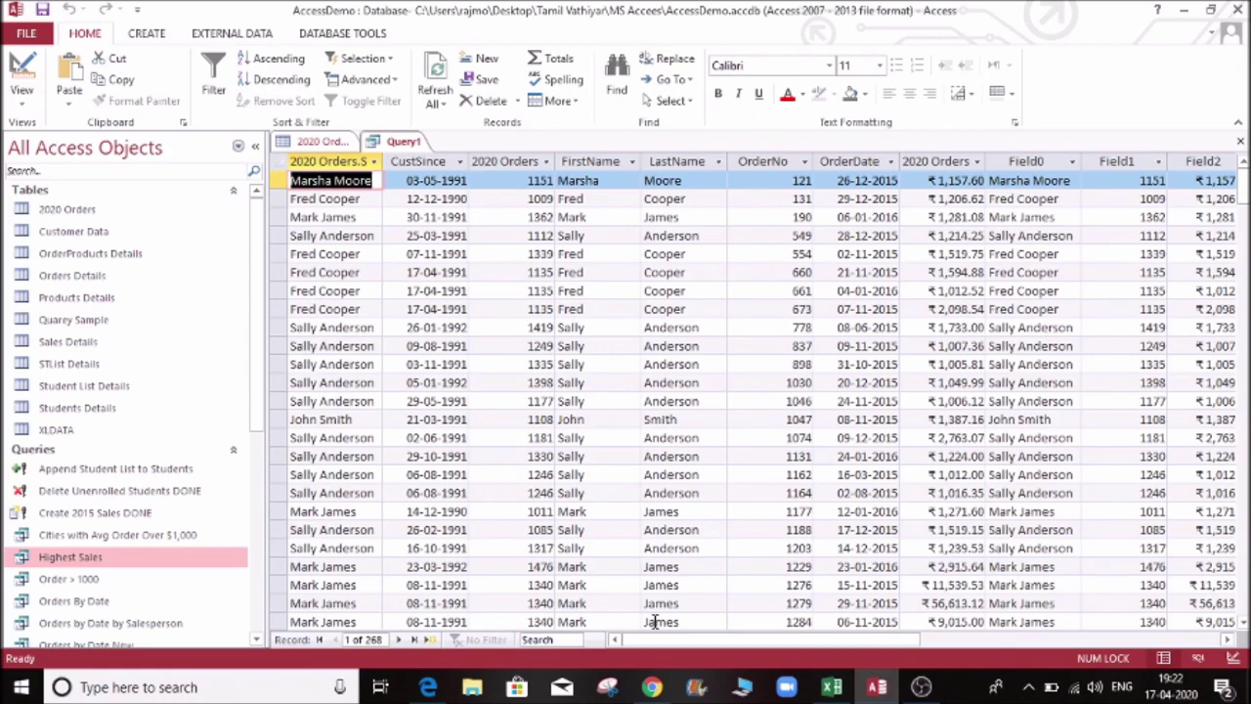
pyautogui.moveTo(708, 640); pyautogui.dragTo(837, 645)
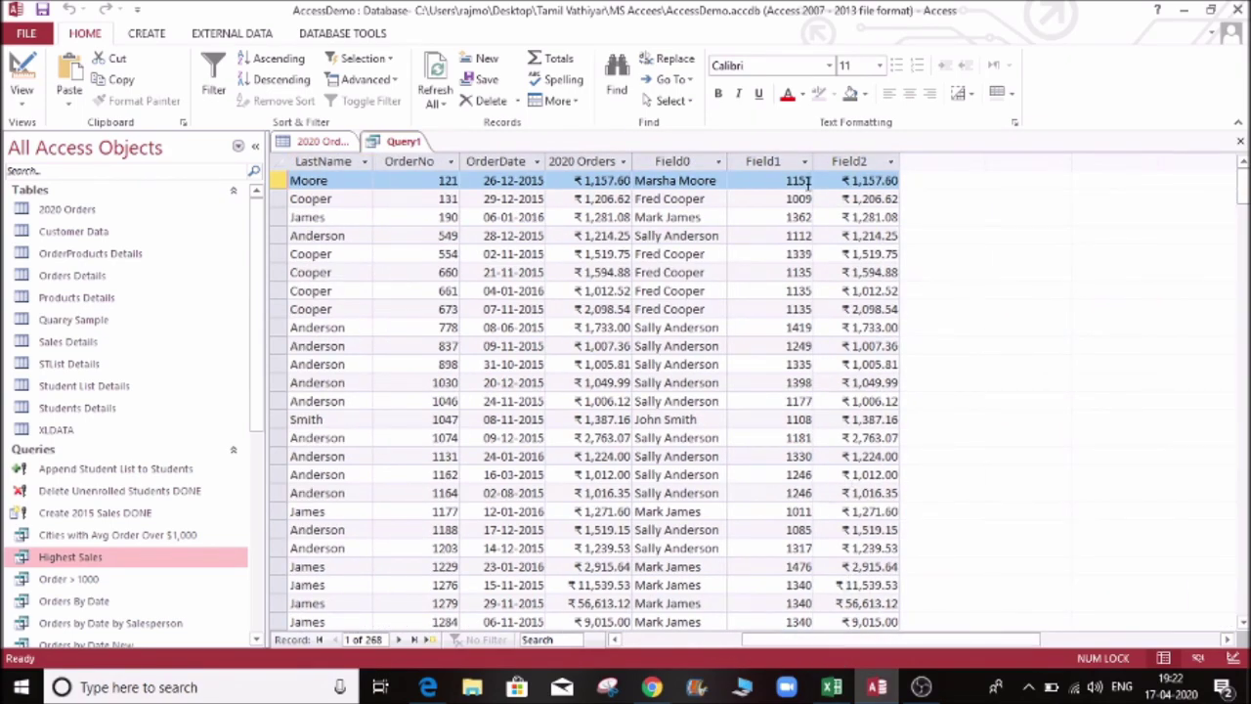
pyautogui.moveTo(866, 647); pyautogui.dragTo(743, 648)
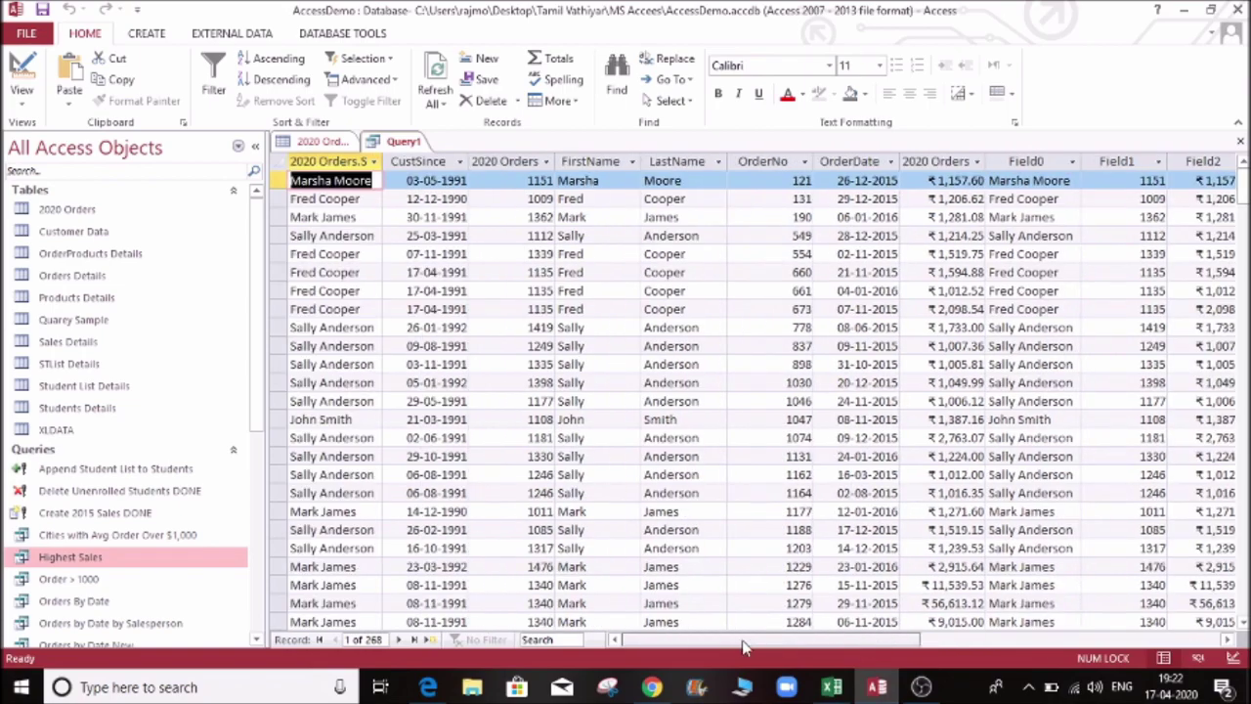
# Sort the query results by the 2020 Orders.CustID column from smallest to largest, and change the sort to largest to smallest.
pyautogui.click(545, 164)
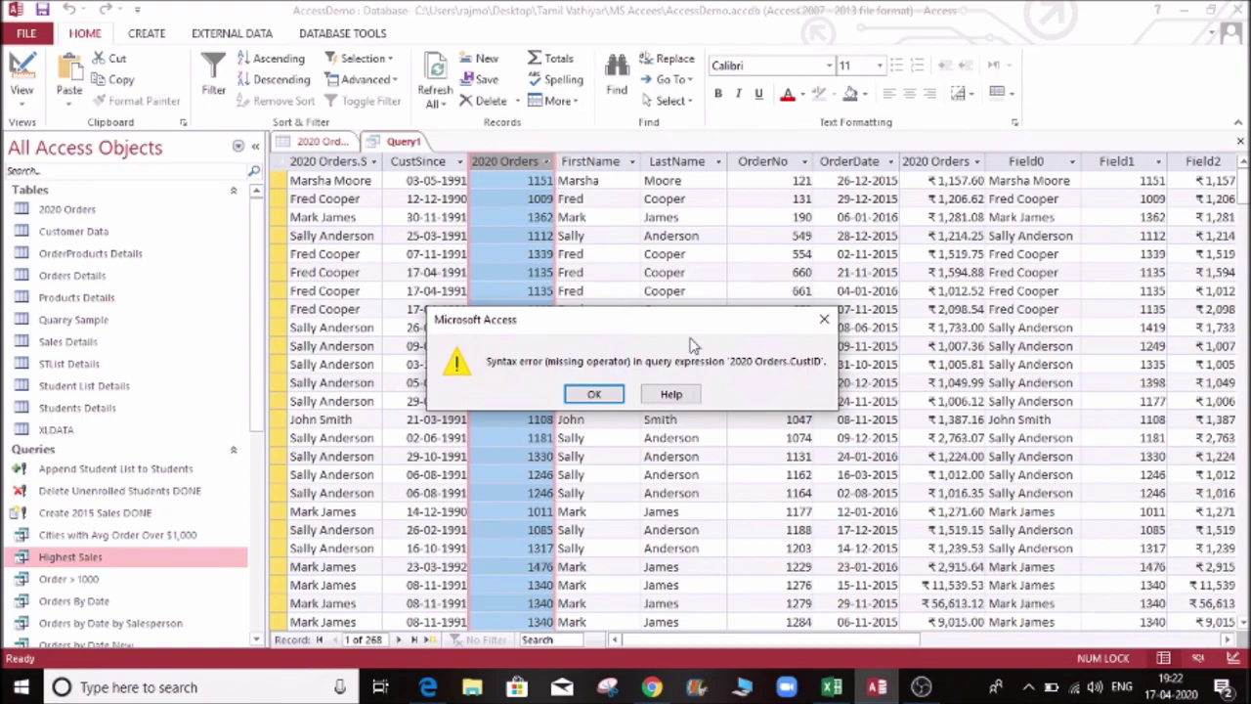
pyautogui.click(606, 394)
pyautogui.click(586, 184)
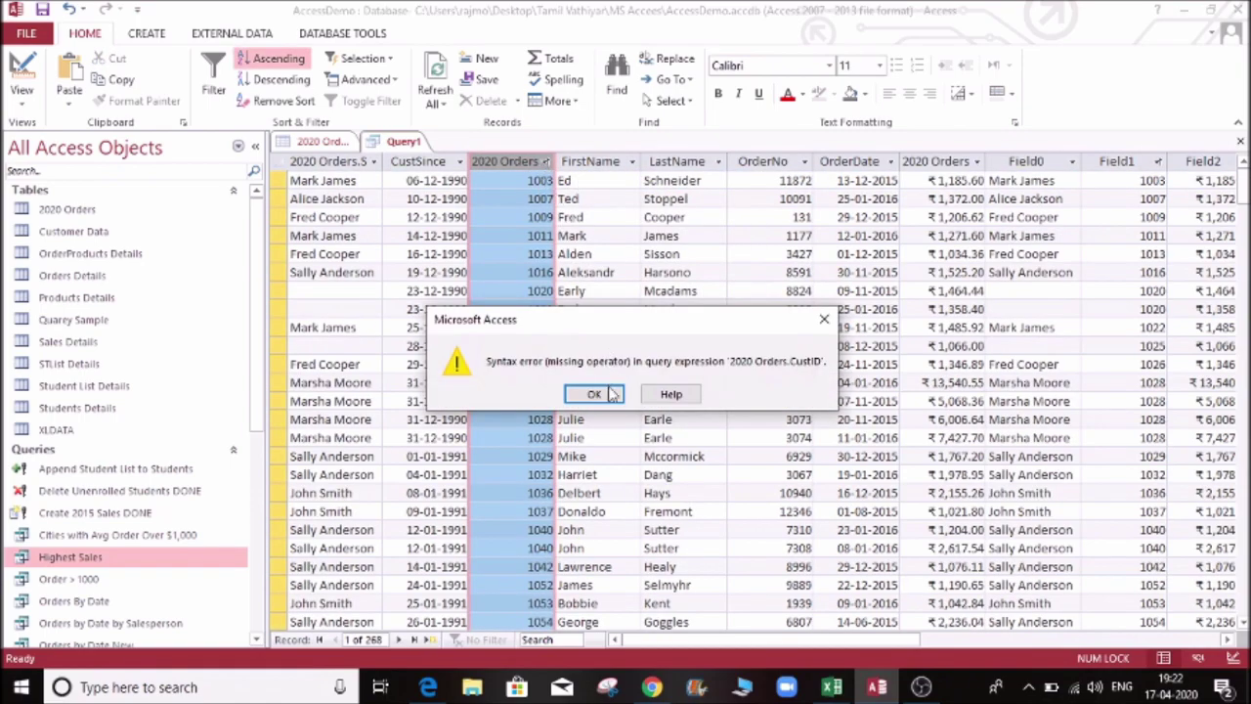
pyautogui.click(599, 393)
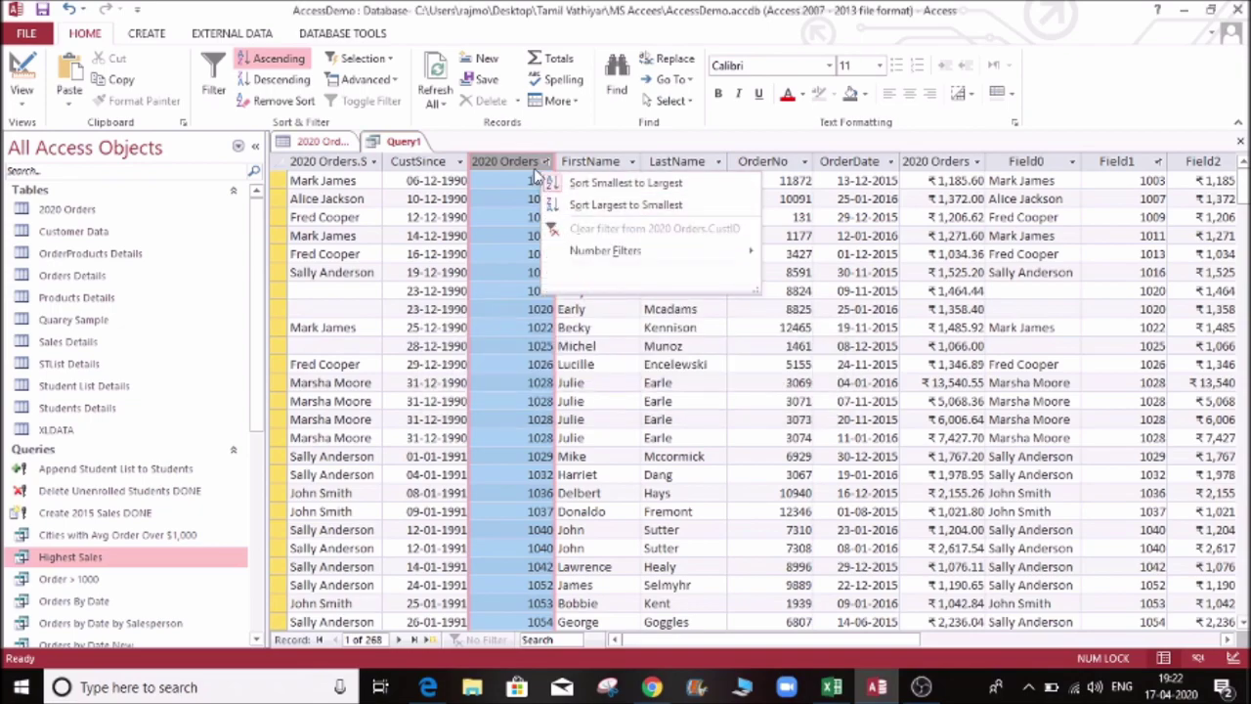
pyautogui.click(565, 203)
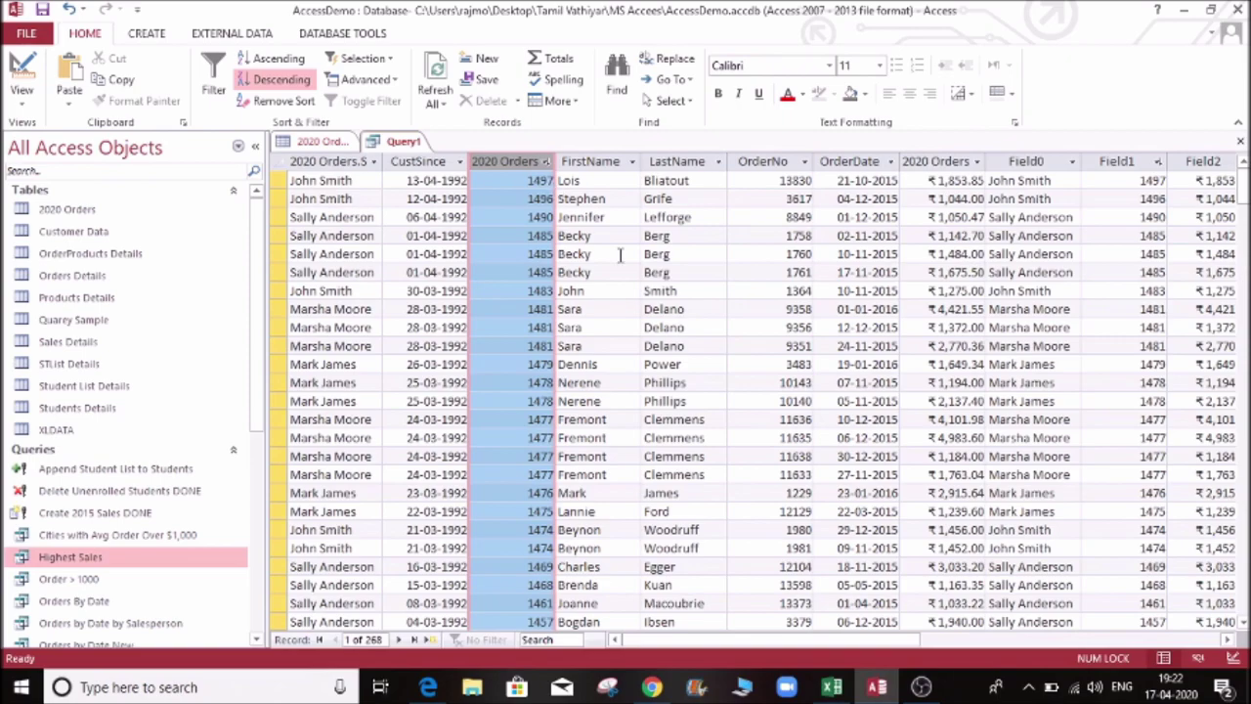
# Sort the Field2 subtotal column in ascending order, change it to descending order, and review the sorted records.
pyautogui.moveTo(807, 641); pyautogui.dragTo(1009, 640)
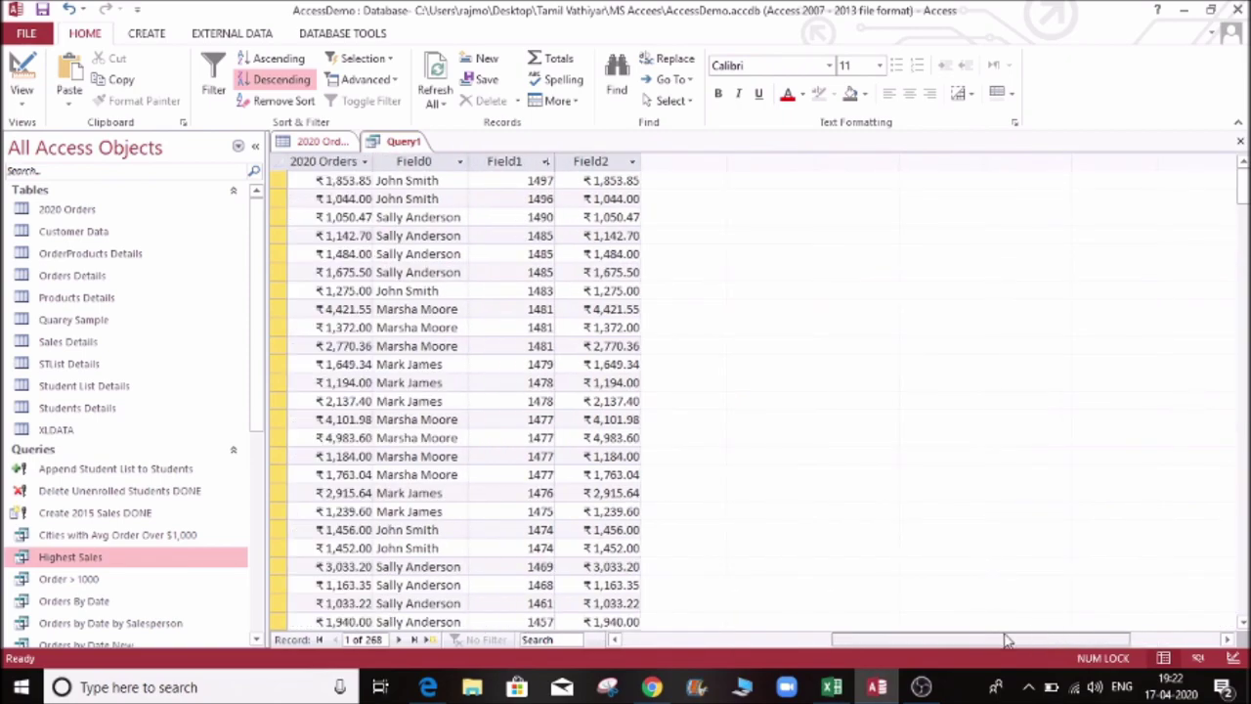
pyautogui.click(634, 164)
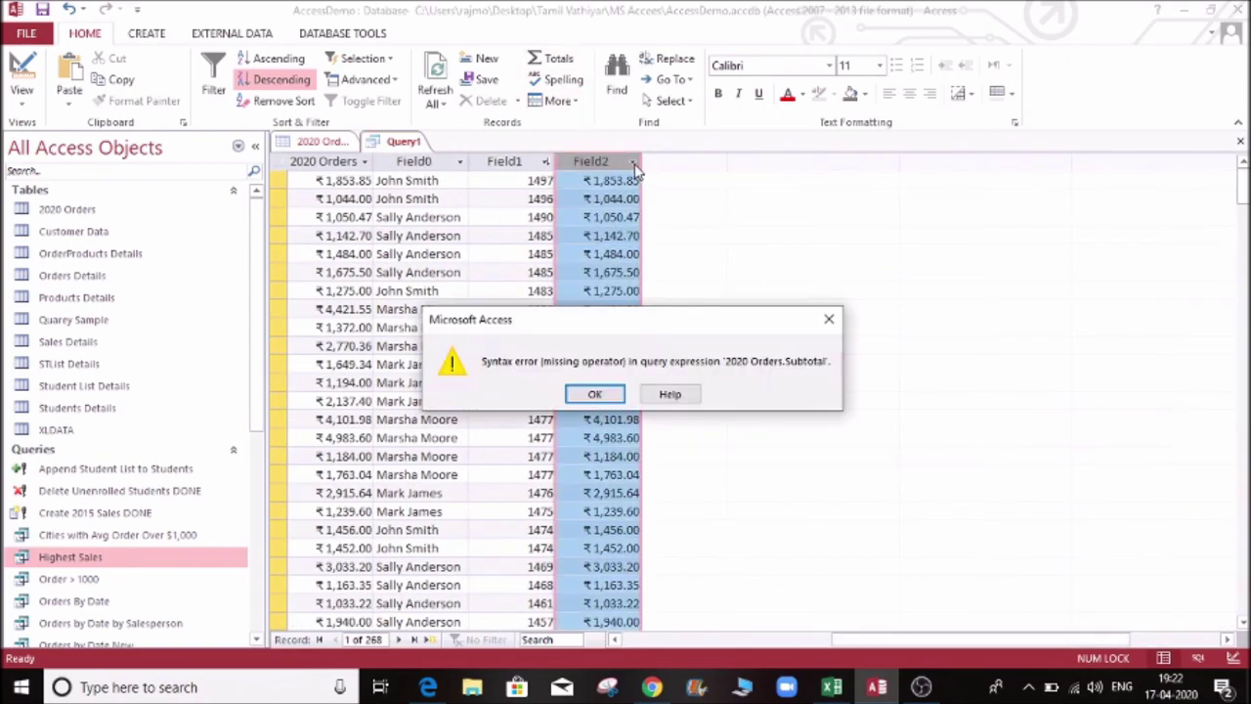
pyautogui.click(595, 394)
pyautogui.click(673, 184)
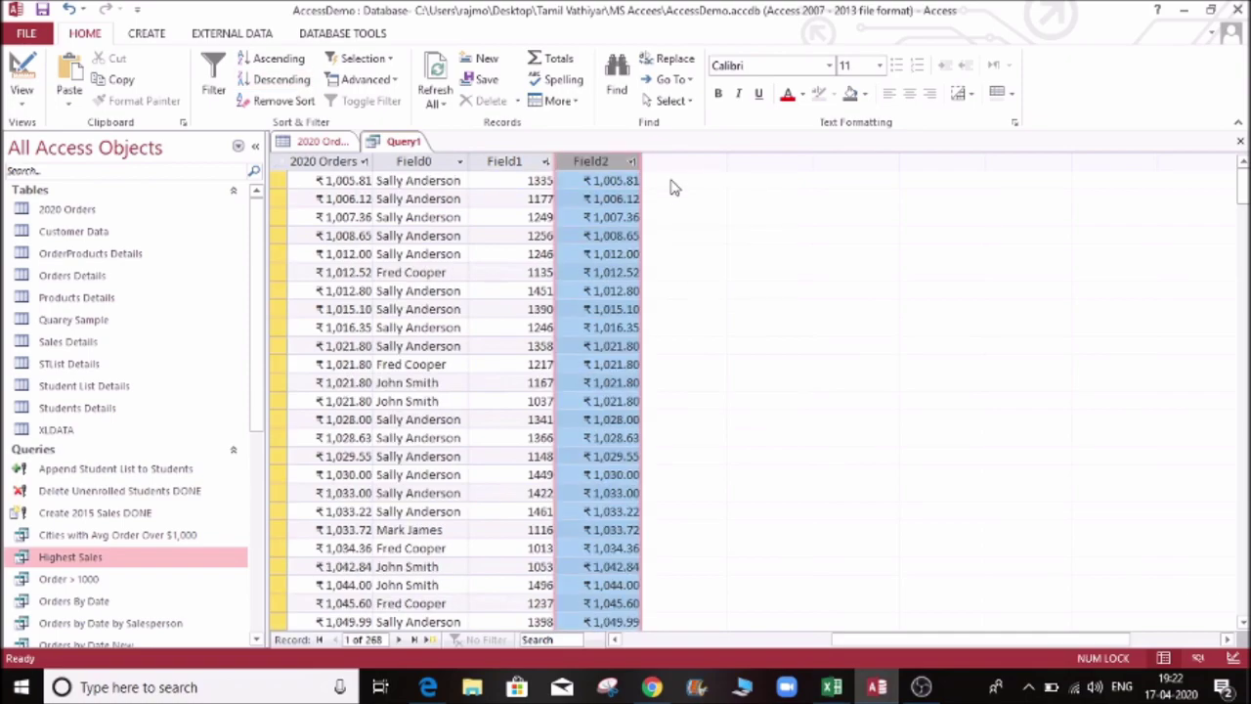
pyautogui.click(637, 162)
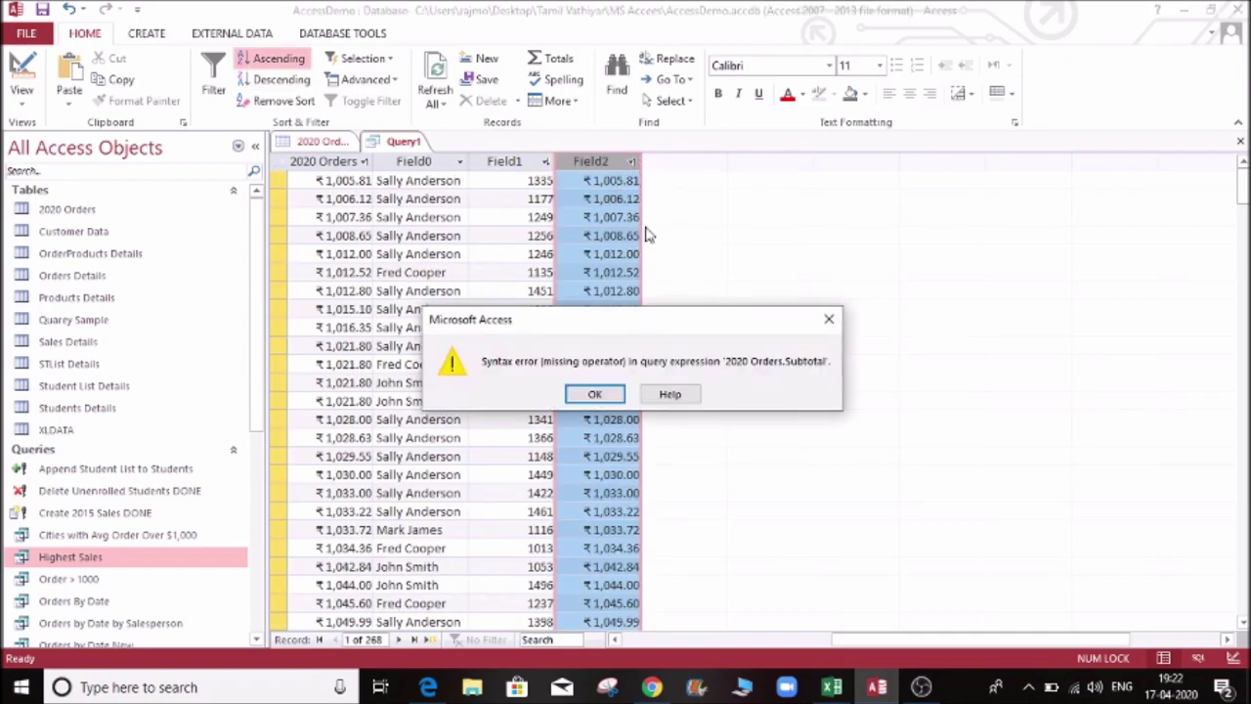
pyautogui.click(596, 393)
pyautogui.click(670, 207)
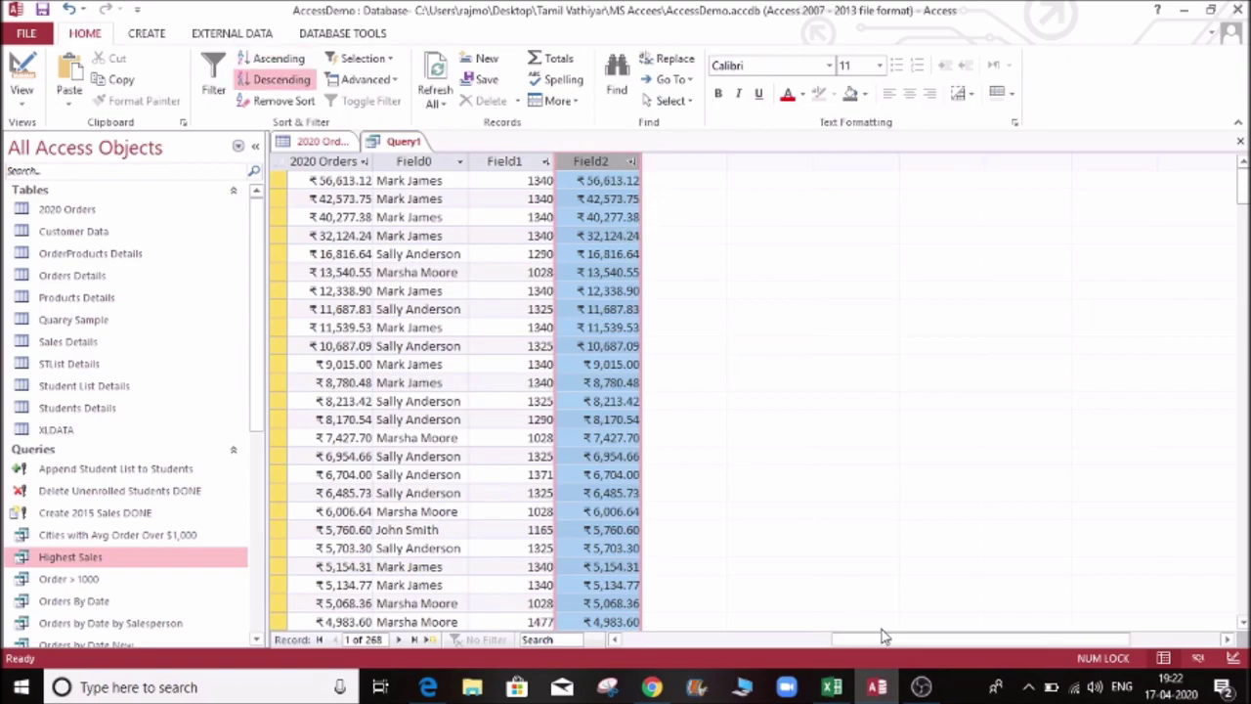
pyautogui.moveTo(857, 641); pyautogui.dragTo(640, 641)
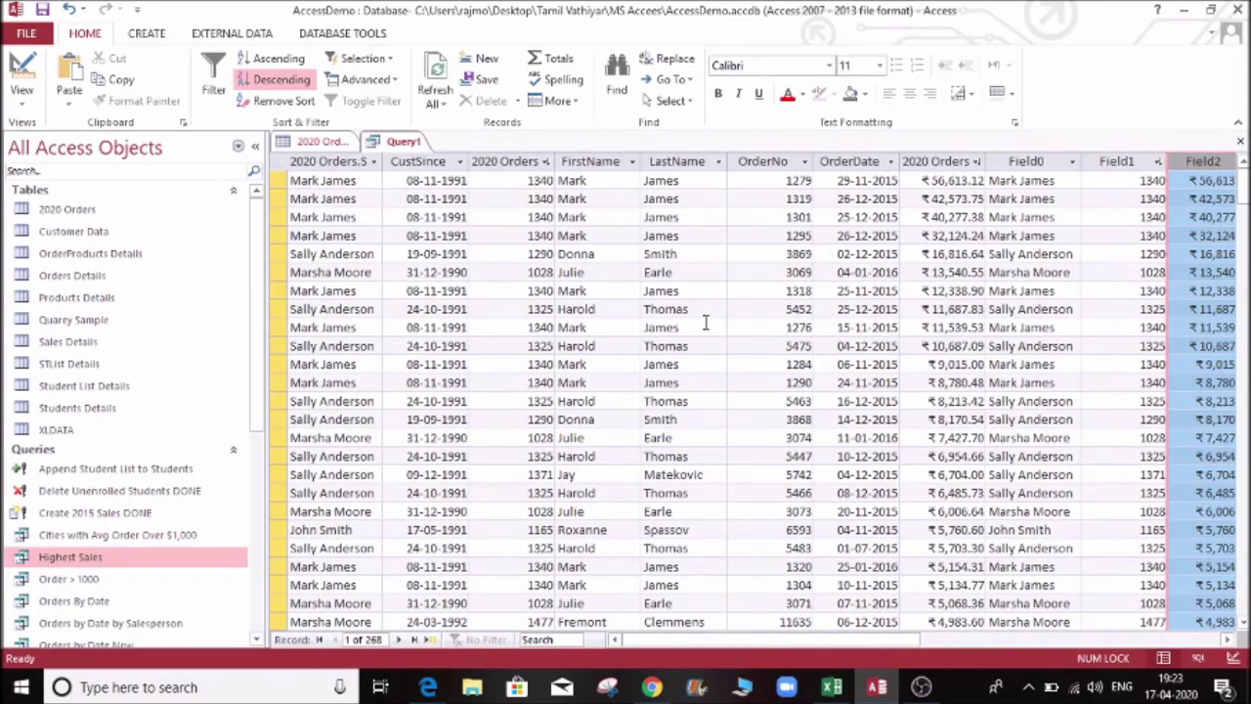
pyautogui.moveTo(872, 642); pyautogui.dragTo(963, 662)
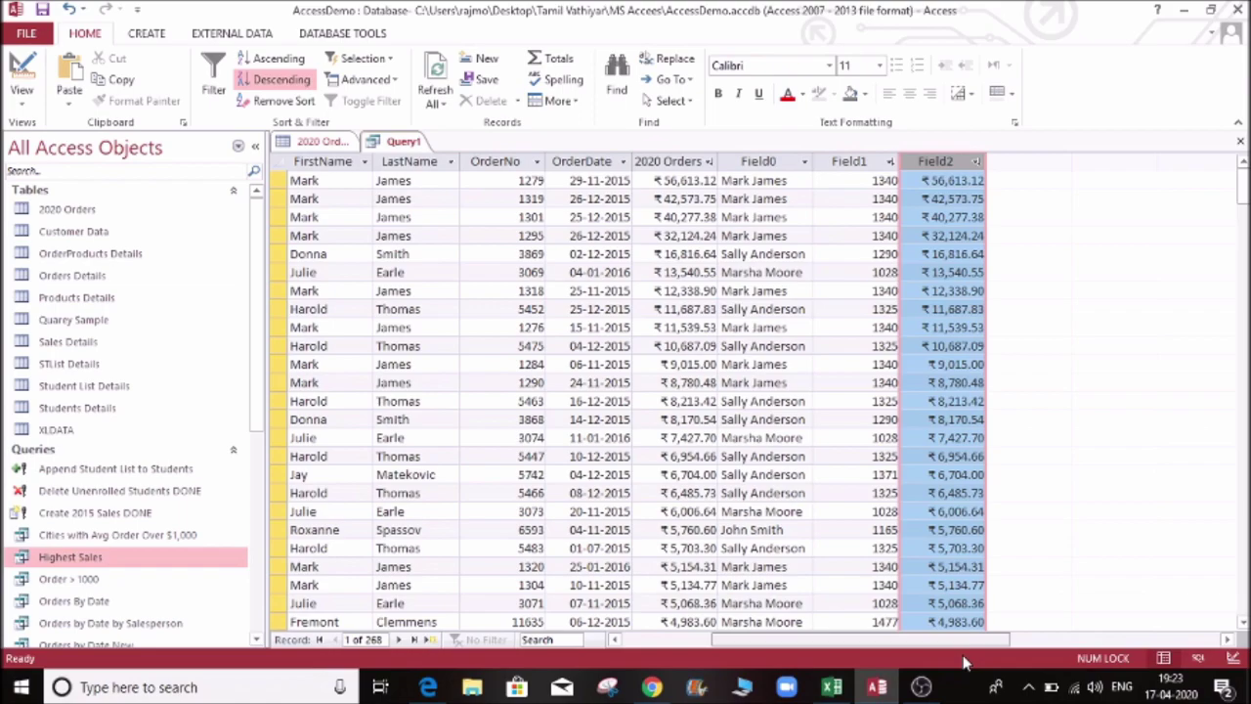
pyautogui.click(797, 327)
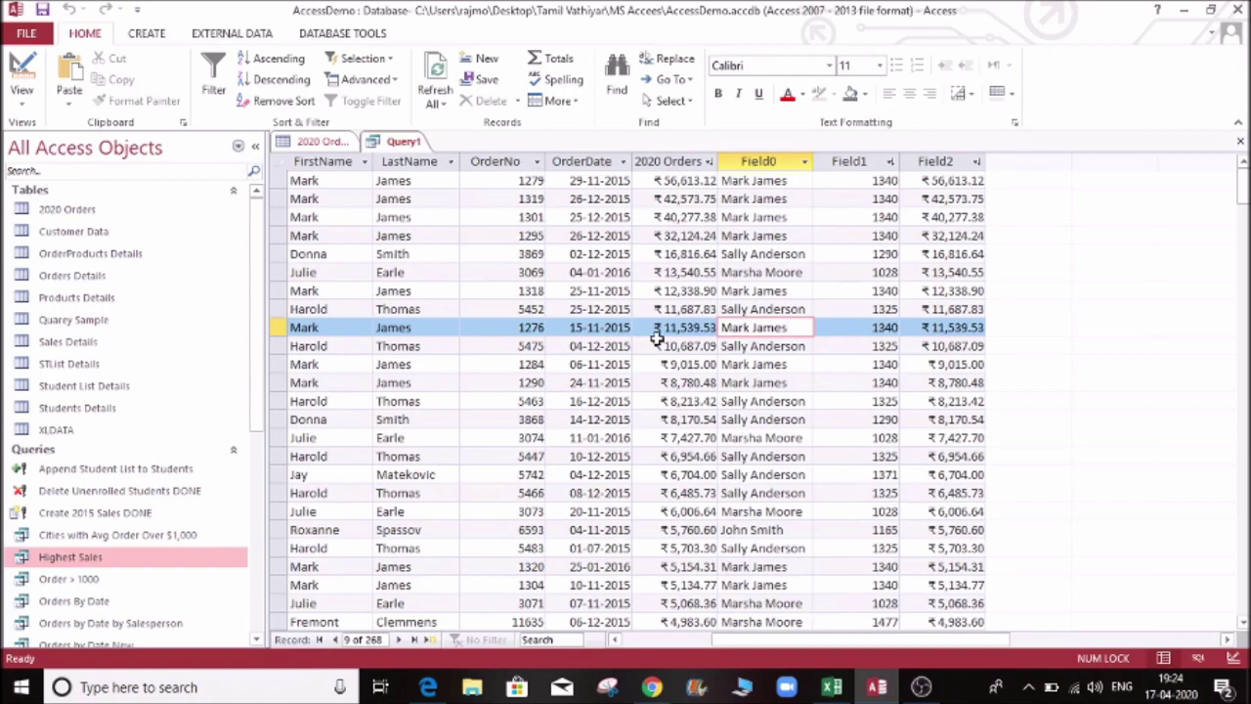
pyautogui.click(960, 235)
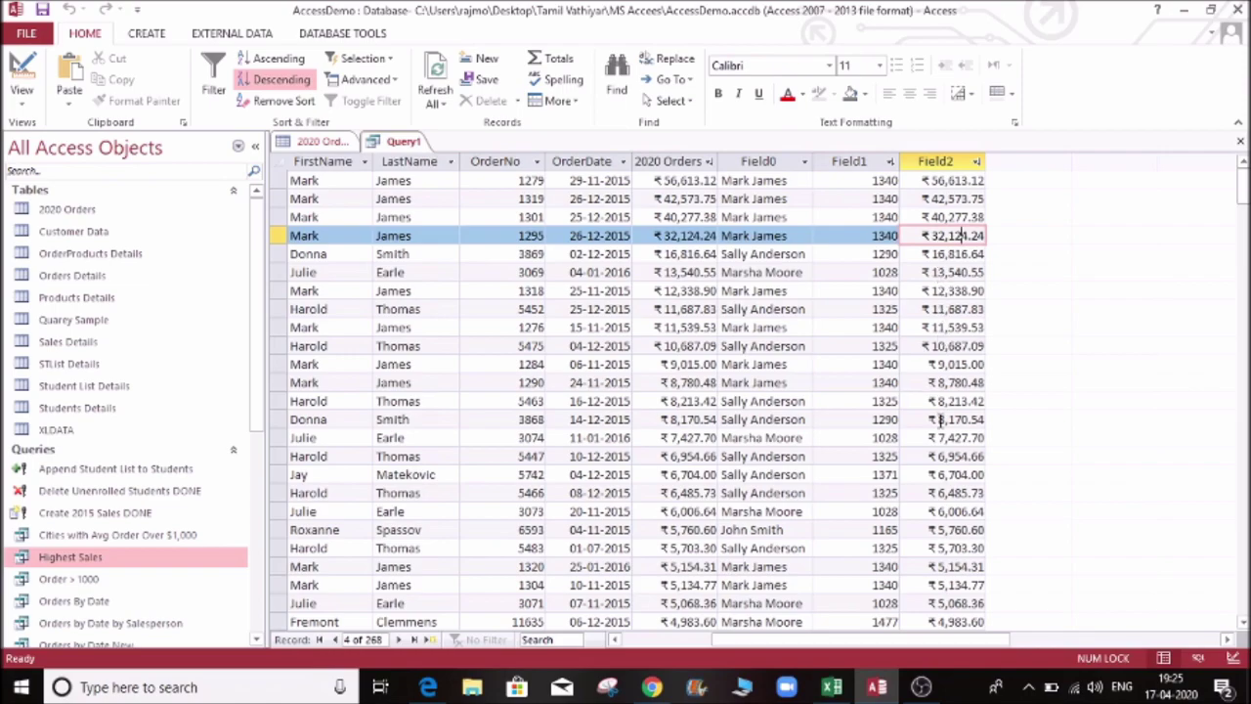
pyautogui.click(966, 290)
pyautogui.click(957, 198)
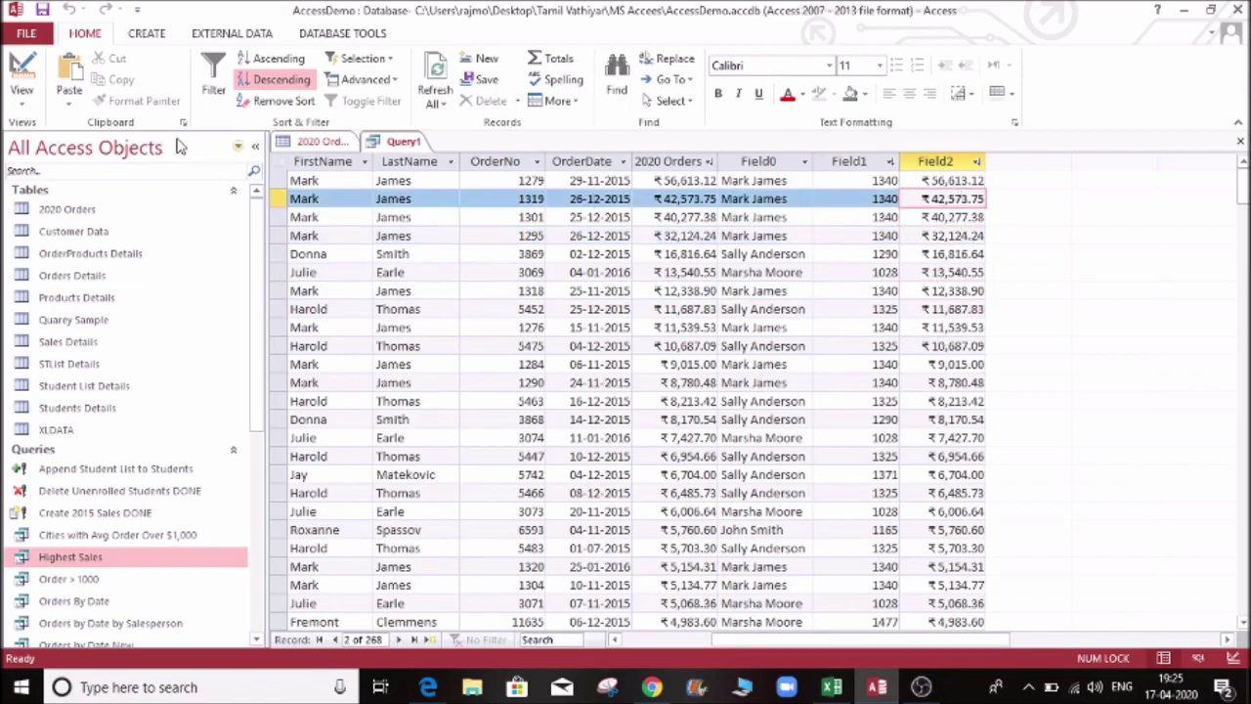
# Return to the query design and replace the Subtotal criterion with <2000 or, on the alternative criteria row, >40000.
pyautogui.click(37, 85)
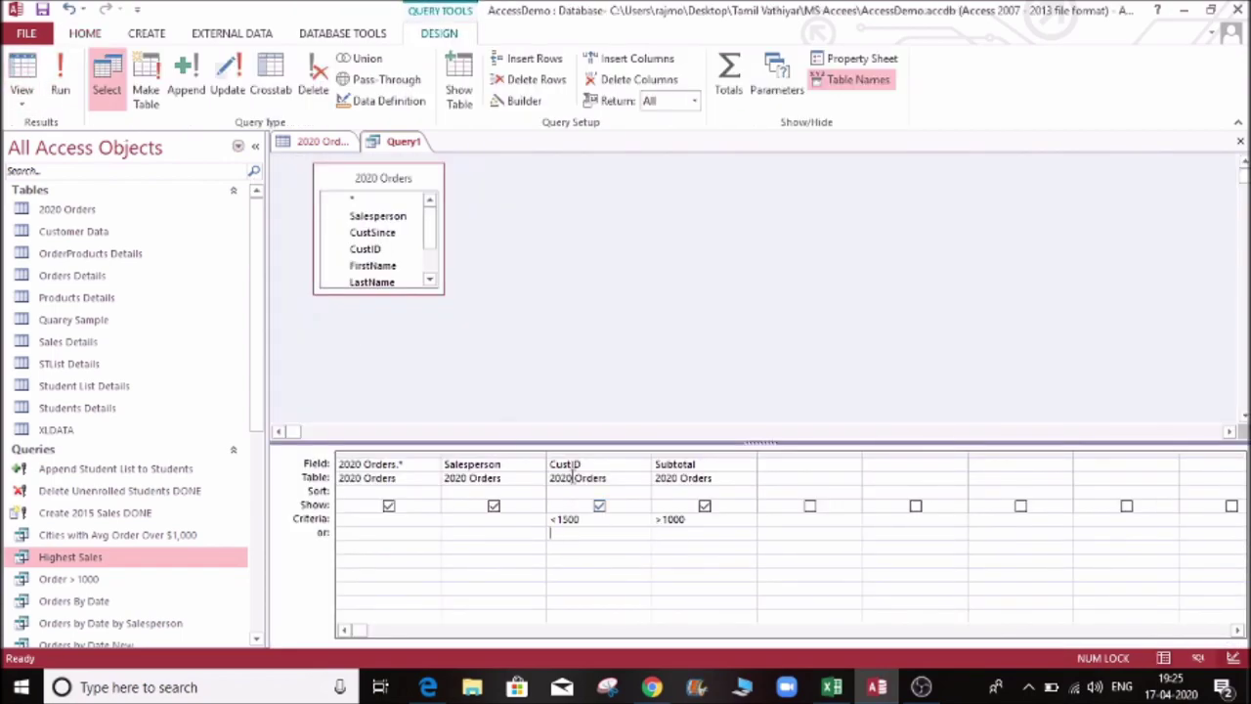
pyautogui.click(721, 467)
pyautogui.click(737, 480)
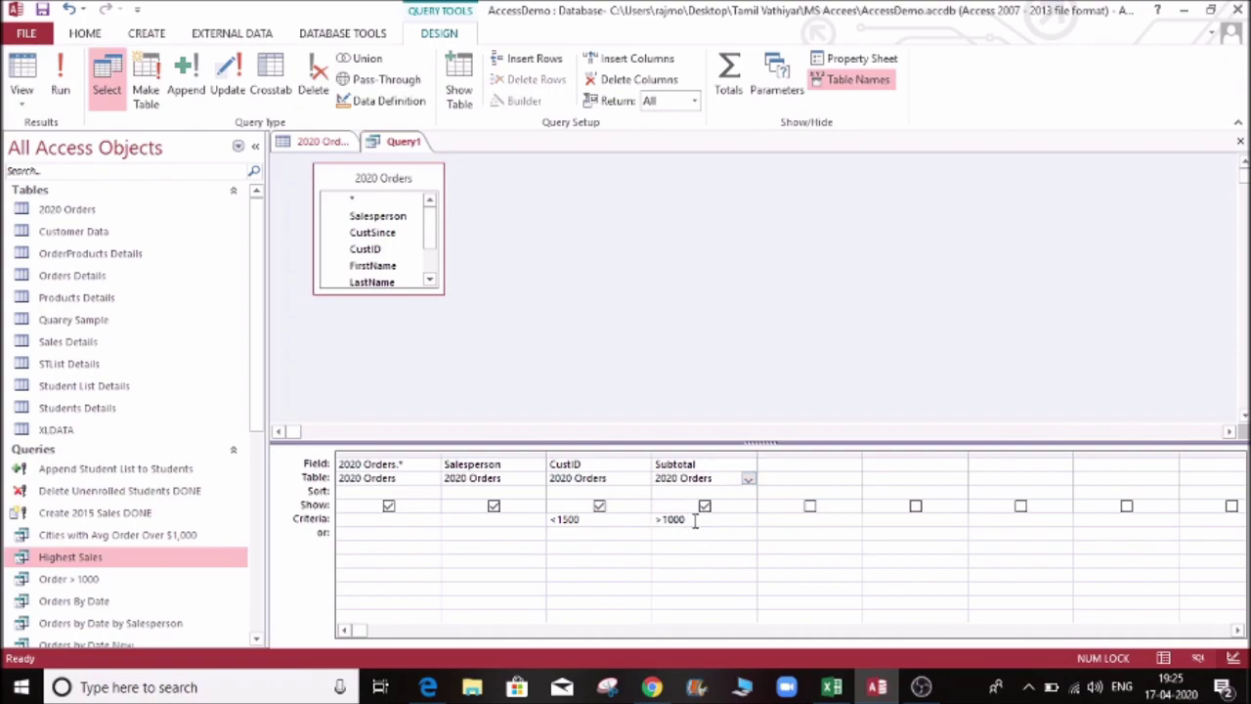
pyautogui.moveTo(693, 519); pyautogui.dragTo(631, 517)
pyautogui.press('Delete')
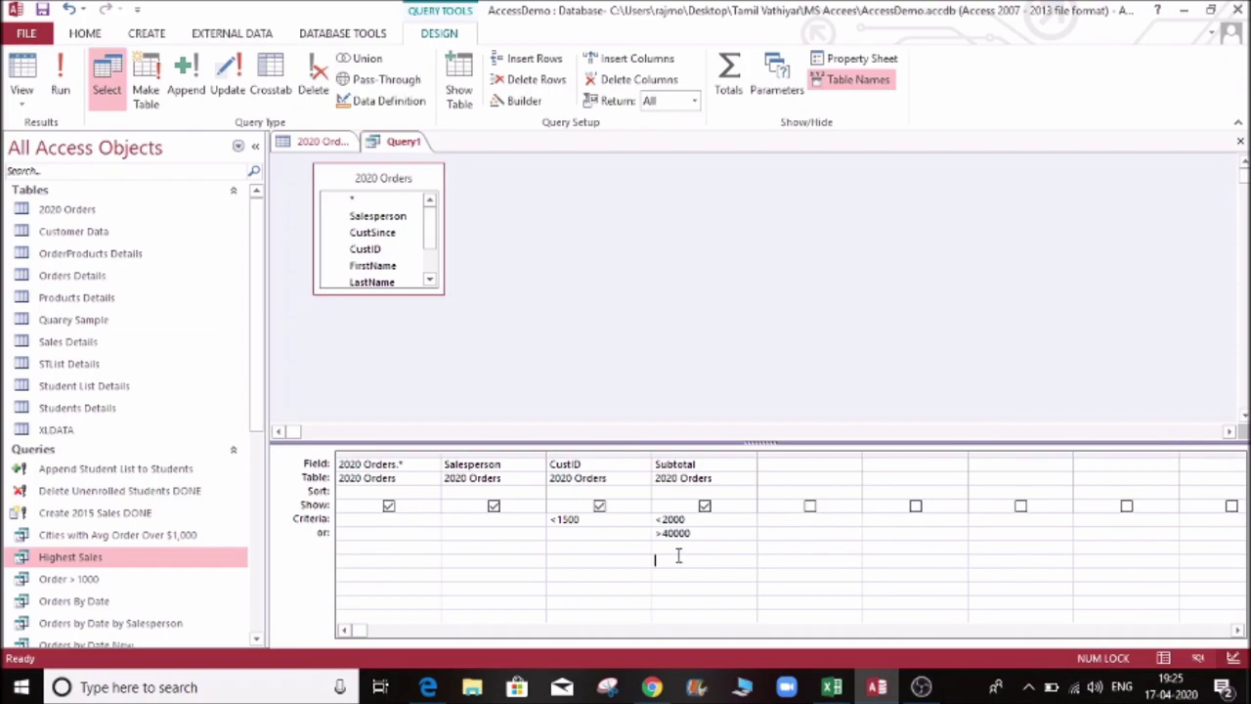
# Run the query, review the subtotals from the first to the last records, and return to Design View.
pyautogui.click(59, 93)
pyautogui.click(430, 198)
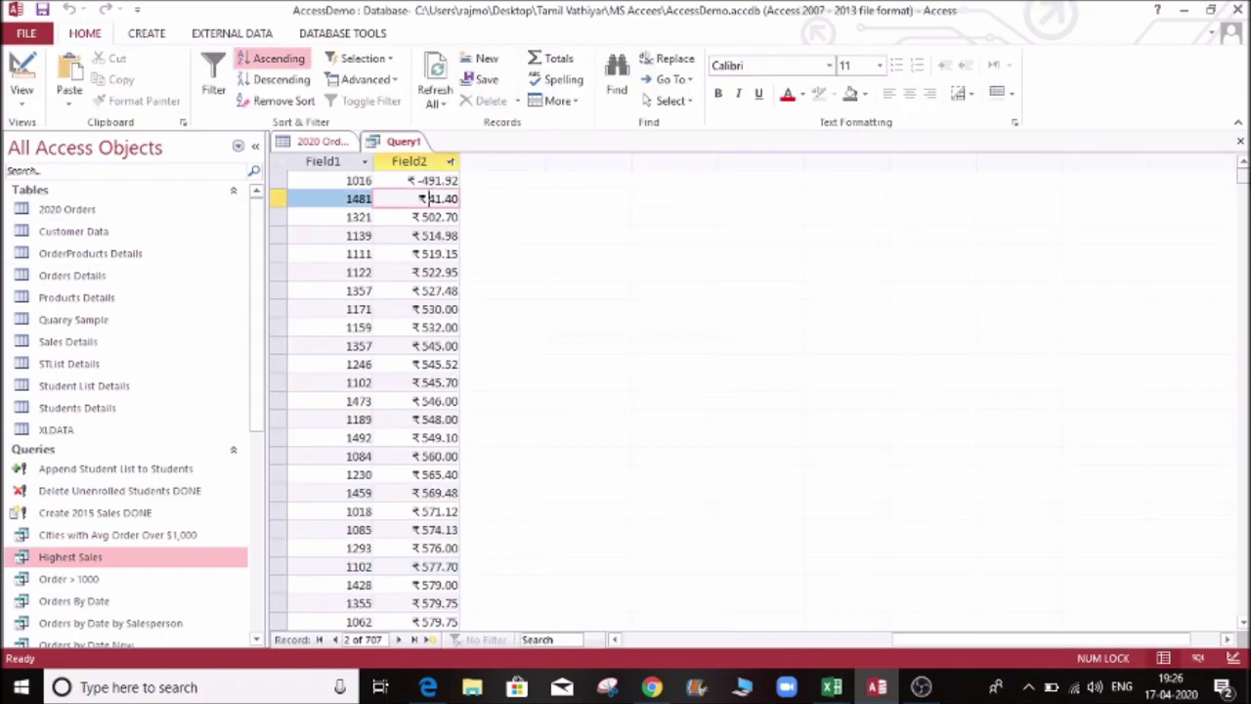
pyautogui.moveTo(1246, 183); pyautogui.dragTo(1243, 610)
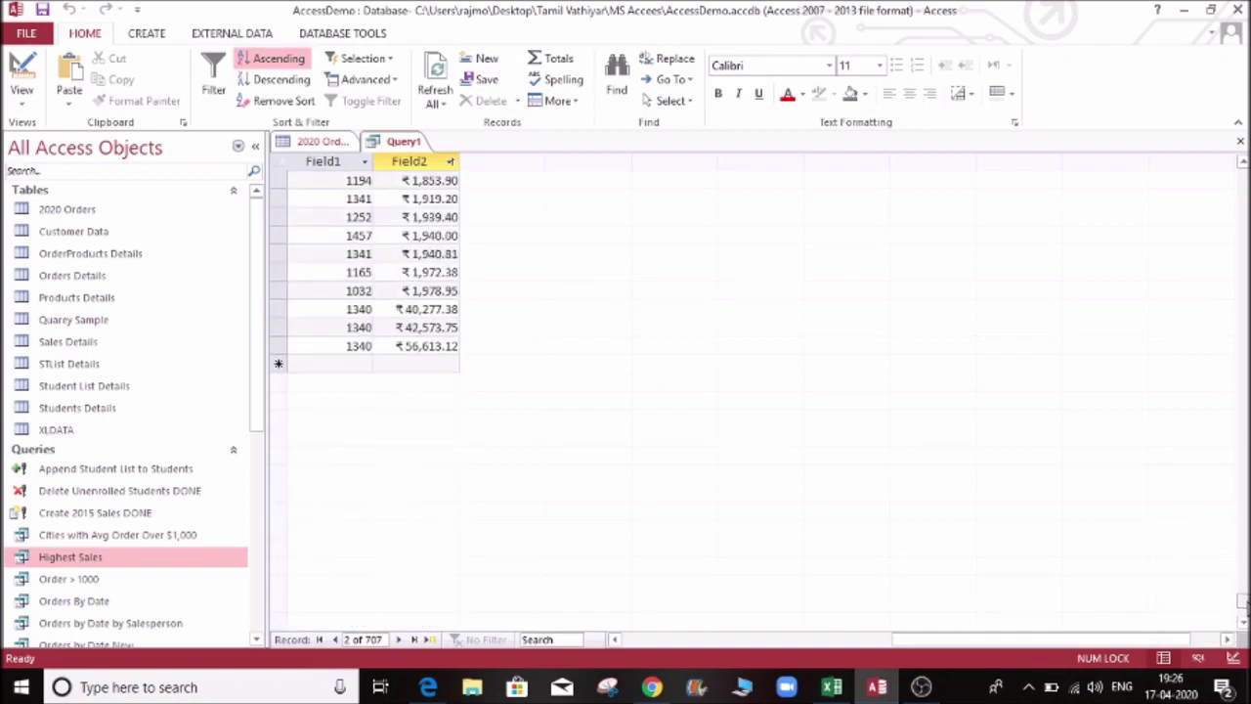
pyautogui.click(431, 292)
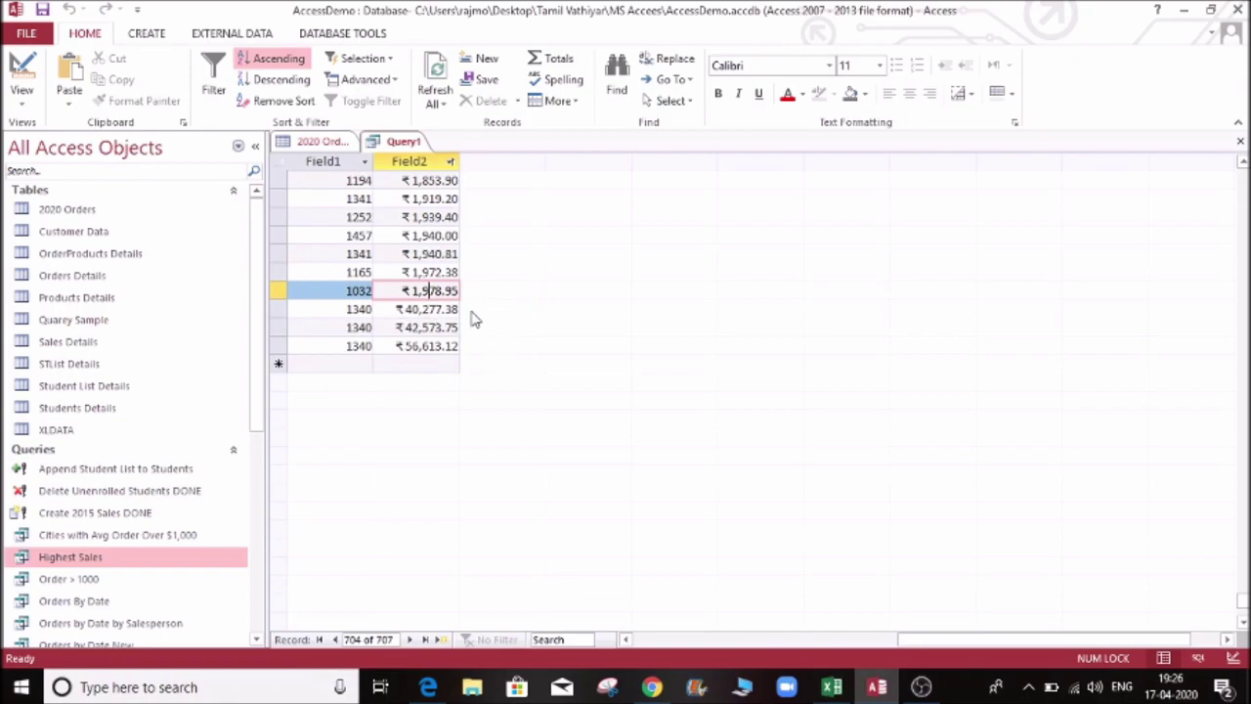
pyautogui.press('Down')
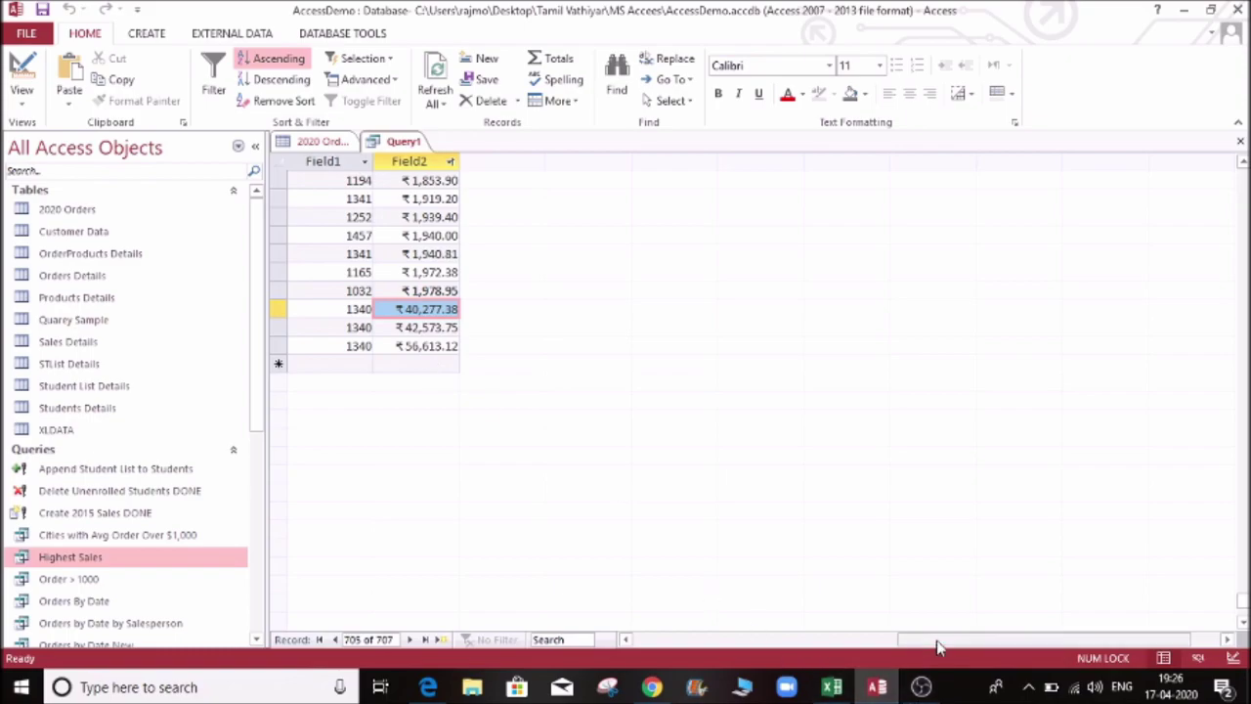
pyautogui.moveTo(938, 640); pyautogui.dragTo(853, 651)
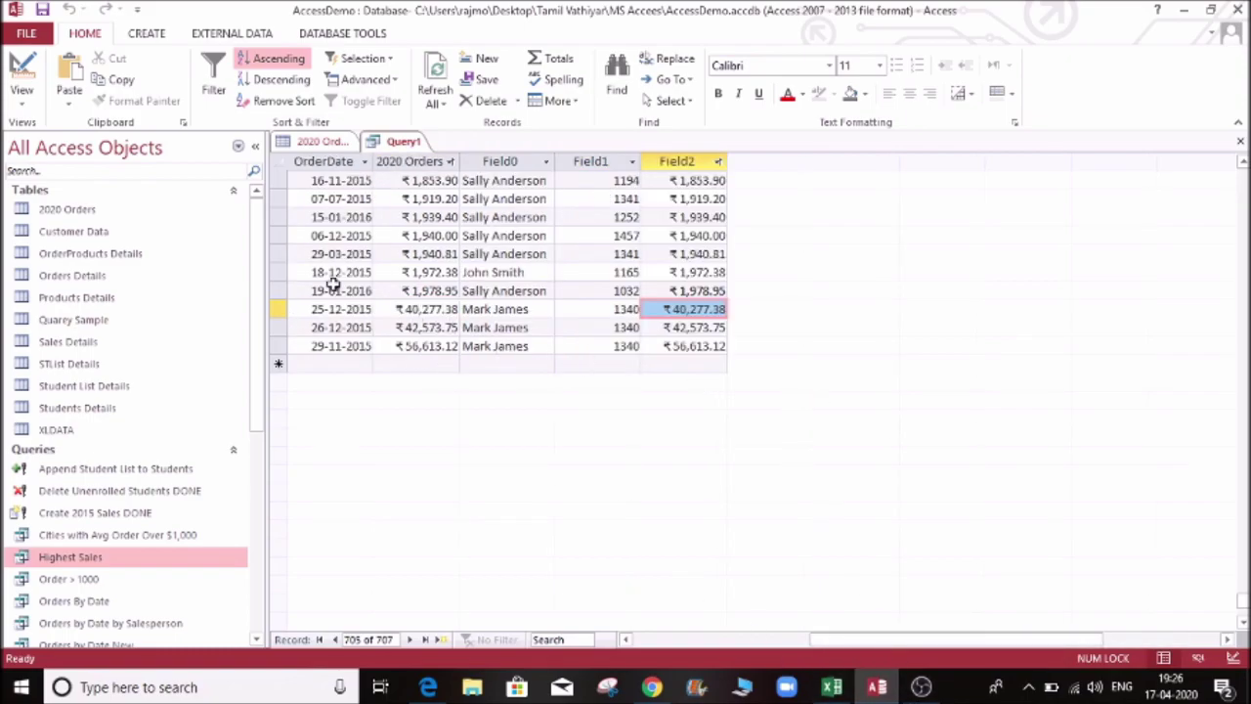
pyautogui.click(32, 102)
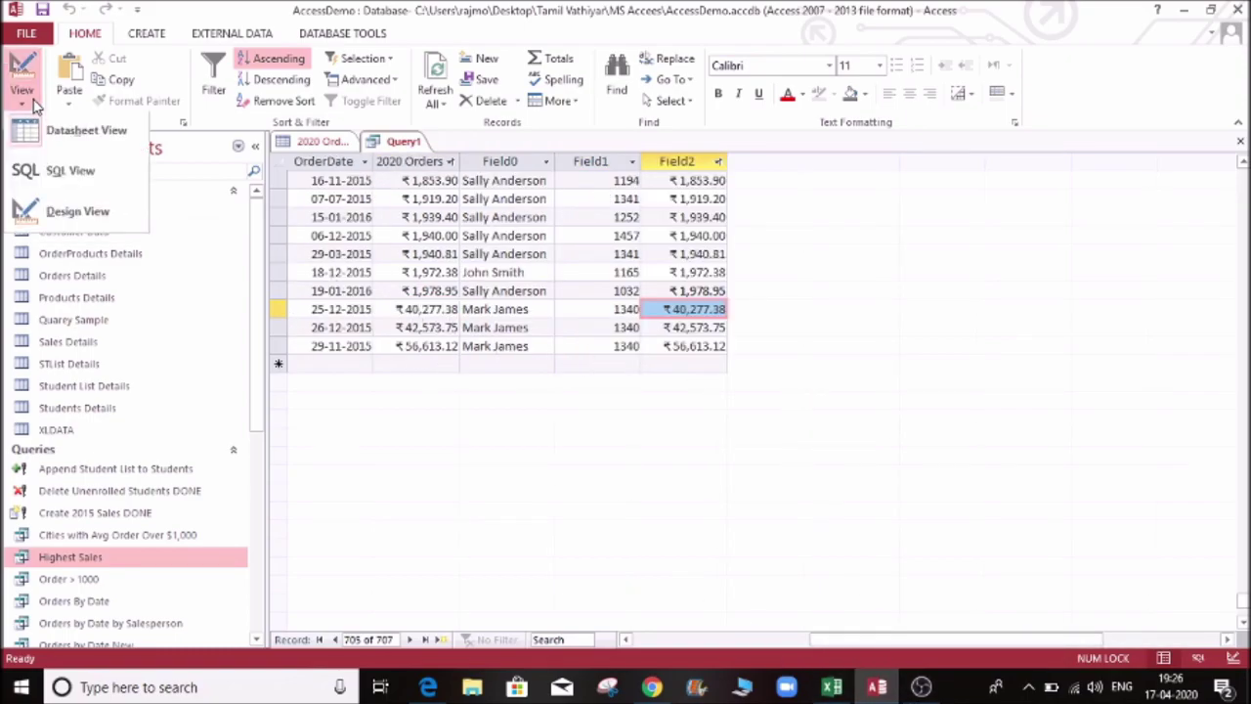
pyautogui.click(88, 212)
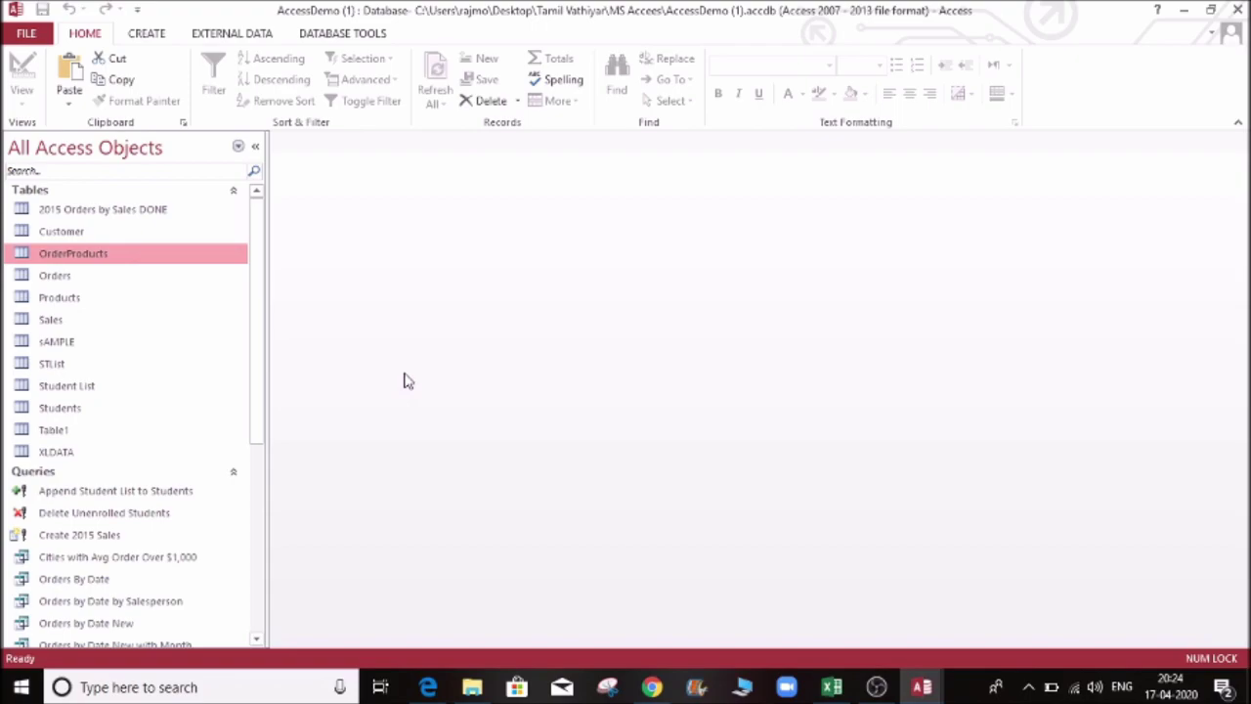
# Open the OrderProducts and Orders tables and compare their fields, looking for the column they share.
pyautogui.doubleClick(102, 256)
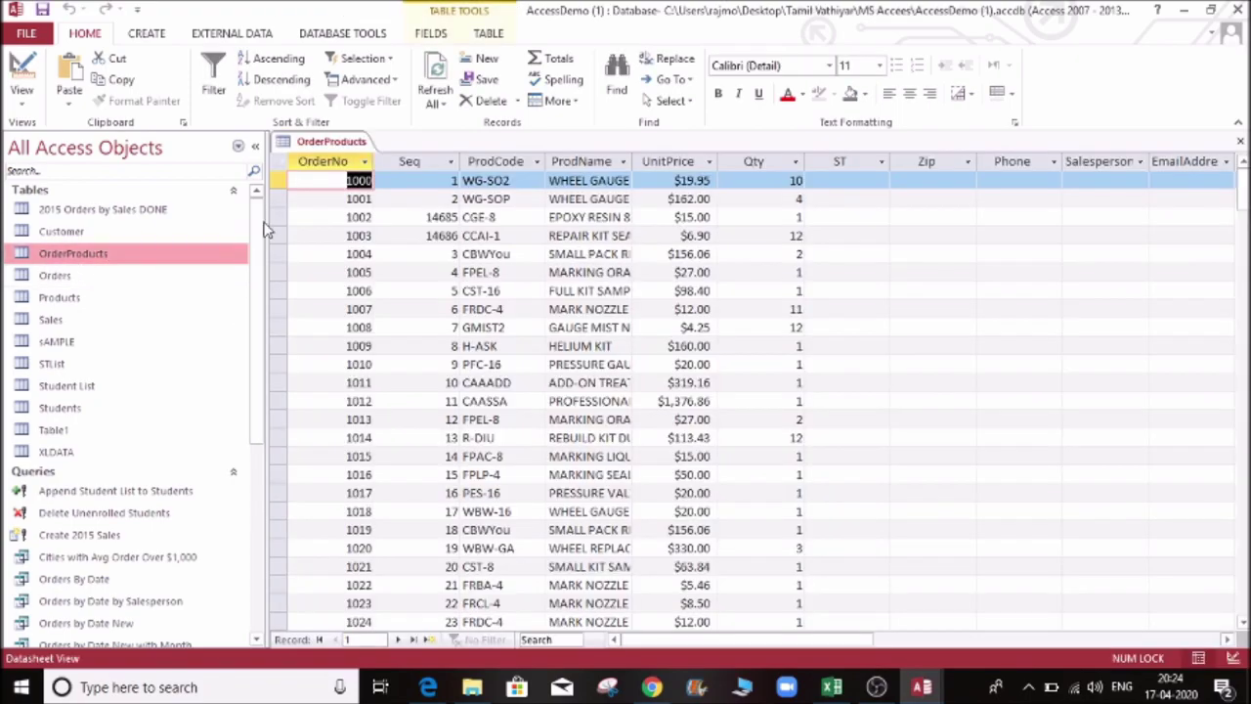
pyautogui.doubleClick(57, 277)
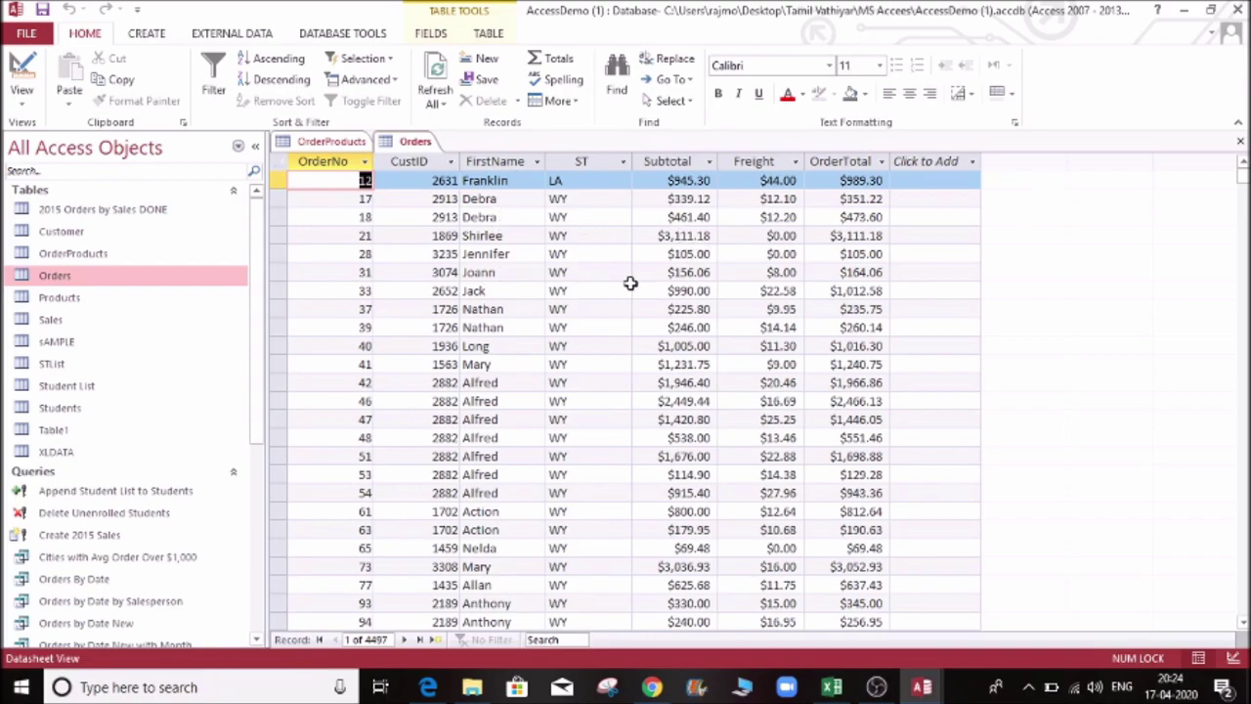
pyautogui.click(329, 142)
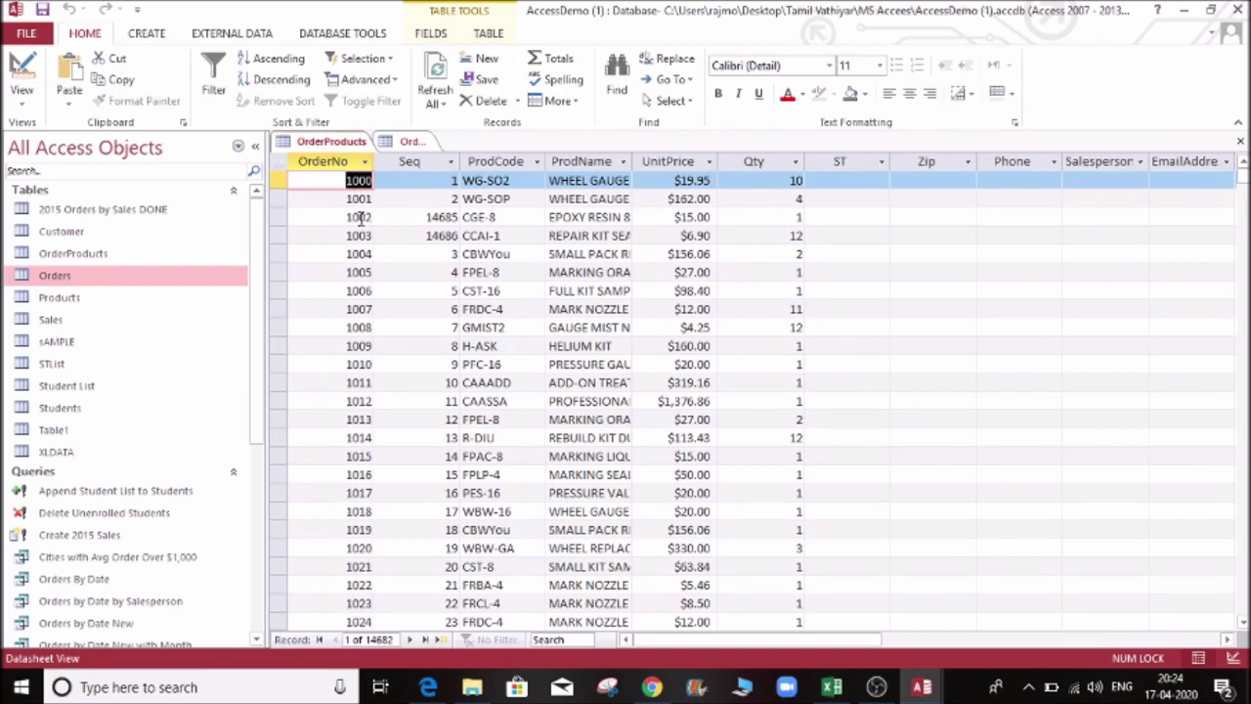
pyautogui.click(408, 143)
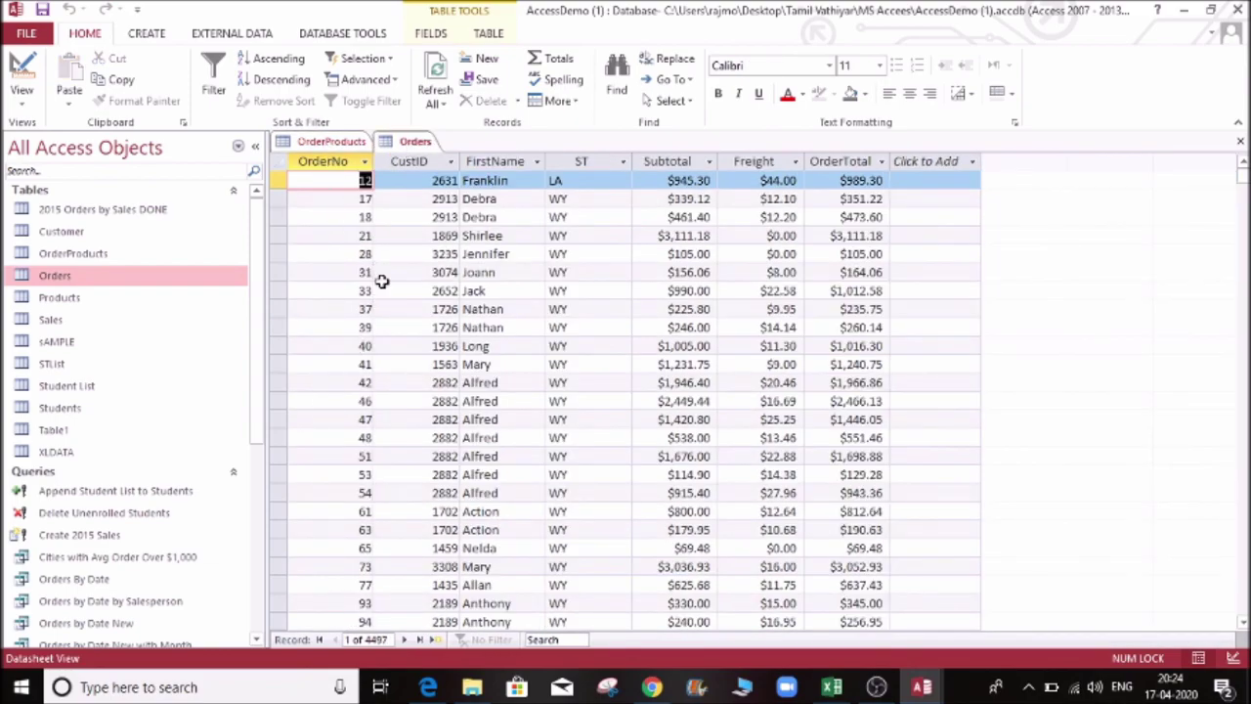
pyautogui.click(336, 144)
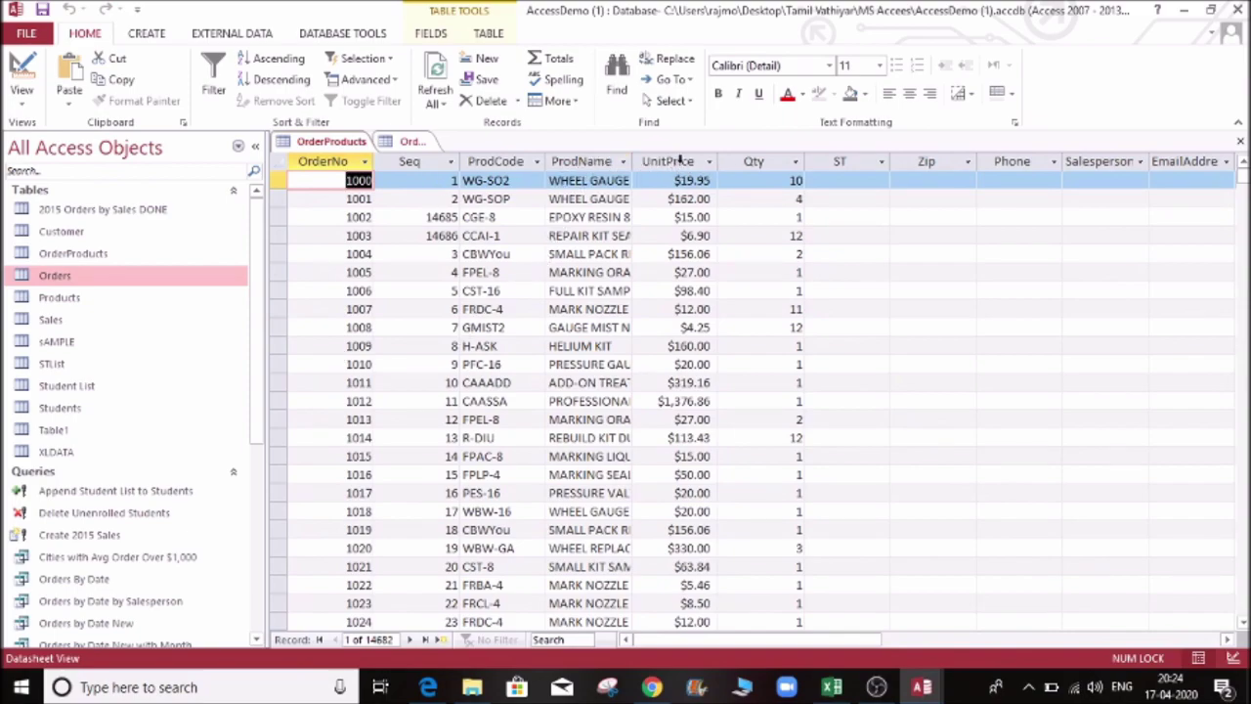
pyautogui.click(410, 144)
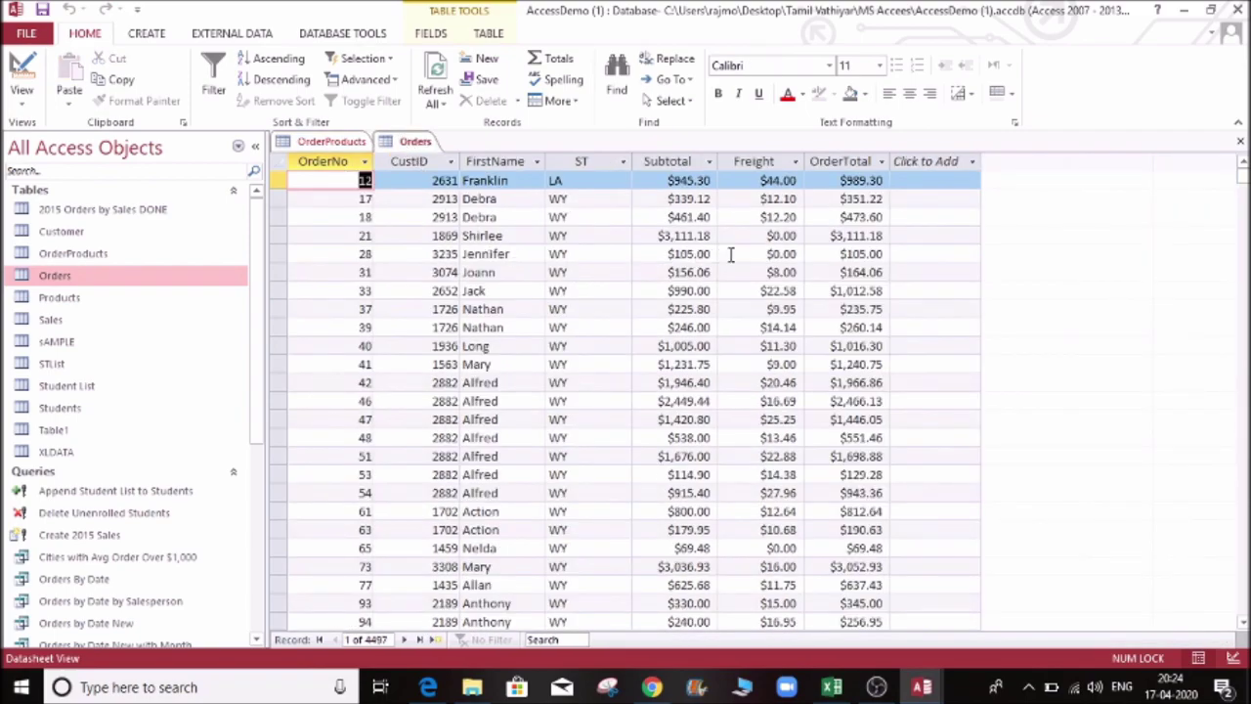
pyautogui.click(320, 143)
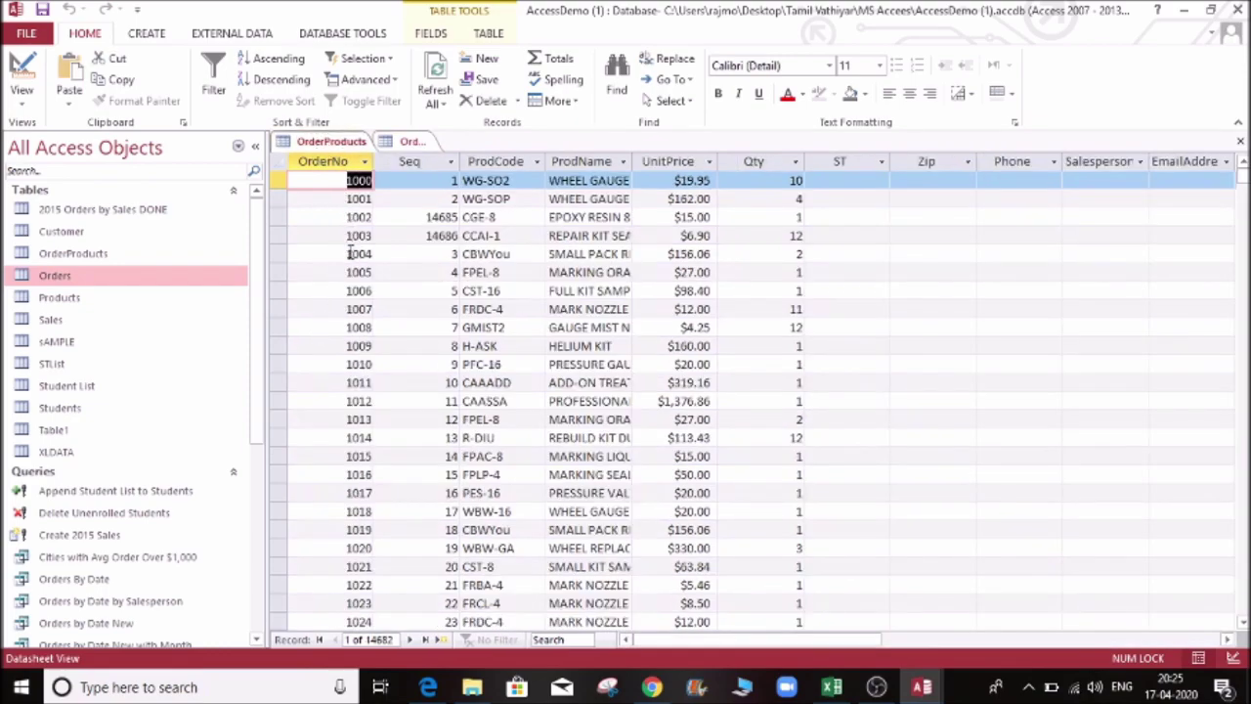
pyautogui.click(411, 142)
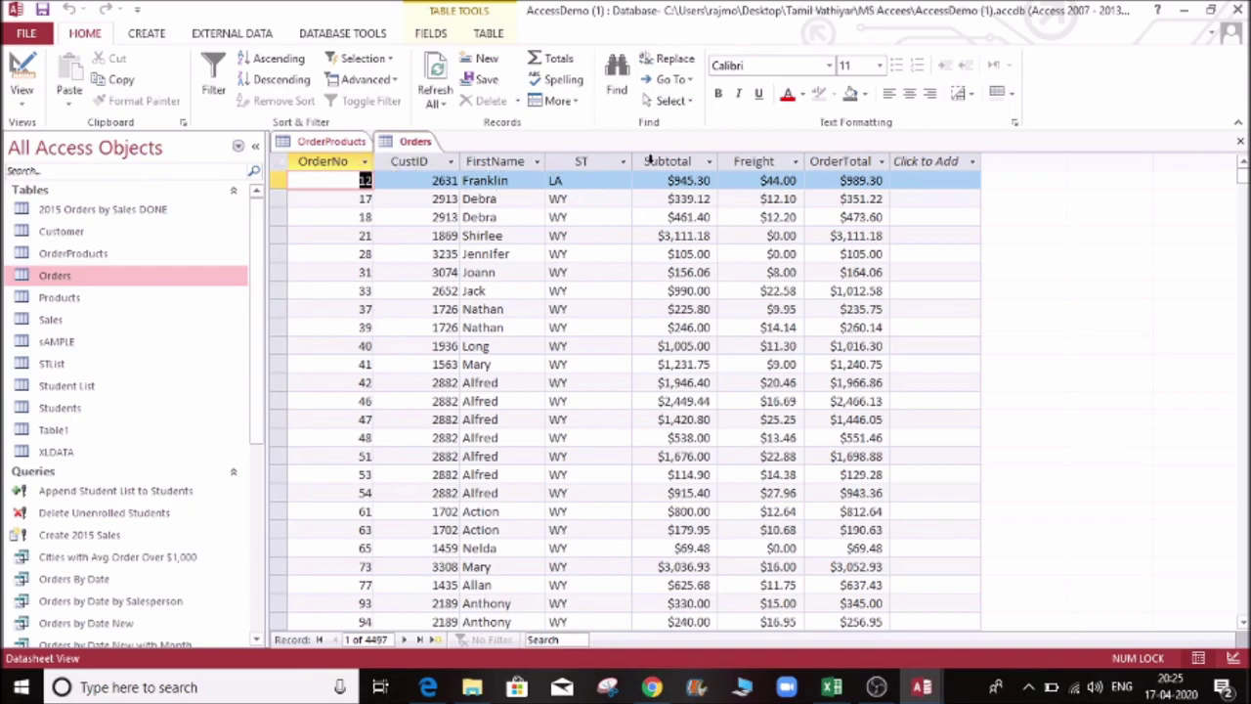
pyautogui.click(332, 142)
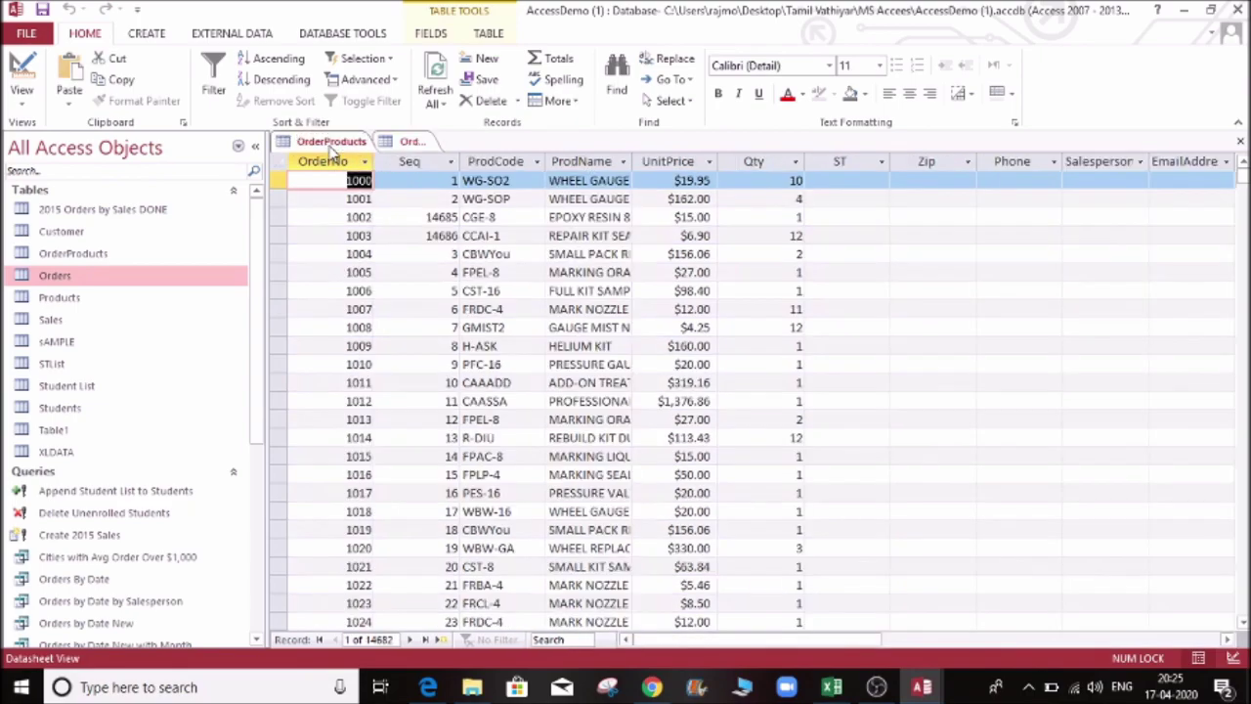
pyautogui.click(408, 143)
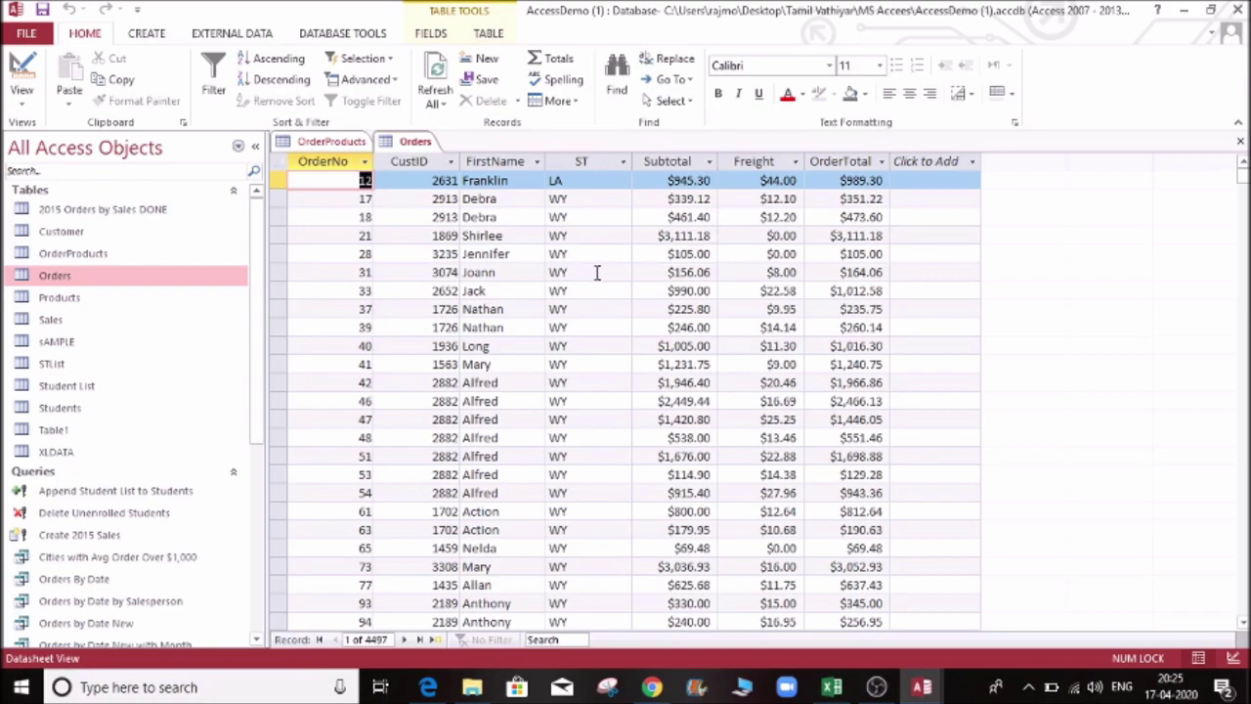
# Create a new query in Design View containing the OrderProducts and Orders tables.
pyautogui.click(159, 41)
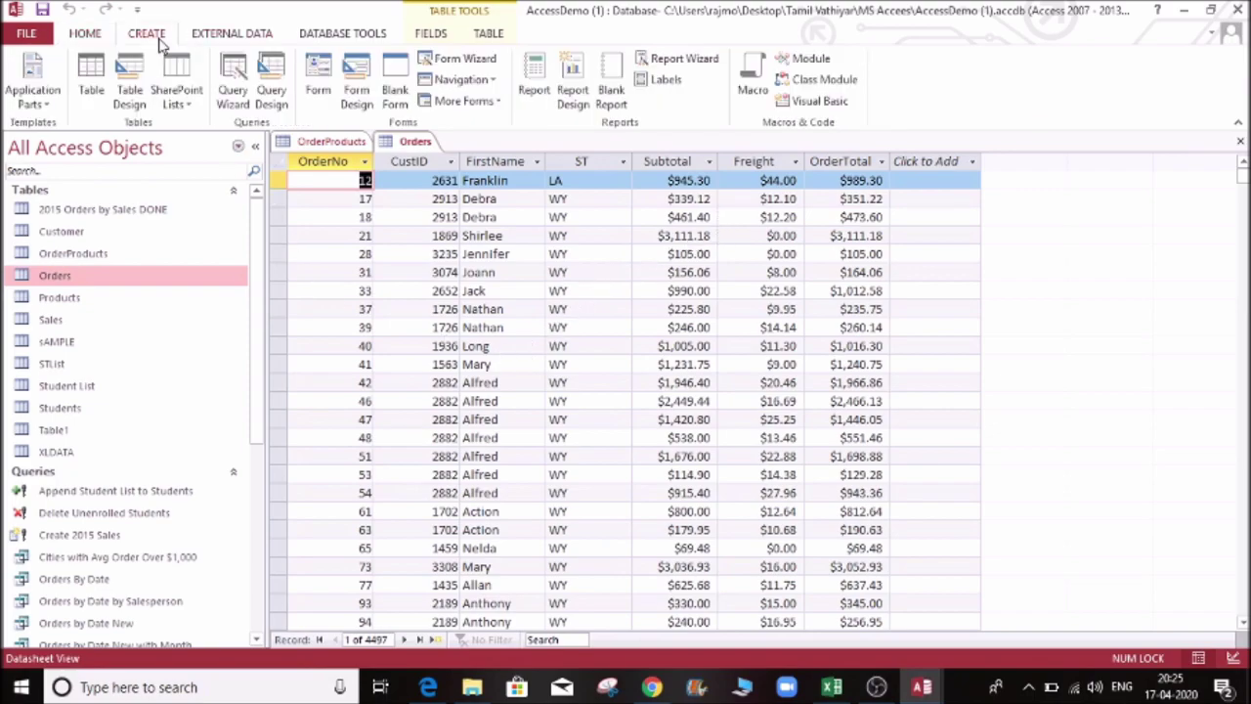
pyautogui.click(274, 90)
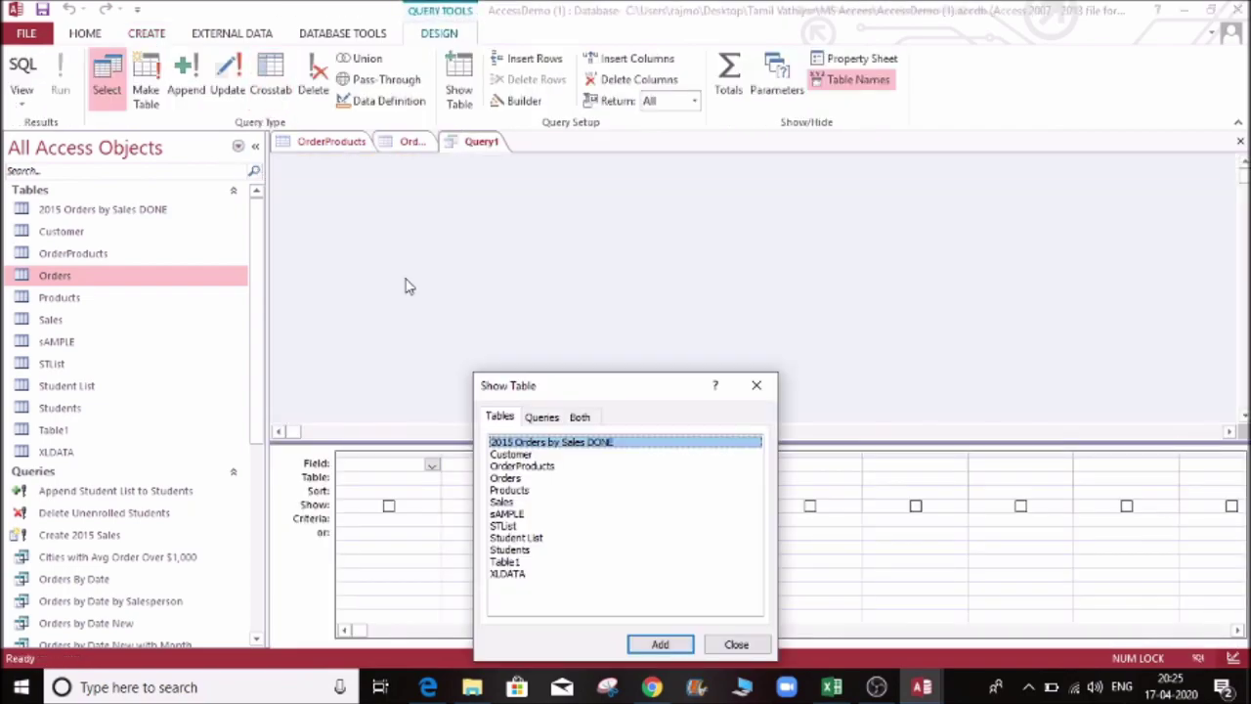
pyautogui.click(533, 469)
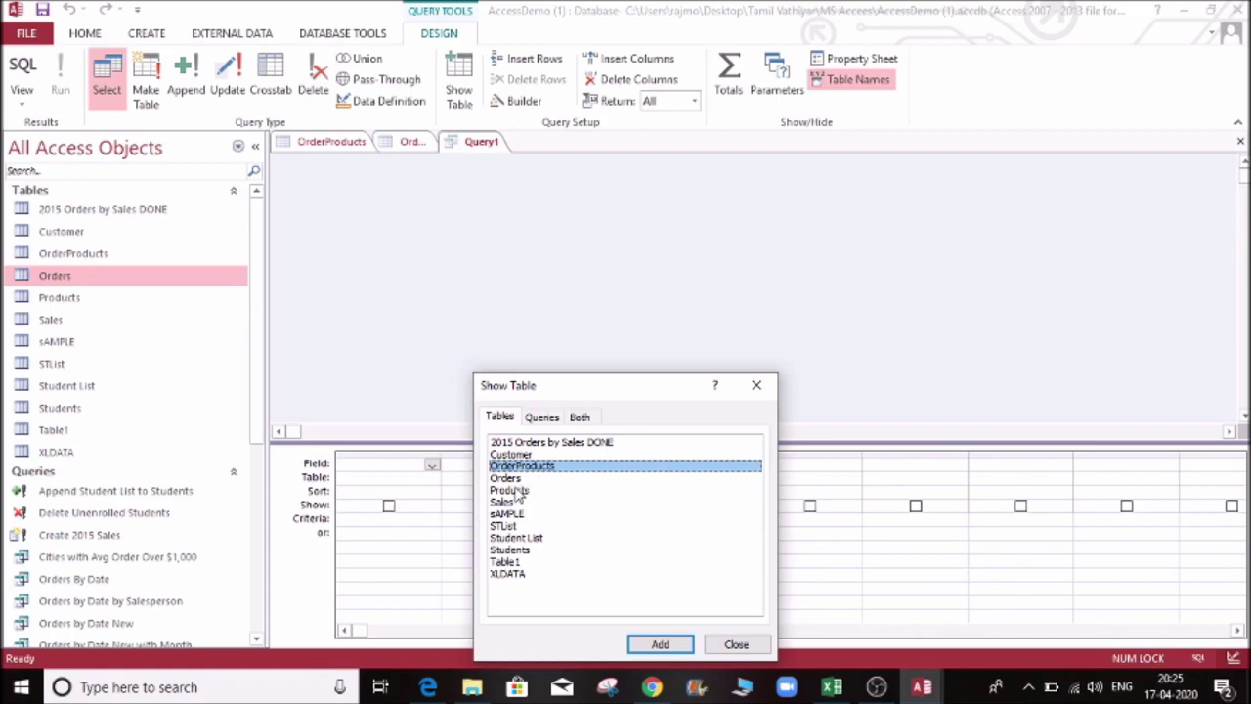
pyautogui.keyDown('shift'); pyautogui.click(521, 479); pyautogui.keyUp('shift')
pyautogui.click(670, 649)
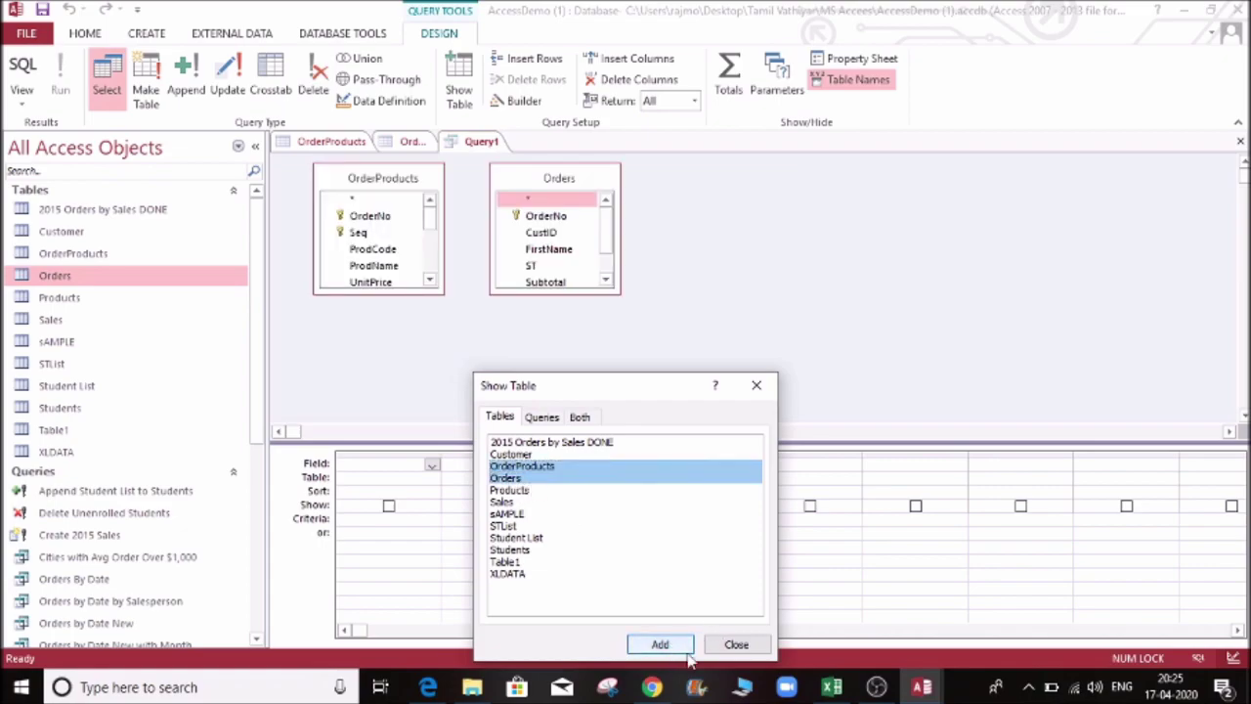
pyautogui.click(738, 647)
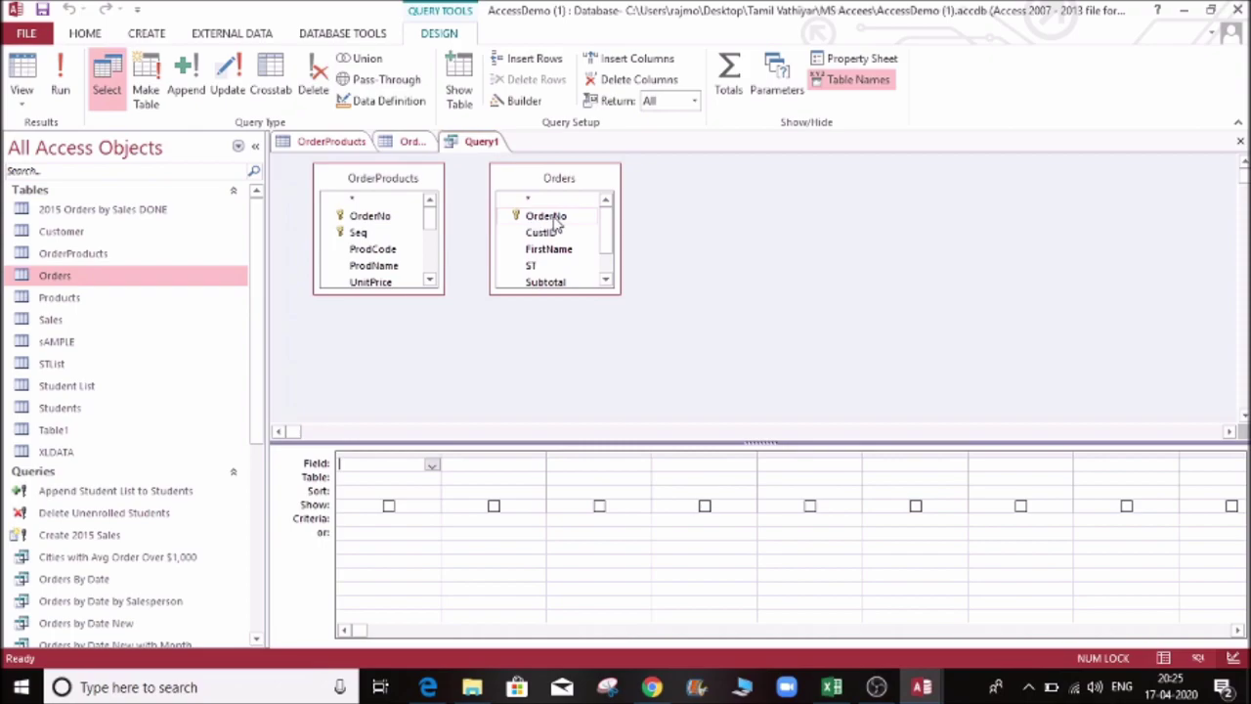
# Join Orders to OrderProducts on OrderNo and enlarge both tables' field lists to show more fields.
pyautogui.moveTo(548, 217); pyautogui.dragTo(365, 221)
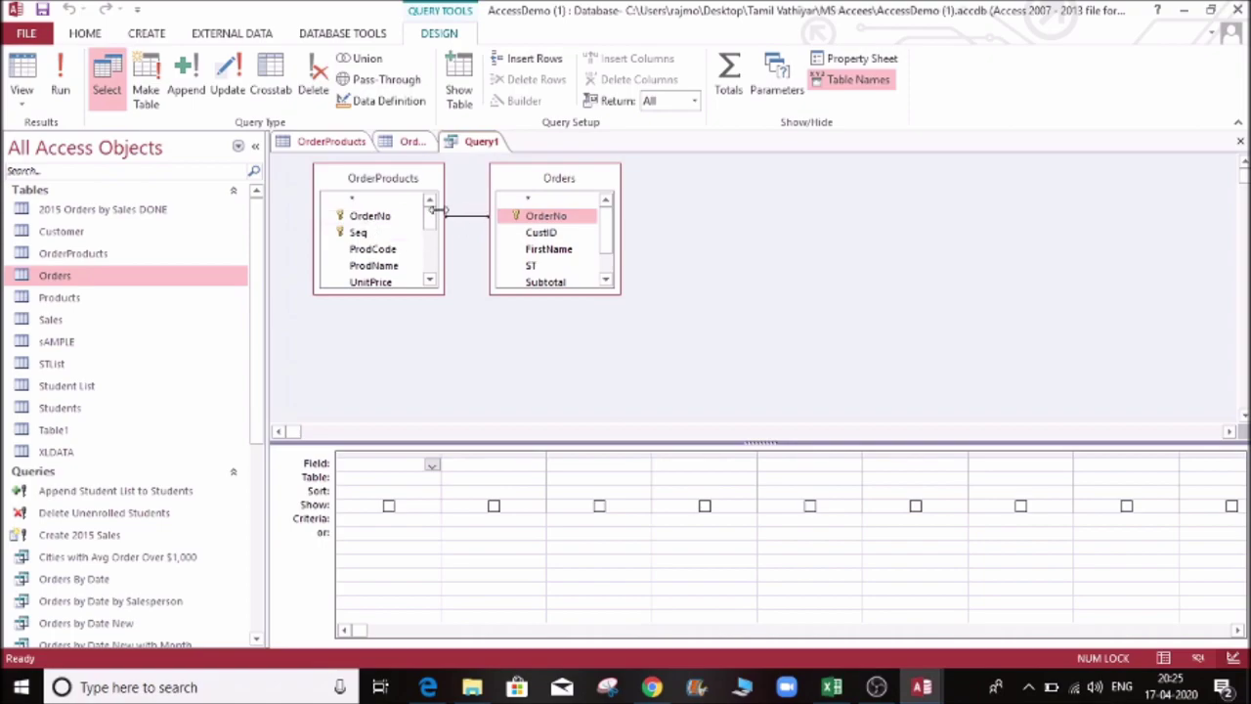
pyautogui.moveTo(607, 290); pyautogui.dragTo(719, 401)
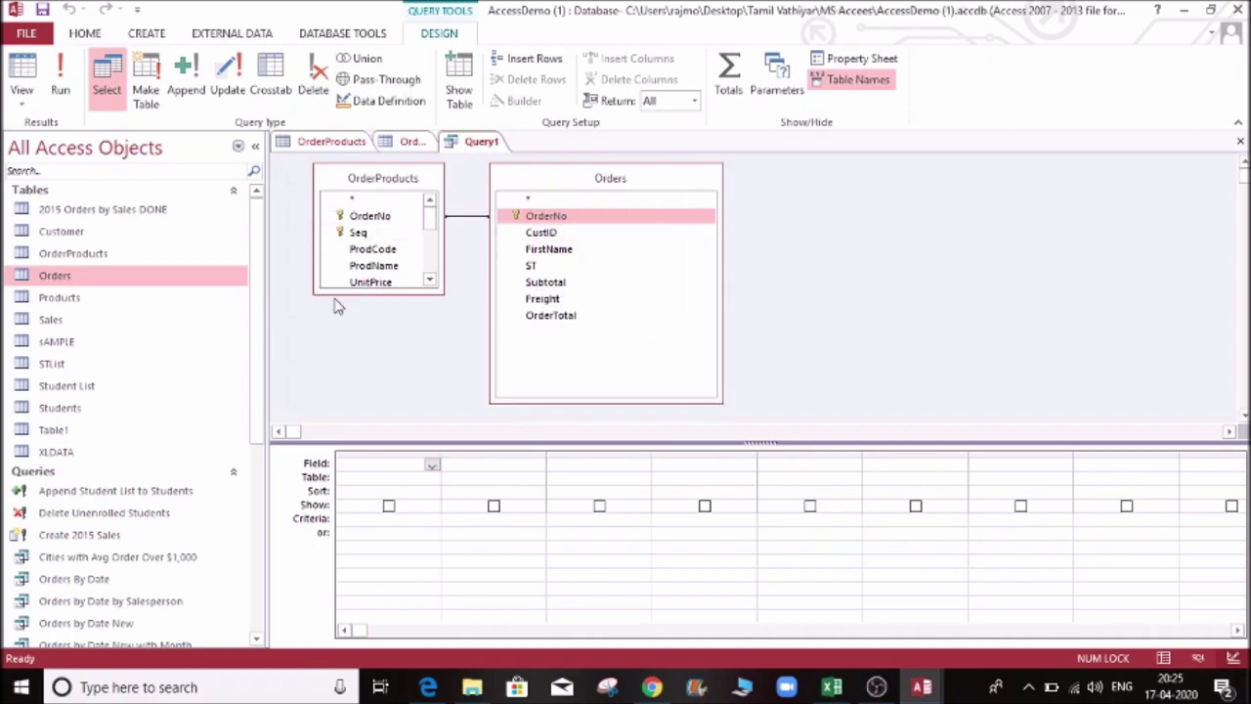
pyautogui.moveTo(362, 296); pyautogui.dragTo(370, 383)
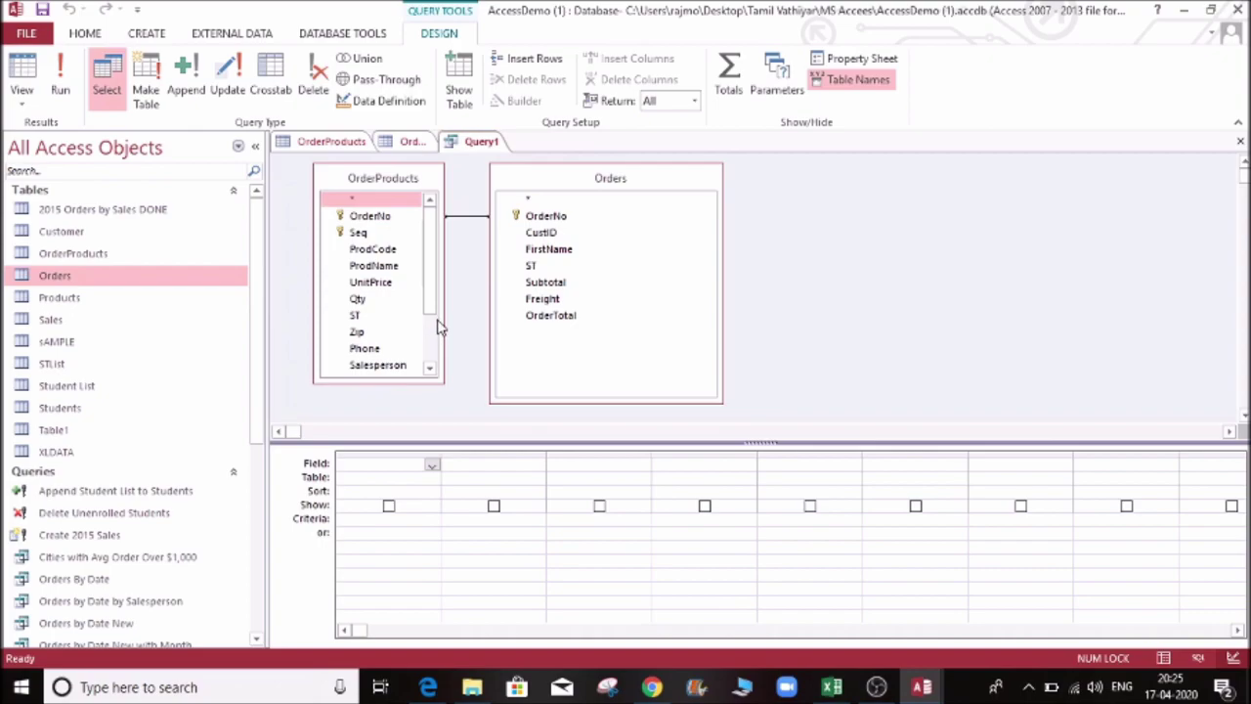
pyautogui.moveTo(445, 320); pyautogui.dragTo(472, 327)
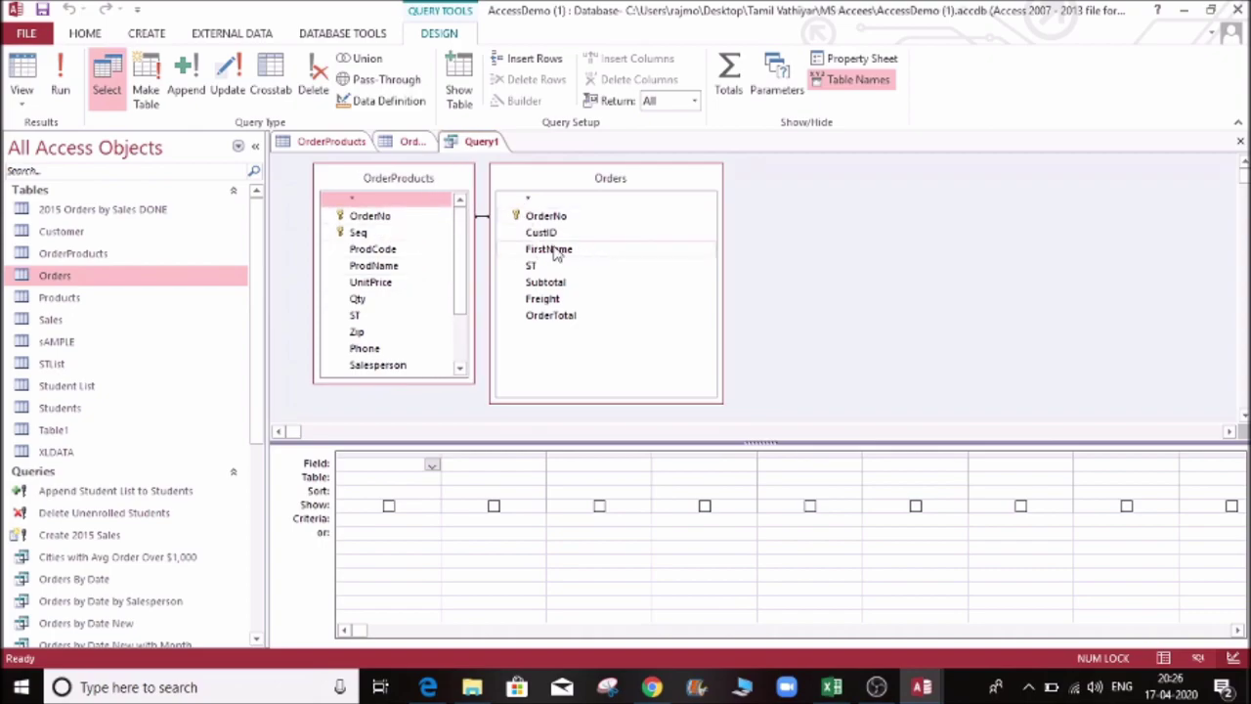
# Add the OrderNo field from the OrderProducts table as the first column of the query.
pyautogui.click(364, 218)
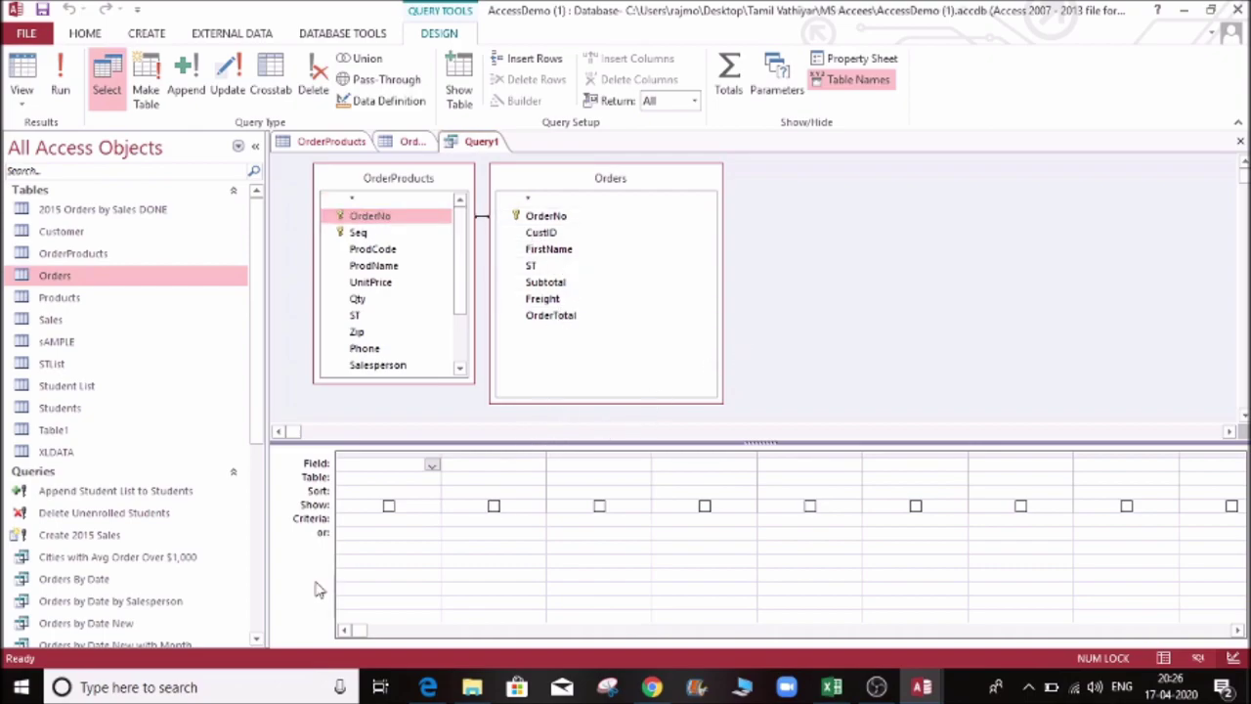
pyautogui.click(433, 465)
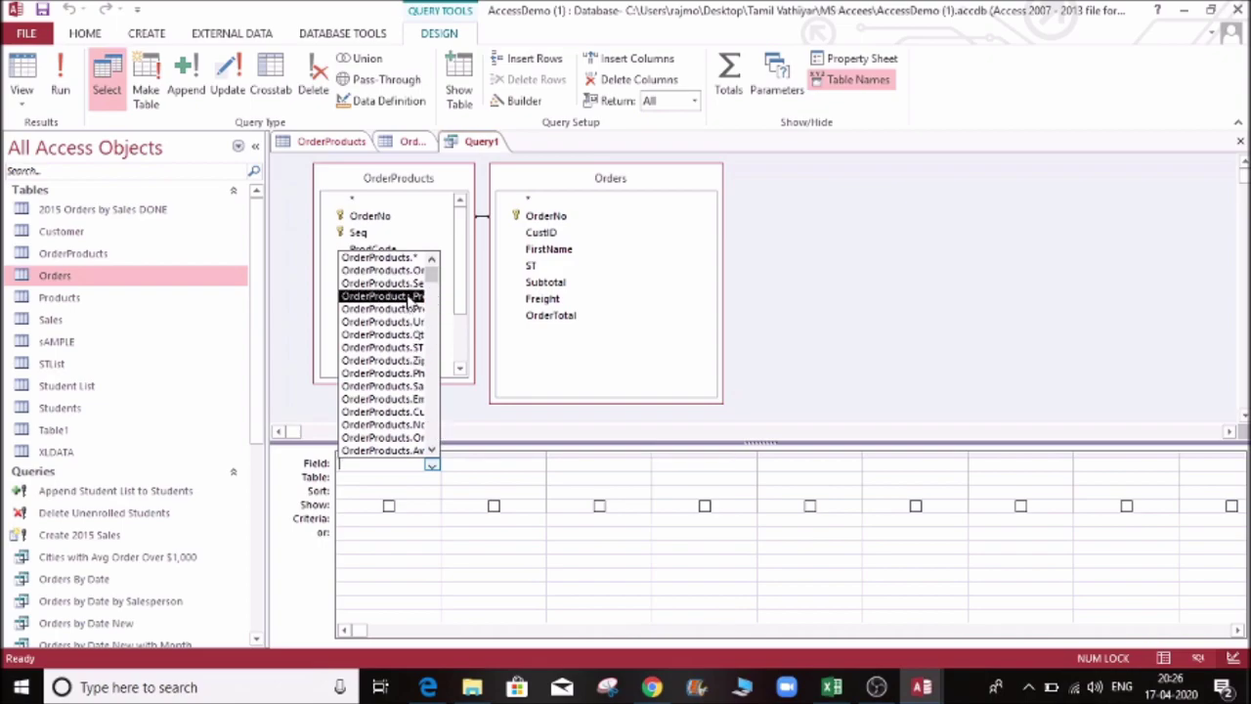
pyautogui.moveTo(435, 273); pyautogui.dragTo(441, 450)
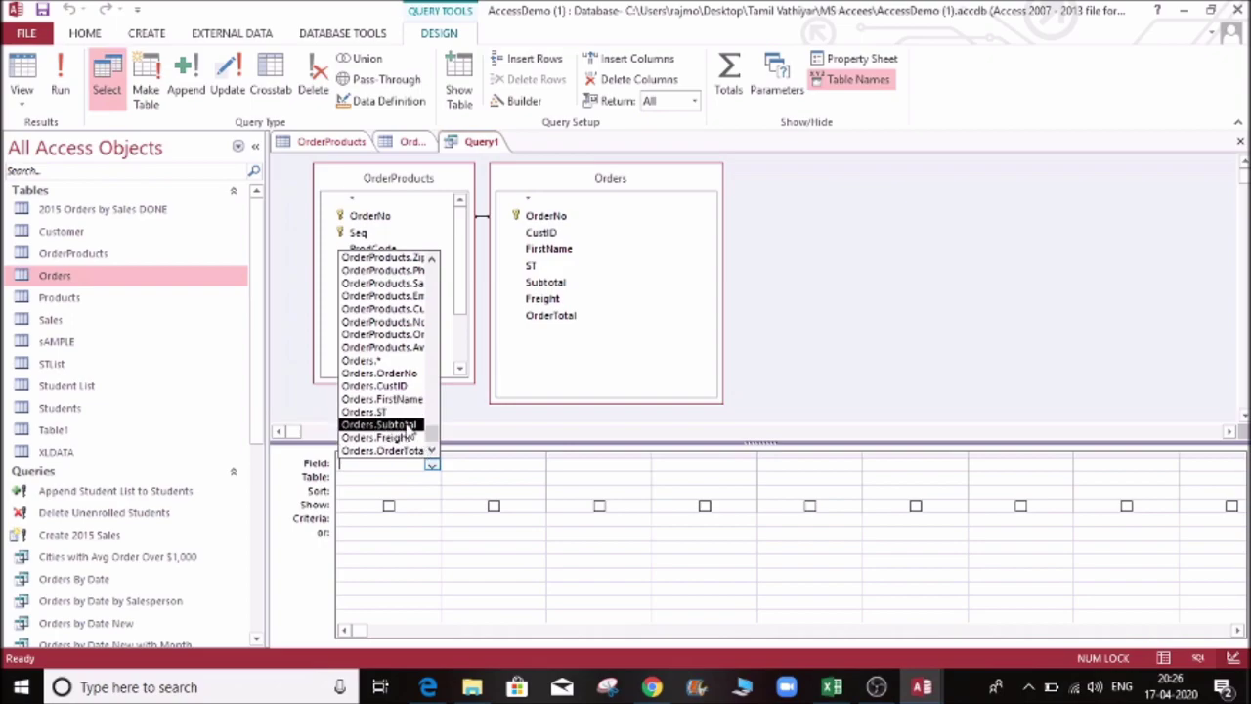
pyautogui.moveTo(433, 441); pyautogui.dragTo(435, 271)
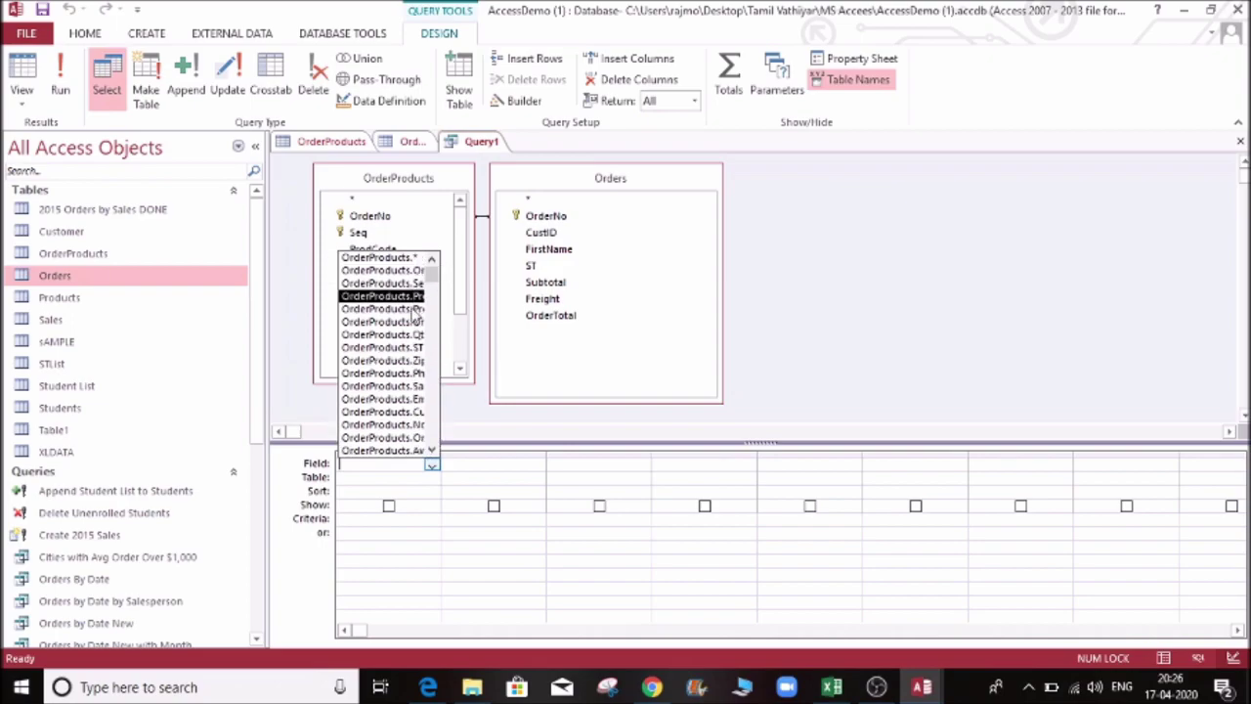
pyautogui.click(403, 271)
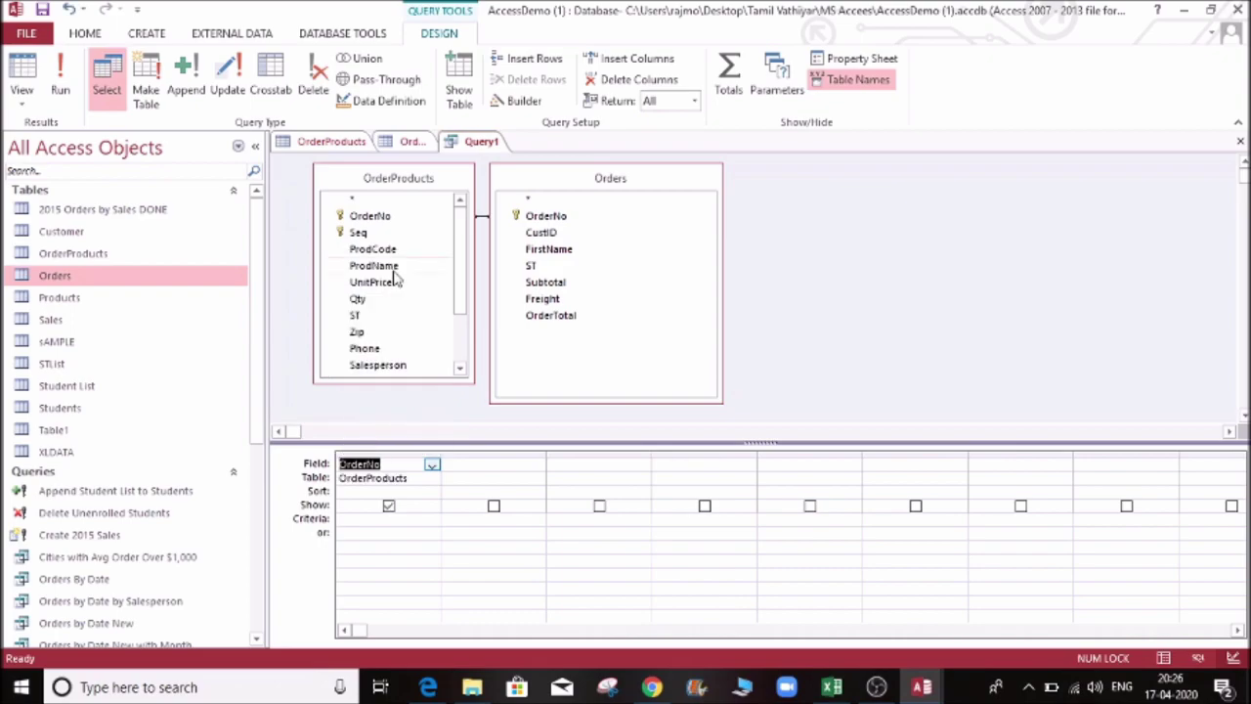
pyautogui.click(419, 481)
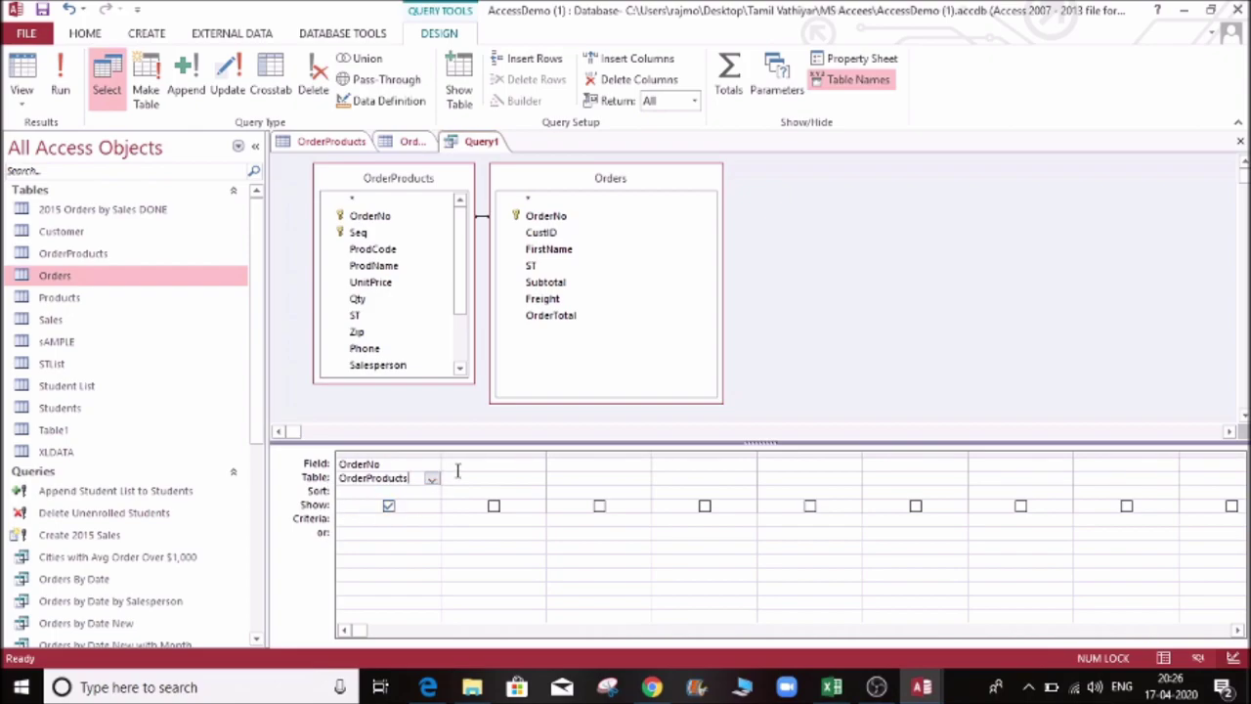
# Add the ST field from the Orders table as the second column of the query.
pyautogui.click(456, 469)
pyautogui.click(537, 467)
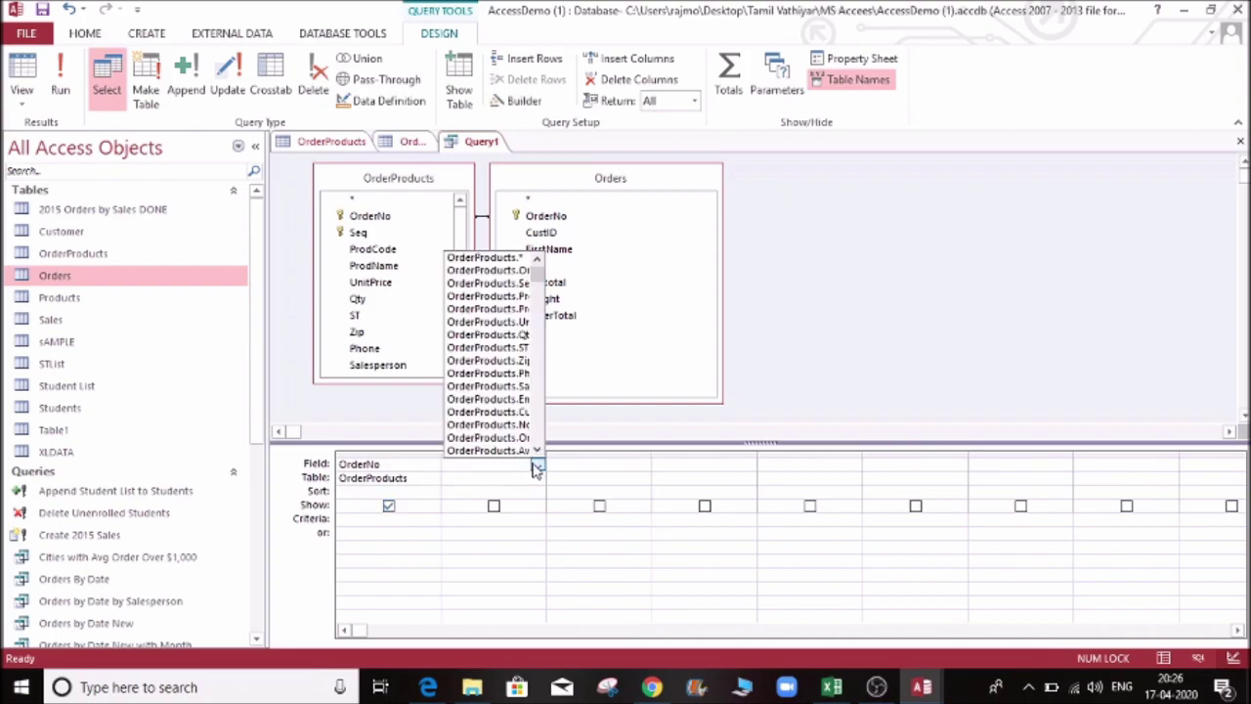
pyautogui.moveTo(537, 281); pyautogui.dragTo(552, 374)
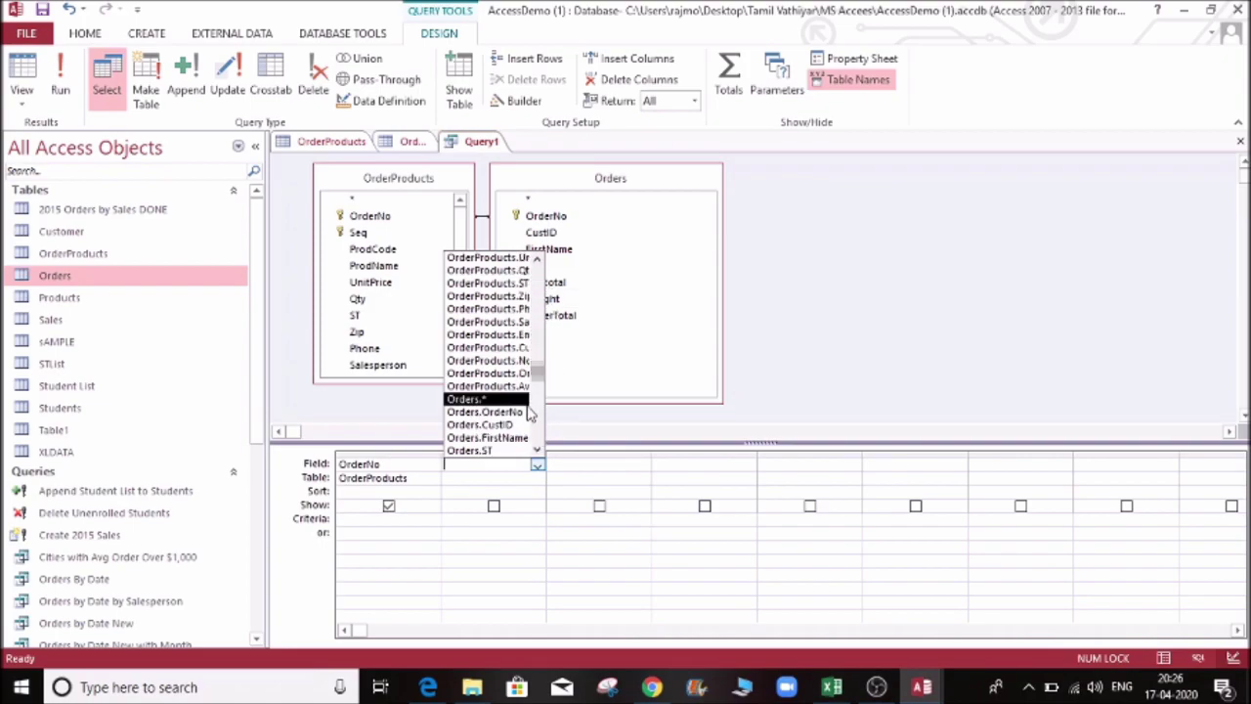
pyautogui.click(485, 452)
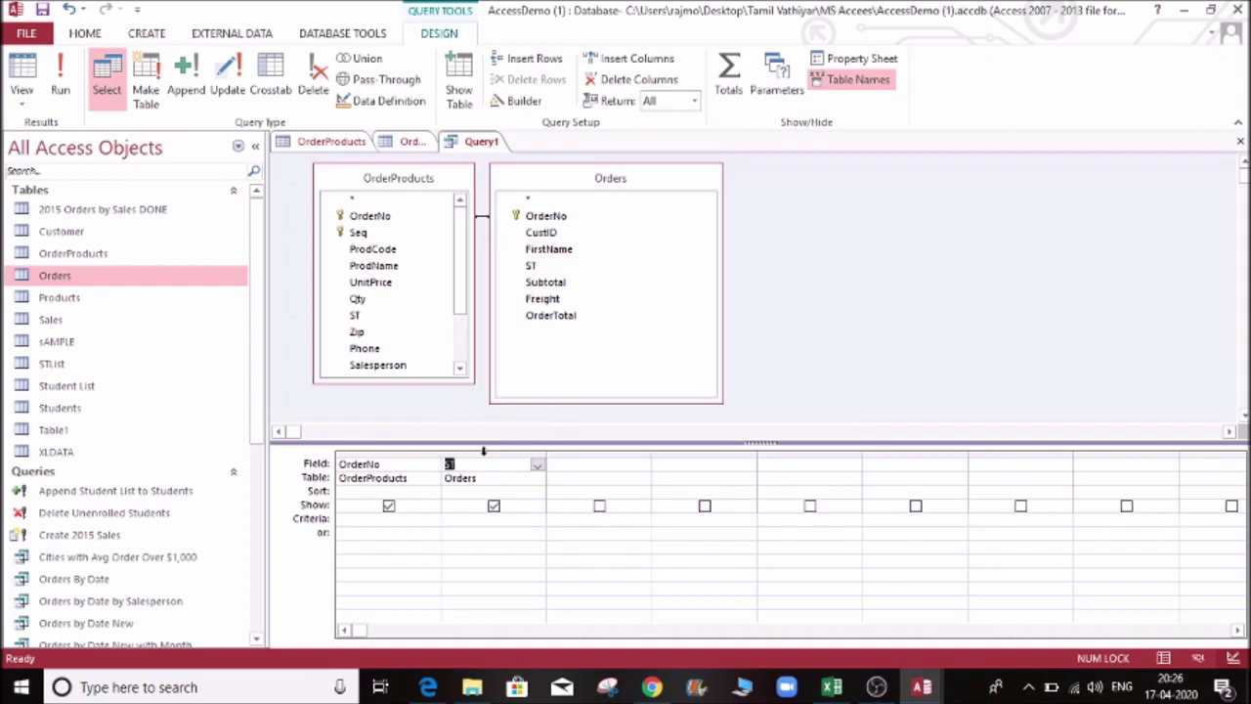
pyautogui.click(489, 478)
# Add the OrderTotal field from the Orders table as the third column of the query.
pyautogui.click(580, 461)
pyautogui.click(525, 454)
pyautogui.click(616, 462)
pyautogui.click(642, 465)
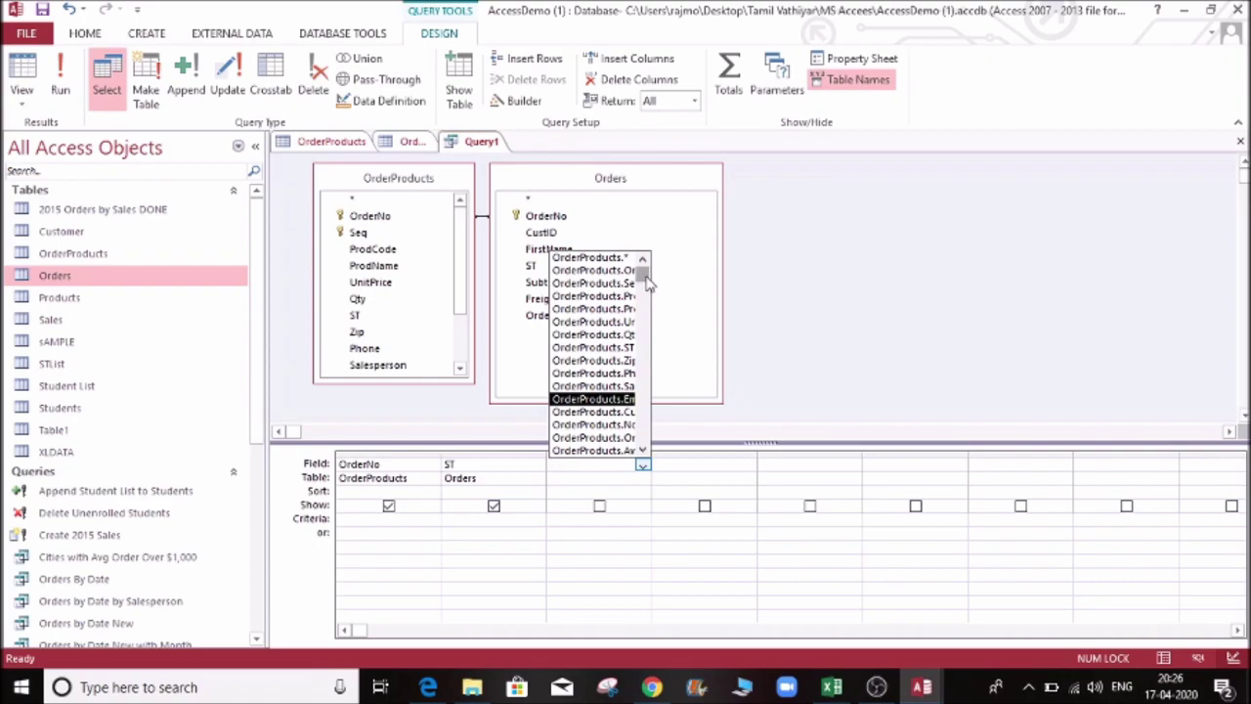
pyautogui.moveTo(648, 284); pyautogui.dragTo(659, 480)
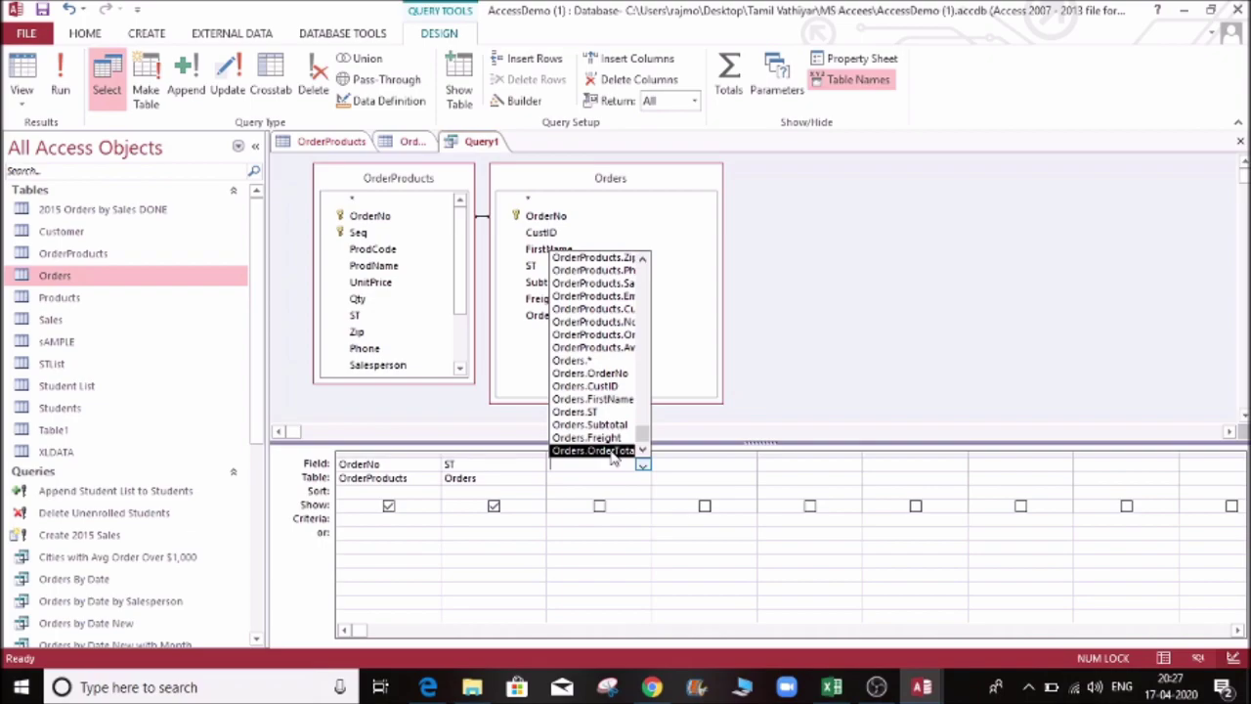
pyautogui.click(613, 452)
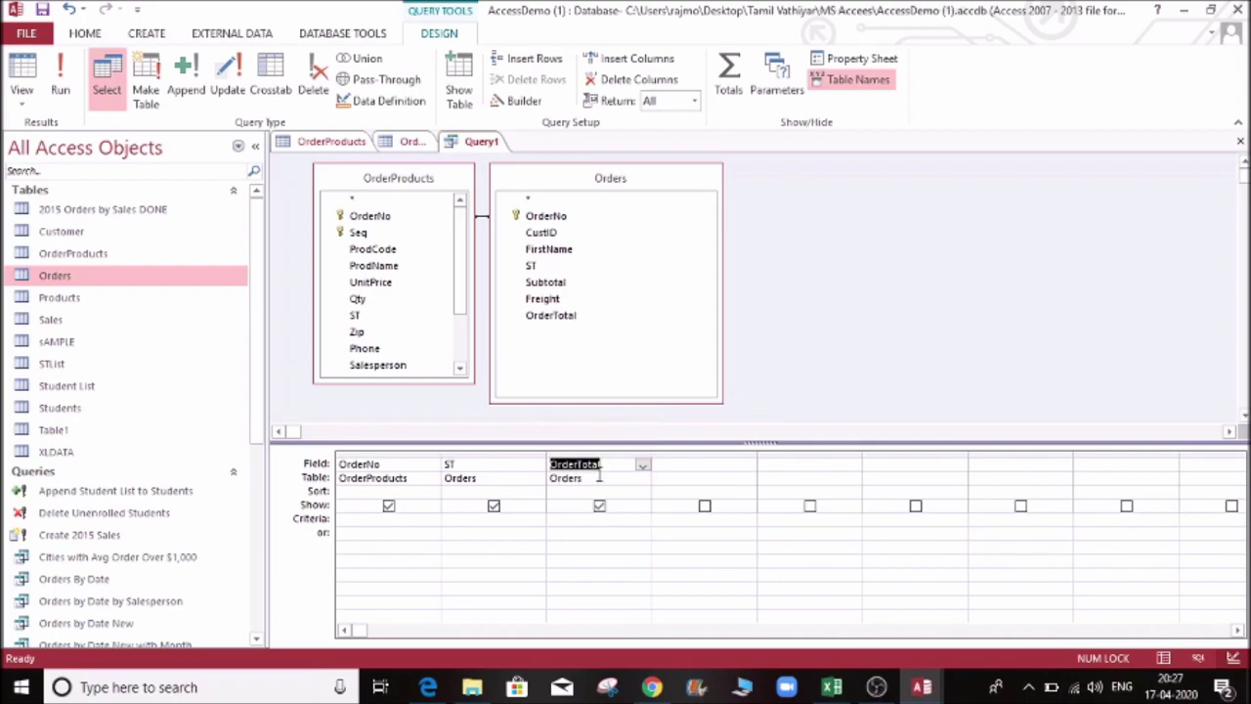
pyautogui.click(625, 477)
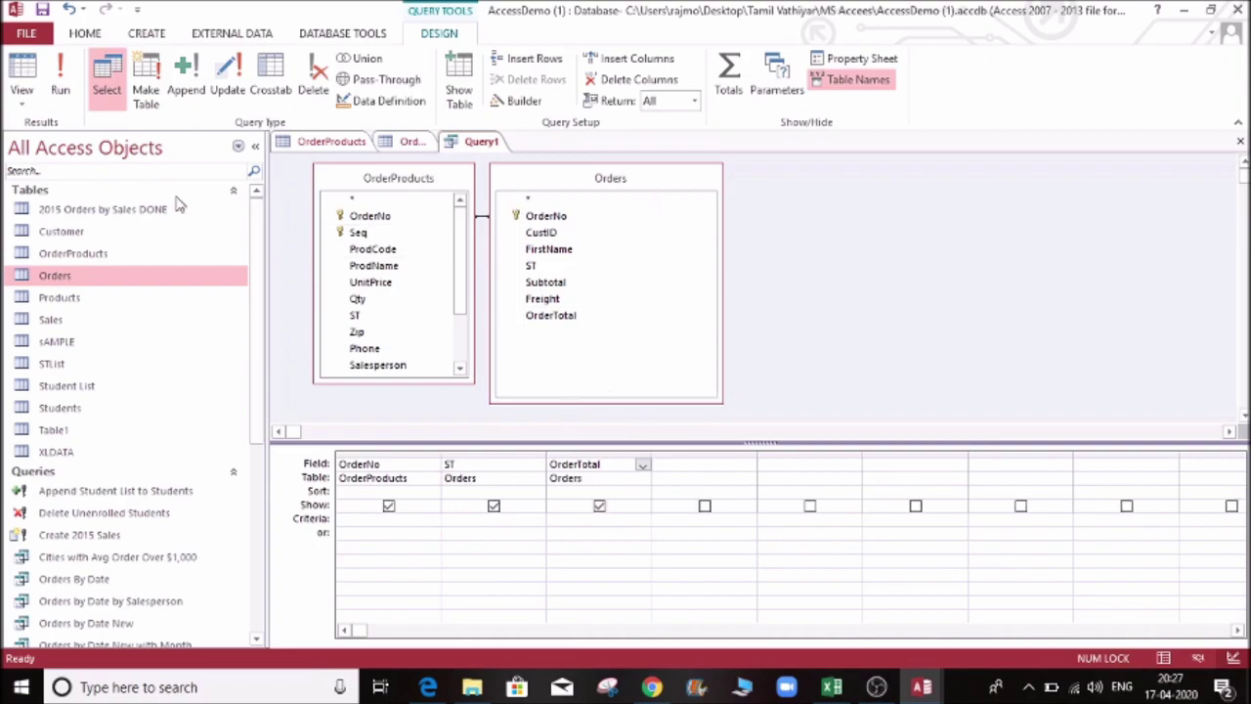
# Run the query, check the OrderTotal values in the results, and return to Design View.
pyautogui.click(61, 90)
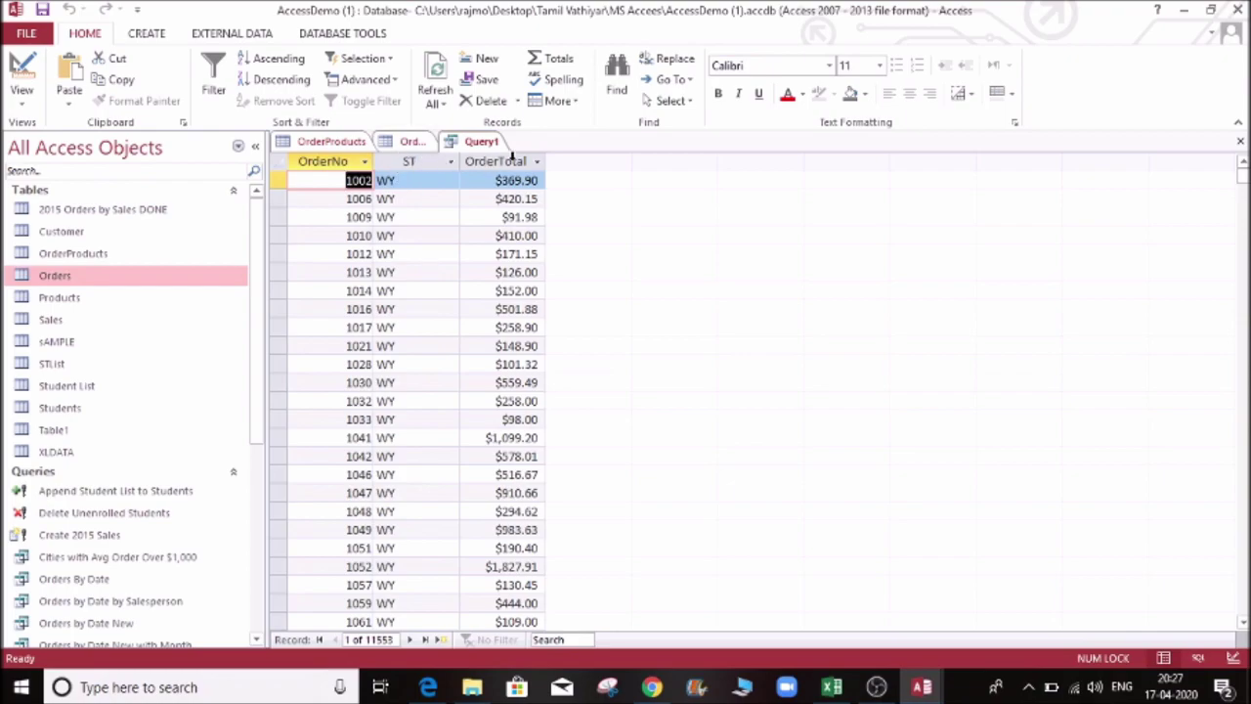
pyautogui.click(520, 217)
pyautogui.click(505, 180)
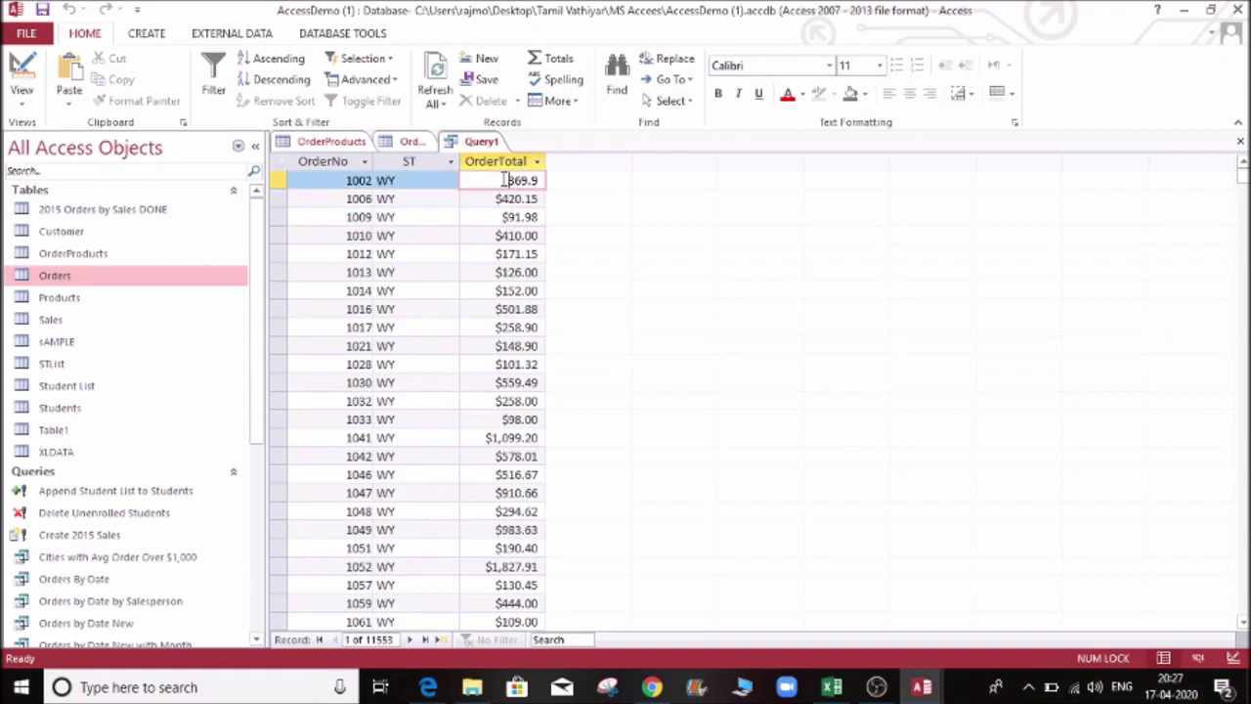
pyautogui.click(22, 101)
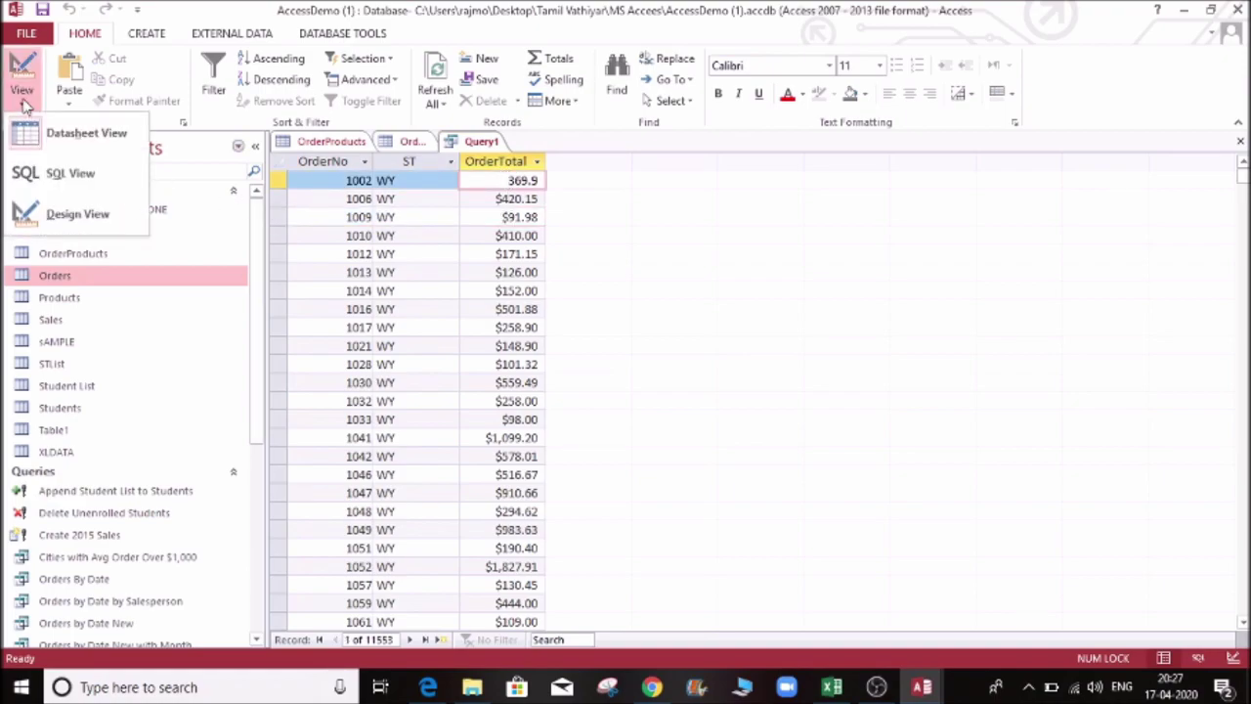
pyautogui.click(75, 213)
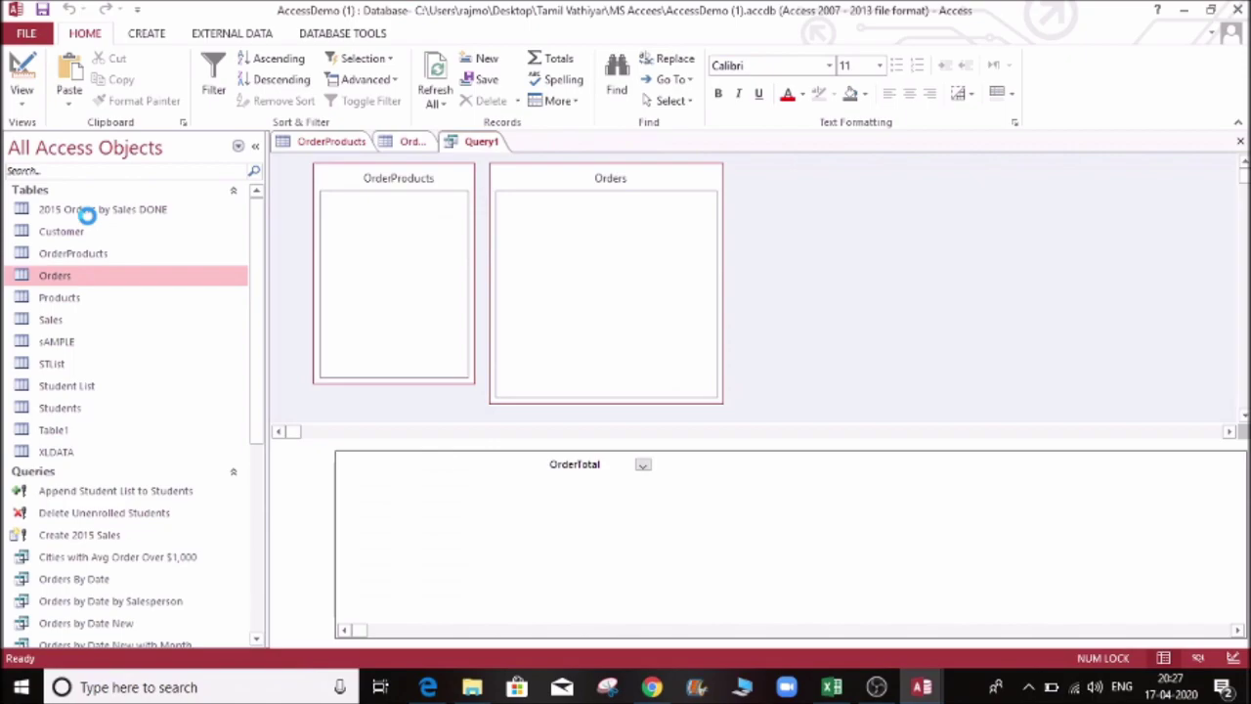
# Add the Freight field from the Orders table as the fourth column of the query.
pyautogui.click(710, 467)
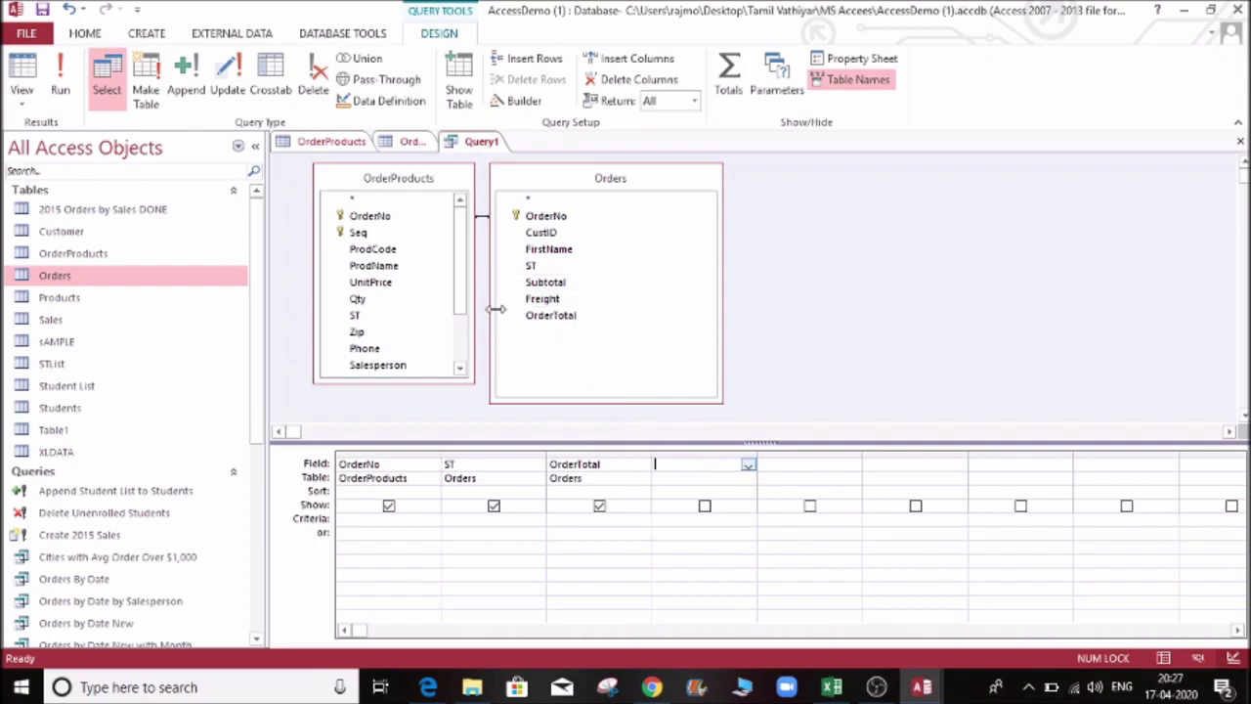
pyautogui.click(748, 467)
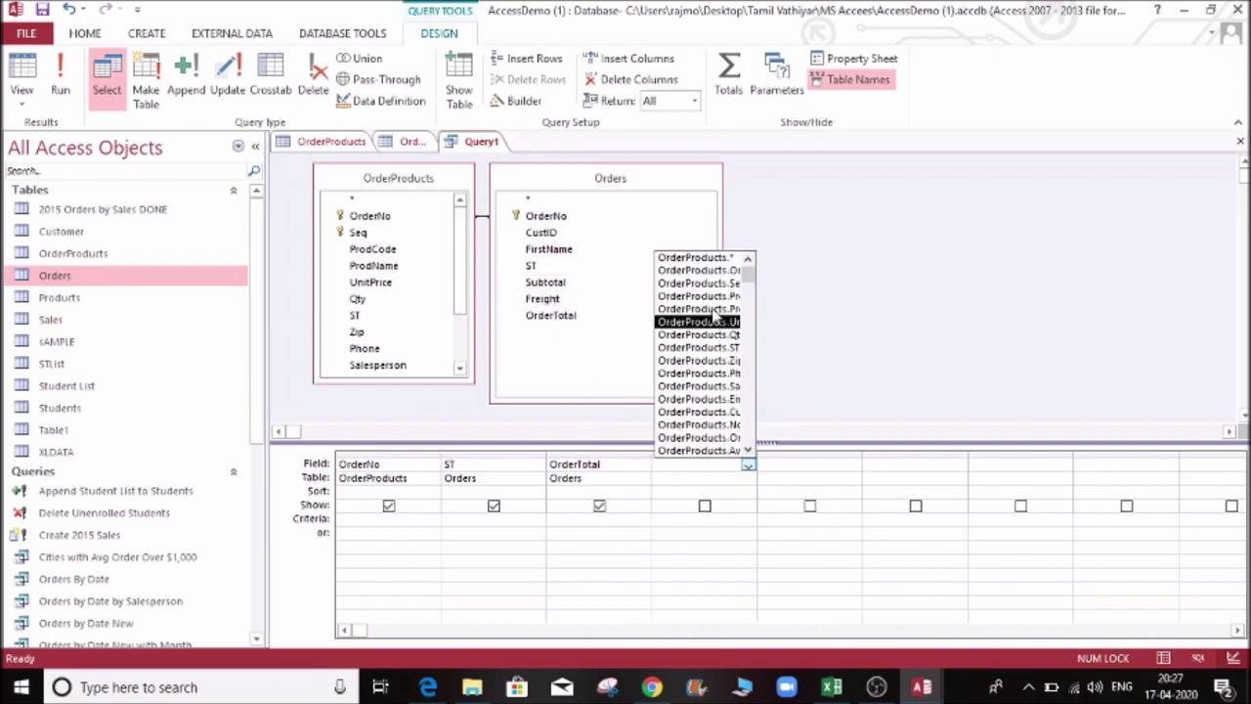
pyautogui.scroll(-2, 761, 350)
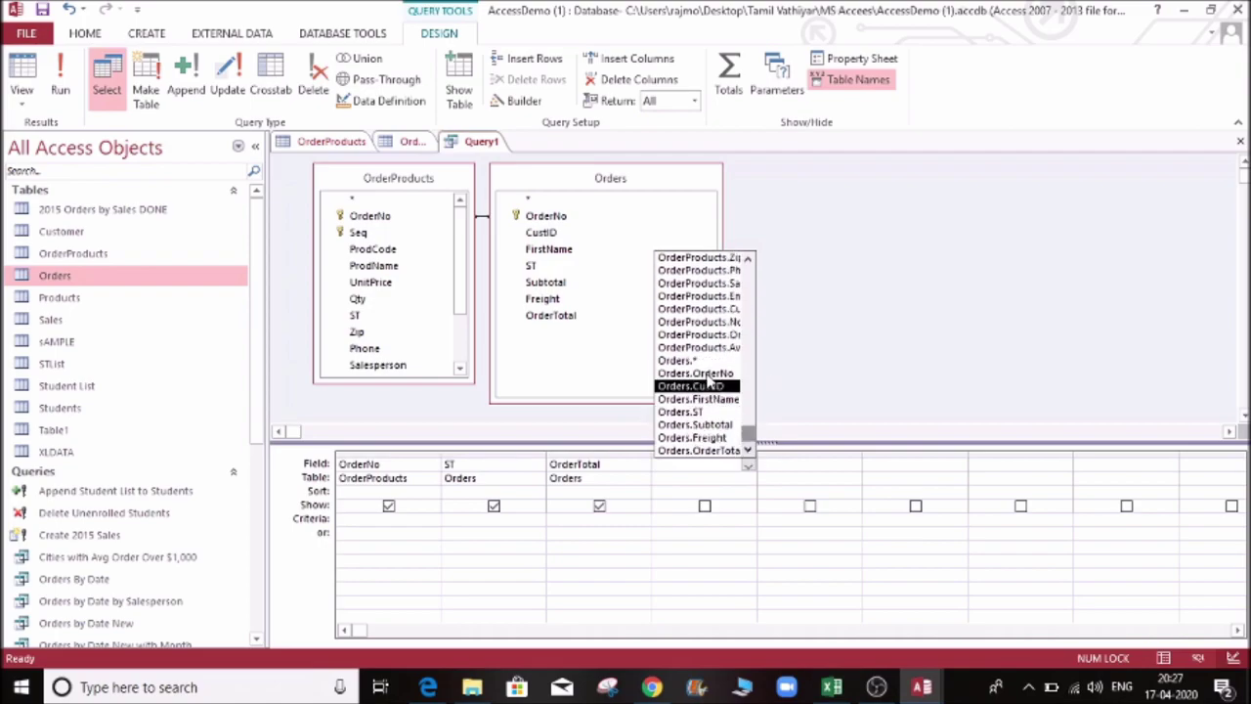
pyautogui.click(700, 438)
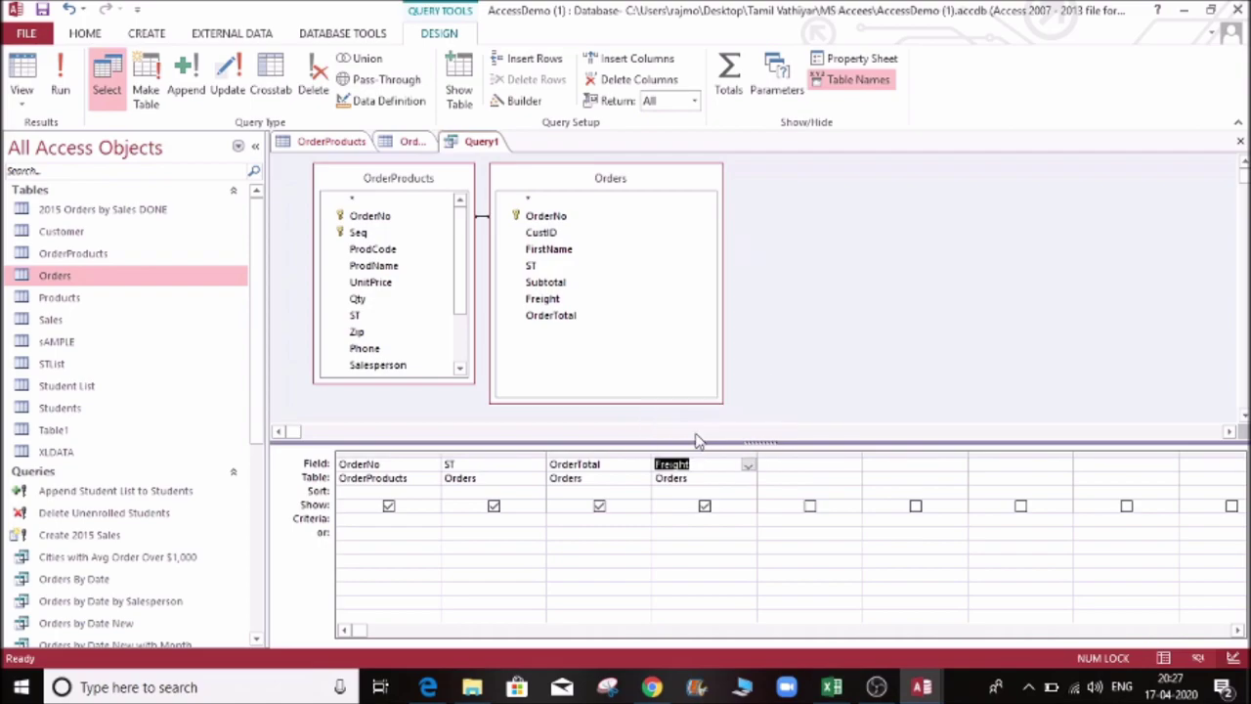
pyautogui.click(711, 489)
# Run the query and review the Freight values in Datasheet View.
pyautogui.click(54, 74)
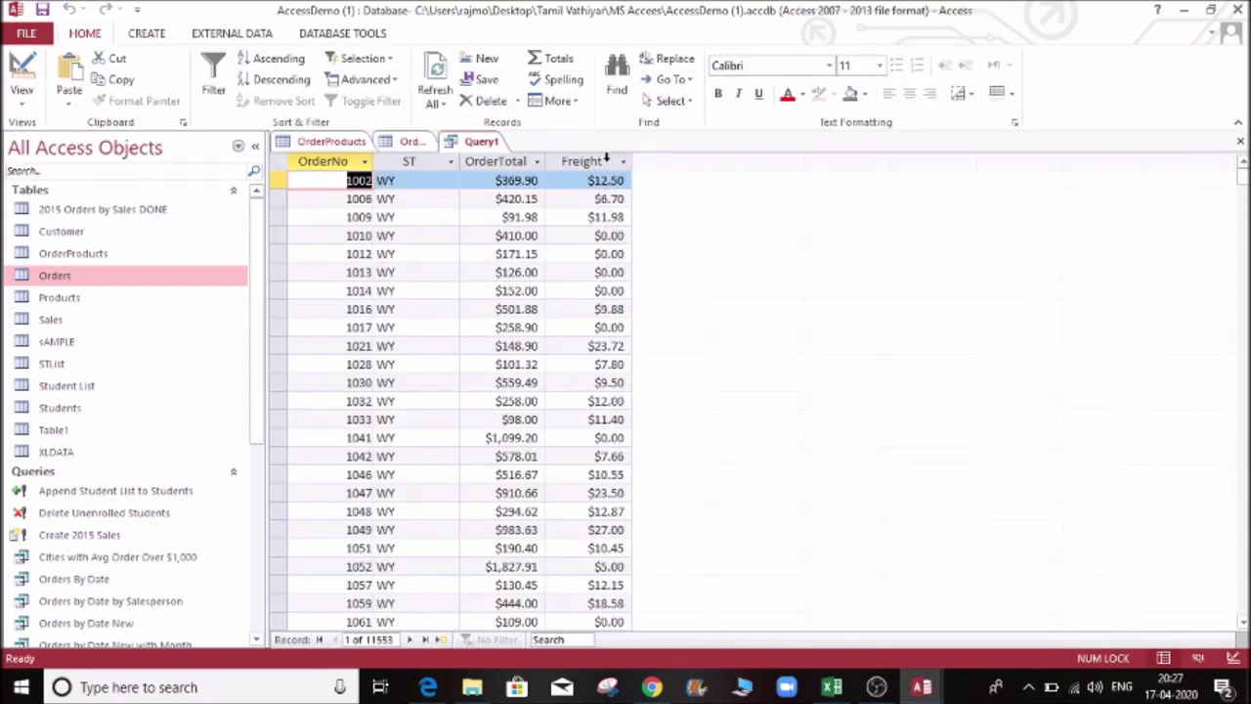
pyautogui.click(22, 95)
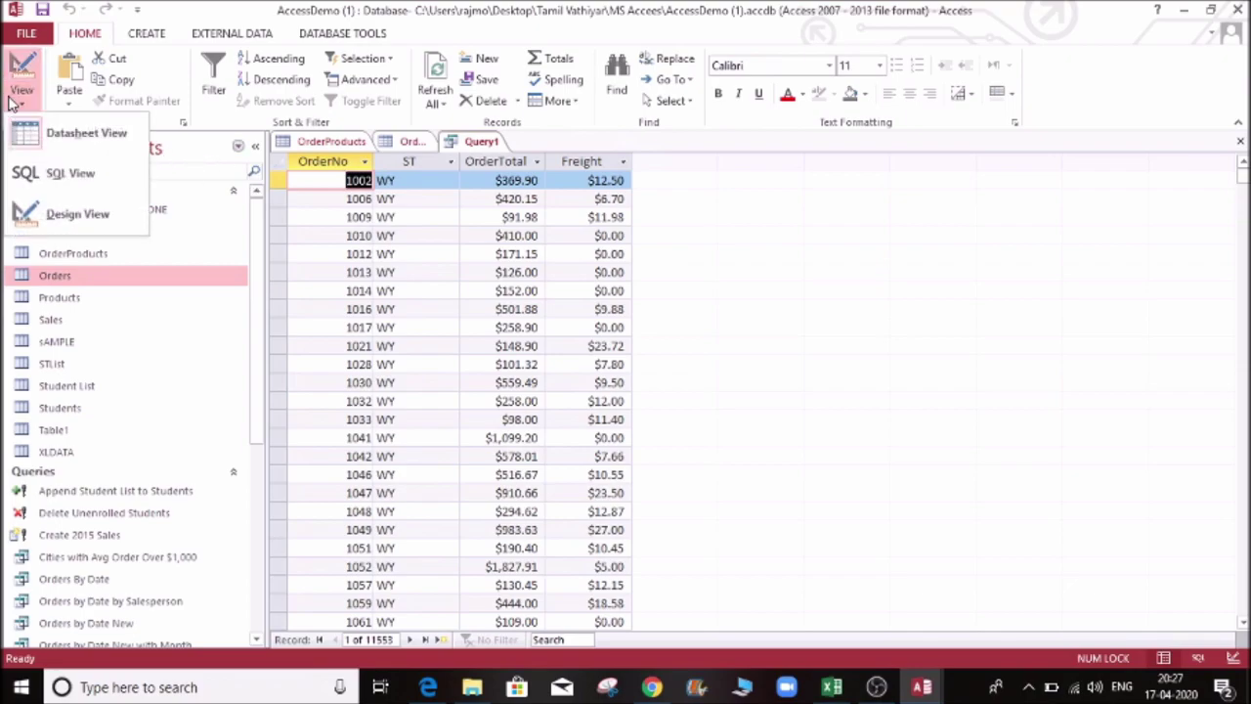
pyautogui.click(78, 214)
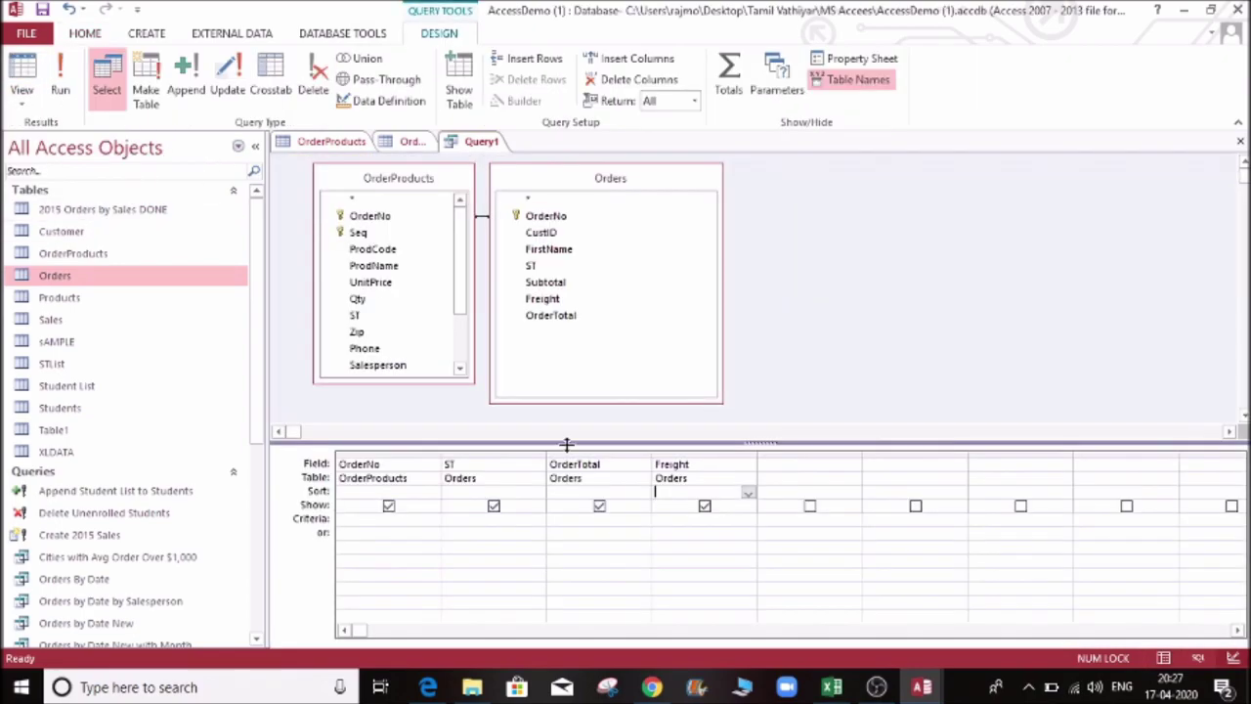
pyautogui.click(682, 521)
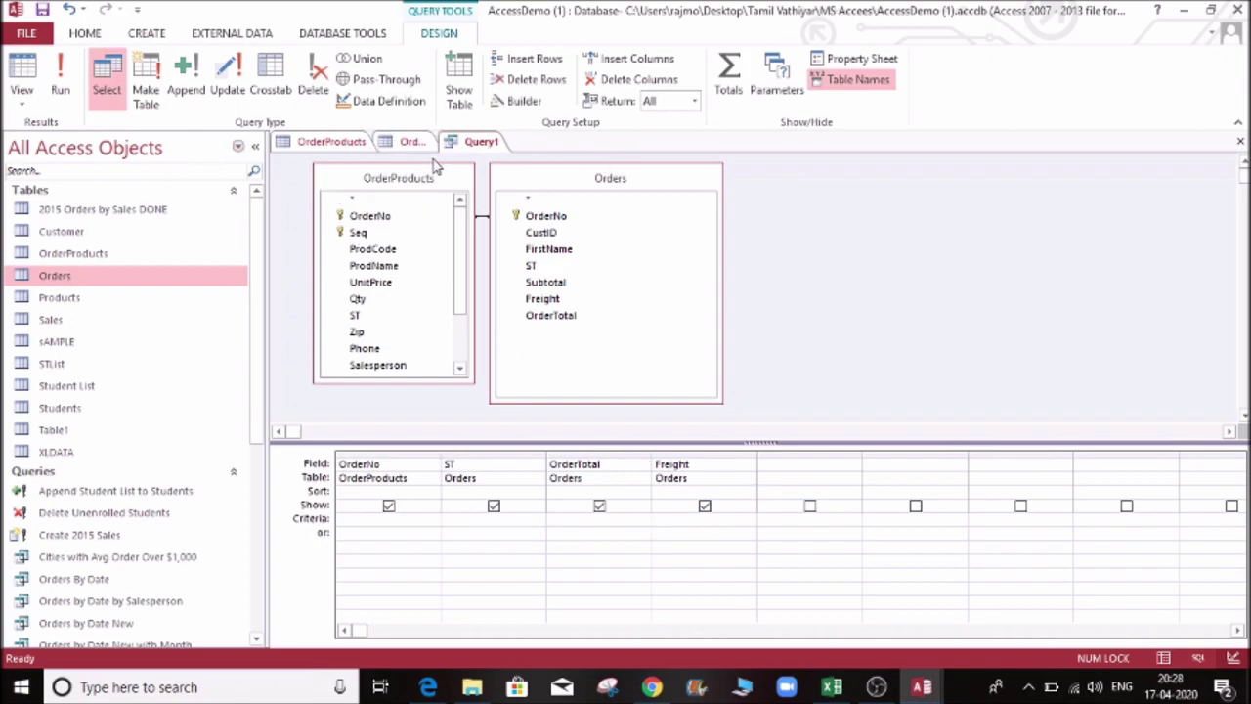
pyautogui.click(21, 78)
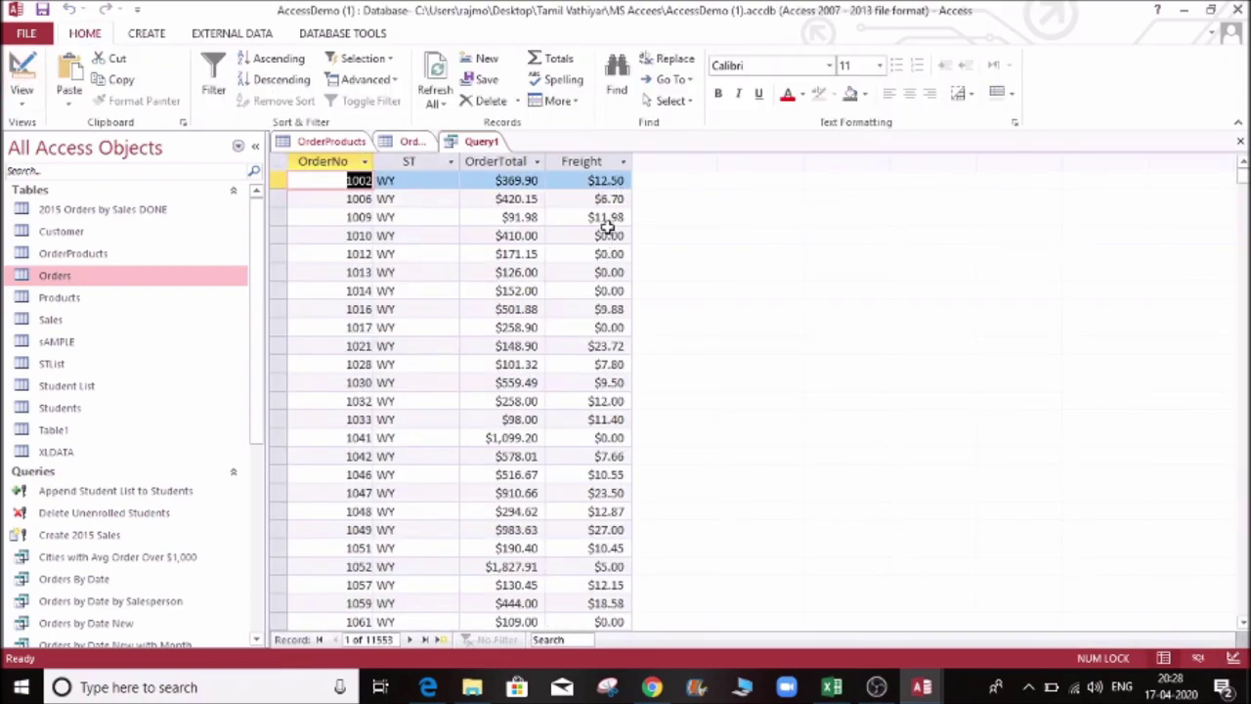
# Set the Freight criterion to >10 in Design View and run the query.
pyautogui.click(22, 97)
pyautogui.click(78, 214)
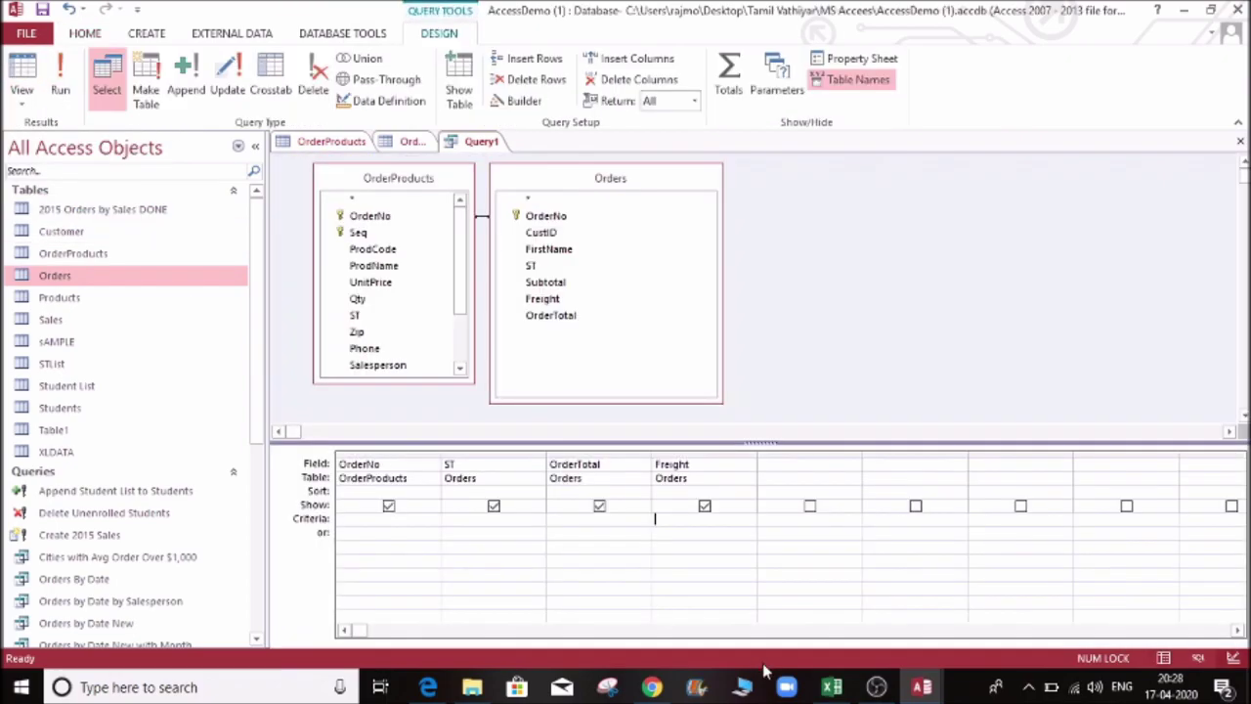
pyautogui.click(693, 544)
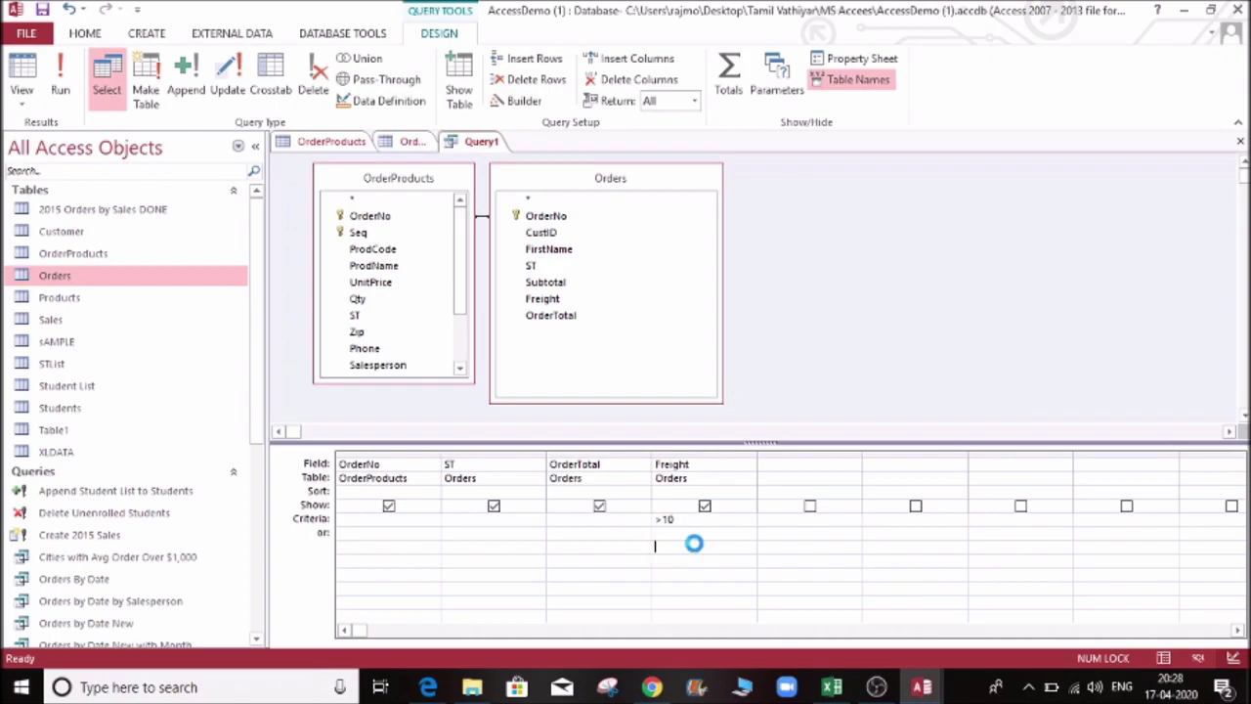
pyautogui.click(62, 83)
# Sort the query results by Freight in ascending order, and finally in descending order.
pyautogui.click(622, 166)
pyautogui.click(623, 165)
pyautogui.click(700, 181)
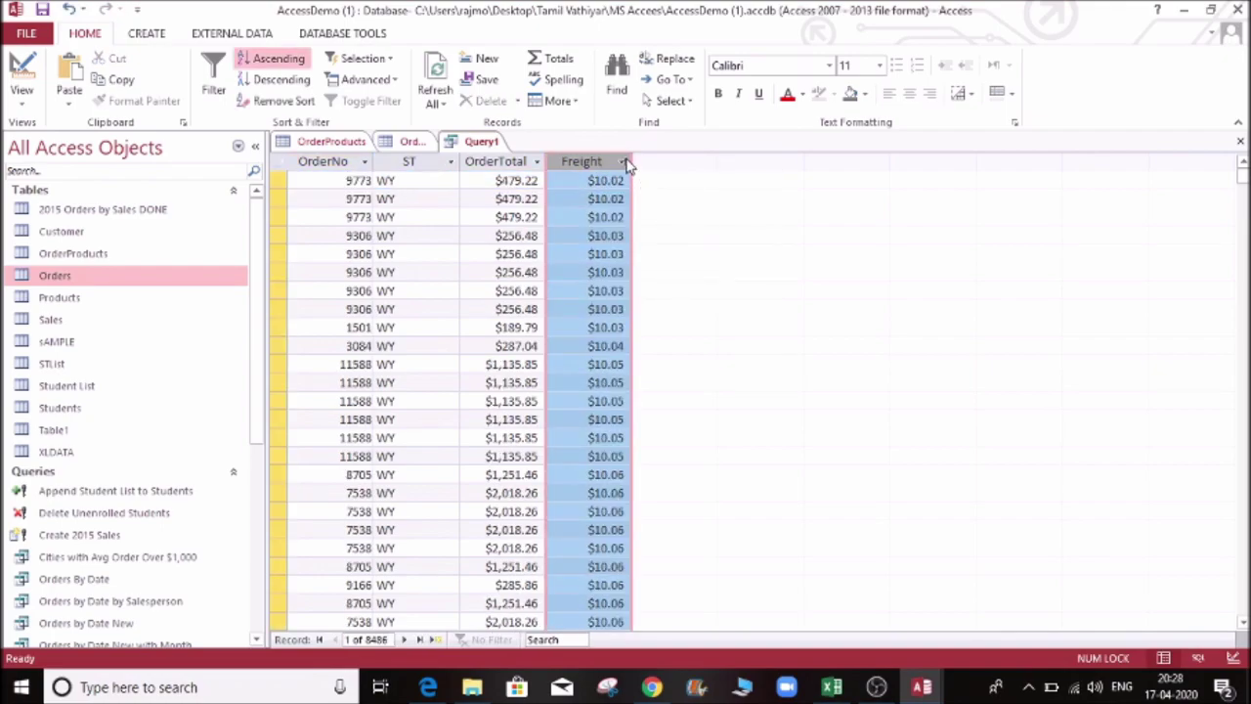
pyautogui.click(623, 163)
pyautogui.click(679, 206)
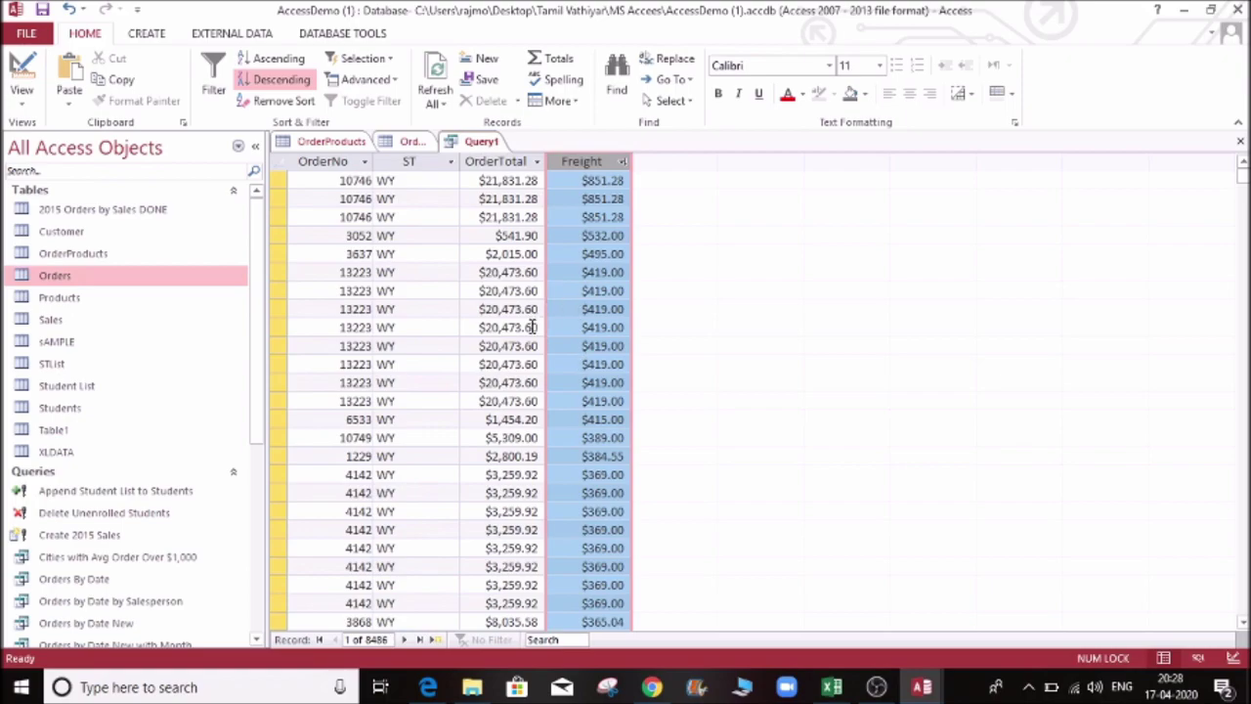
# Close the query and save it under the name Multiple Table Query.
pyautogui.click(1240, 141)
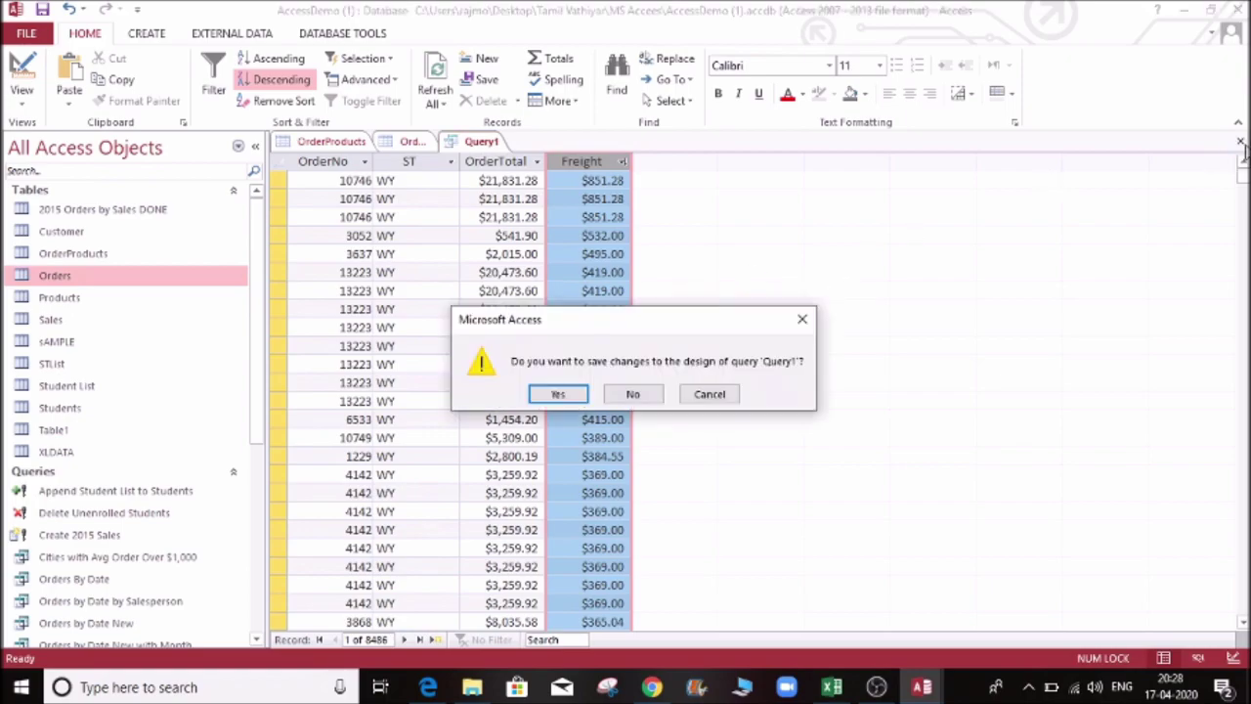
pyautogui.click(558, 394)
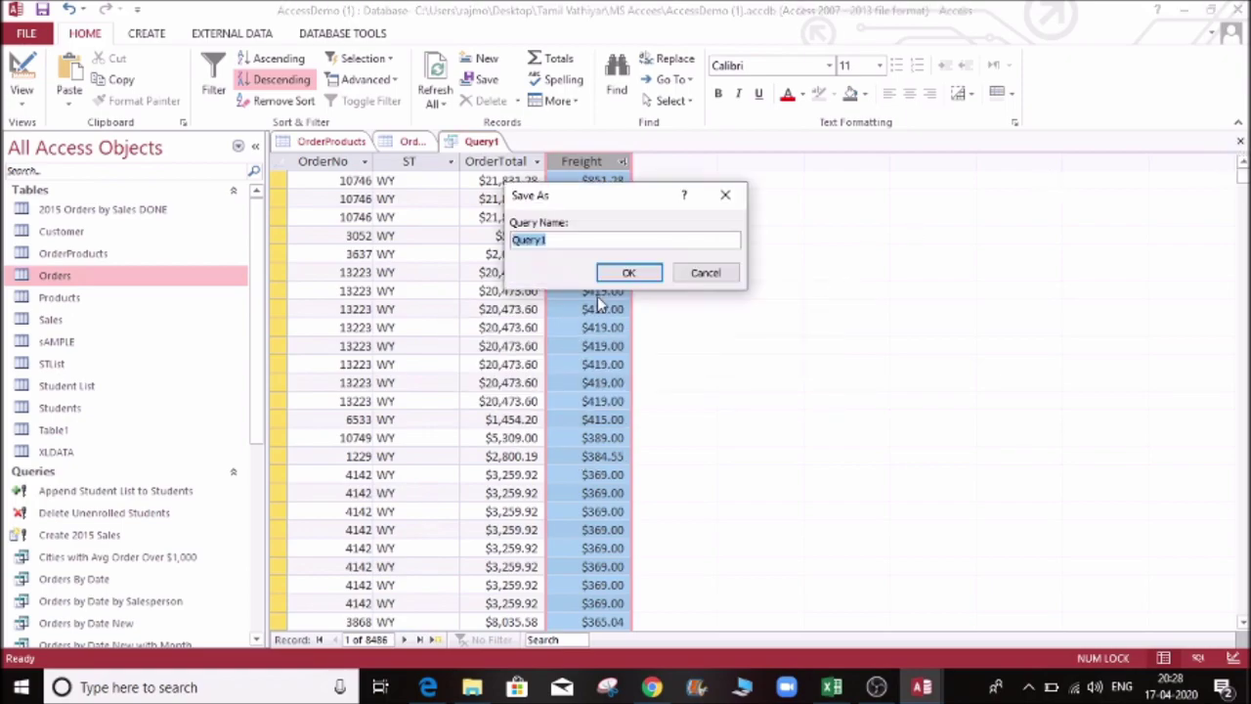
pyautogui.press('BackSpace')
pyautogui.press('capslock')
pyautogui.write('M')
pyautogui.press('capslock')
pyautogui.write('ultiple Table Quer')
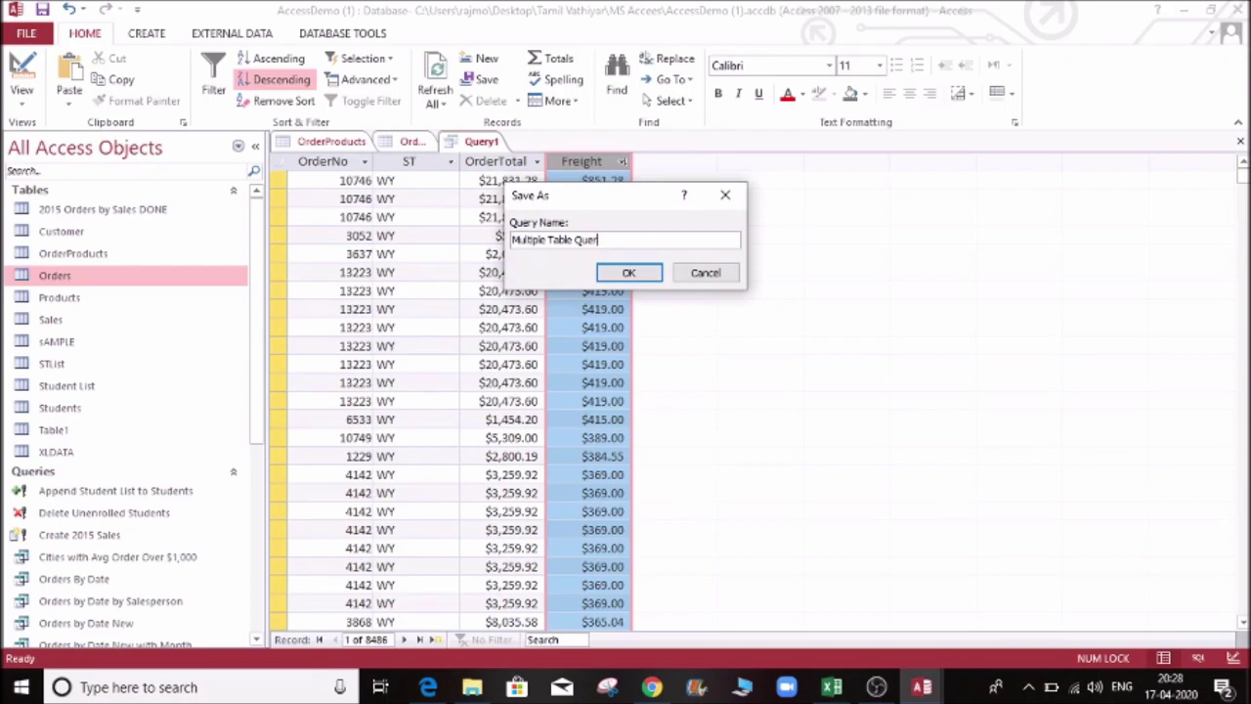
pyautogui.write('y')
pyautogui.click(628, 273)
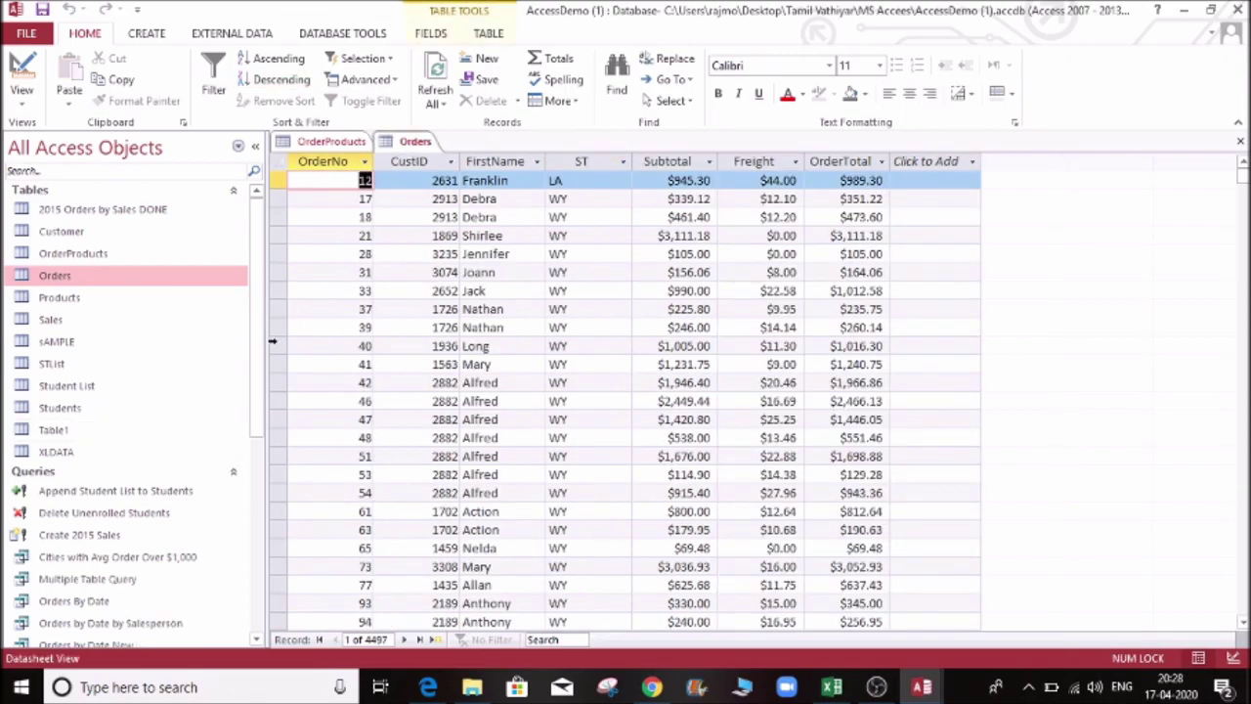
# Open the saved Multiple Table Query and accept the Query1.Freight parameter with a blank value.
pyautogui.moveTo(262, 350); pyautogui.dragTo(264, 511)
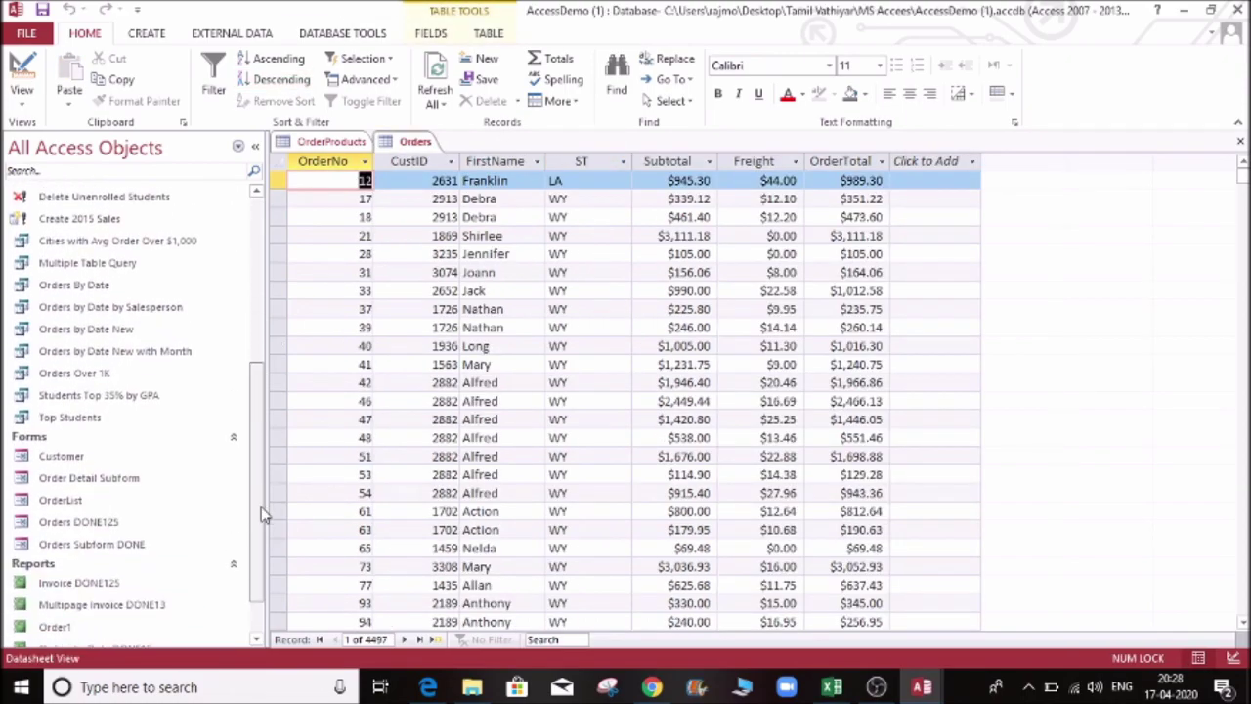
pyautogui.doubleClick(104, 265)
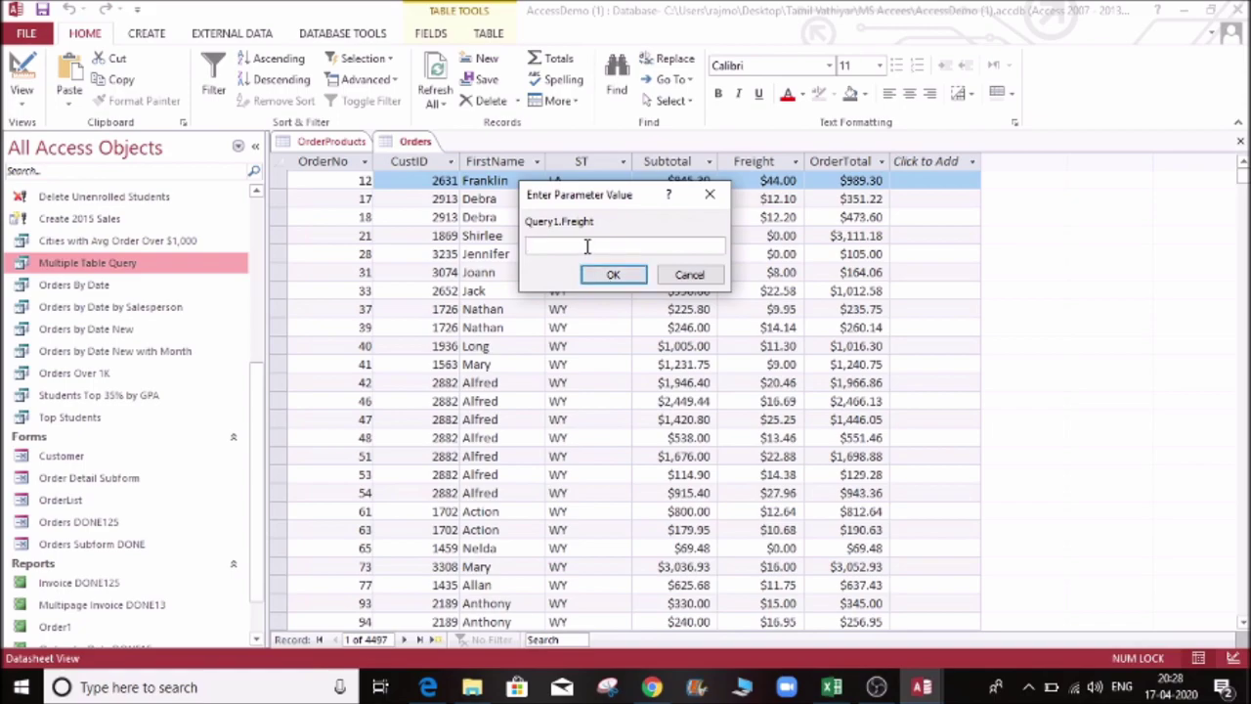
pyautogui.click(612, 277)
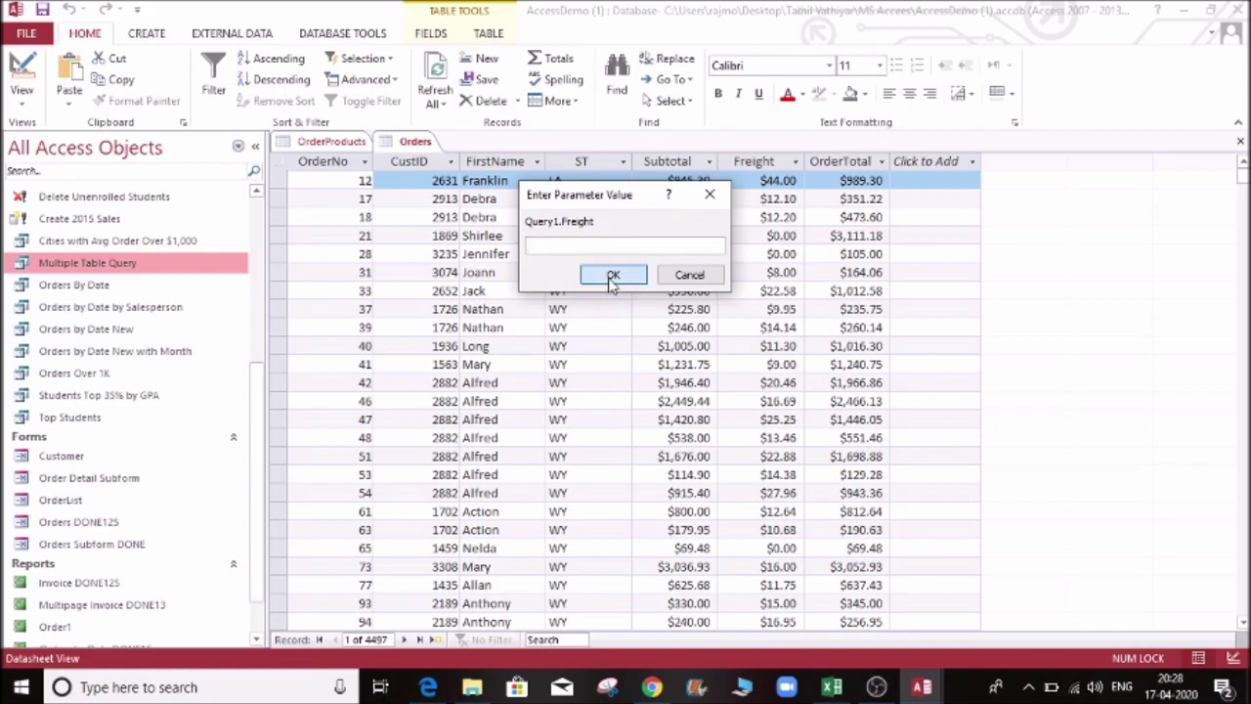